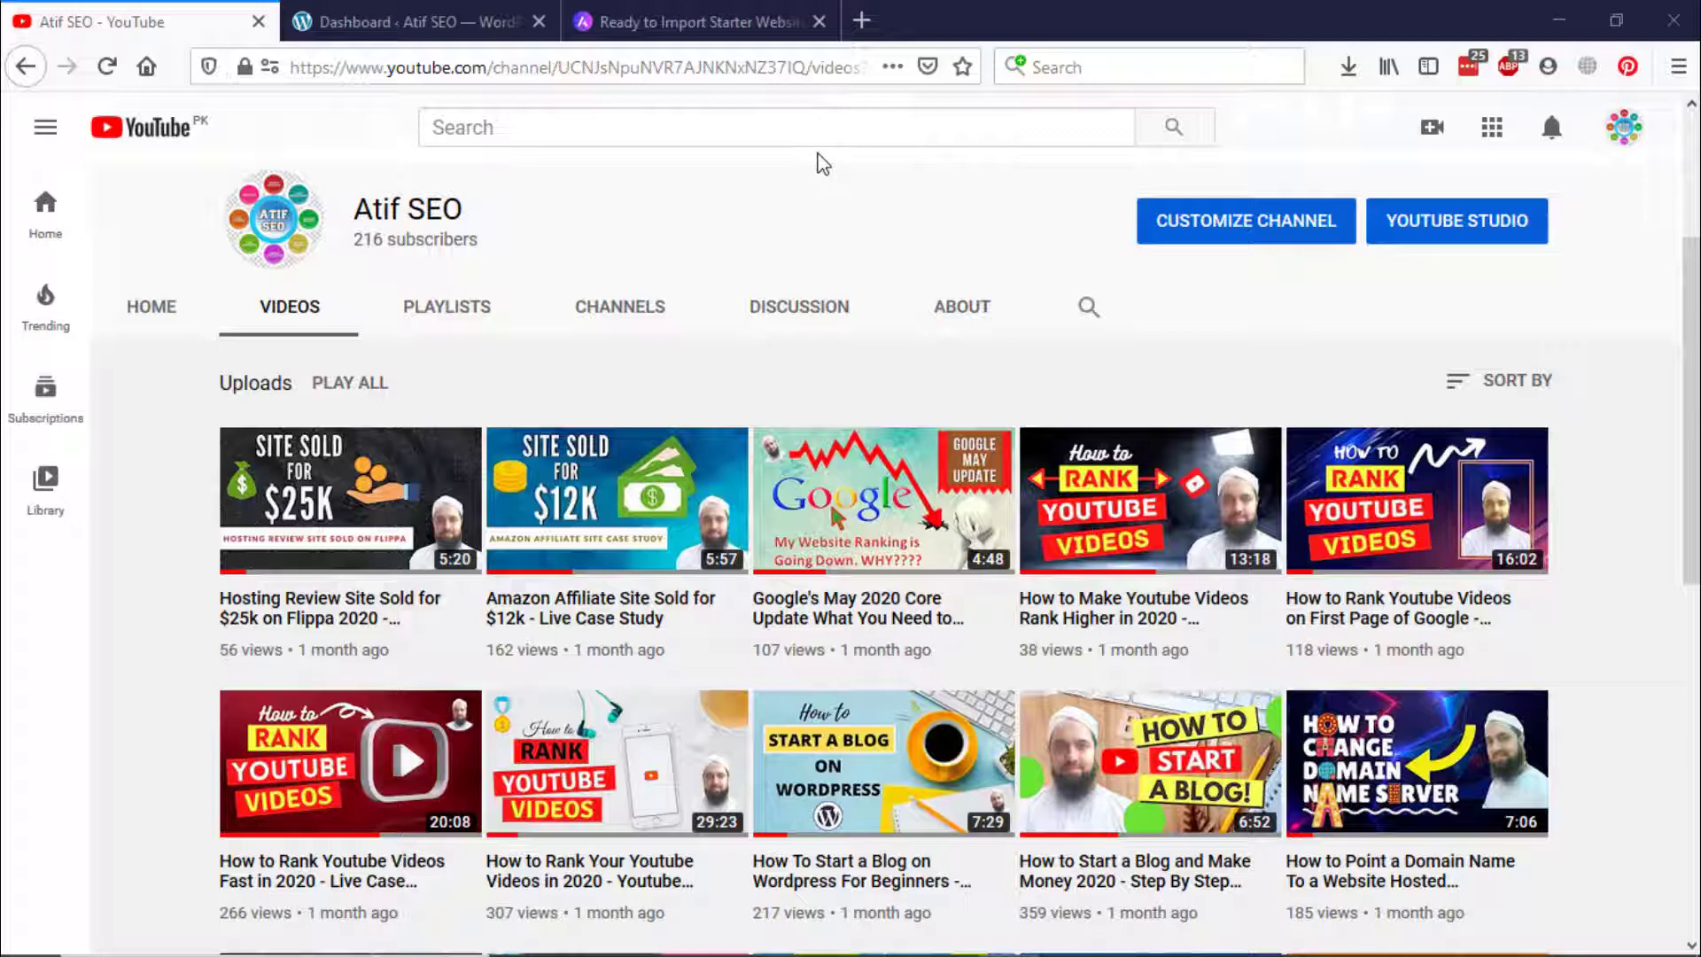
Step: Switch to the WordPress dashboard and open the Atif SEO site's front page in a new tab to view it
click(413, 14)
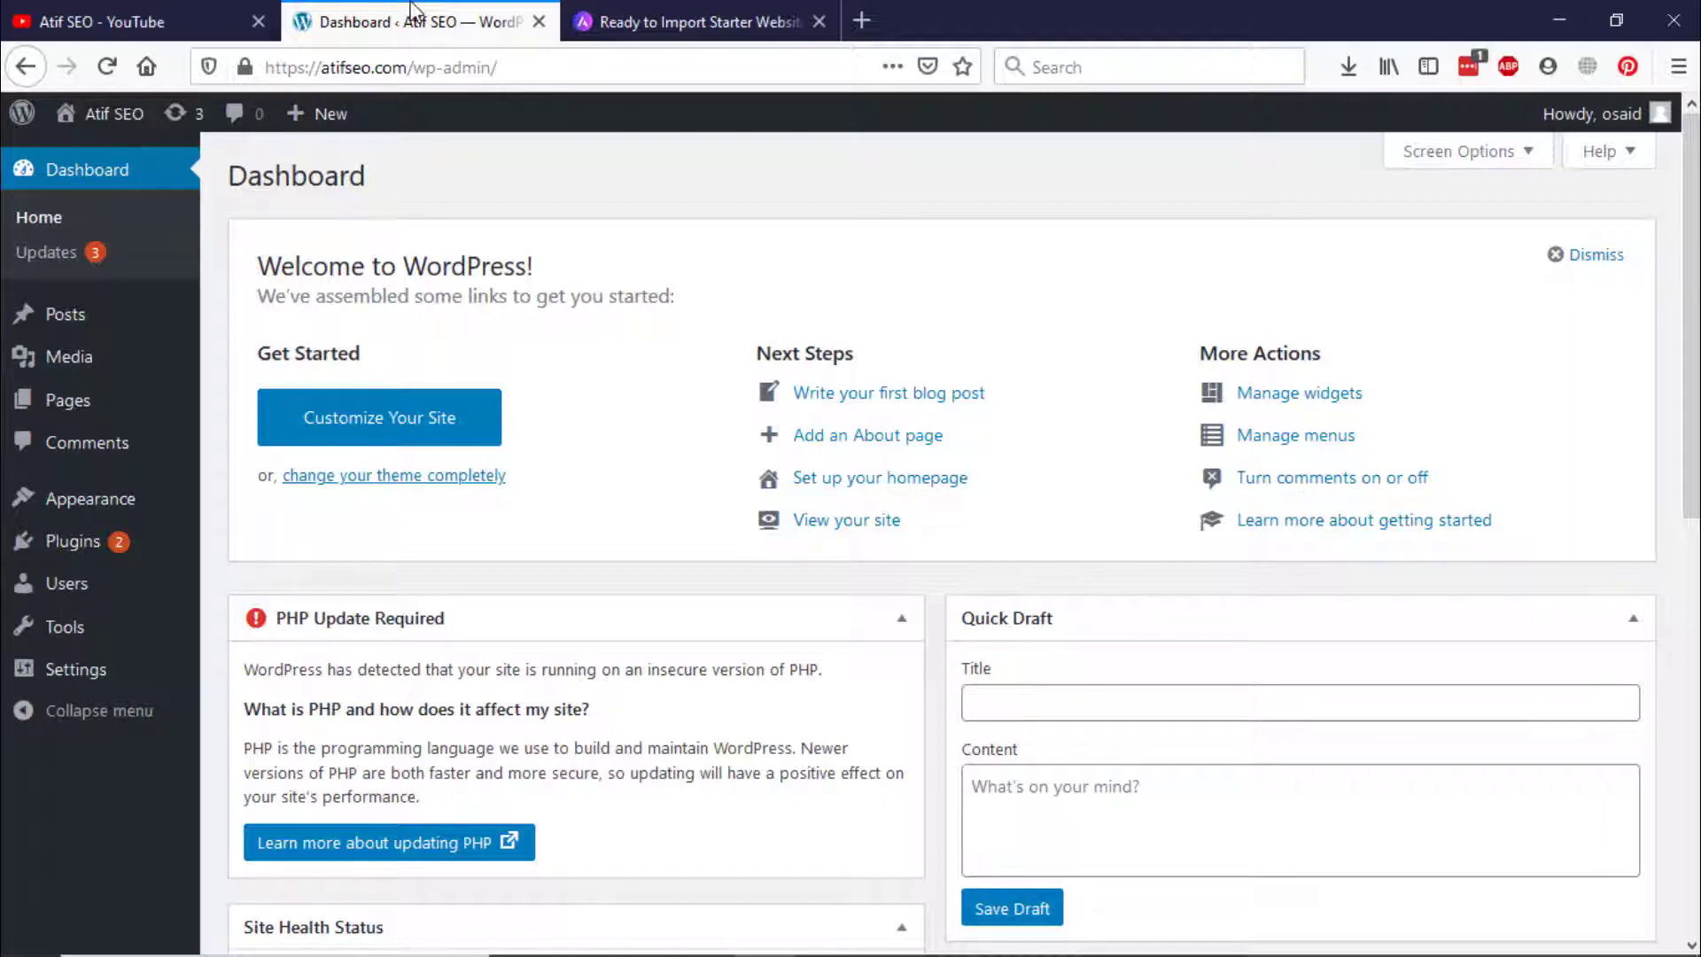
mouse_move(114, 115)
right_click(116, 147)
click(232, 163)
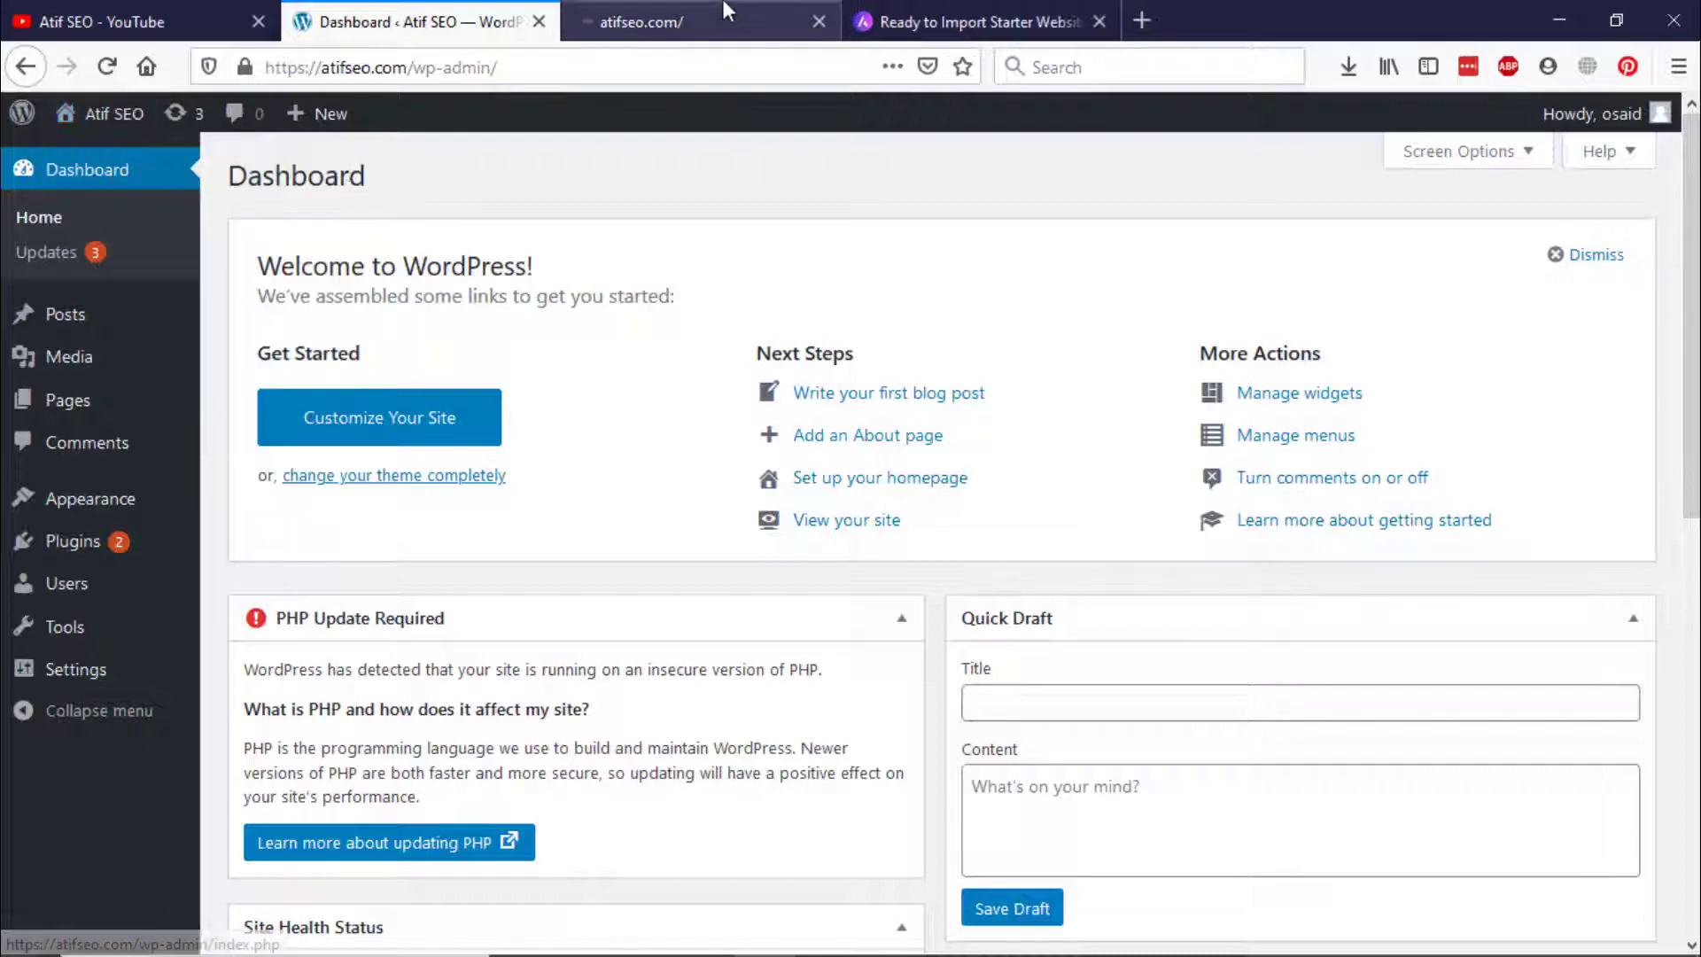
click(727, 13)
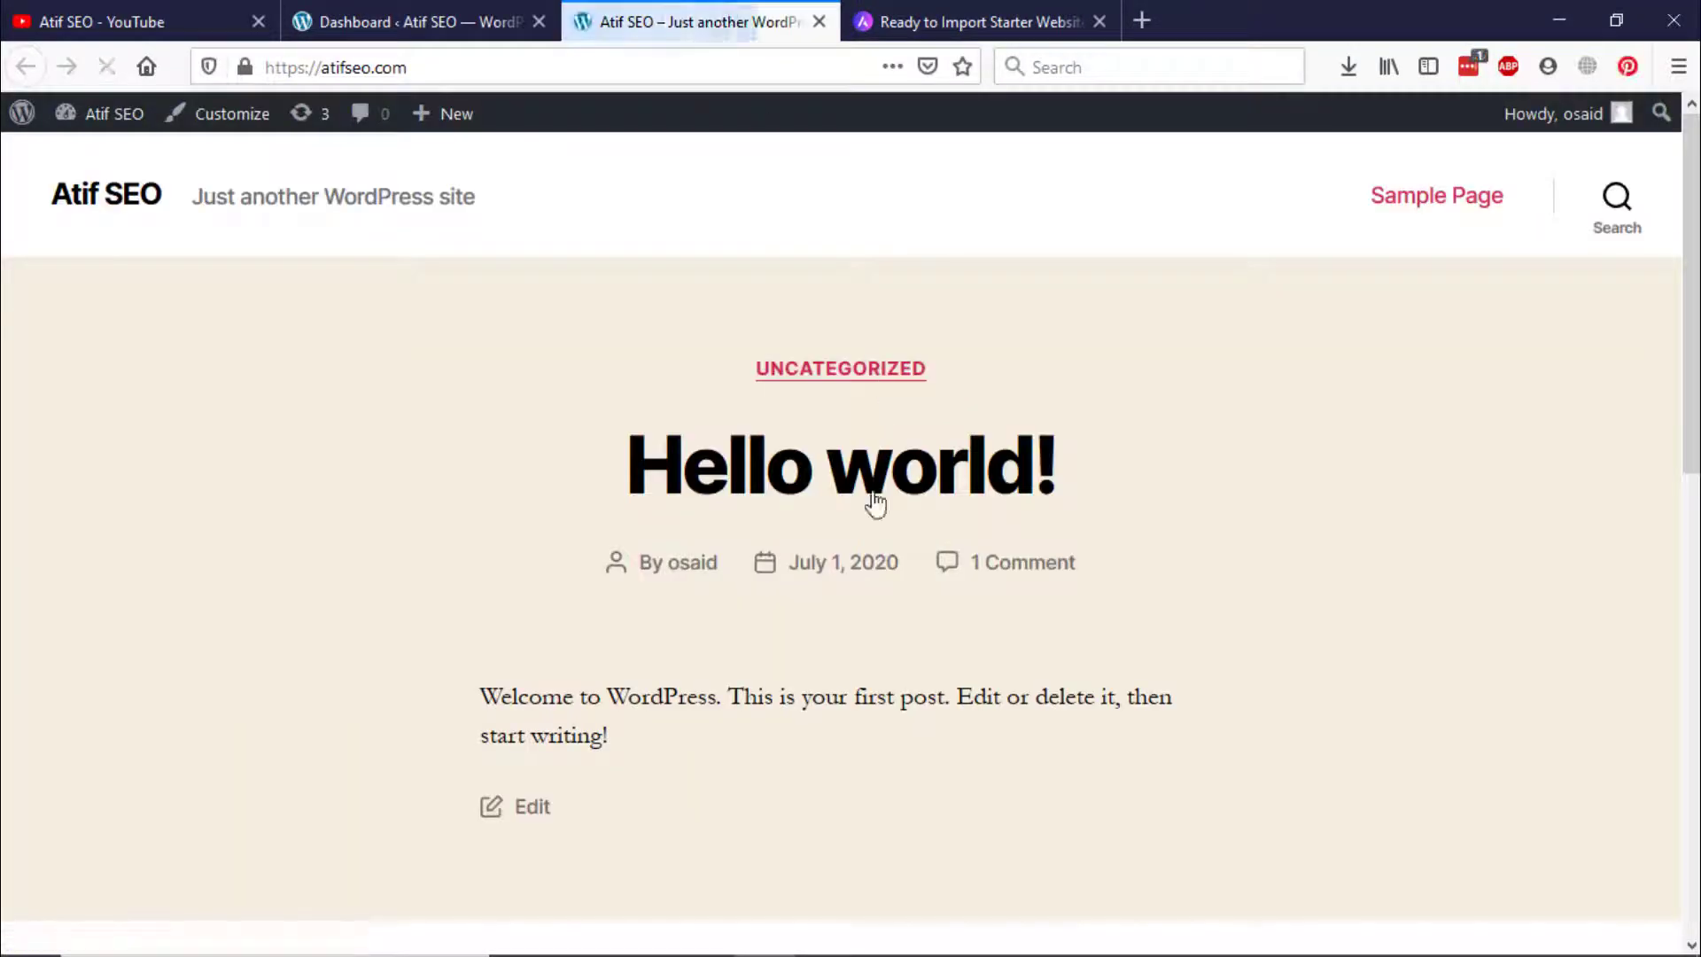
Step: Upload astra.zip as a new theme from the WordPress dashboard, install it and activate it
click(416, 16)
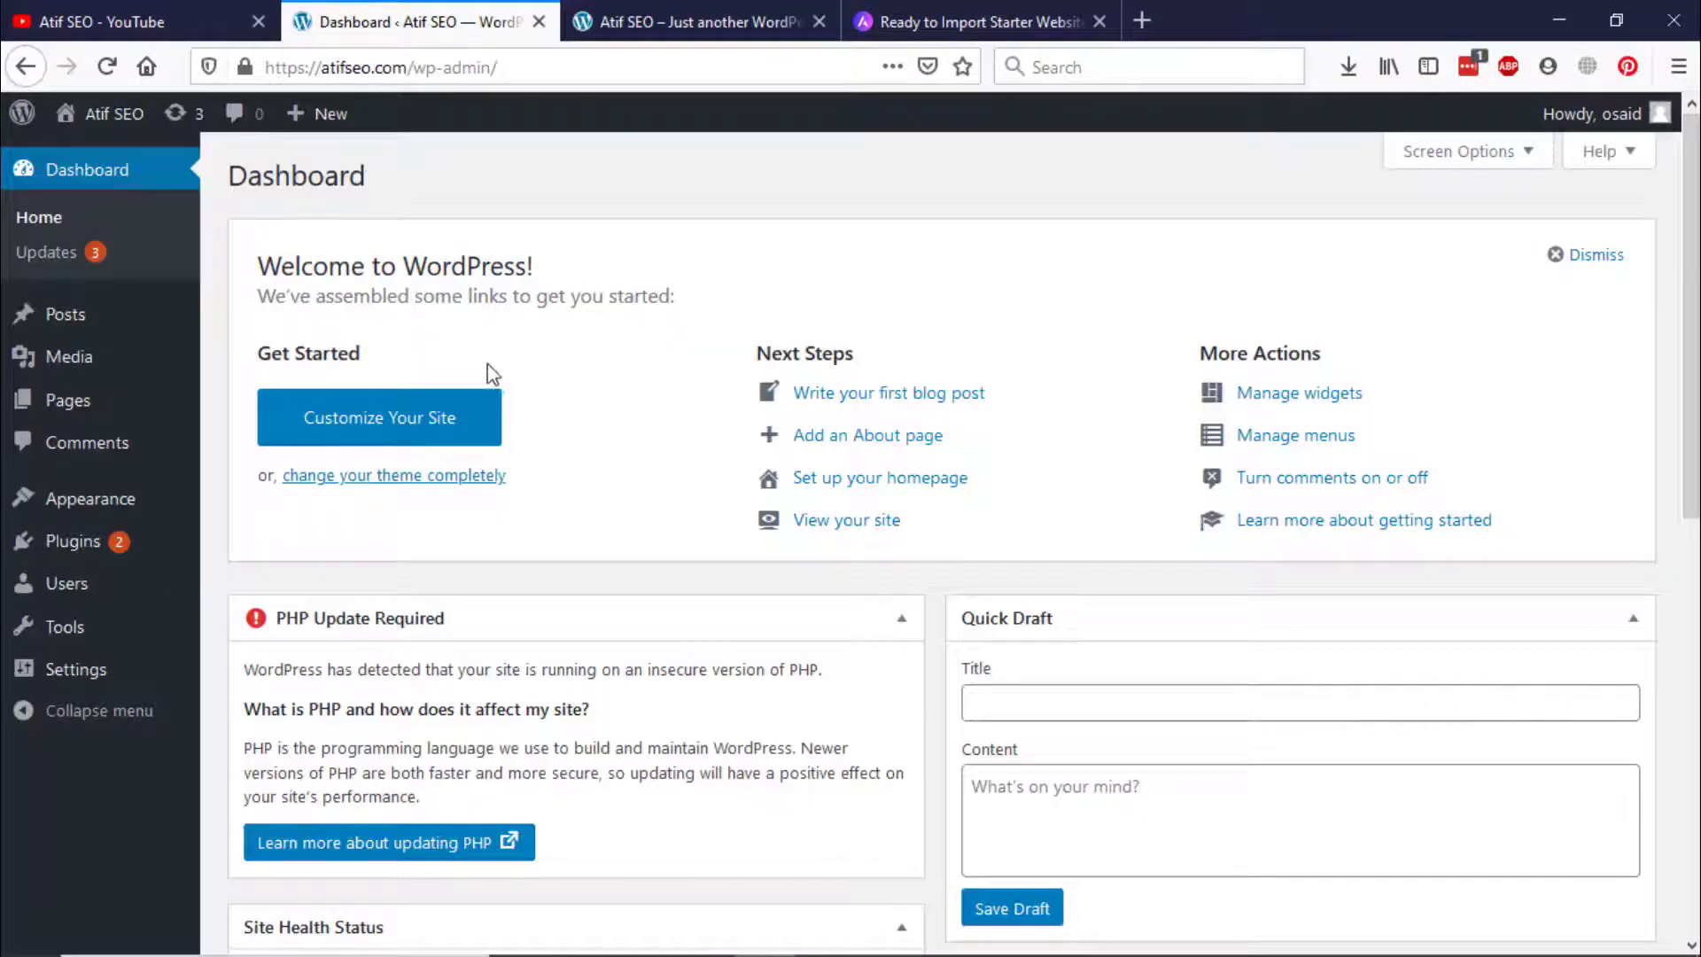
mouse_move(155, 503)
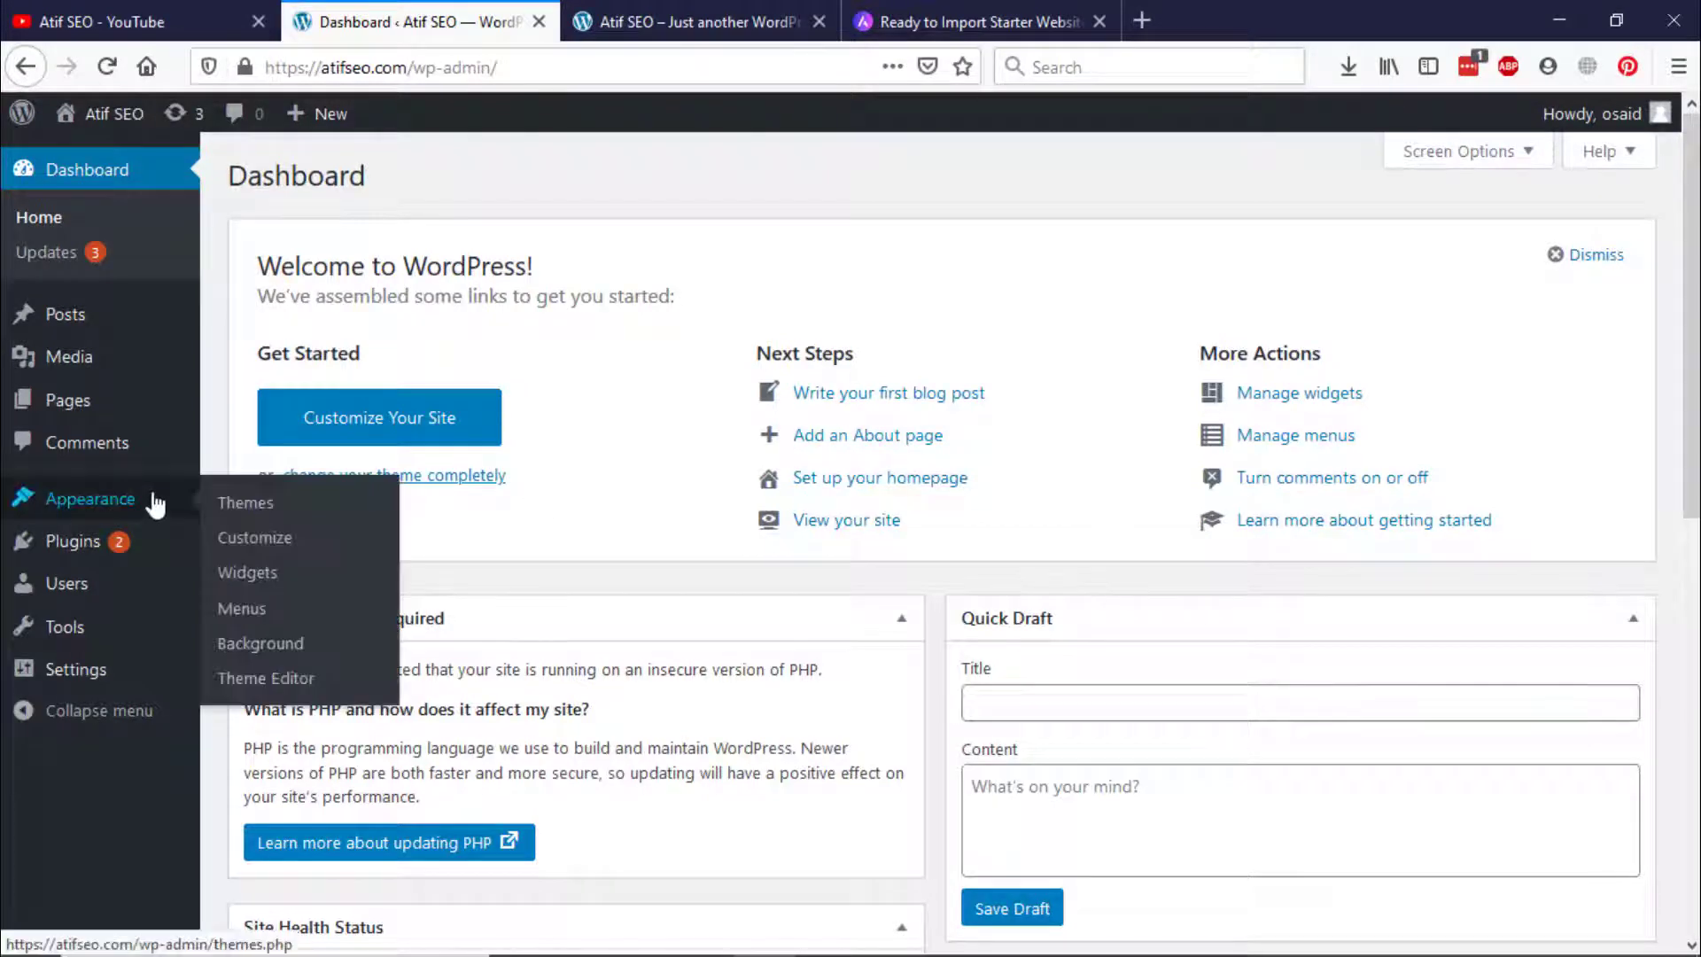
click(257, 507)
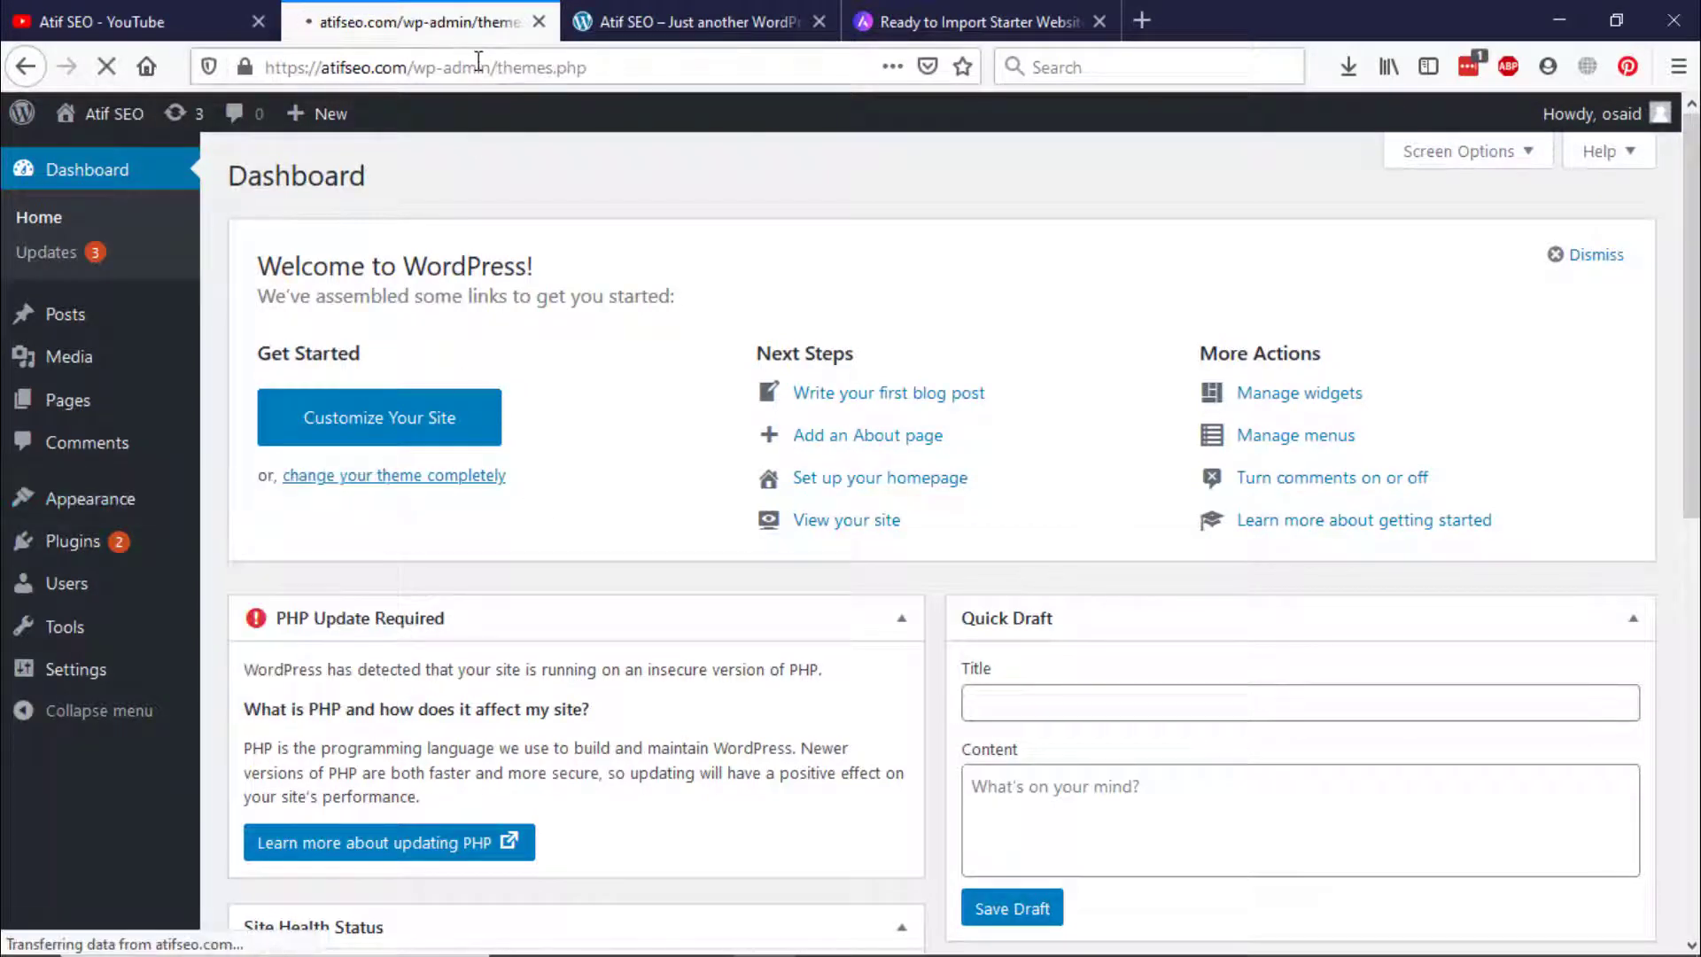
scroll(368, 197, down, 3)
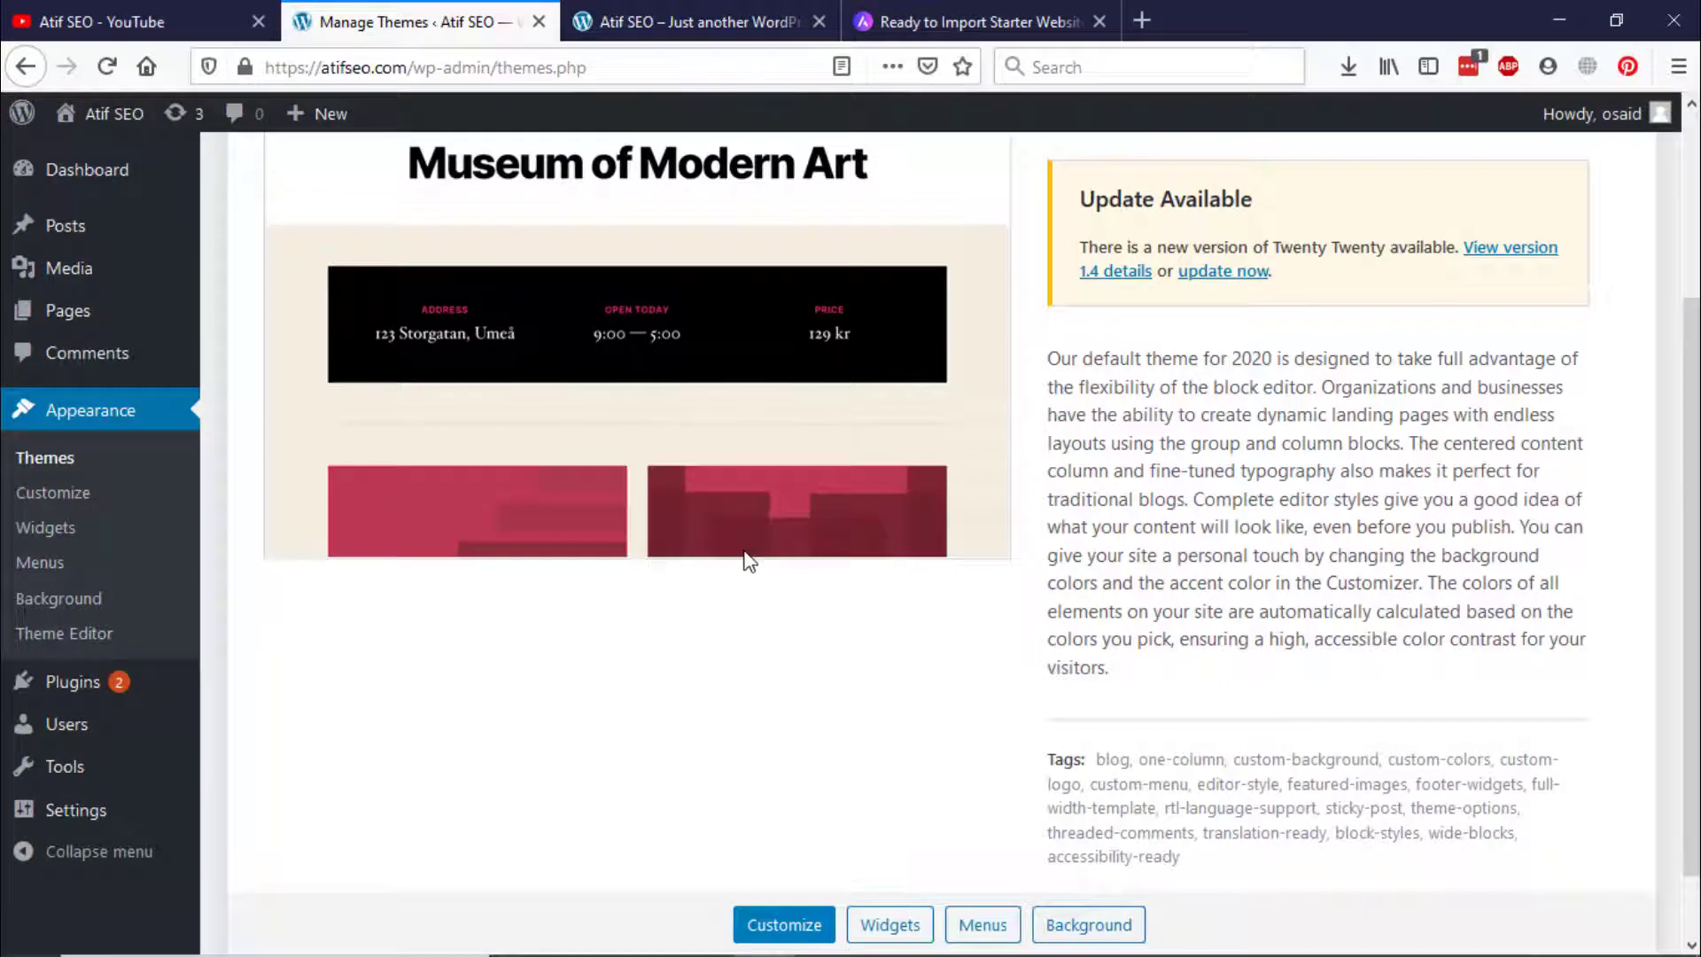
scroll(749, 561, up, 3)
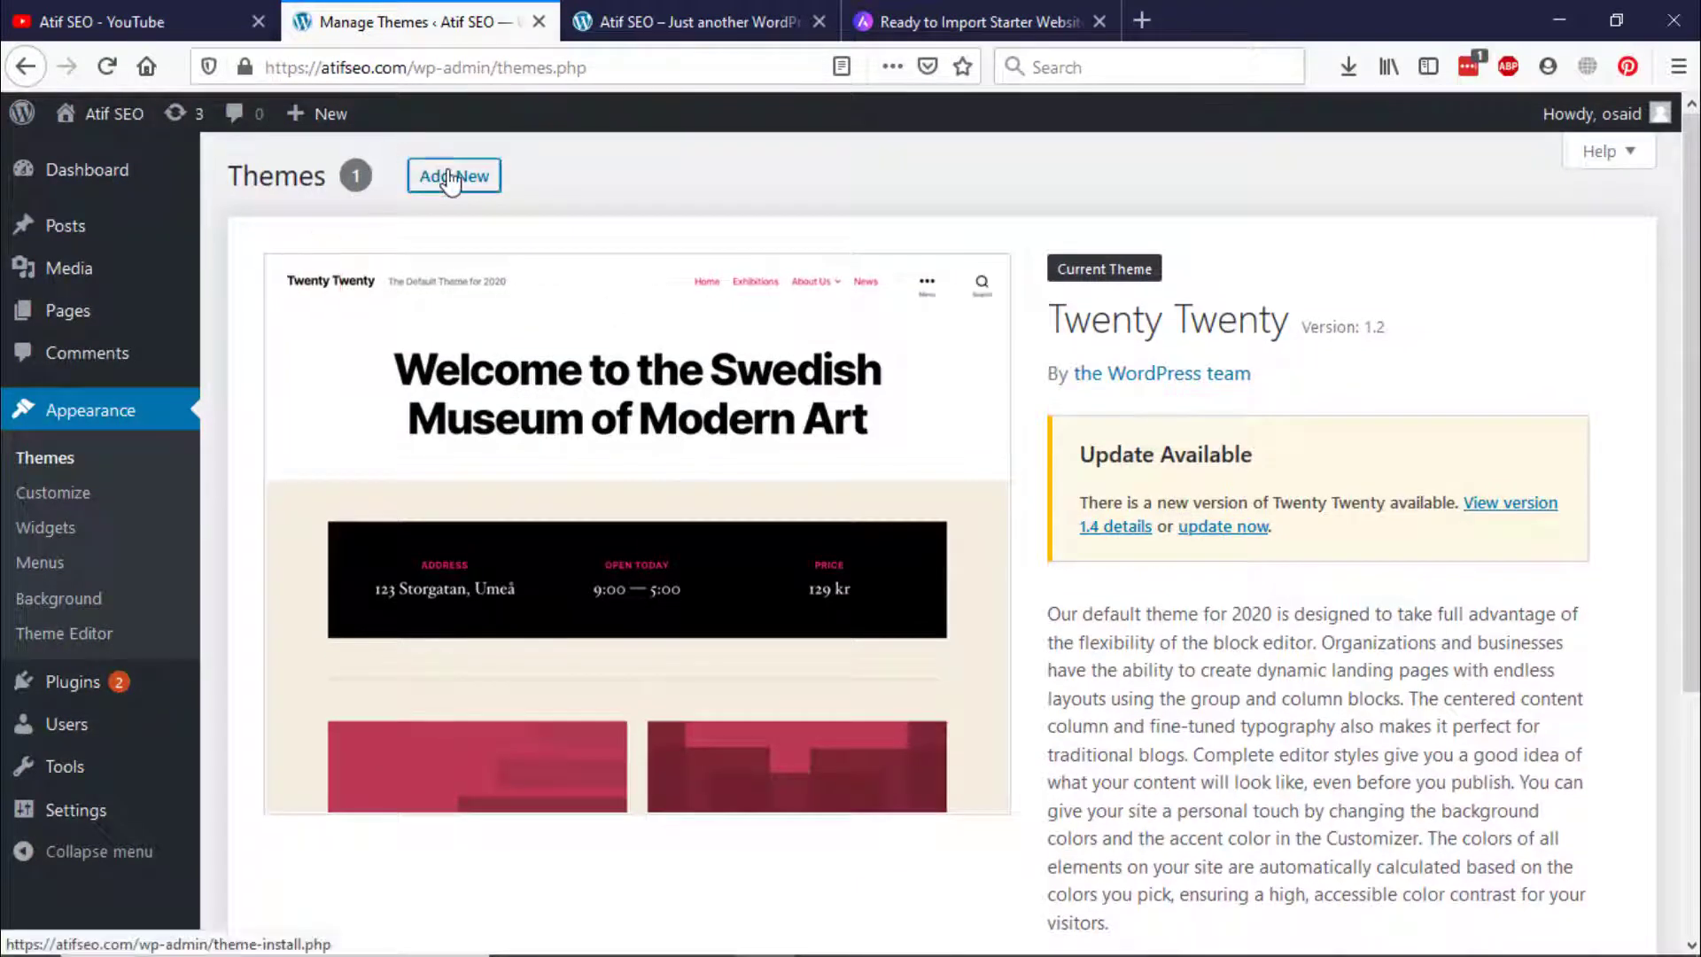
click(451, 177)
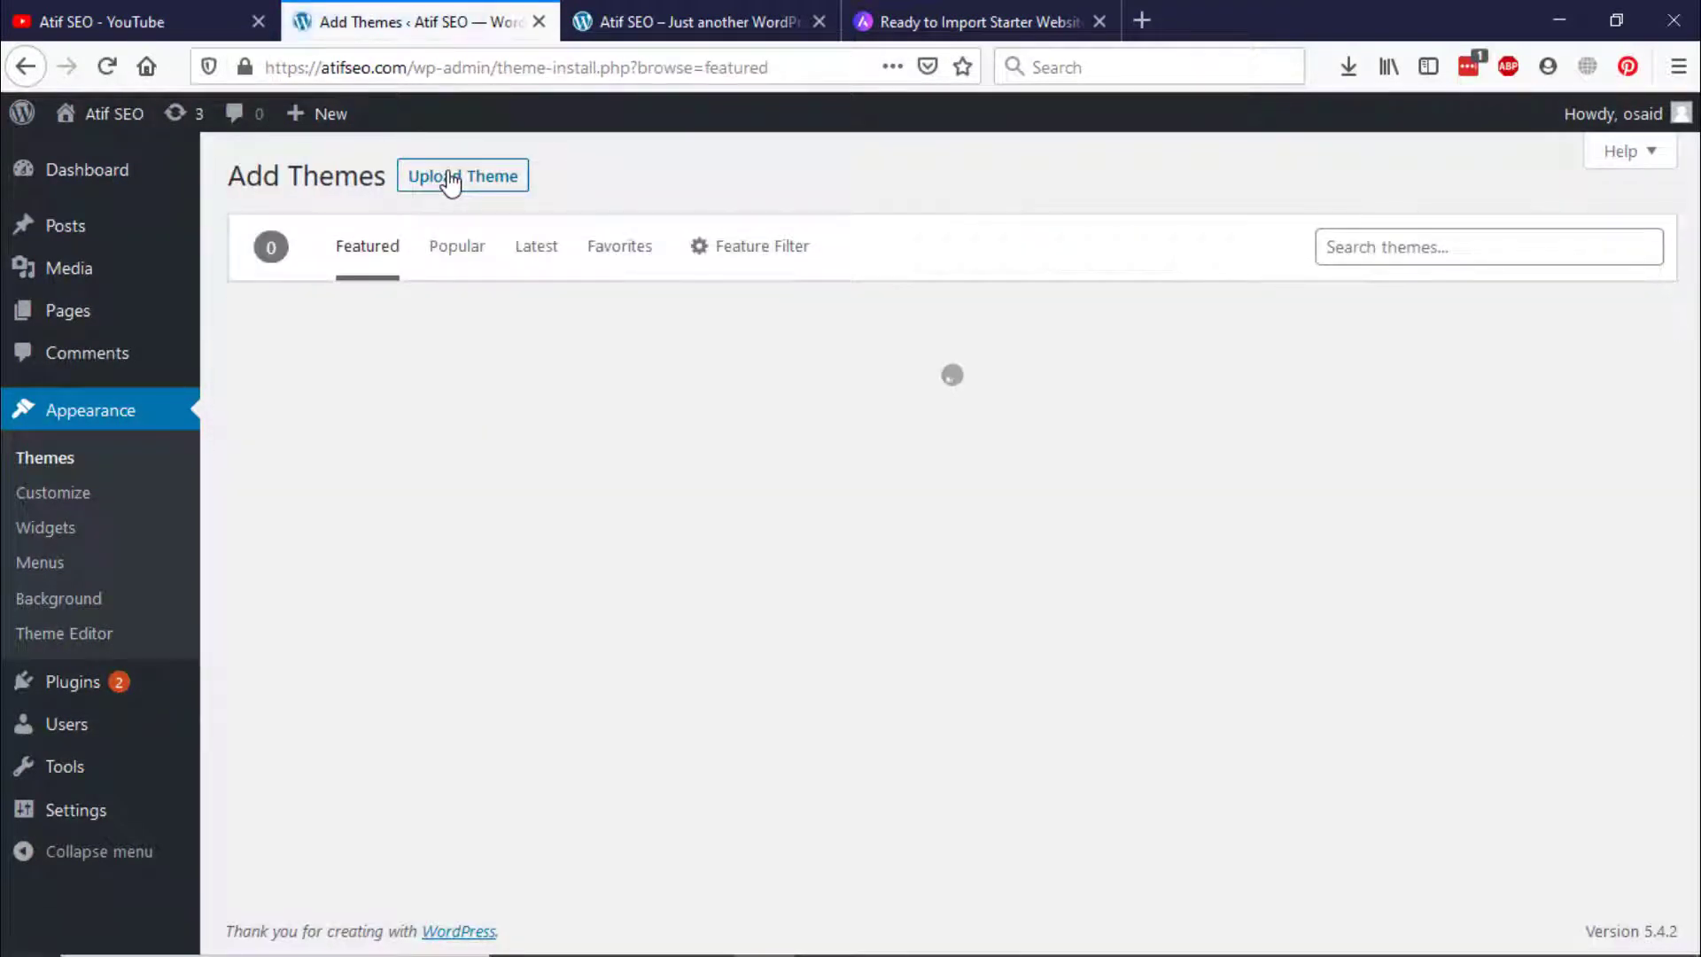
click(479, 176)
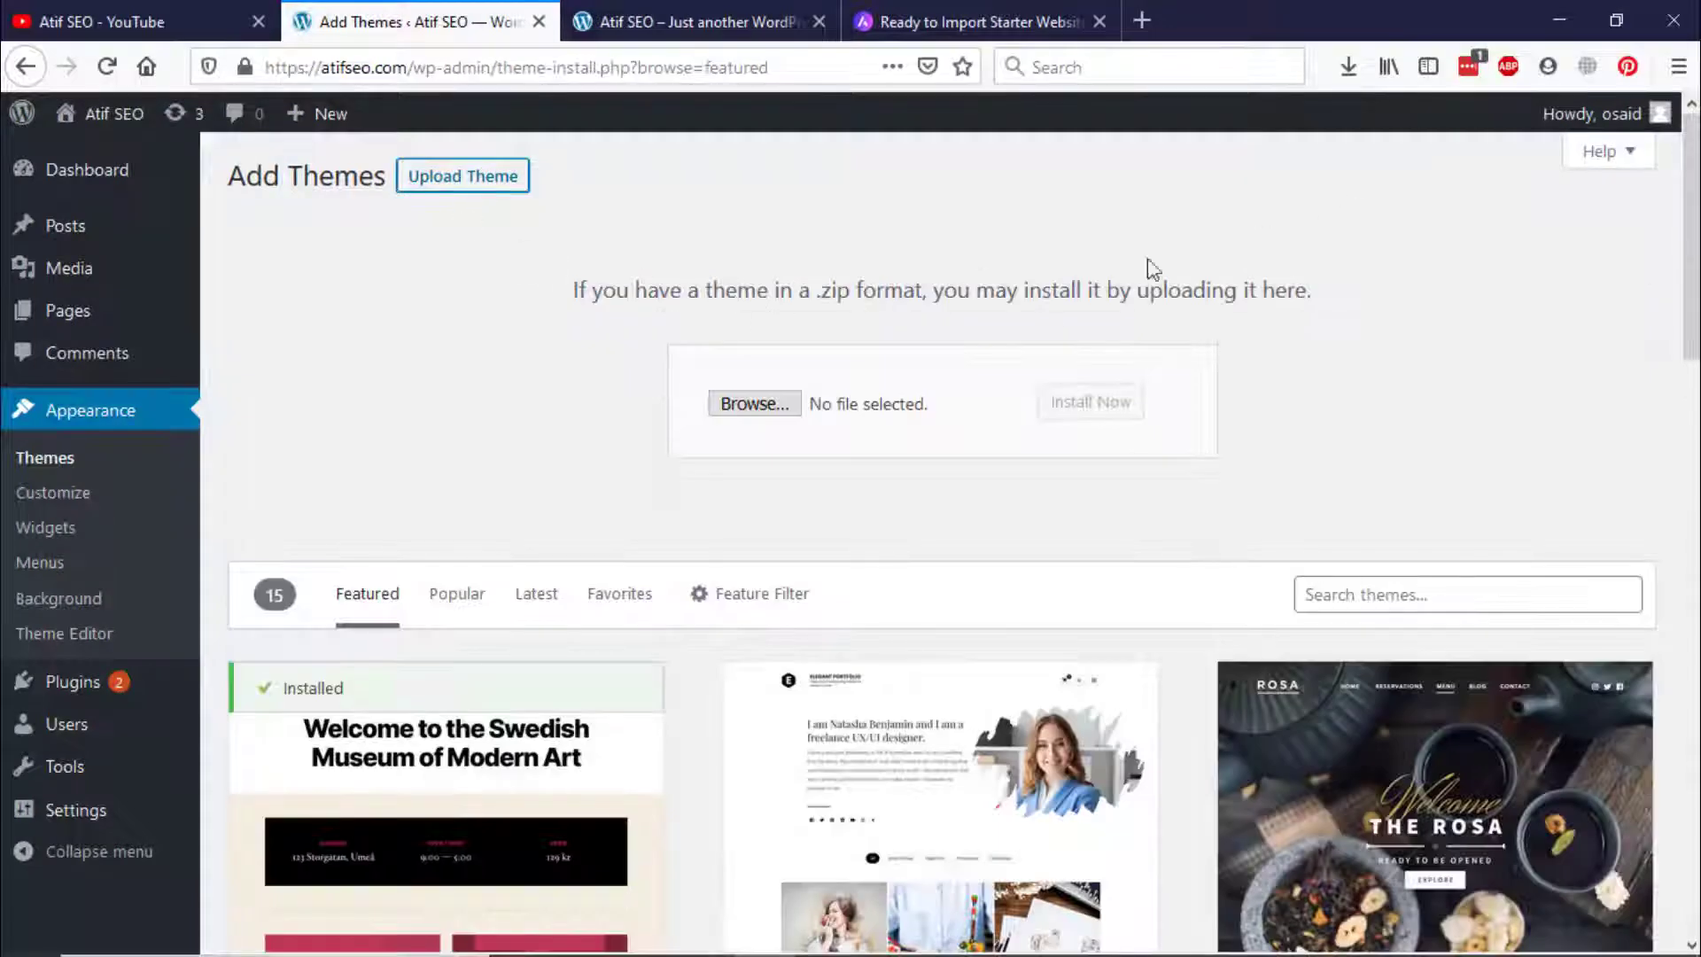
click(760, 405)
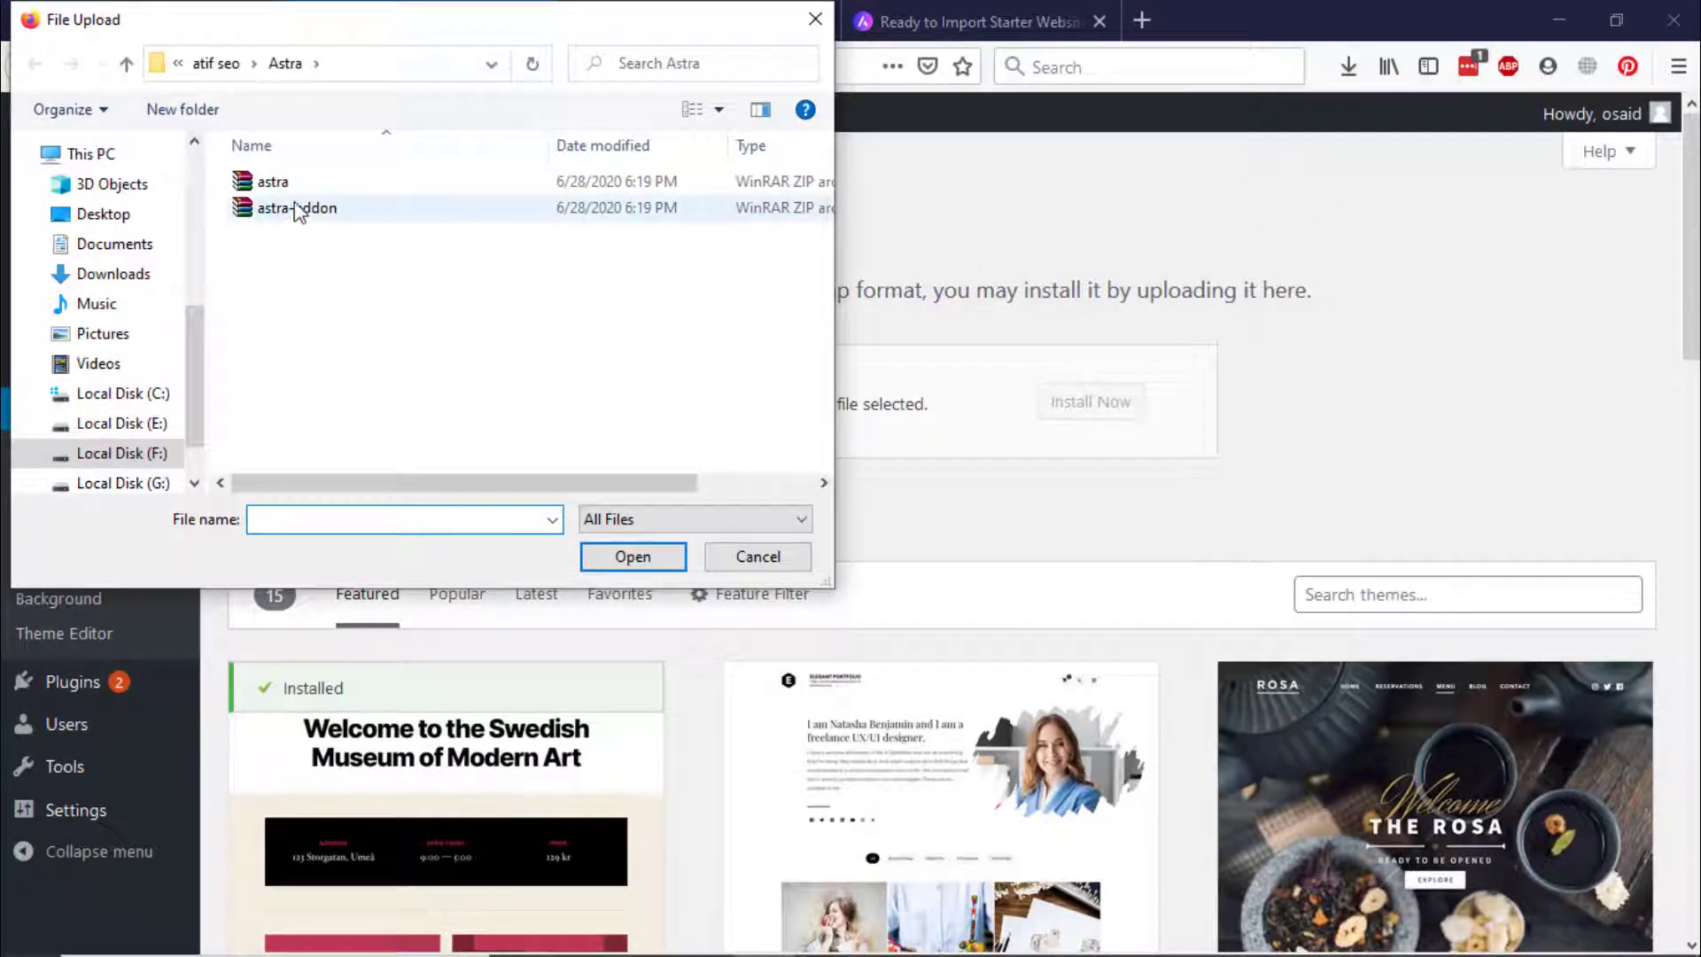
double_click(272, 182)
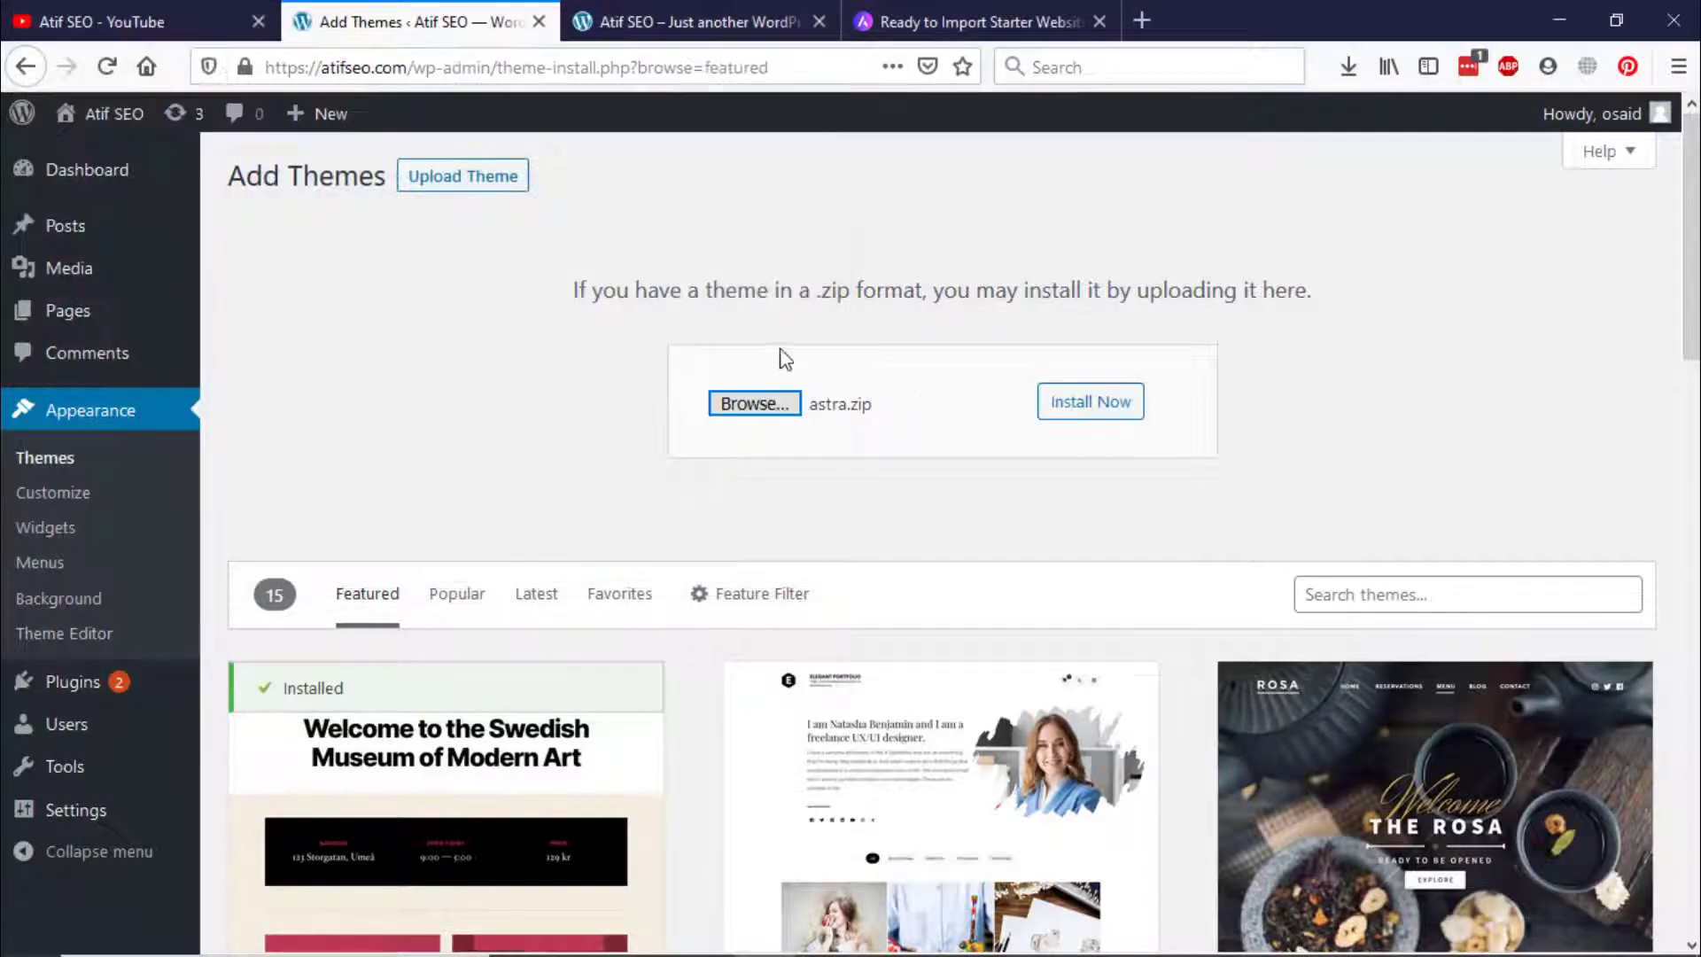
click(1104, 408)
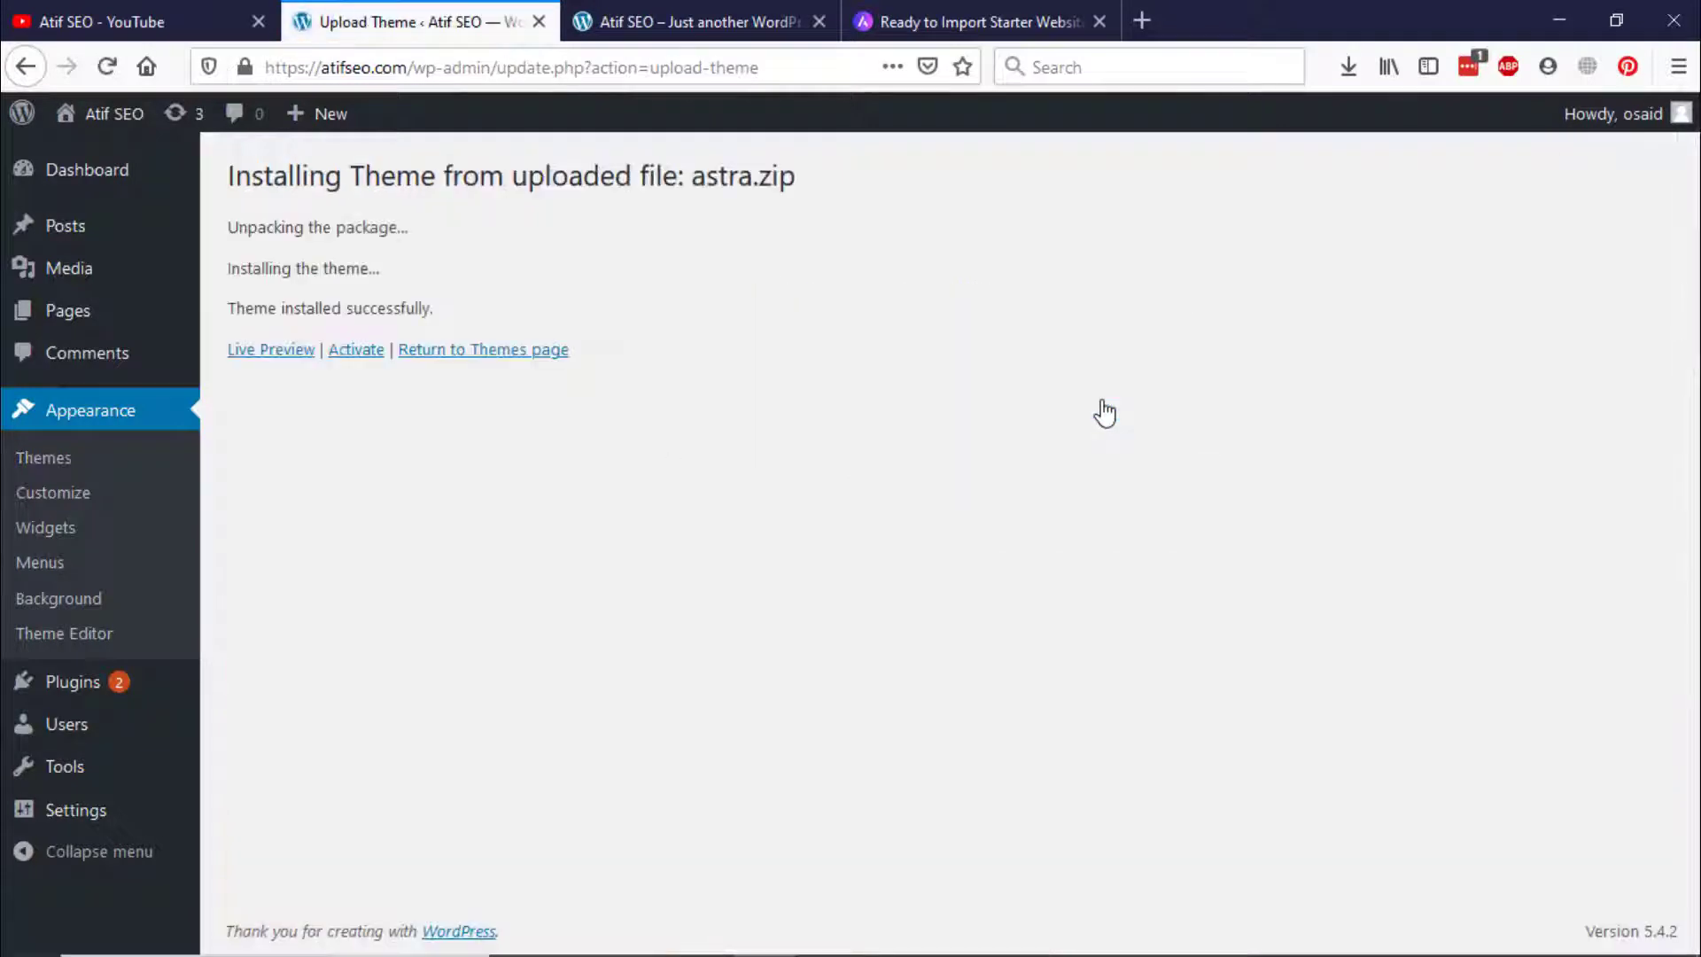
click(353, 365)
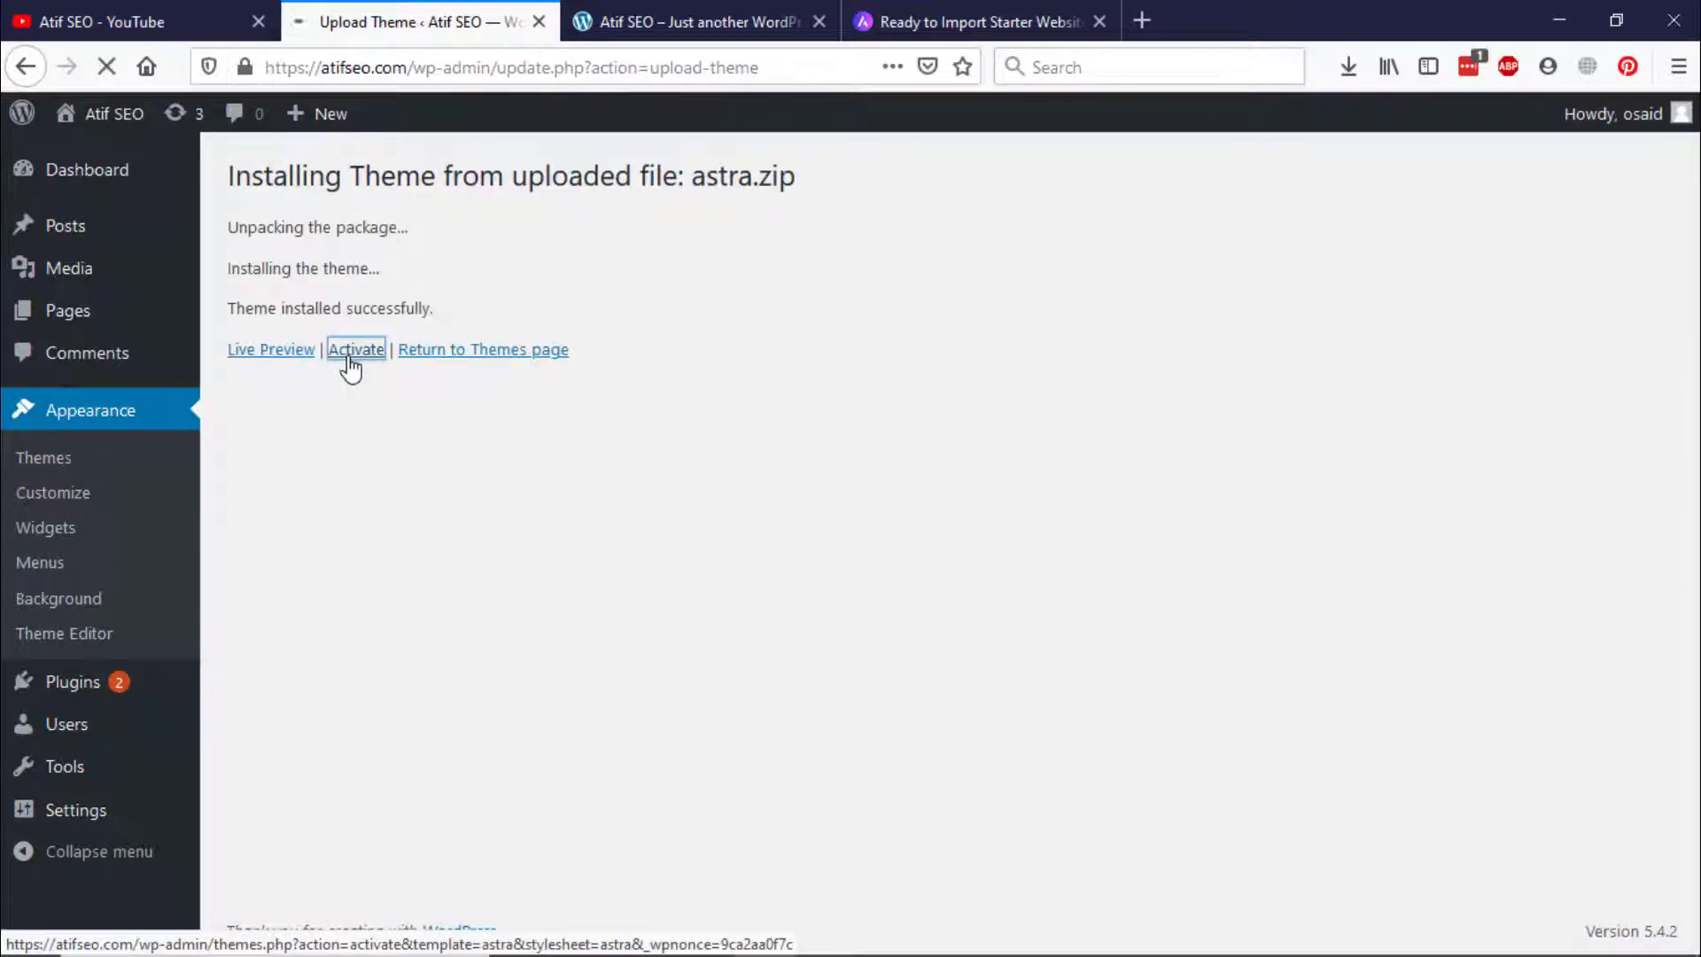
Step: Check the live site with the new theme, viewing the front page and the "Hello world!" post
click(135, 211)
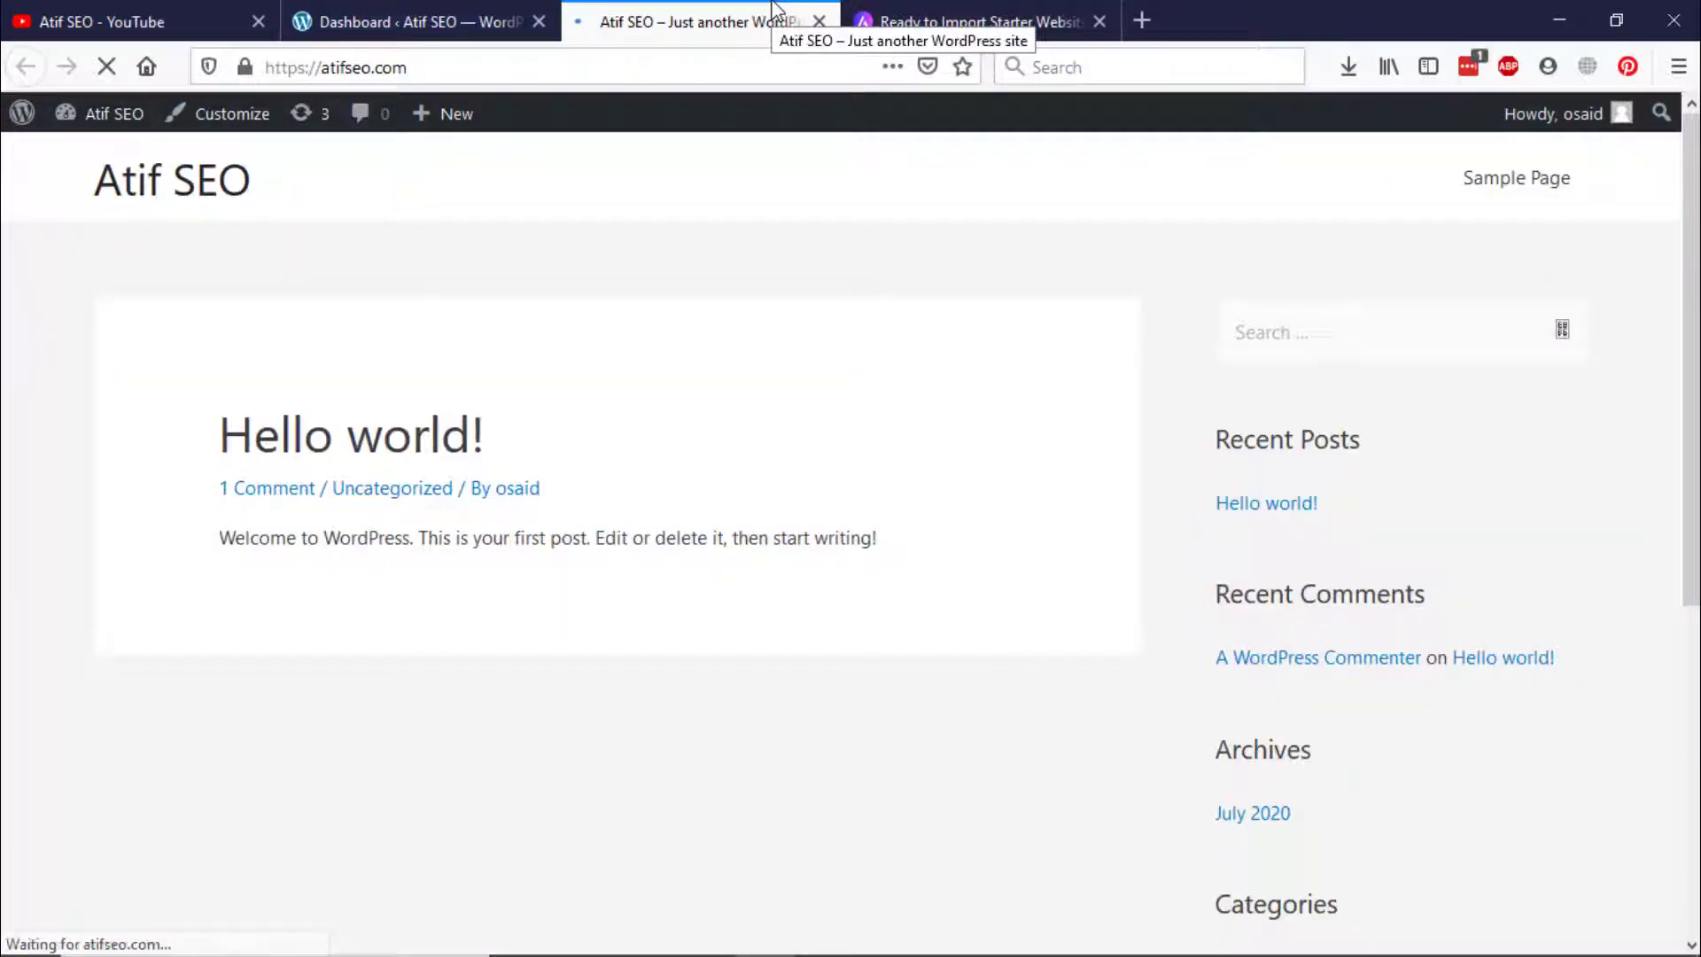
scroll(744, 581, down, 5)
scroll(736, 608, up, 5)
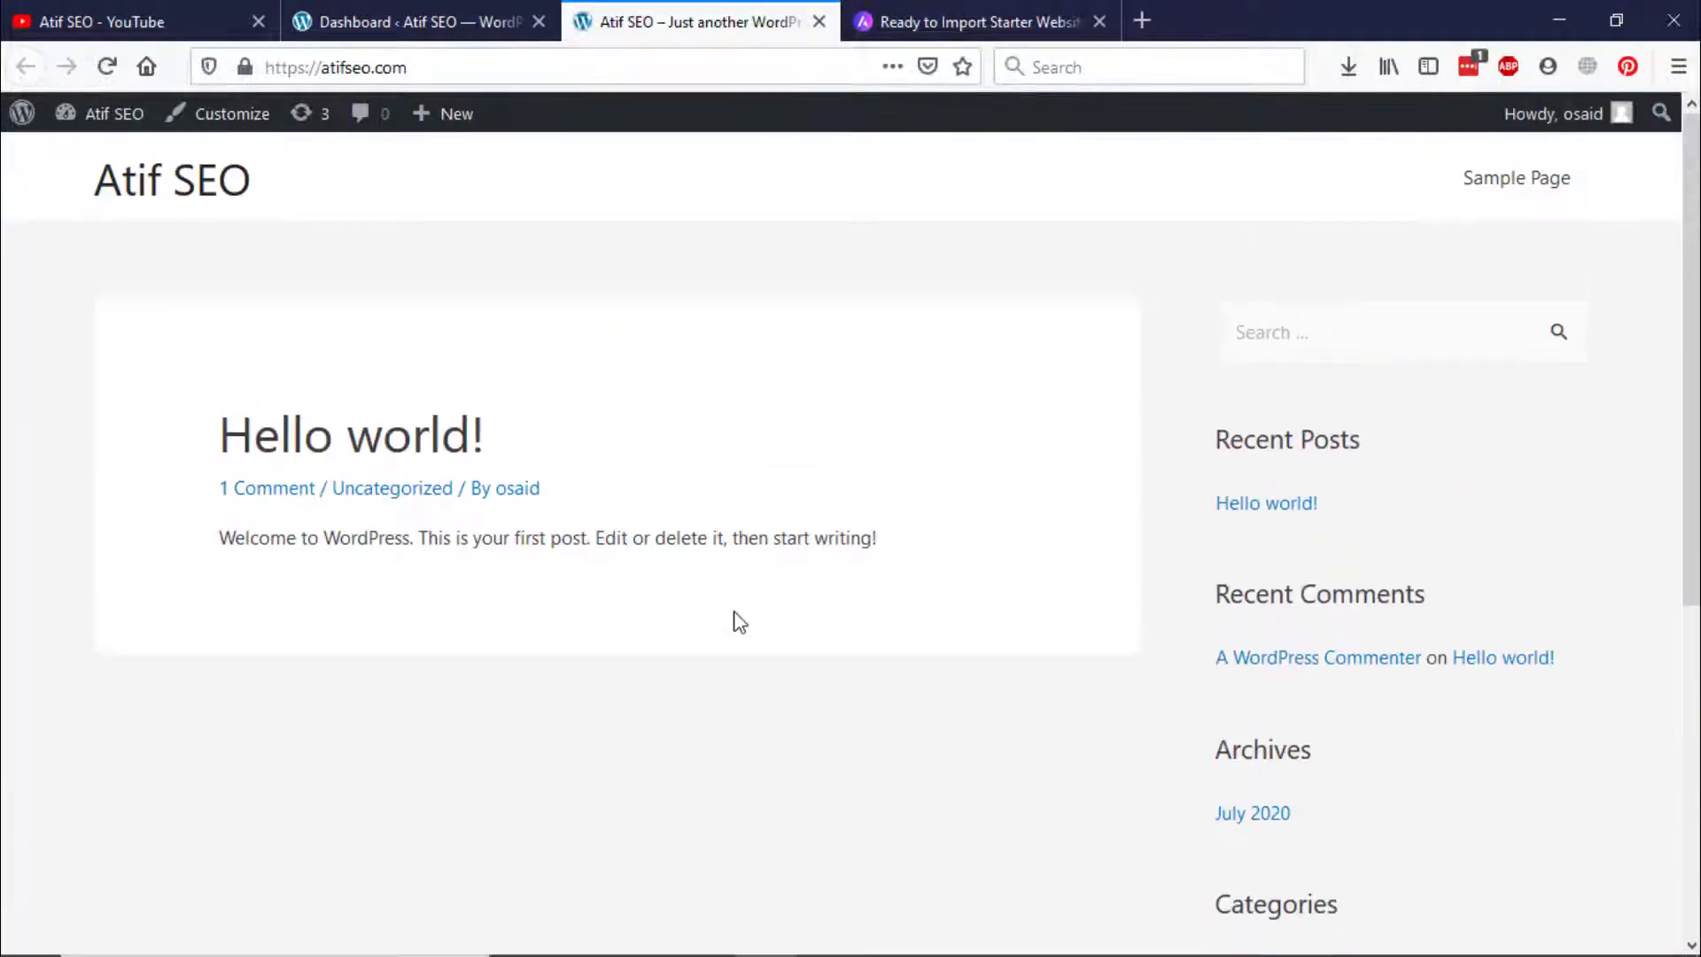
click(322, 430)
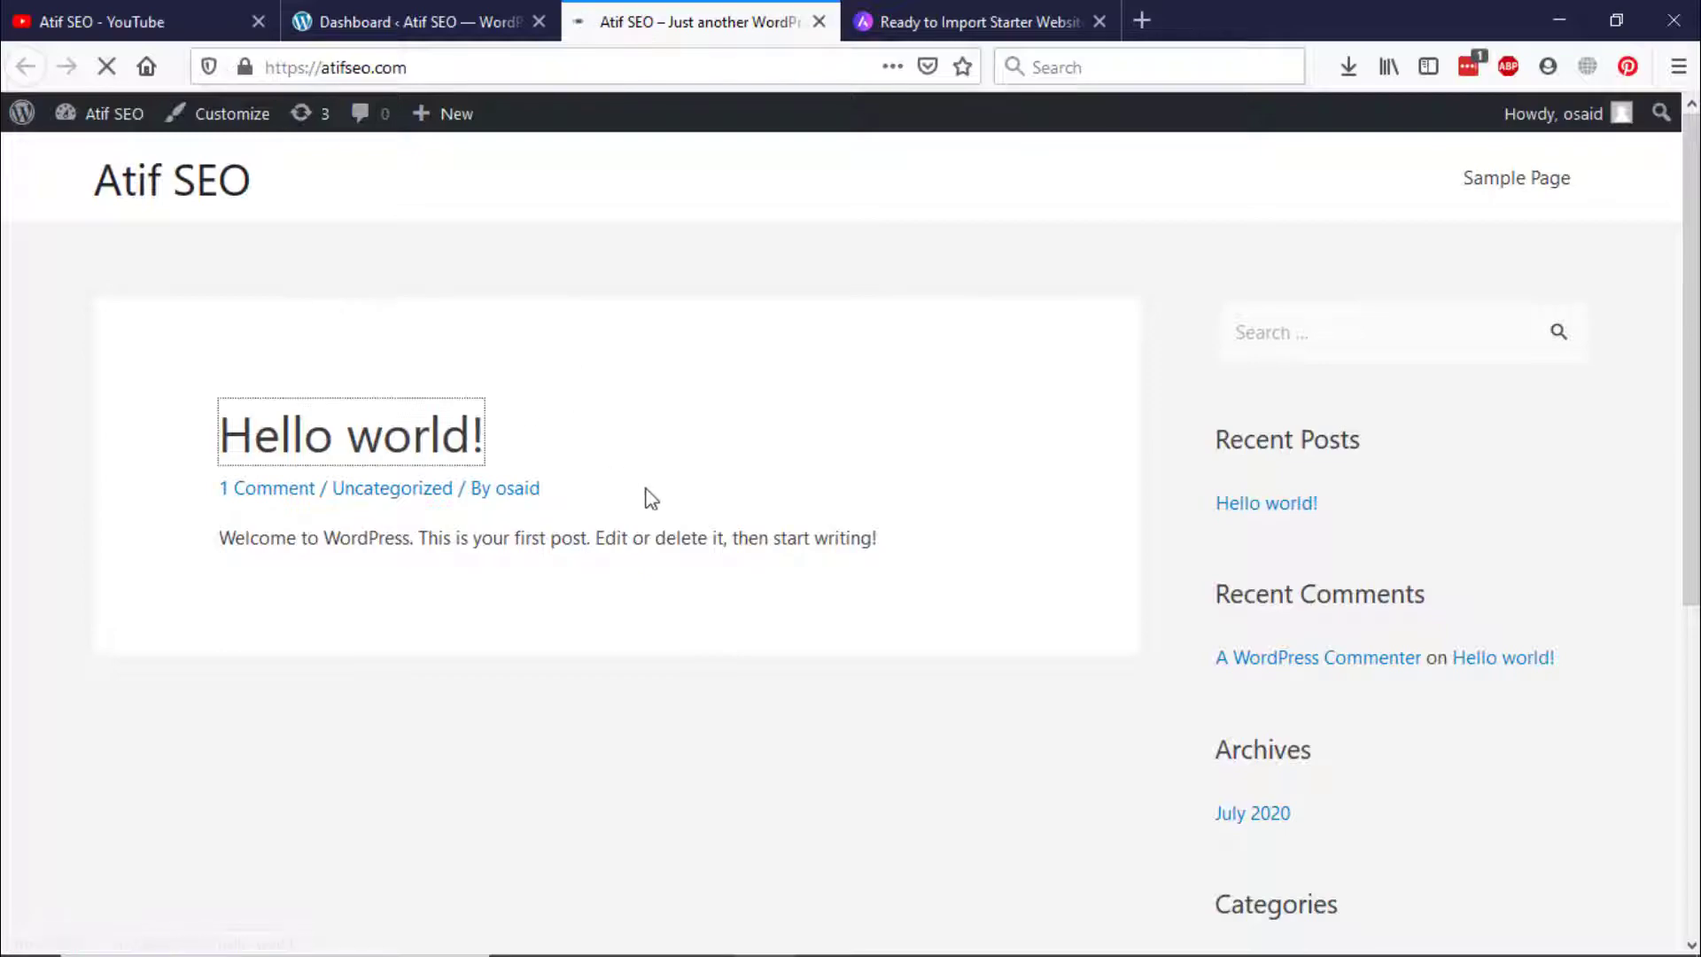
scroll(648, 494, down, 3)
scroll(650, 496, down, 2)
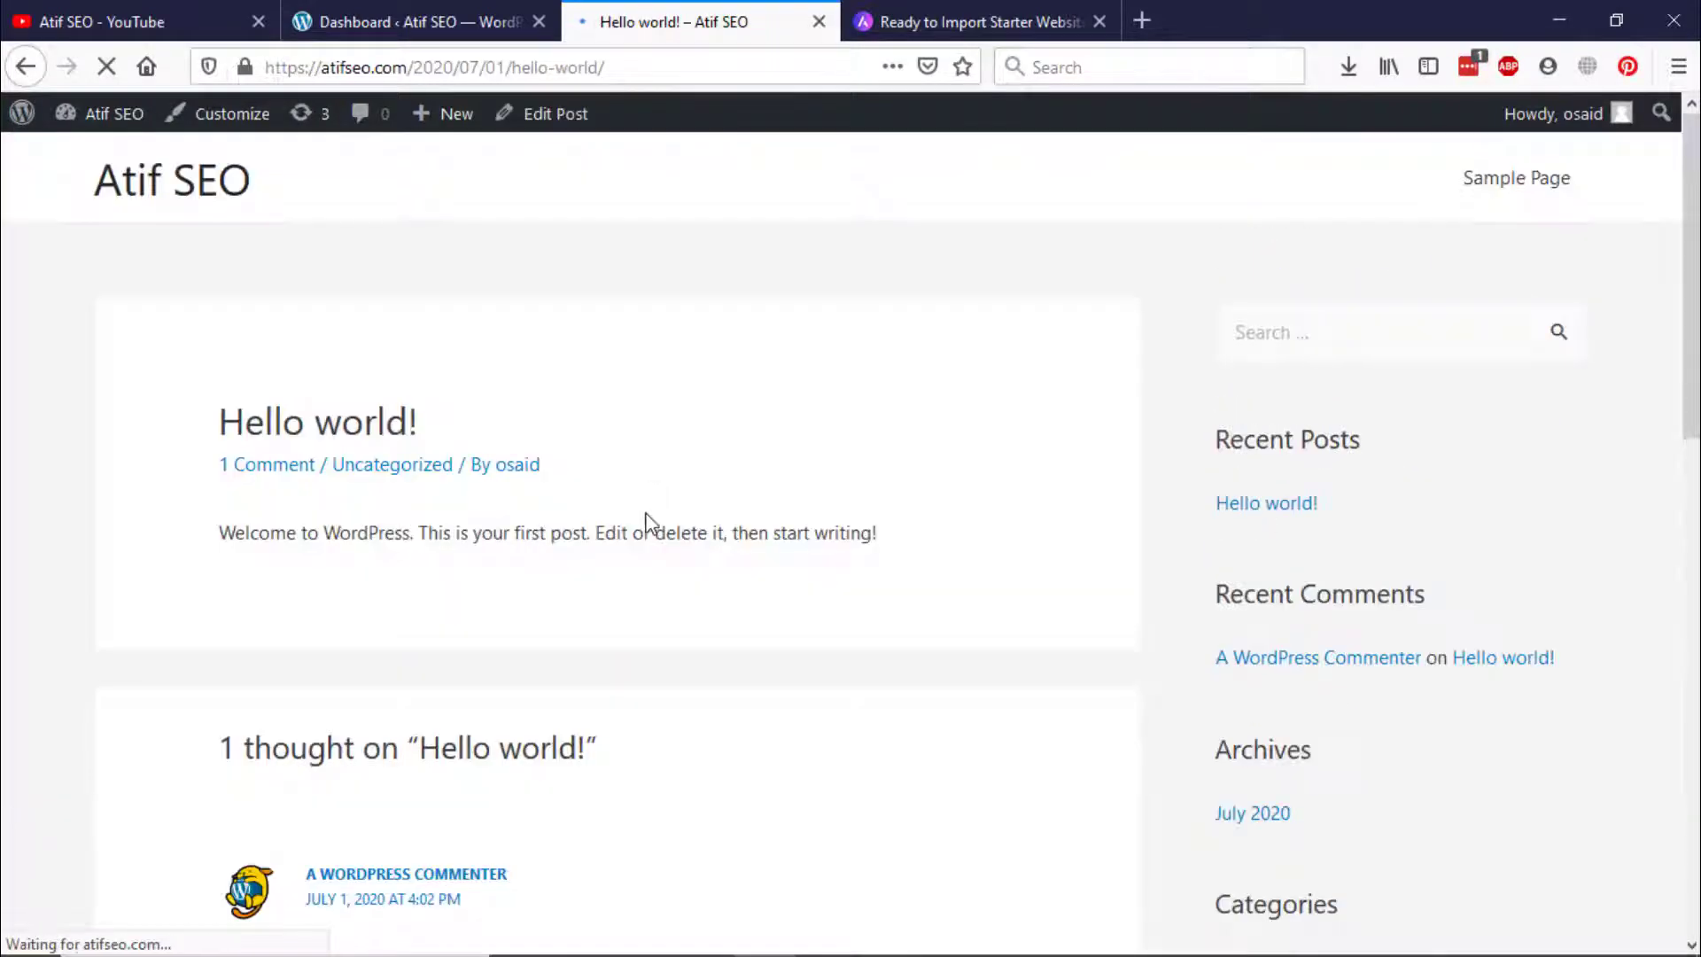
click(227, 185)
Step: Return to the WordPress dashboard and review the list of installed plugins
click(381, 24)
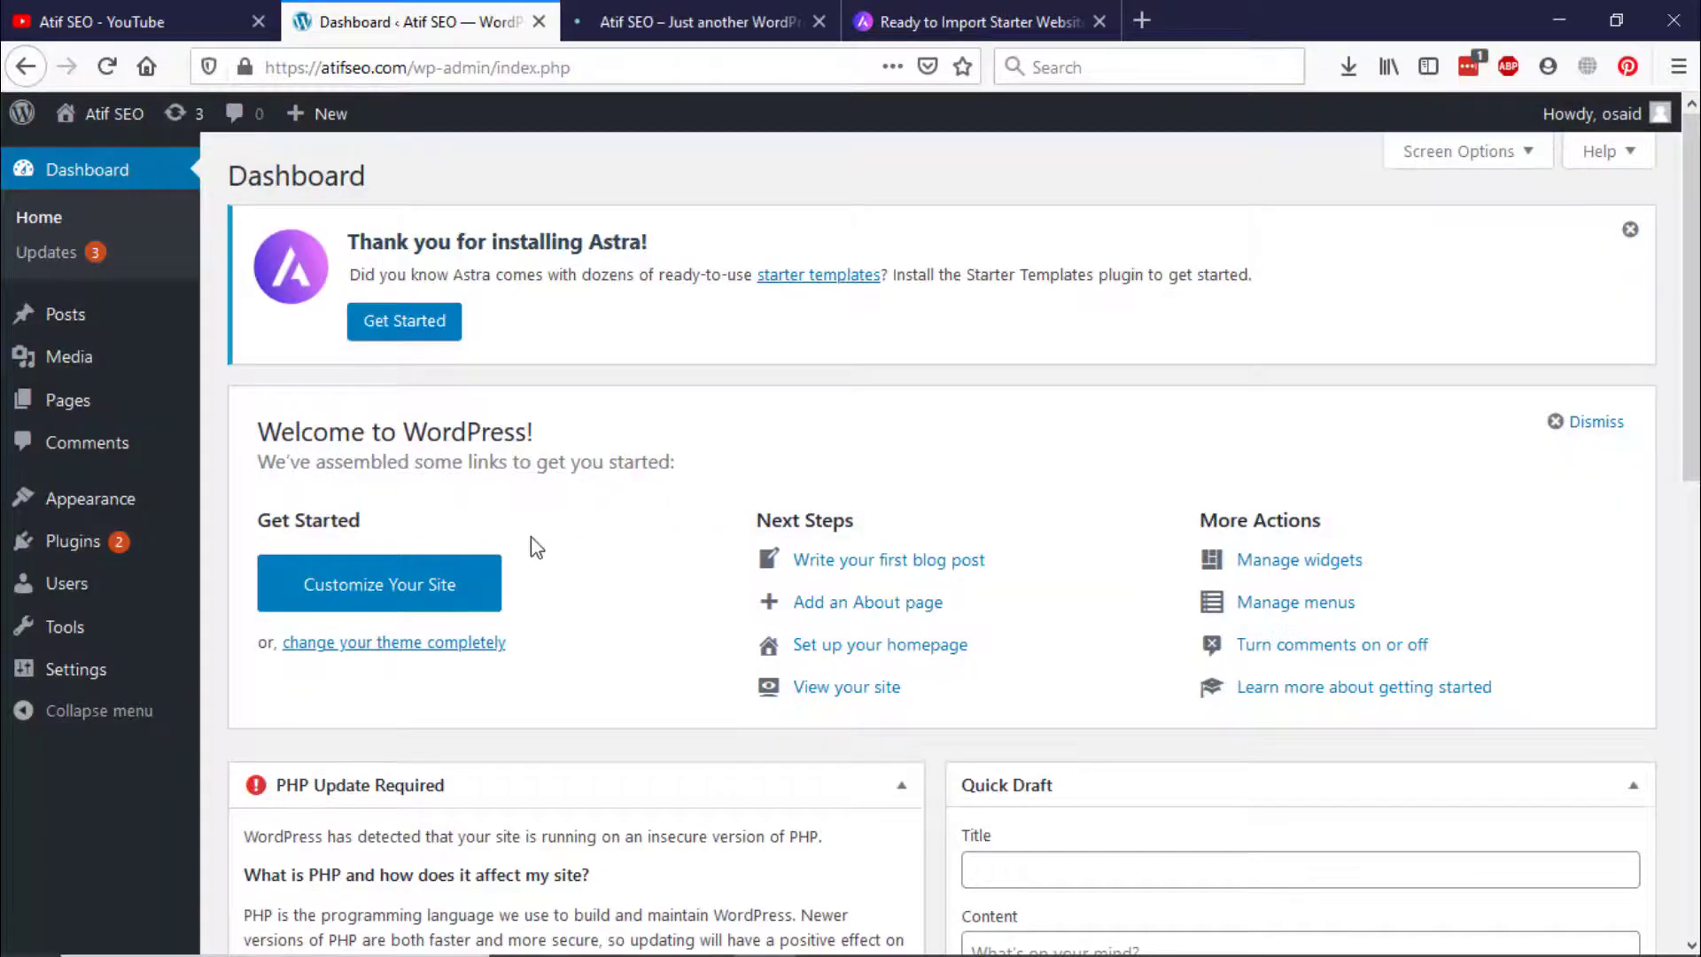
scroll(535, 534, down, 1)
scroll(535, 534, up, 1)
click(108, 542)
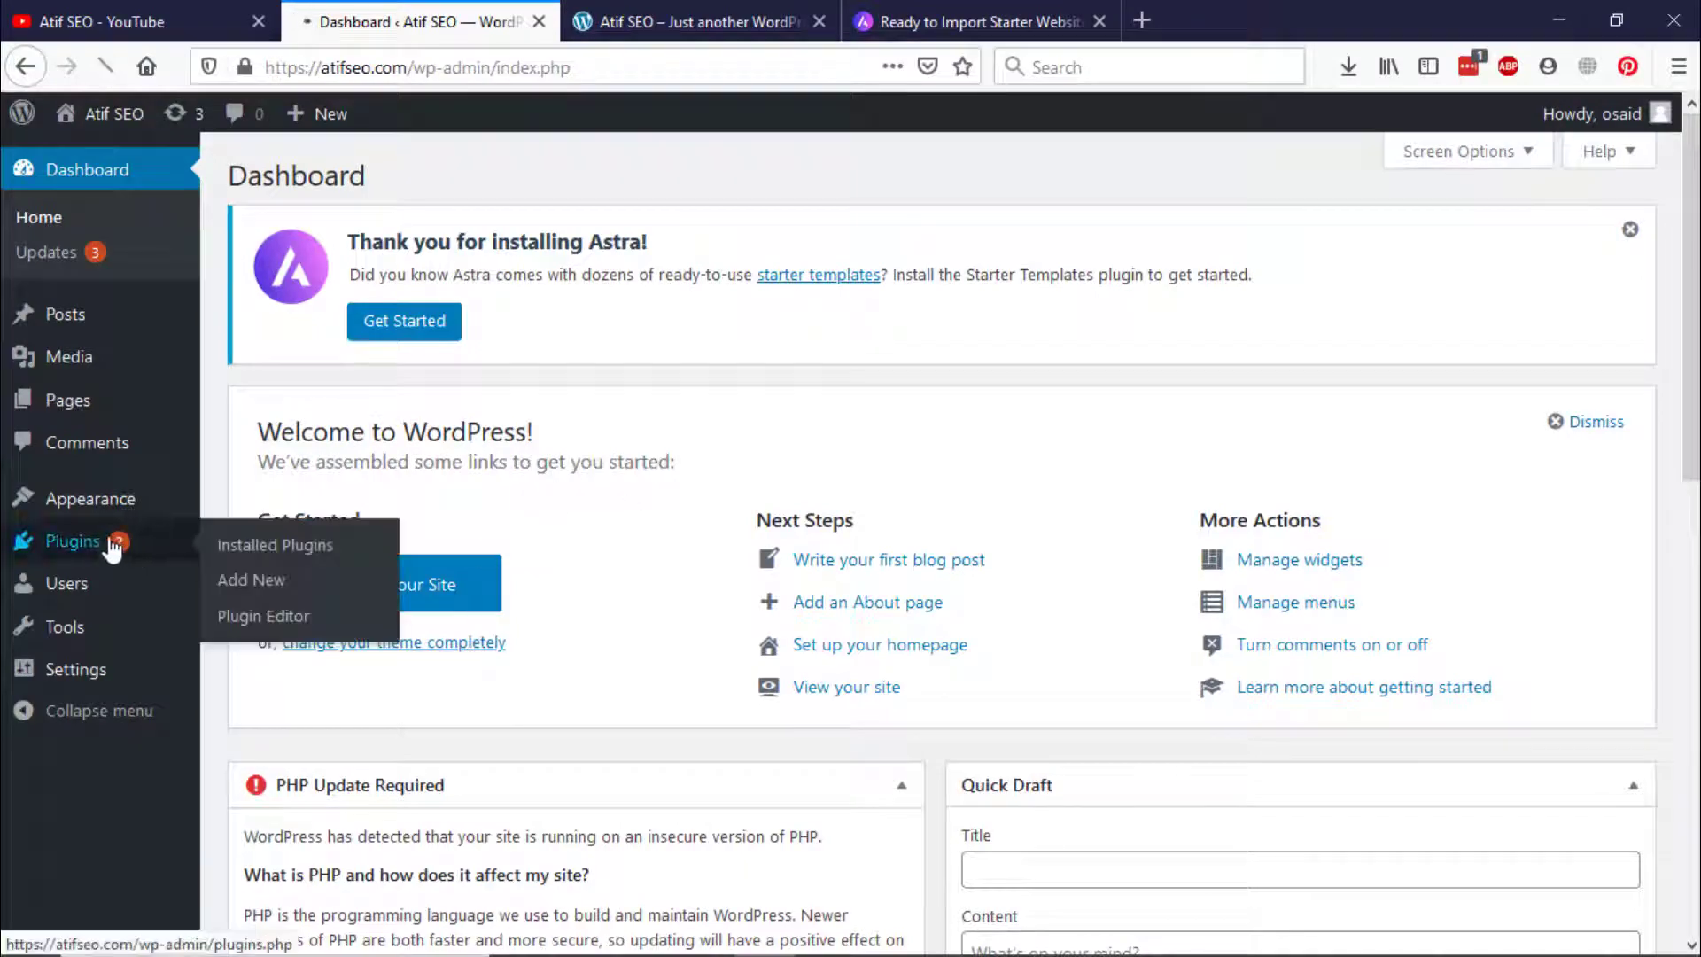
scroll(611, 427, down, 5)
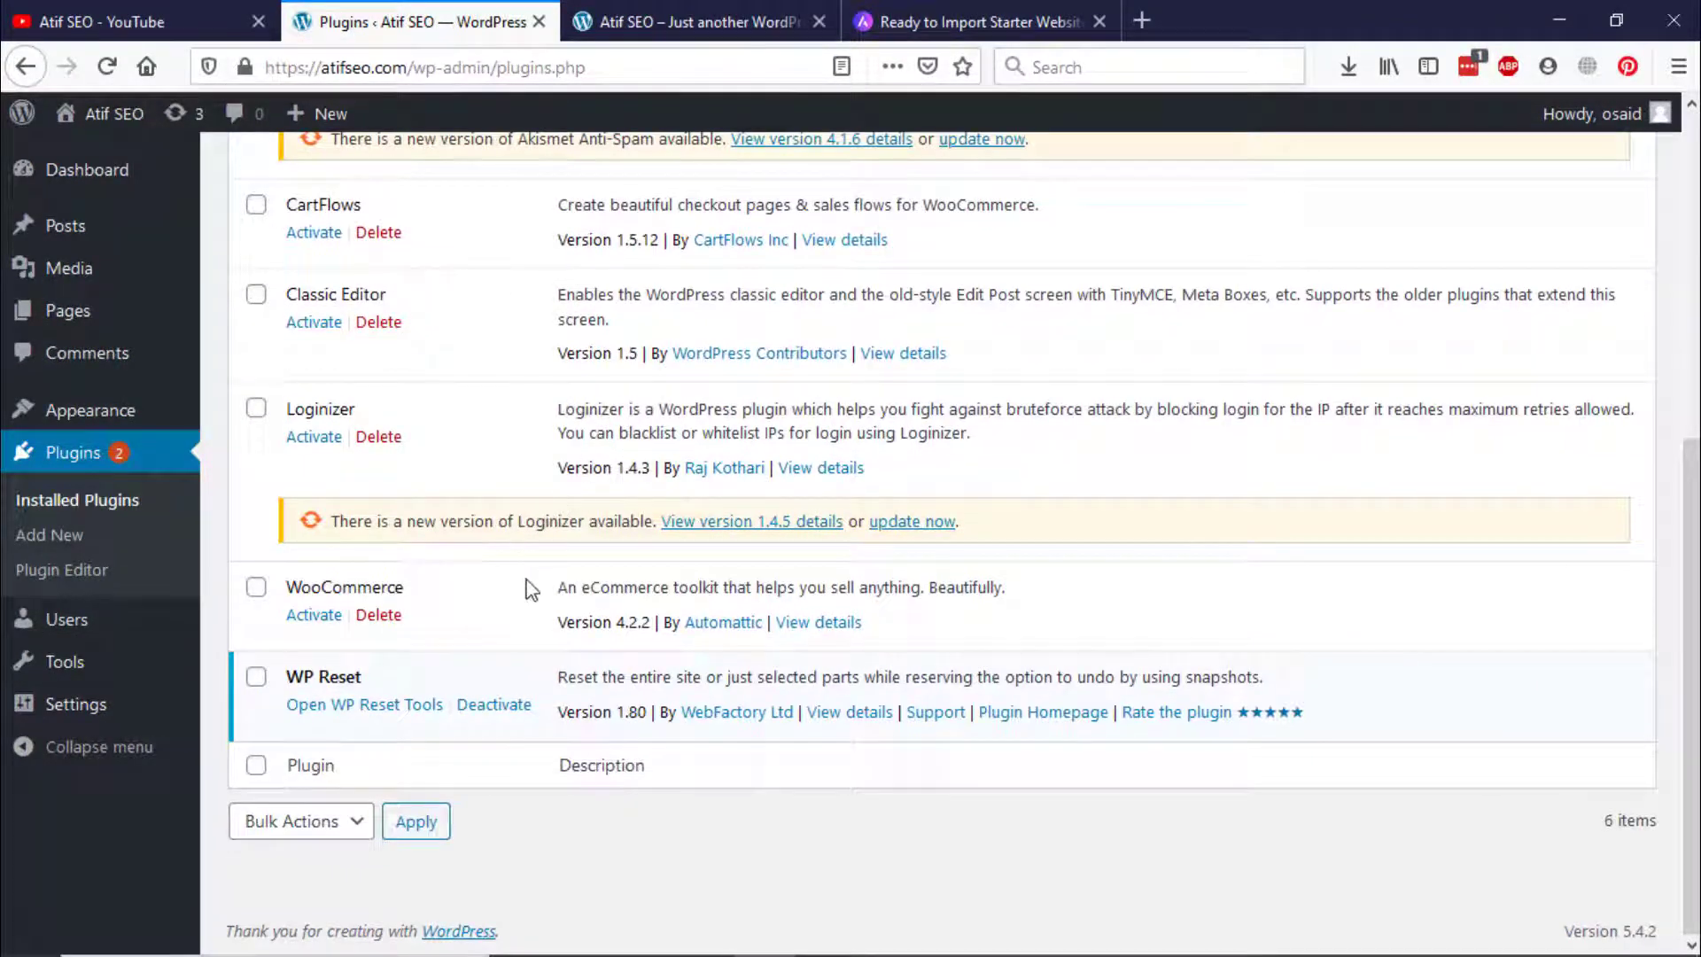
scroll(527, 585, up, 5)
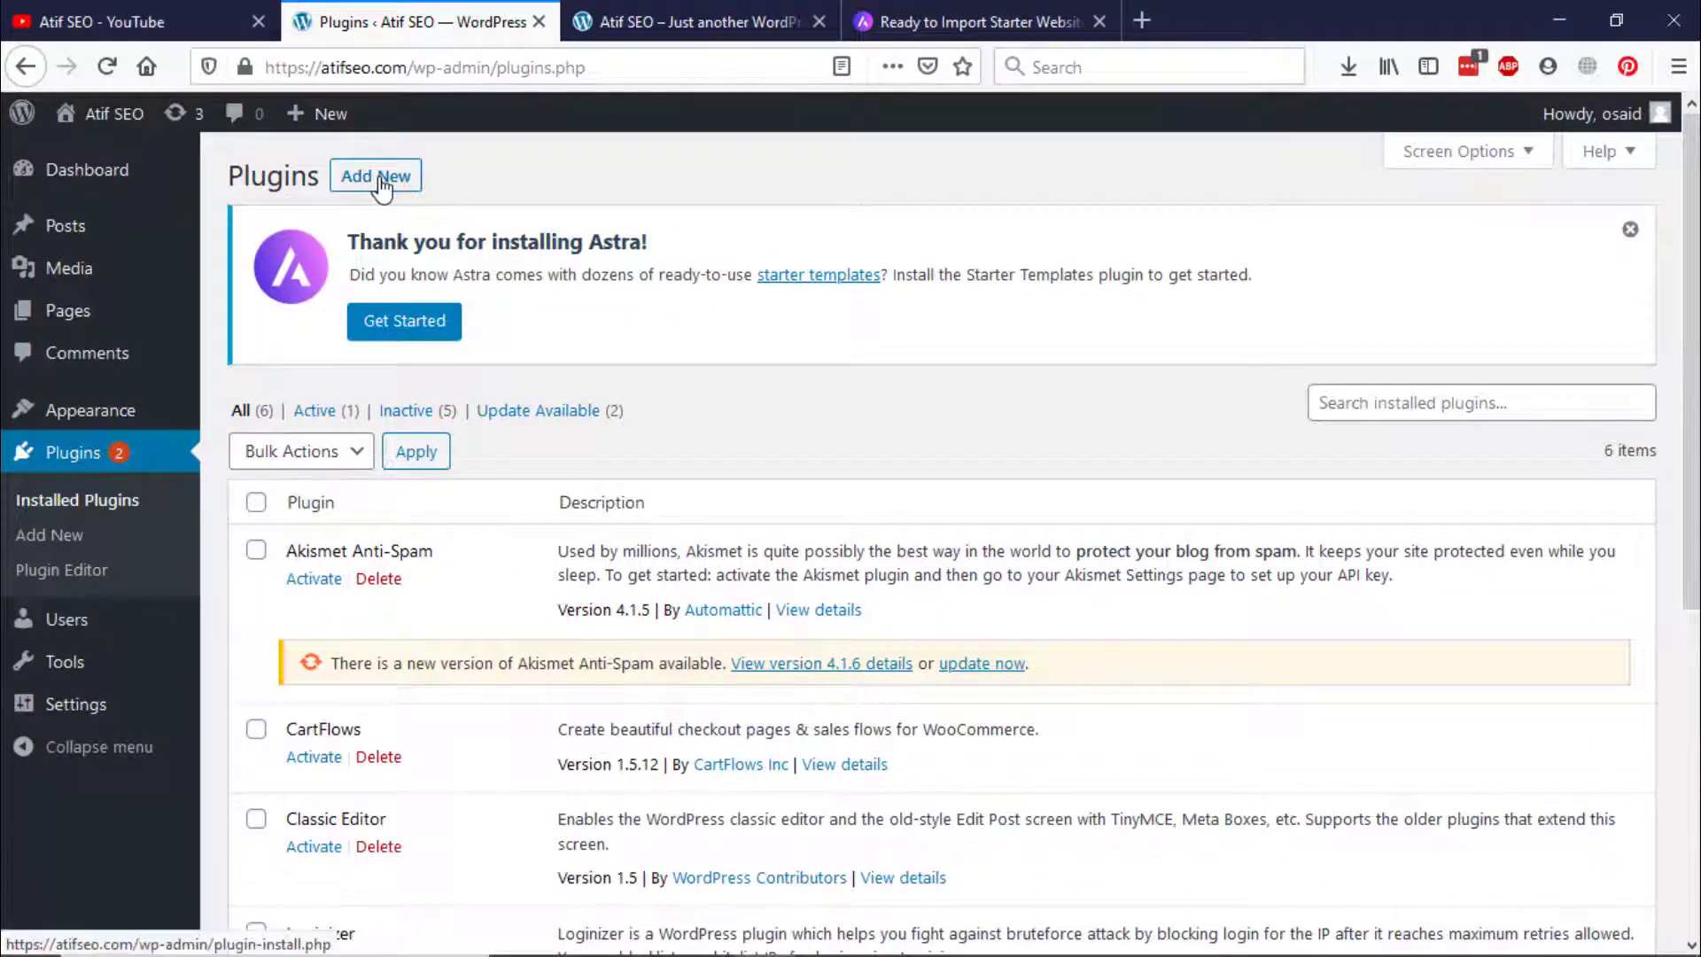
Step: Upload astra-addon.zip as a new plugin and install it
click(381, 184)
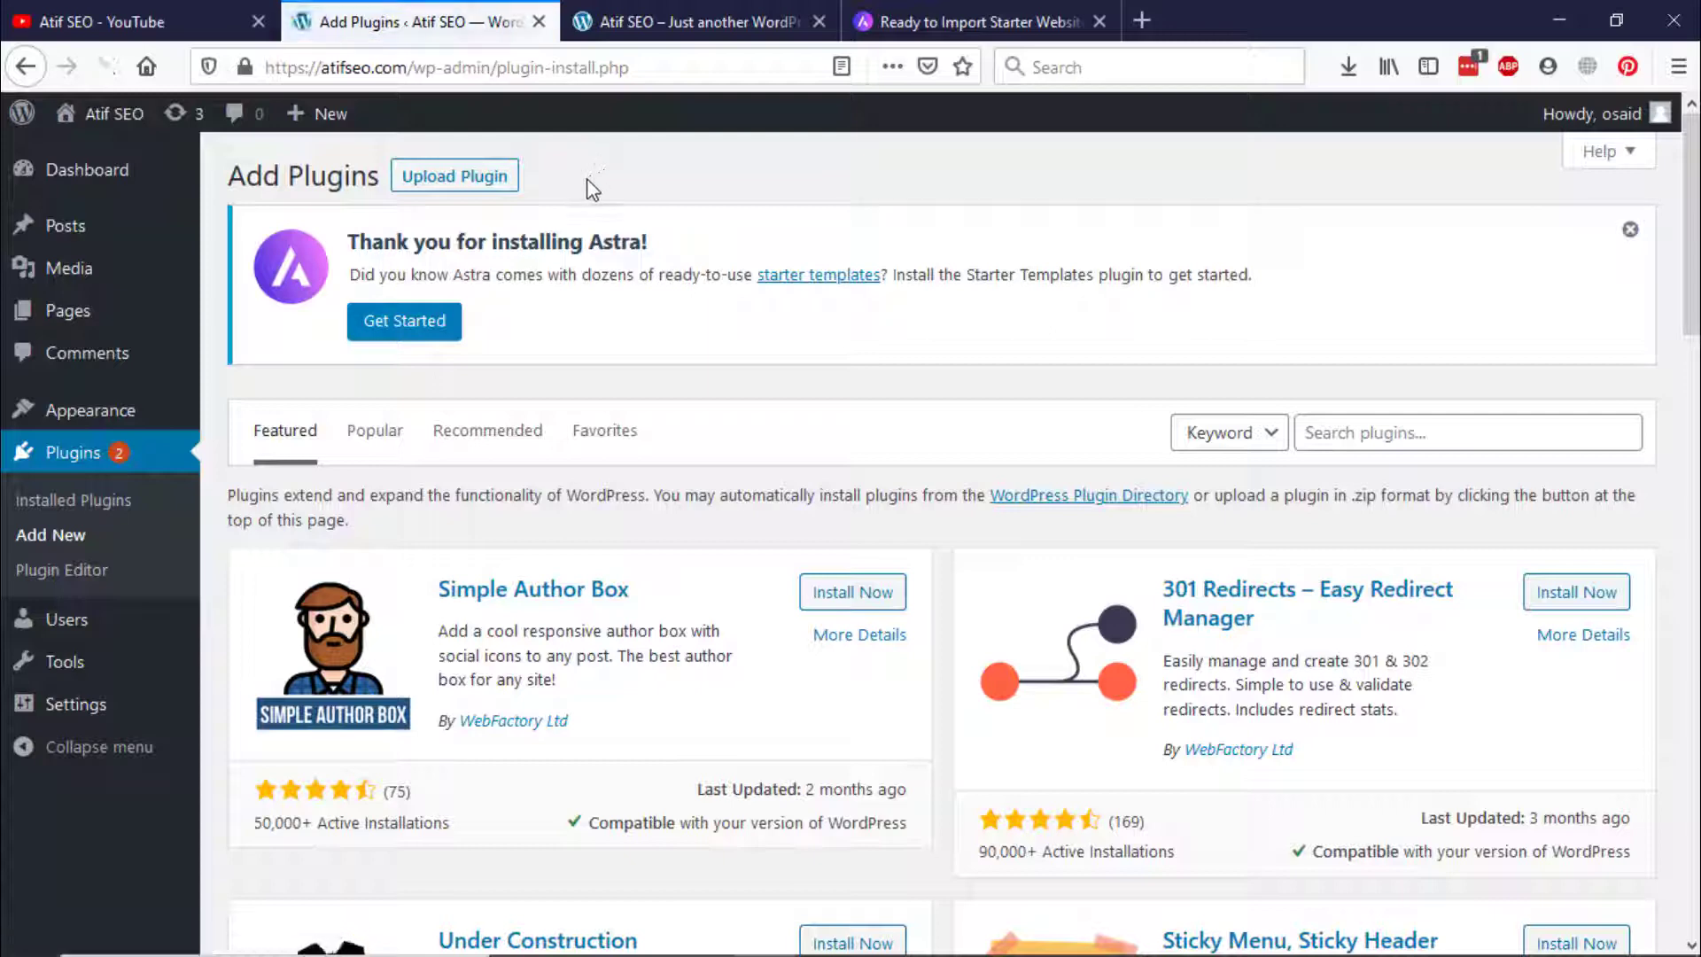
click(1045, 20)
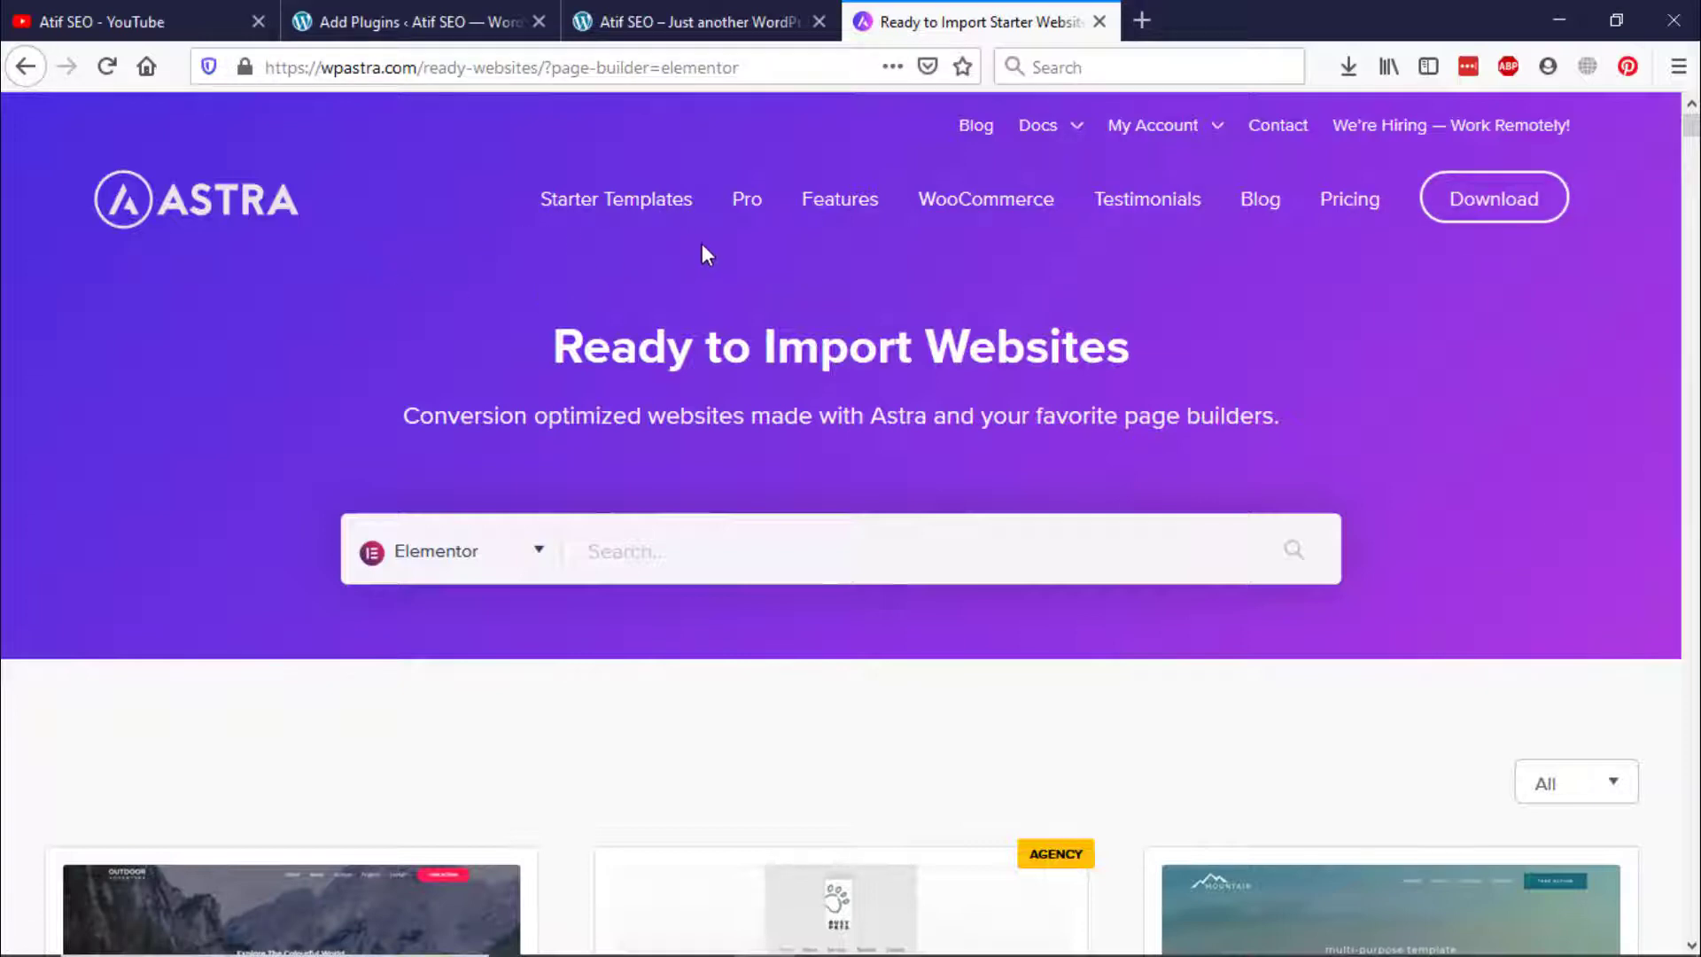
click(382, 14)
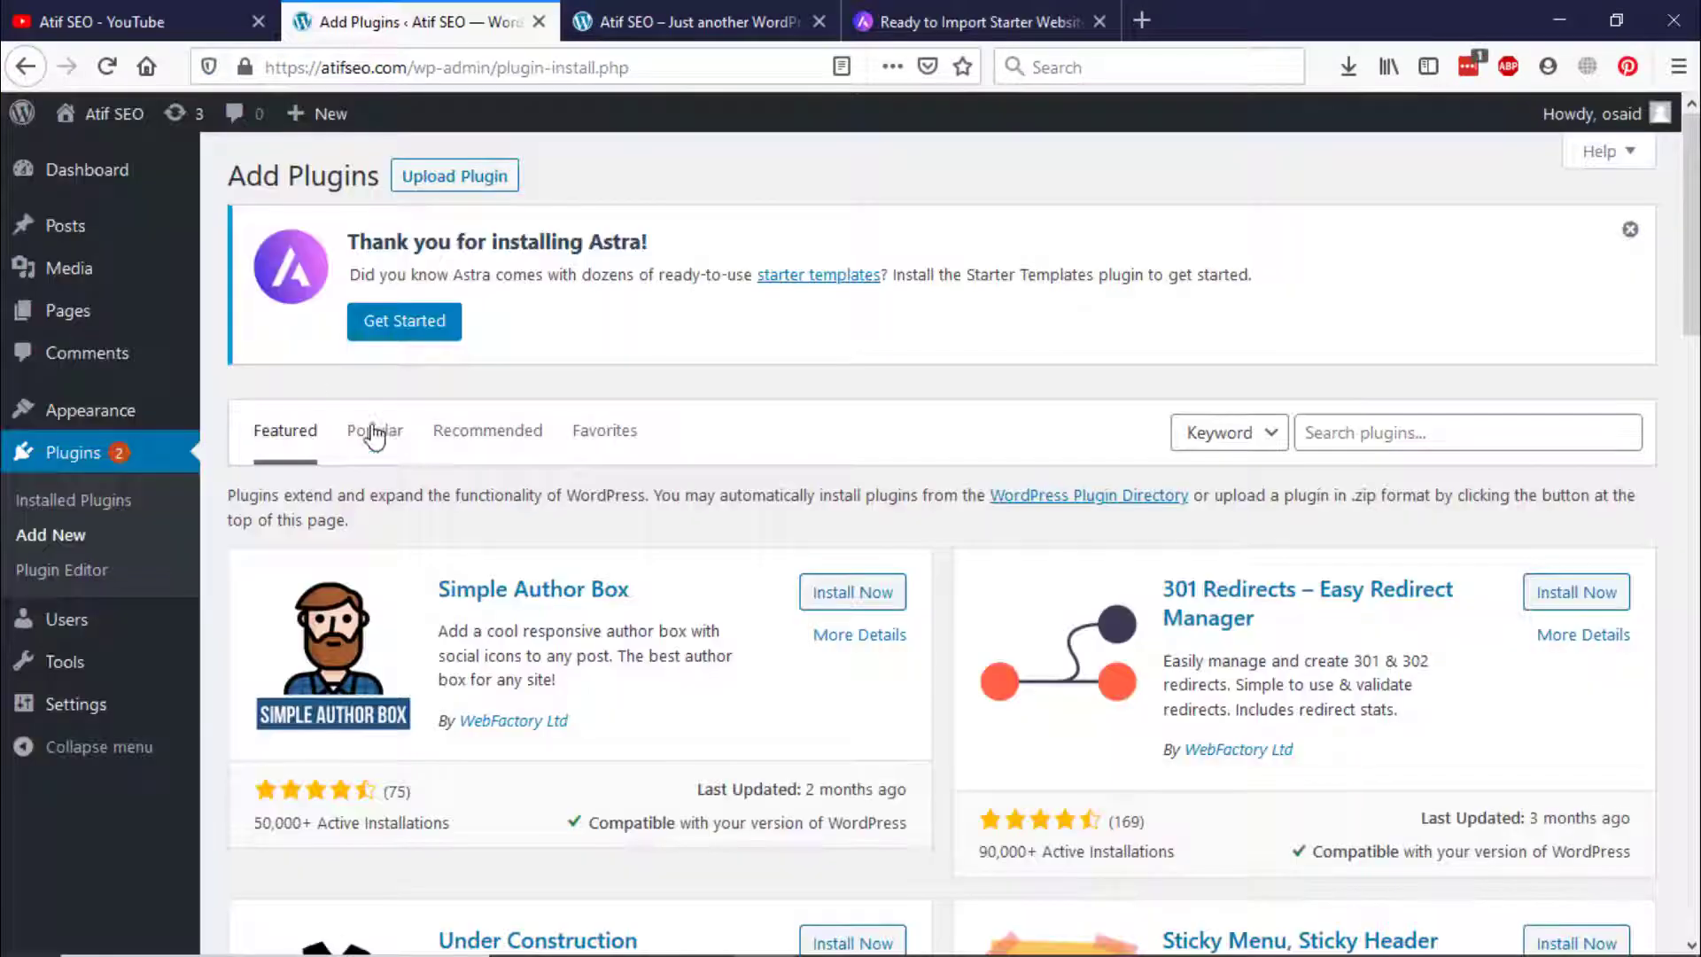
click(472, 181)
click(752, 589)
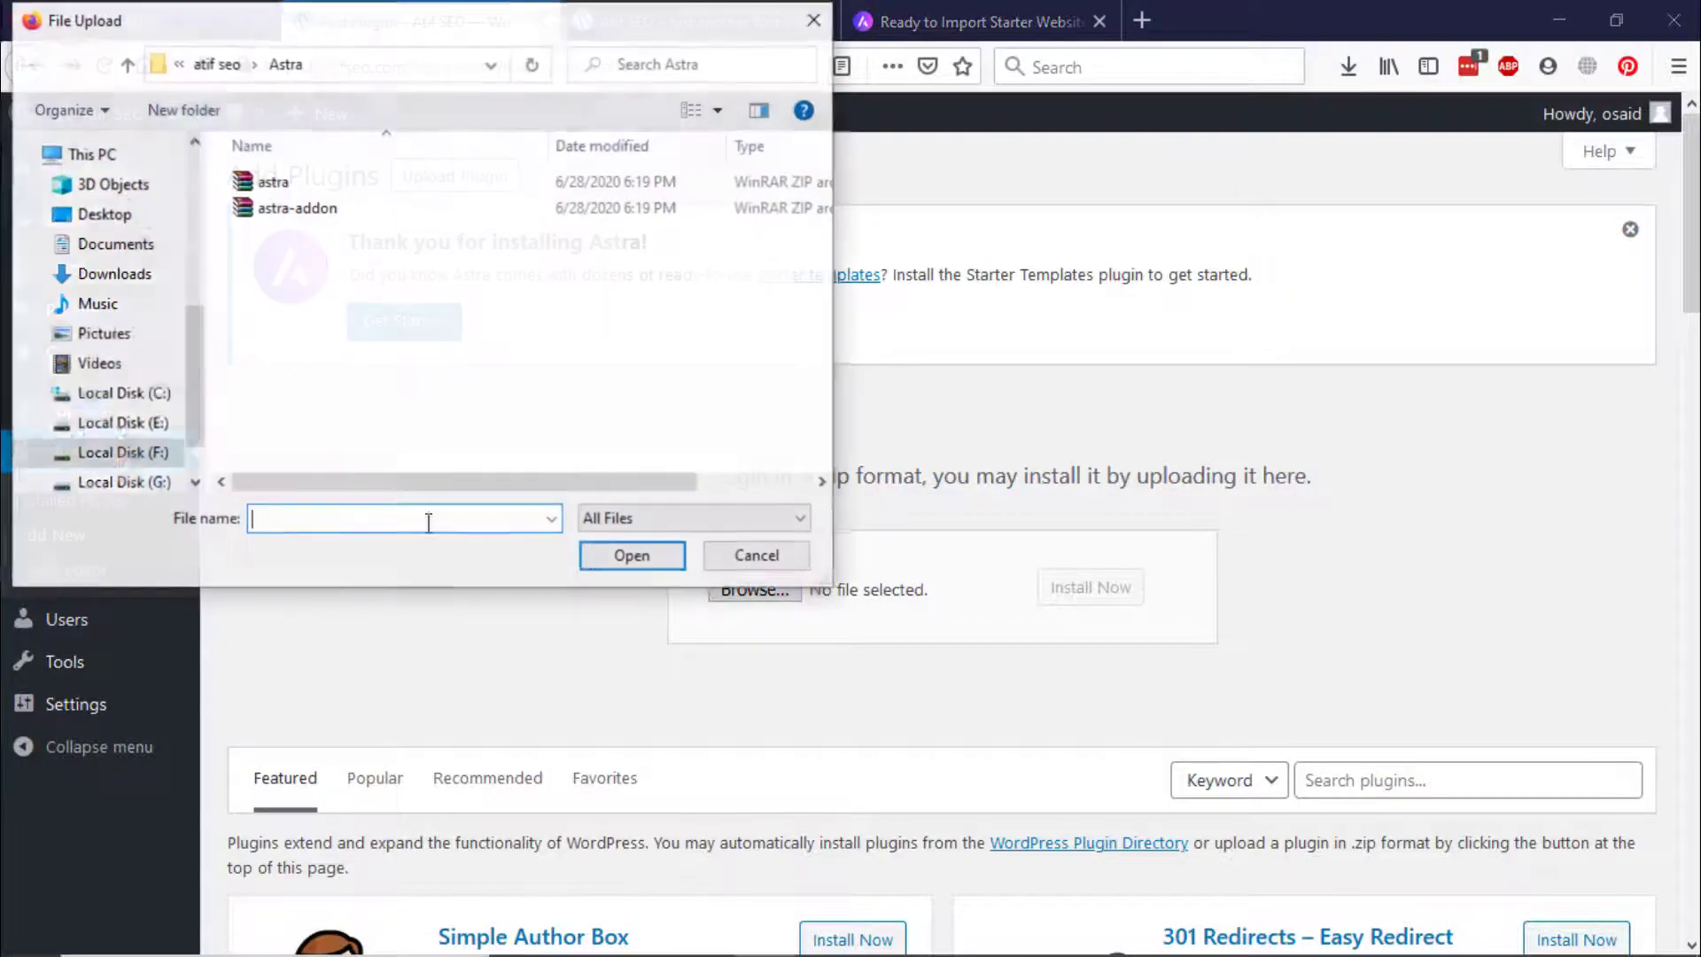
double_click(274, 209)
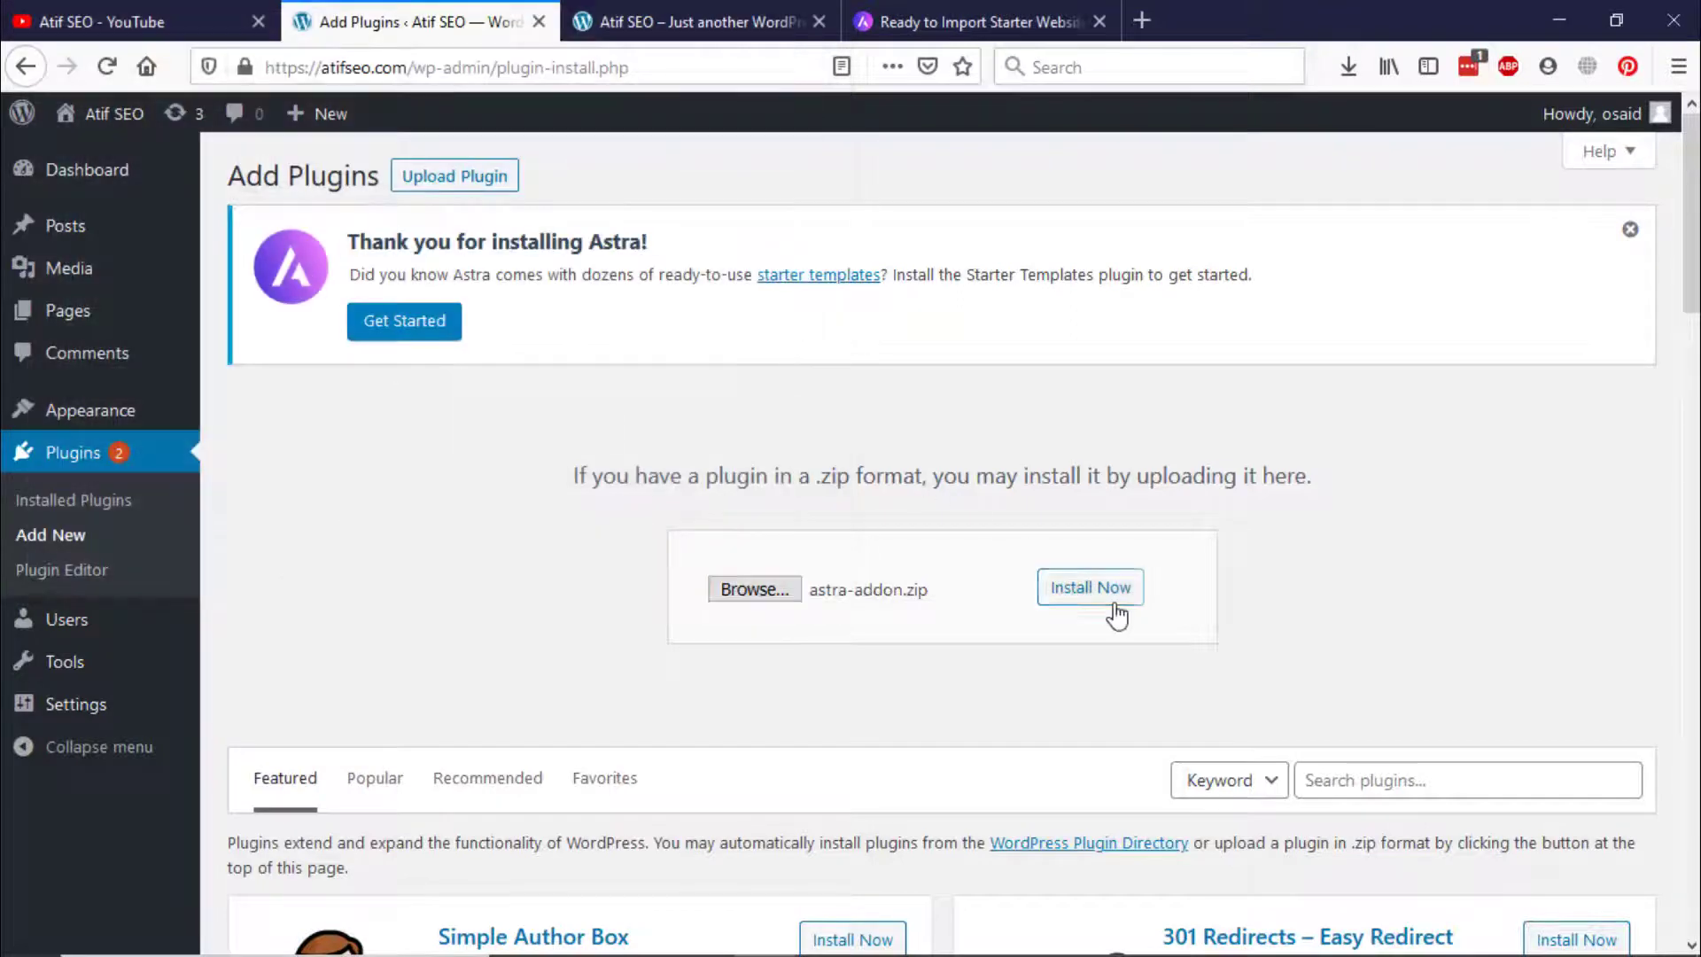
click(1117, 615)
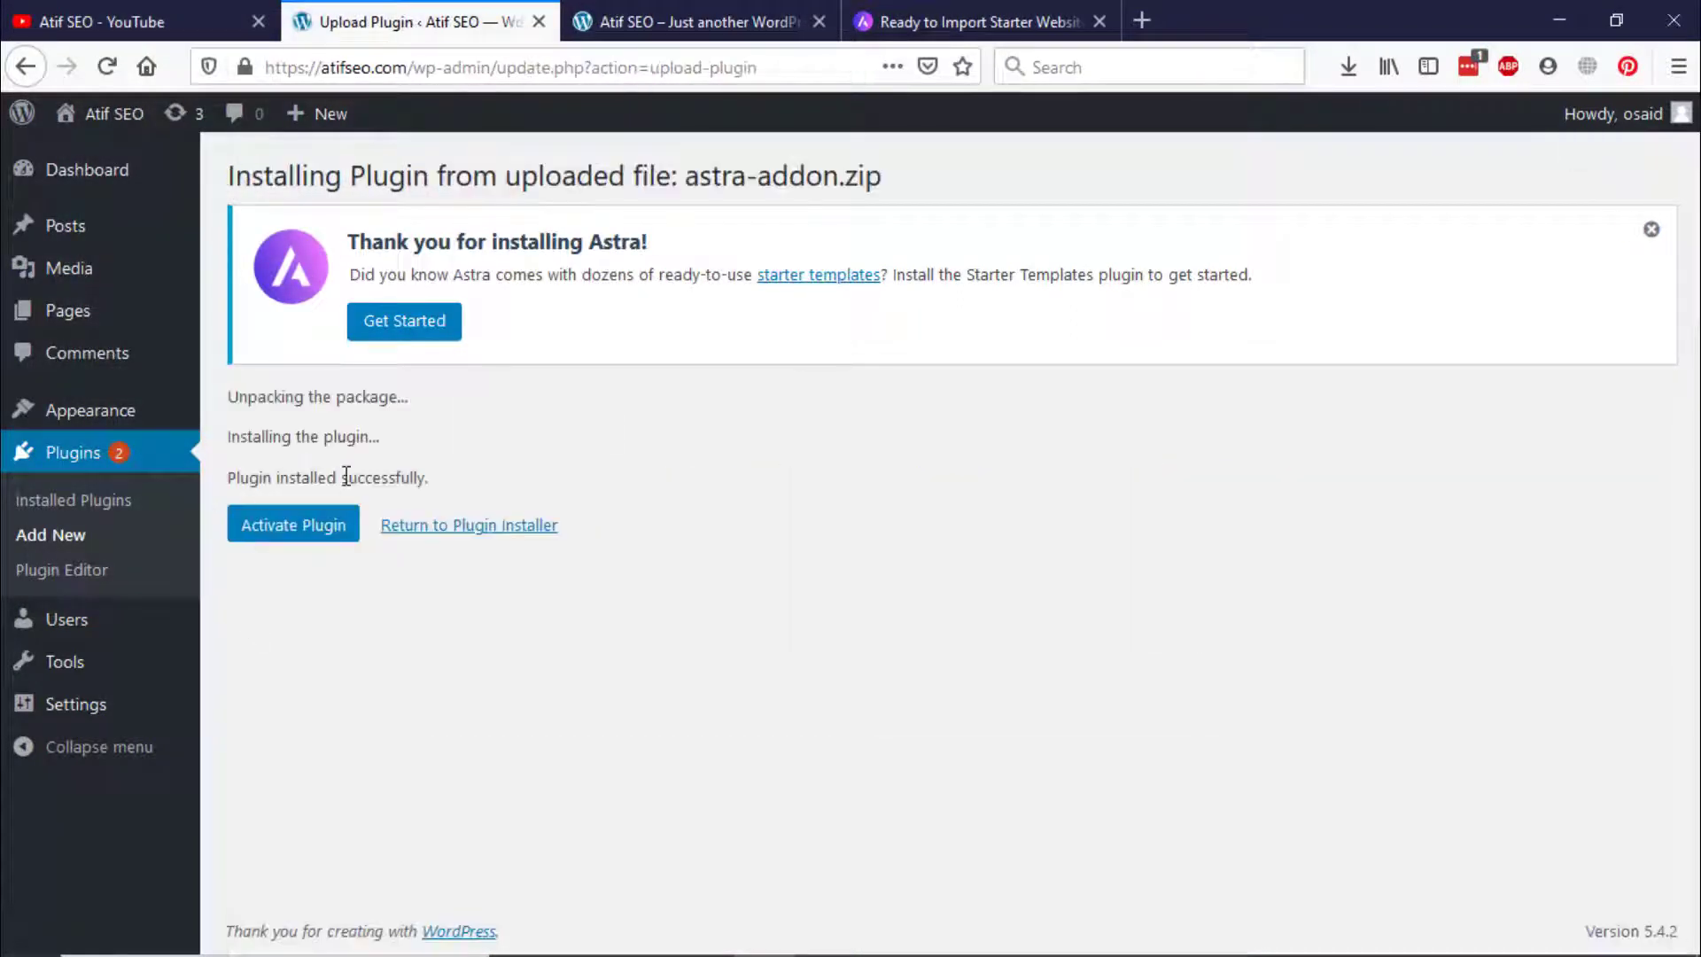
Step: Activate the Astra Pro plugin from the installed plugins list and review the resulting notices
click(40, 500)
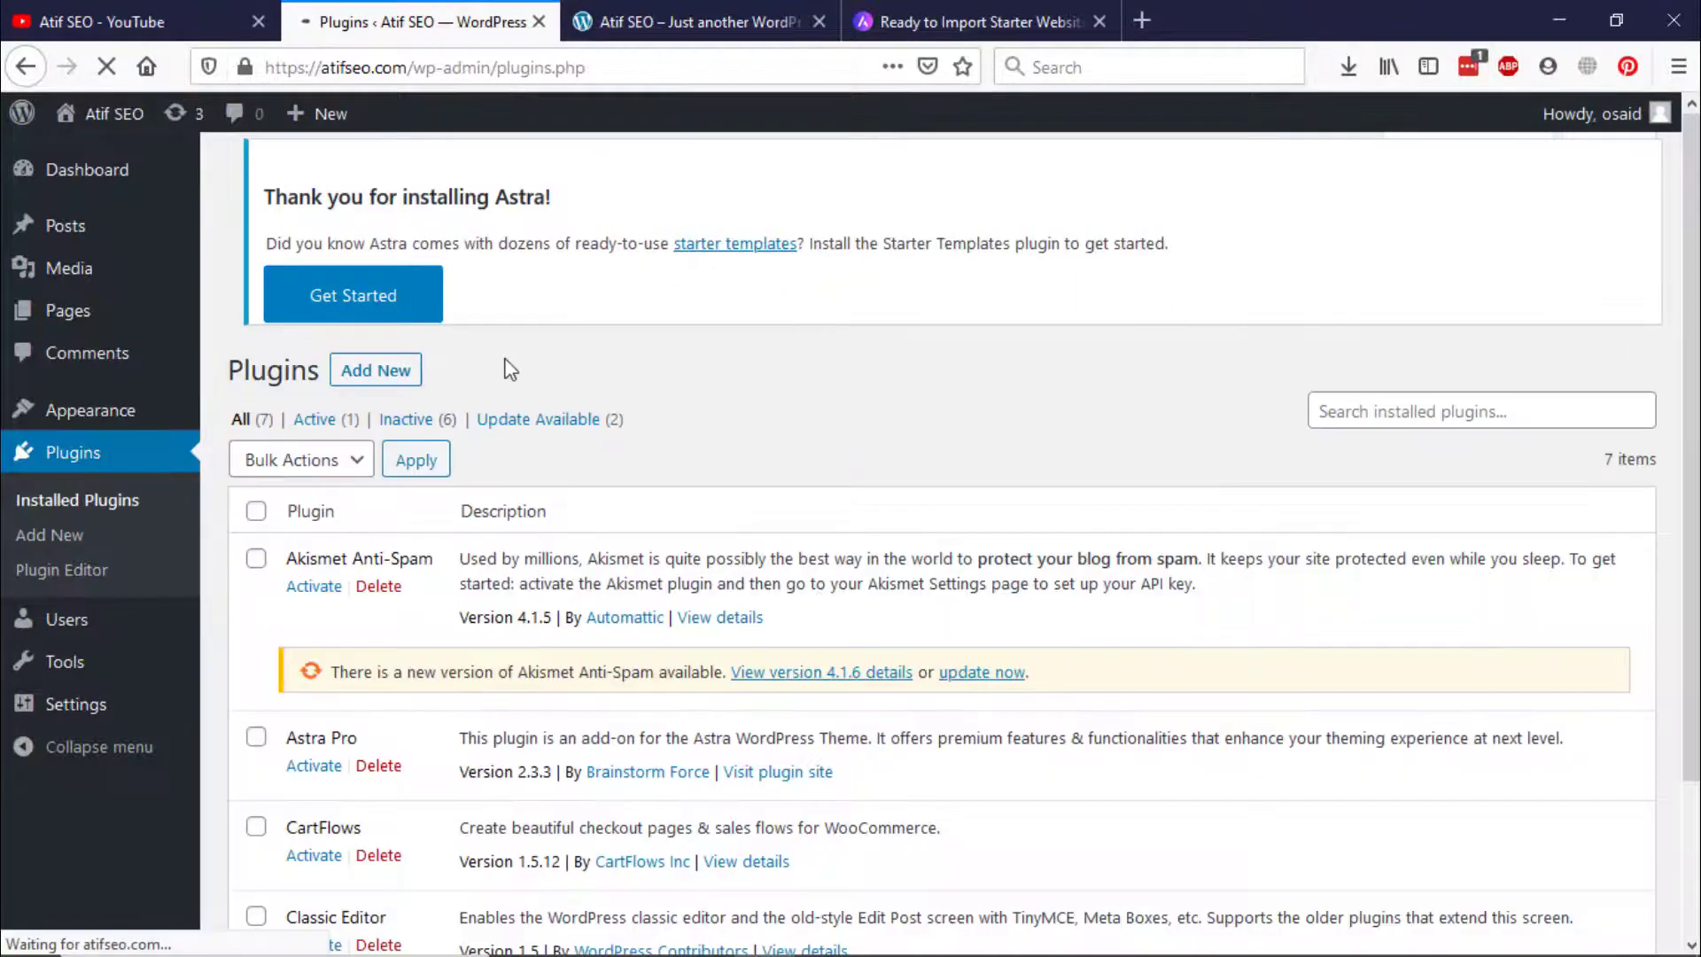
scroll(478, 390, down, 3)
click(306, 573)
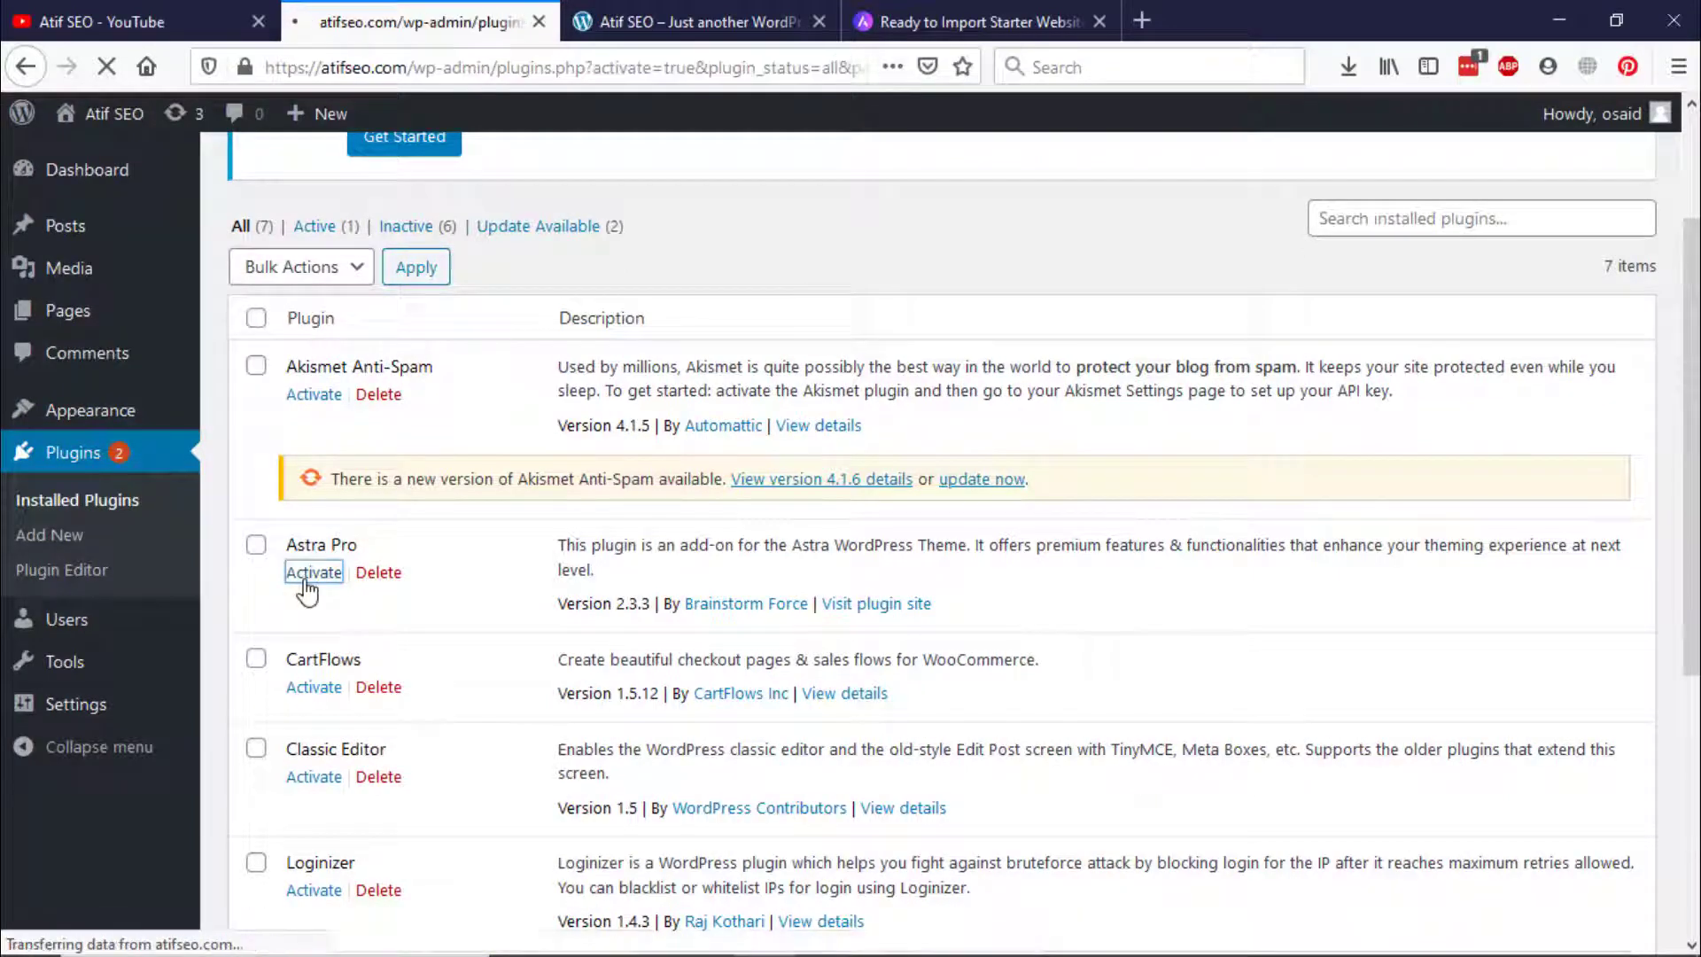
scroll(399, 581, down, 4)
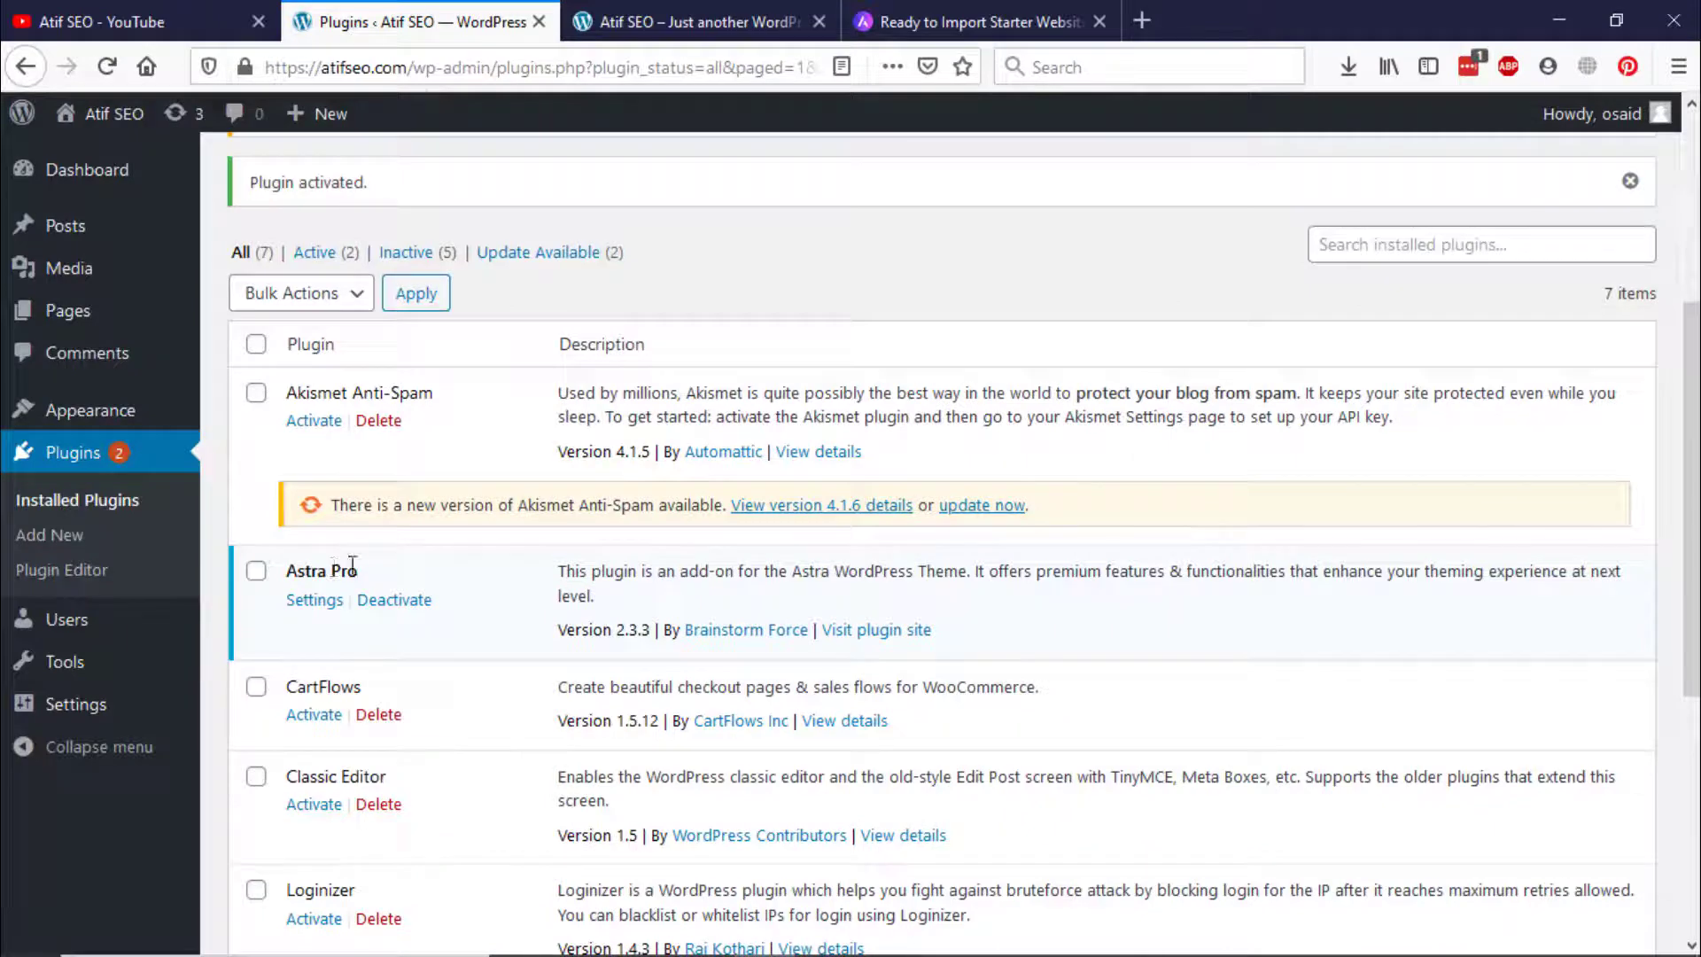
scroll(424, 572, up, 2)
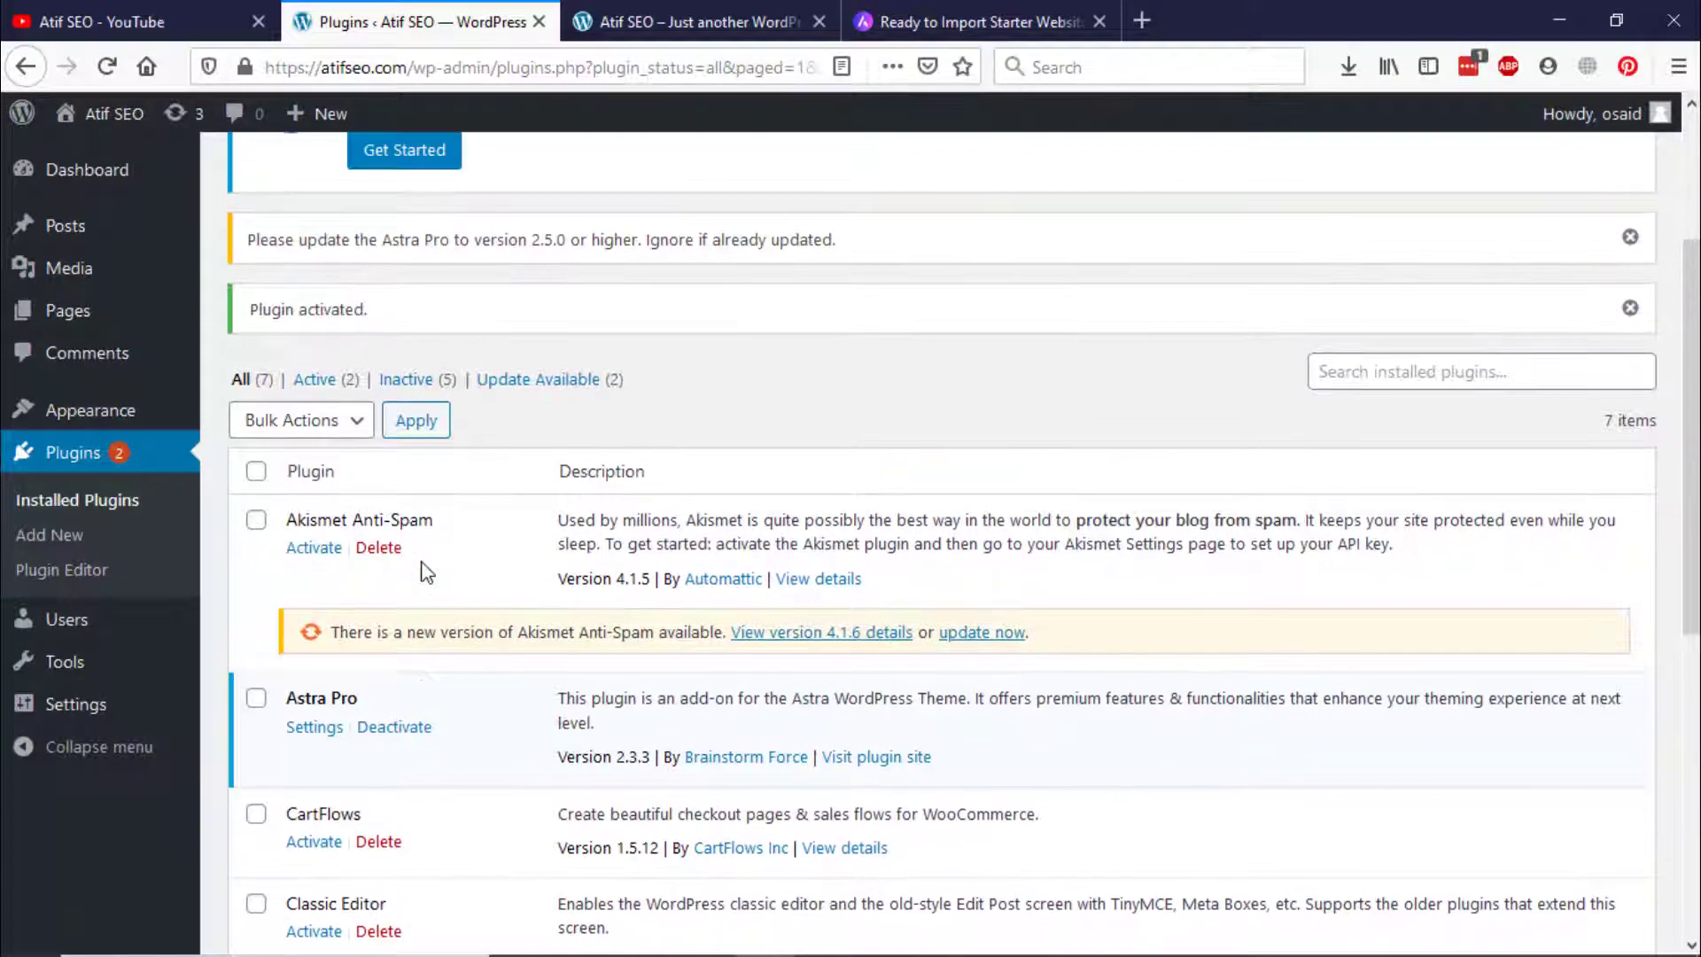
scroll(427, 572, up, 3)
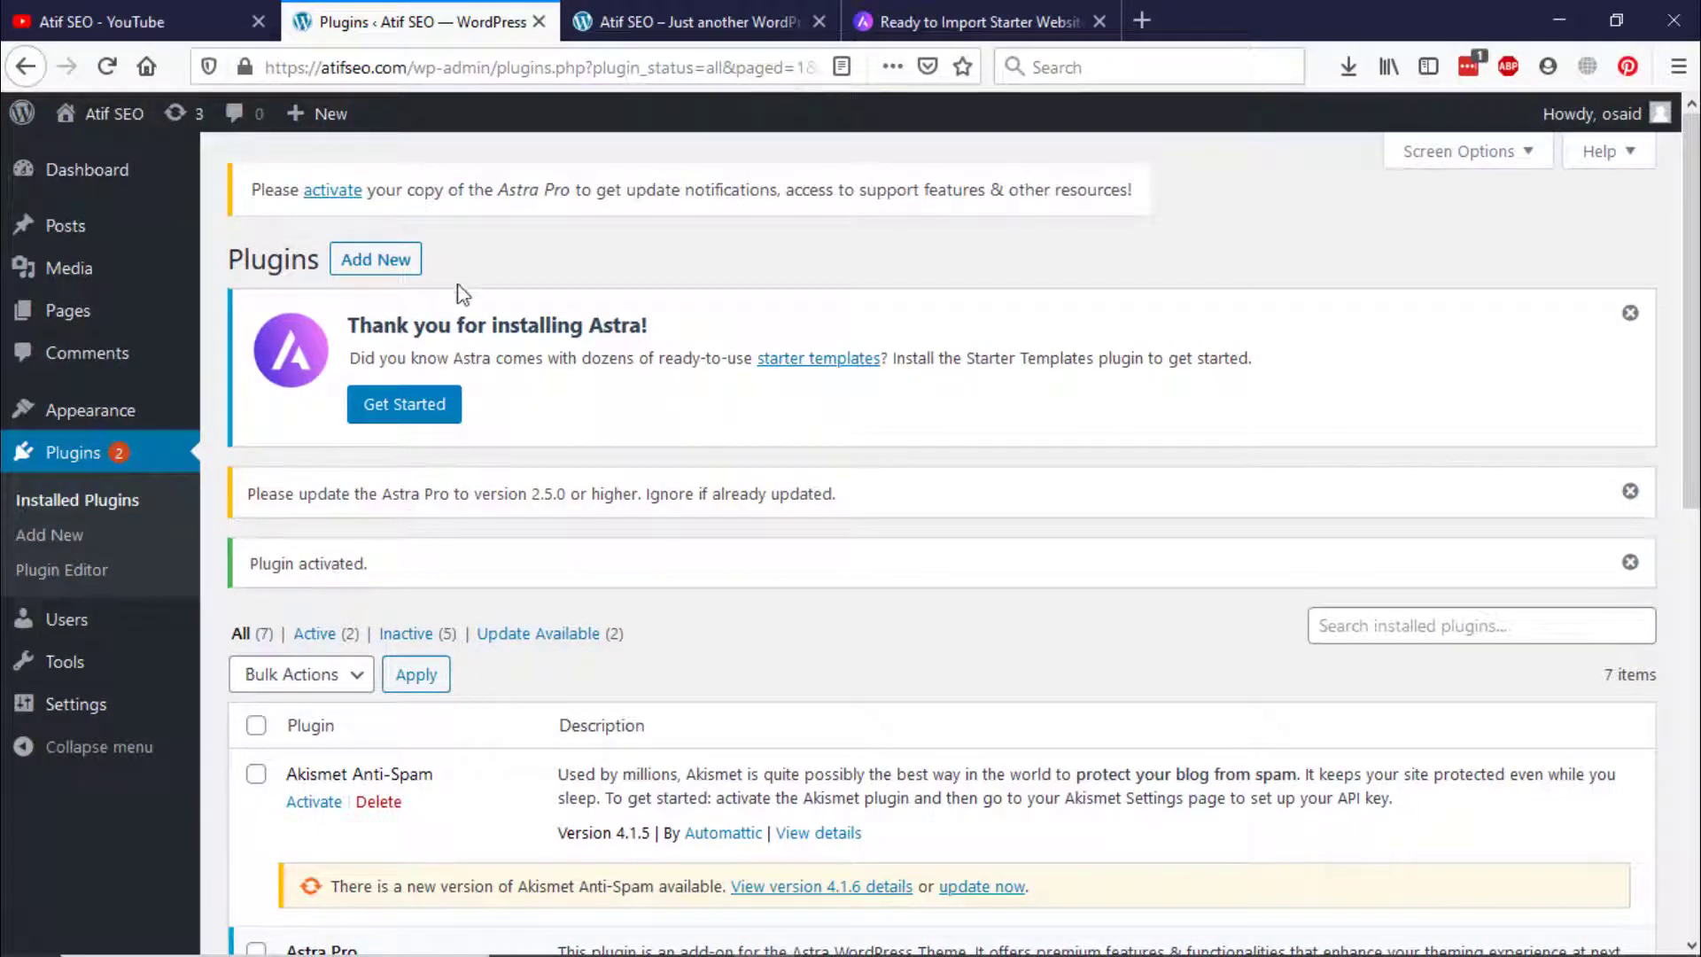
Step: Search the plugin directory for "elementor", then install and activate the Elementor Page Builder plugin
click(393, 269)
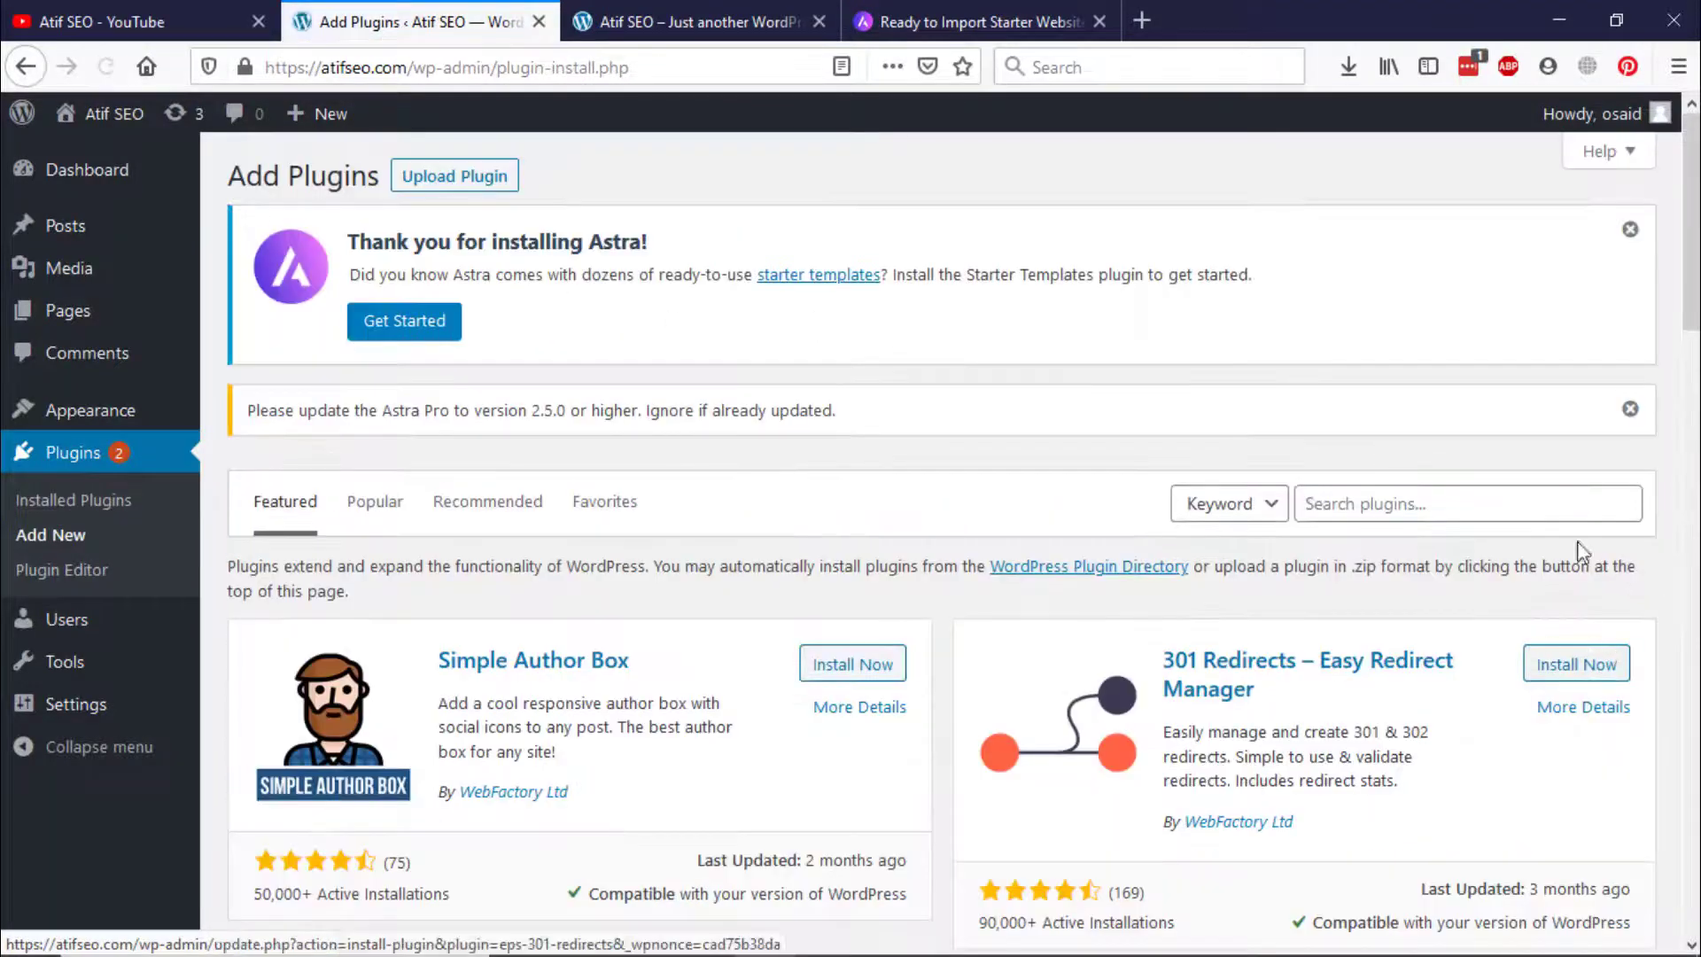
click(1436, 504)
text(e)
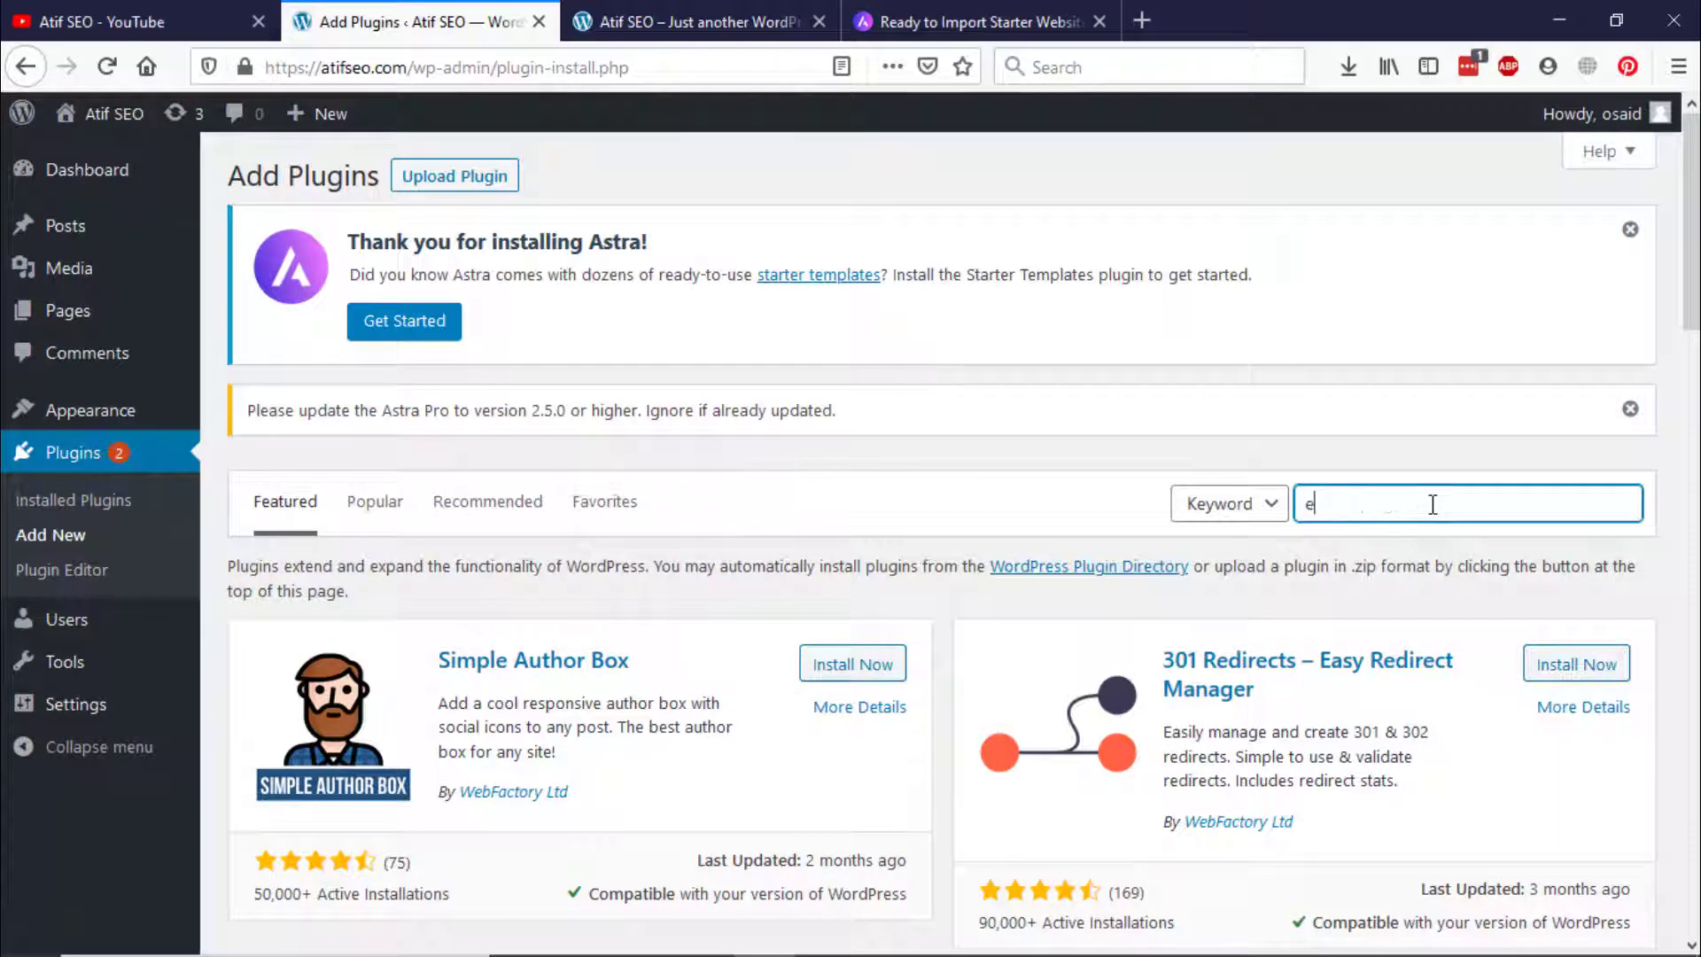
text(lementor)
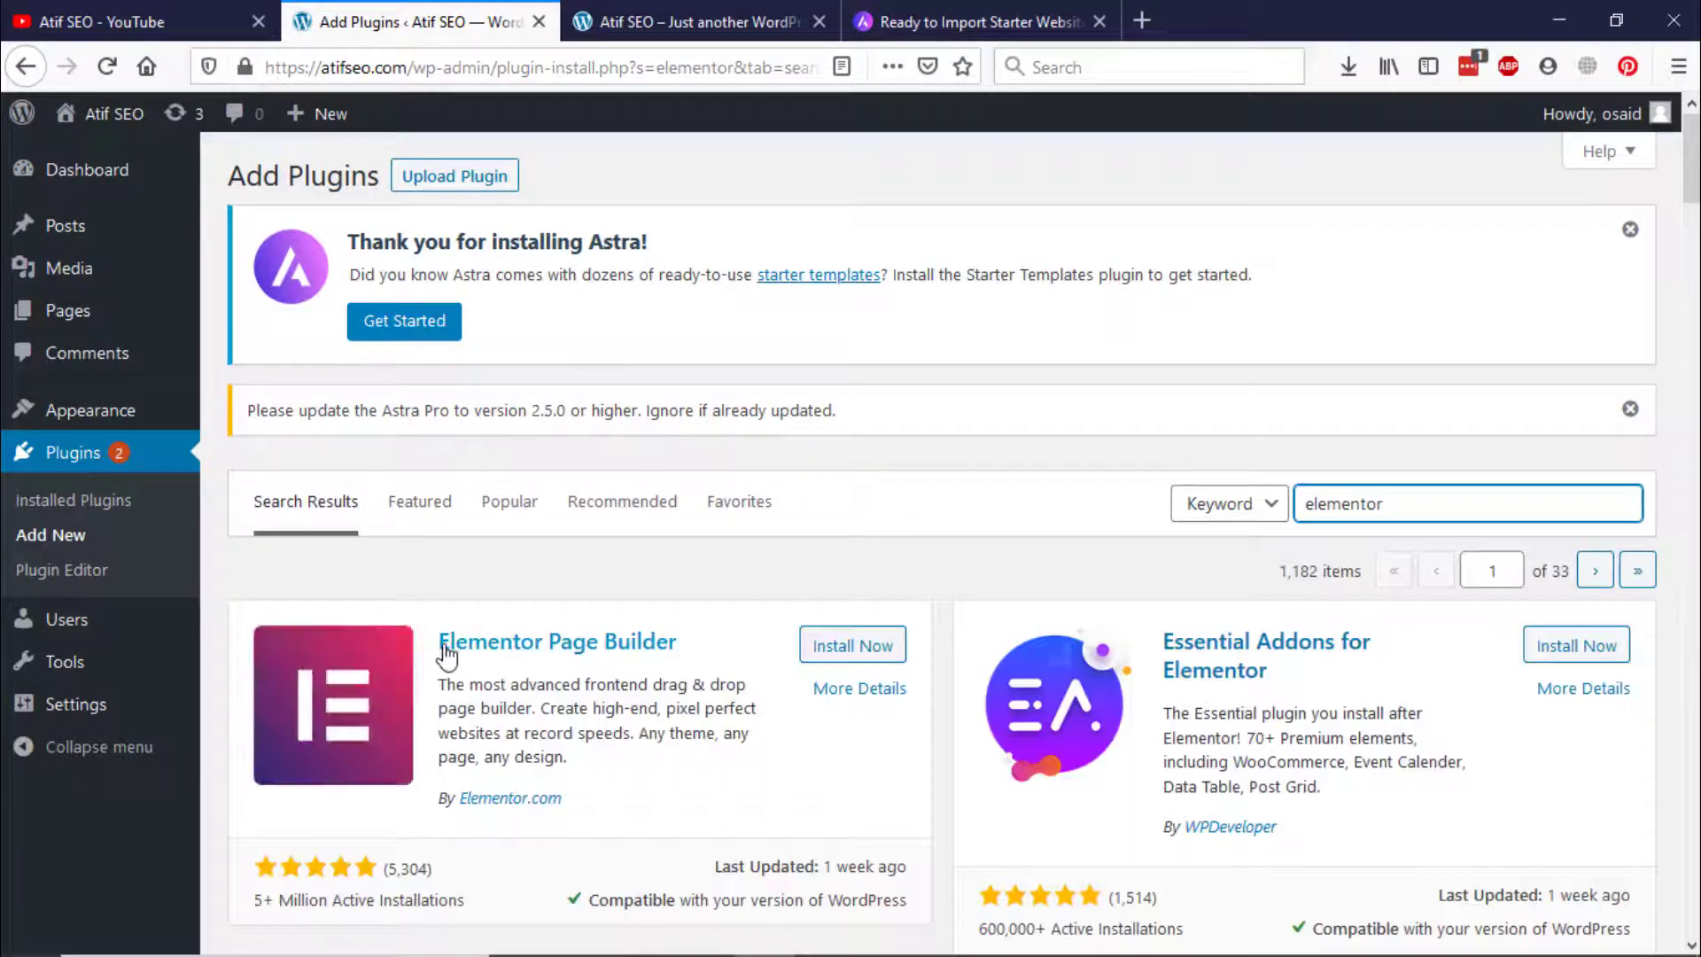
click(815, 648)
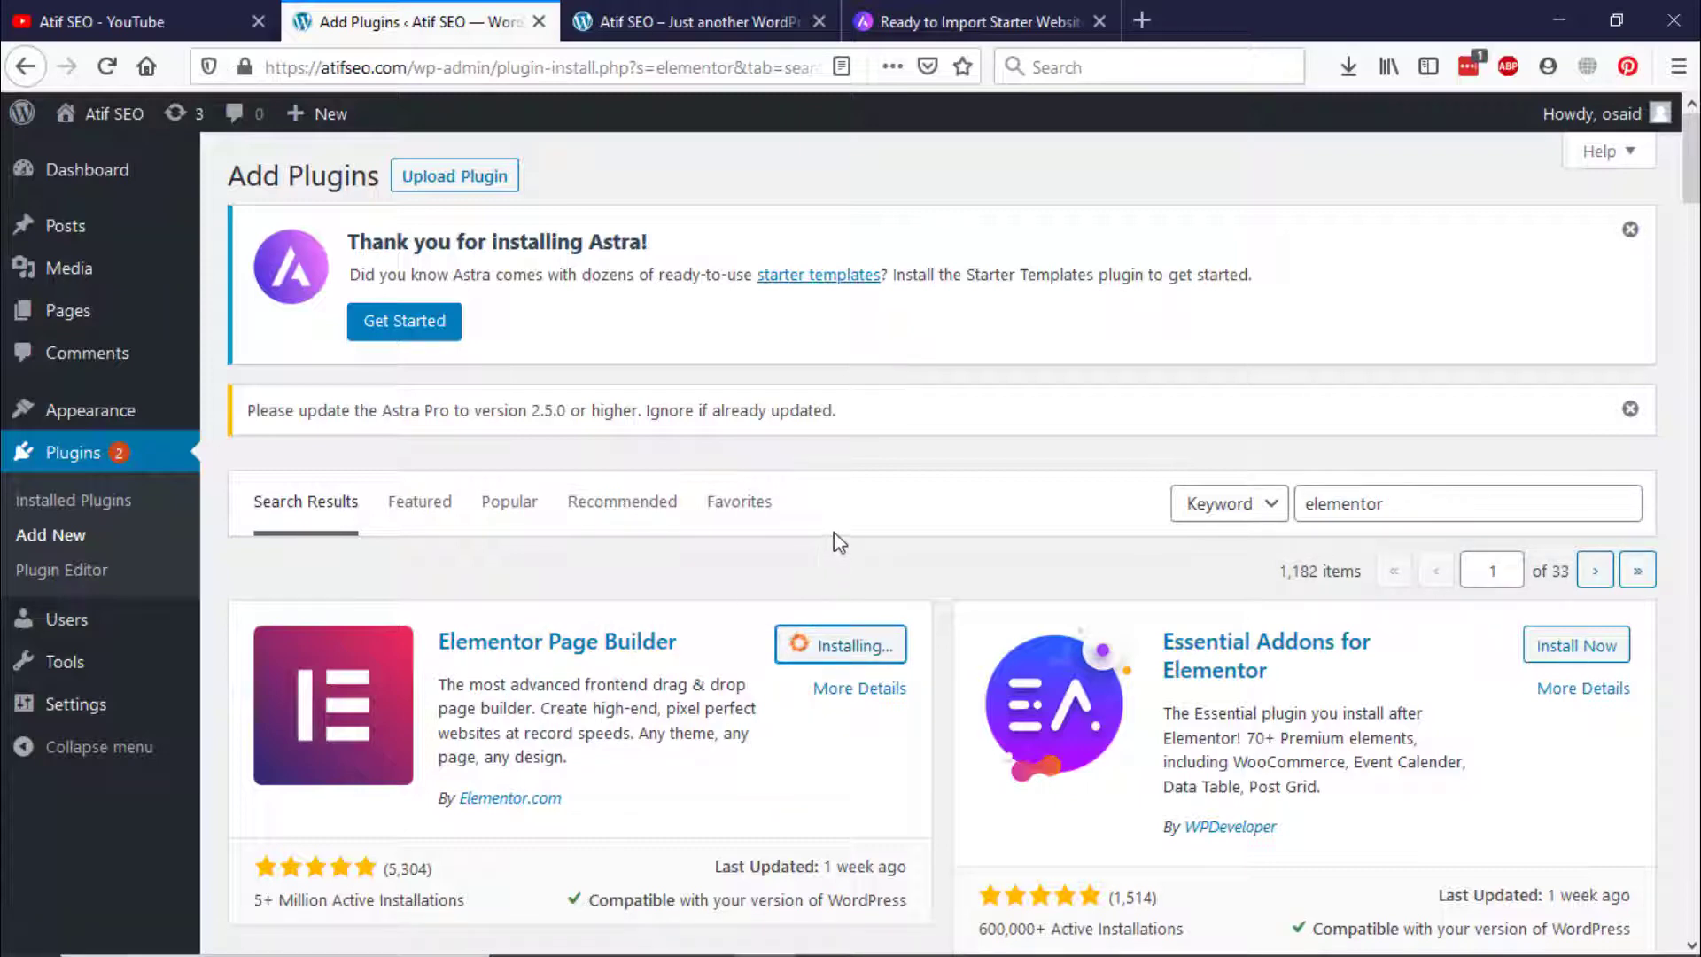
click(875, 633)
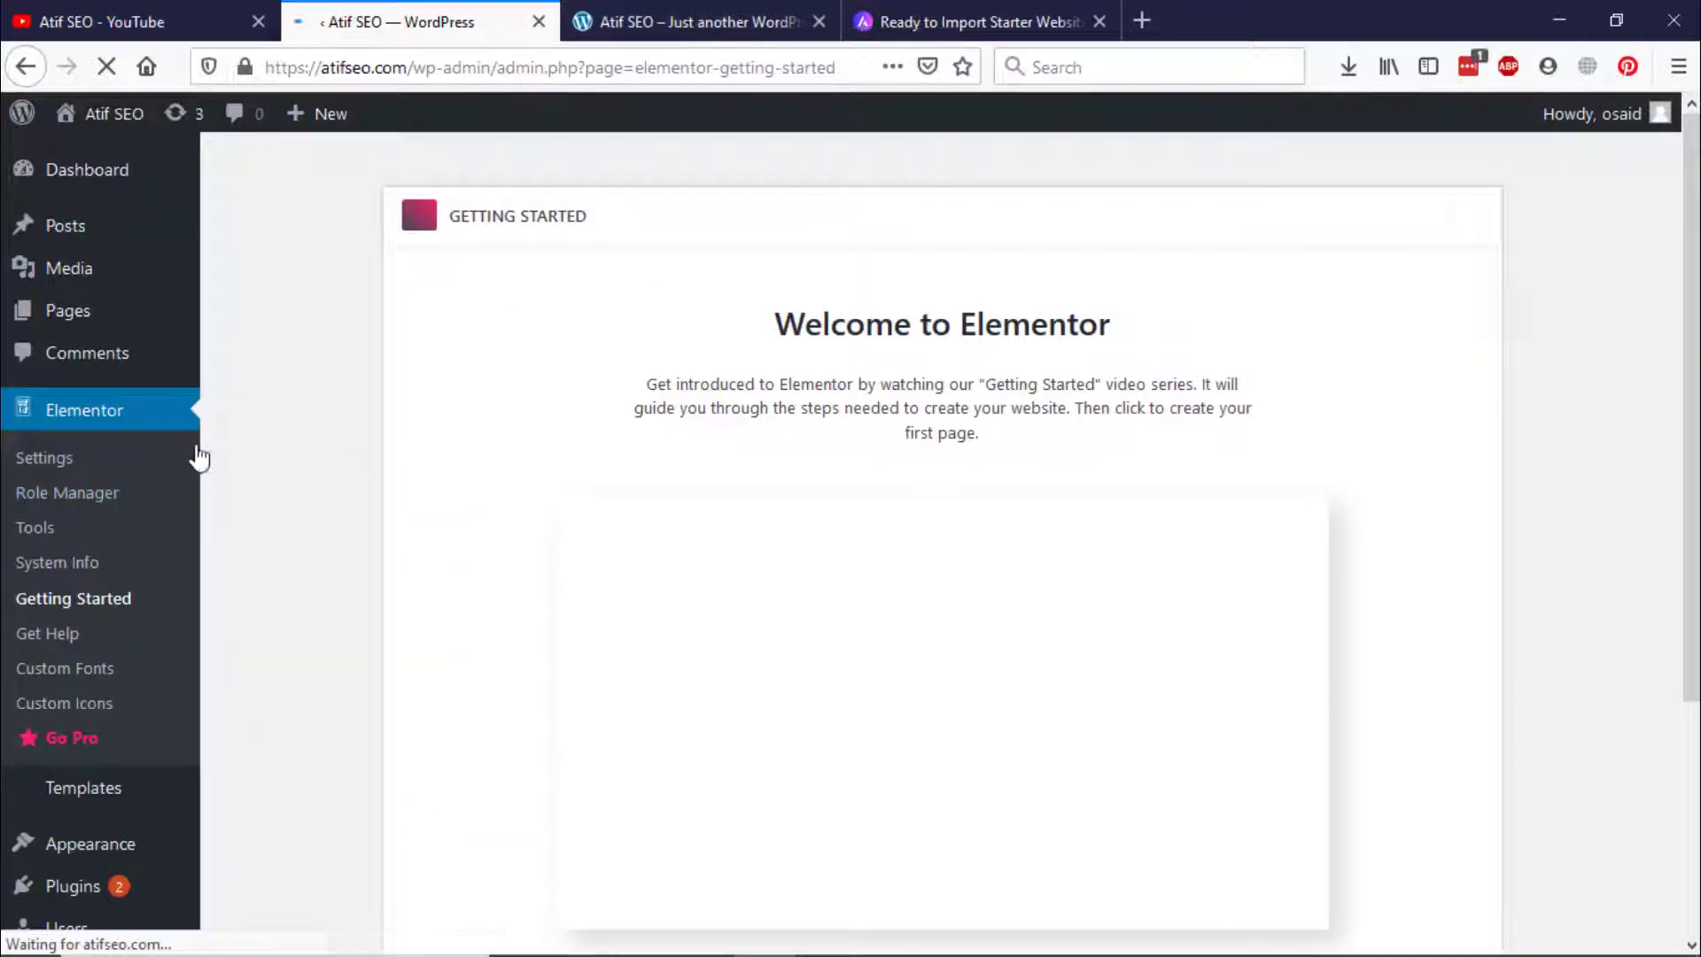
Step: Search for "astra templates" among new plugins, then install and activate Starter Templates – Elementor, Beaver Builder, Gutenberg & Brizy Templates
scroll(245, 478, down, 3)
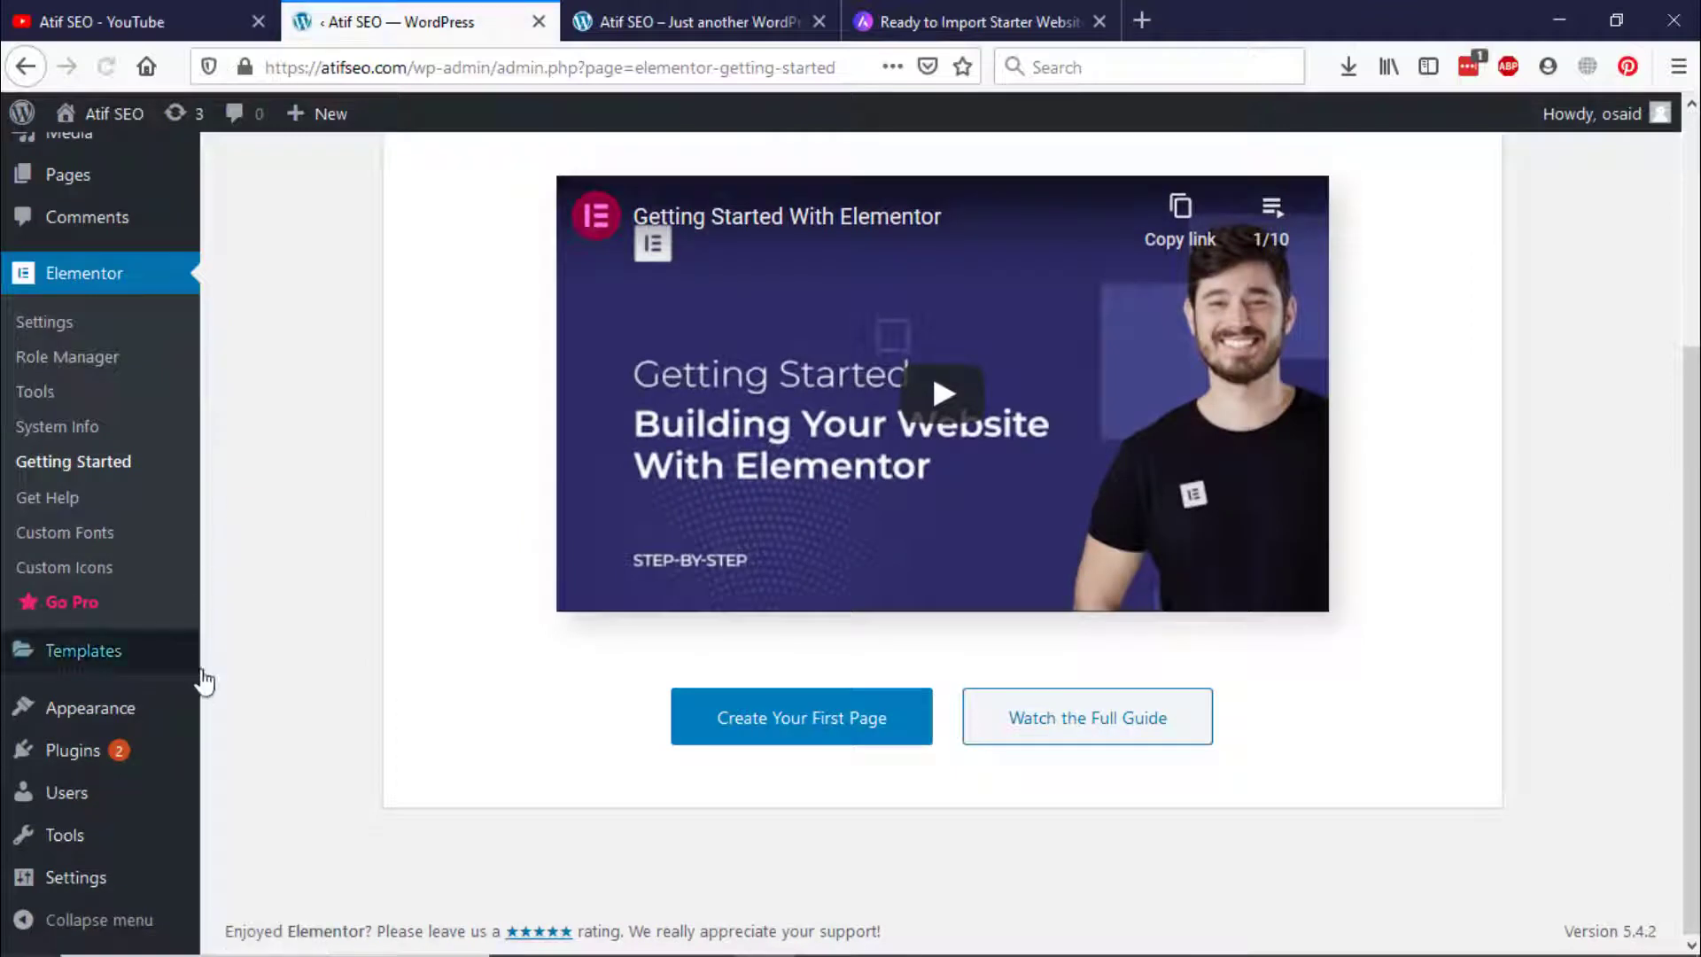
mouse_move(80, 727)
mouse_move(163, 748)
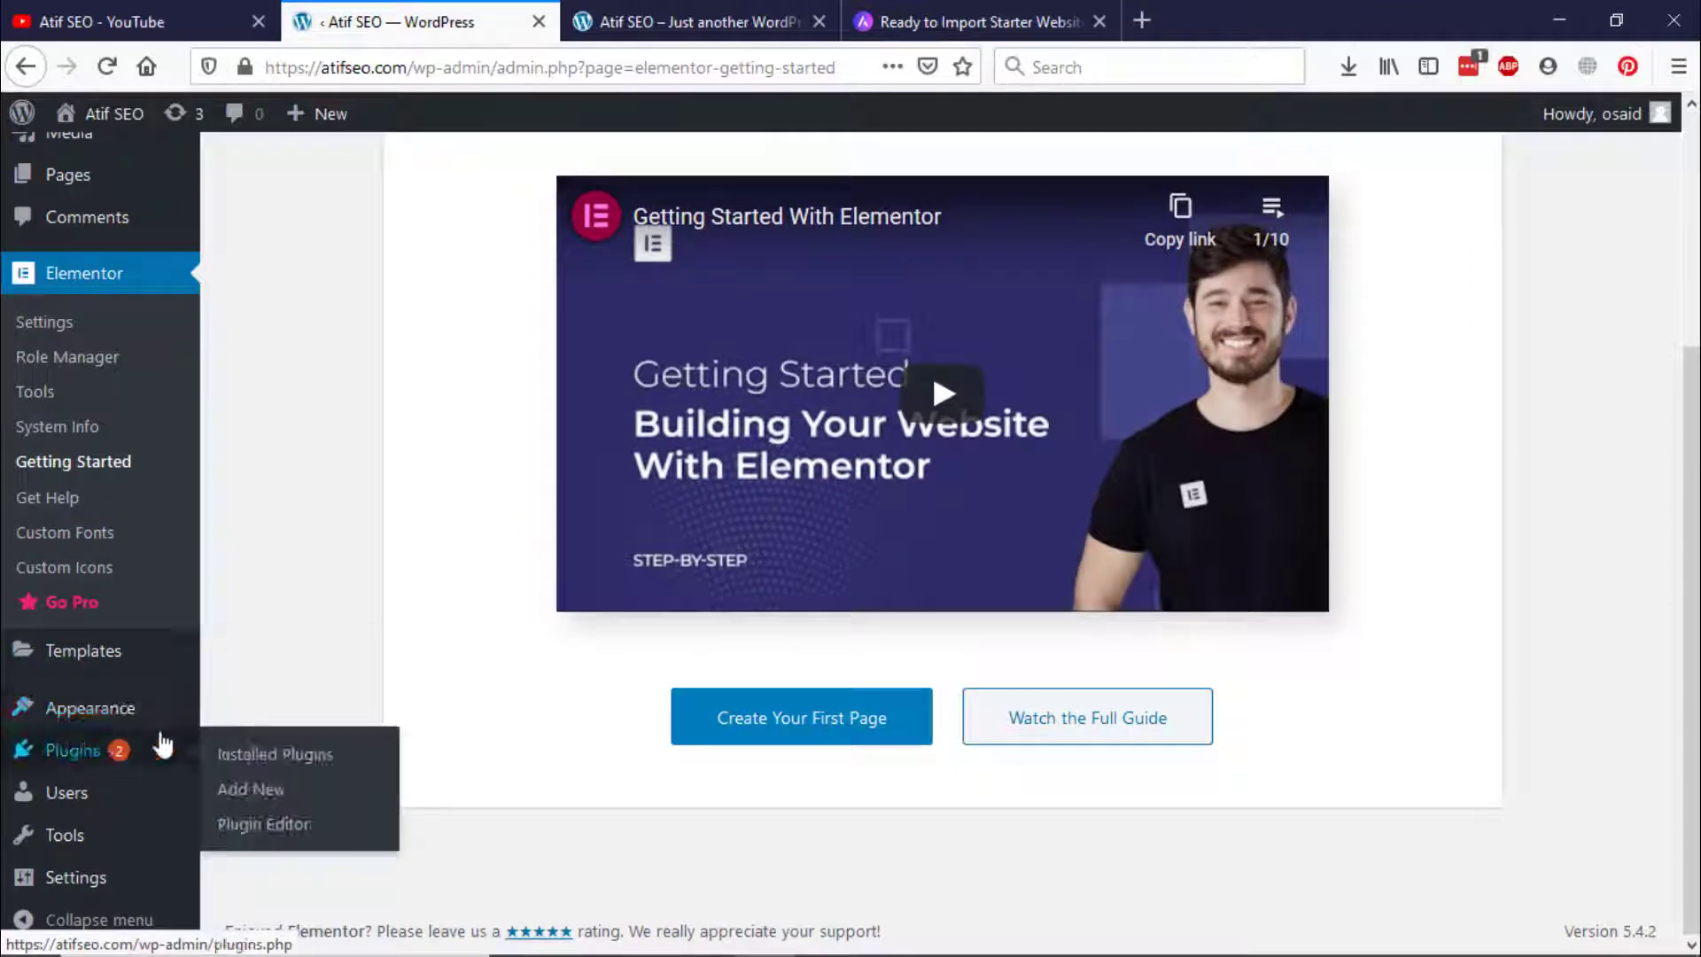
click(261, 753)
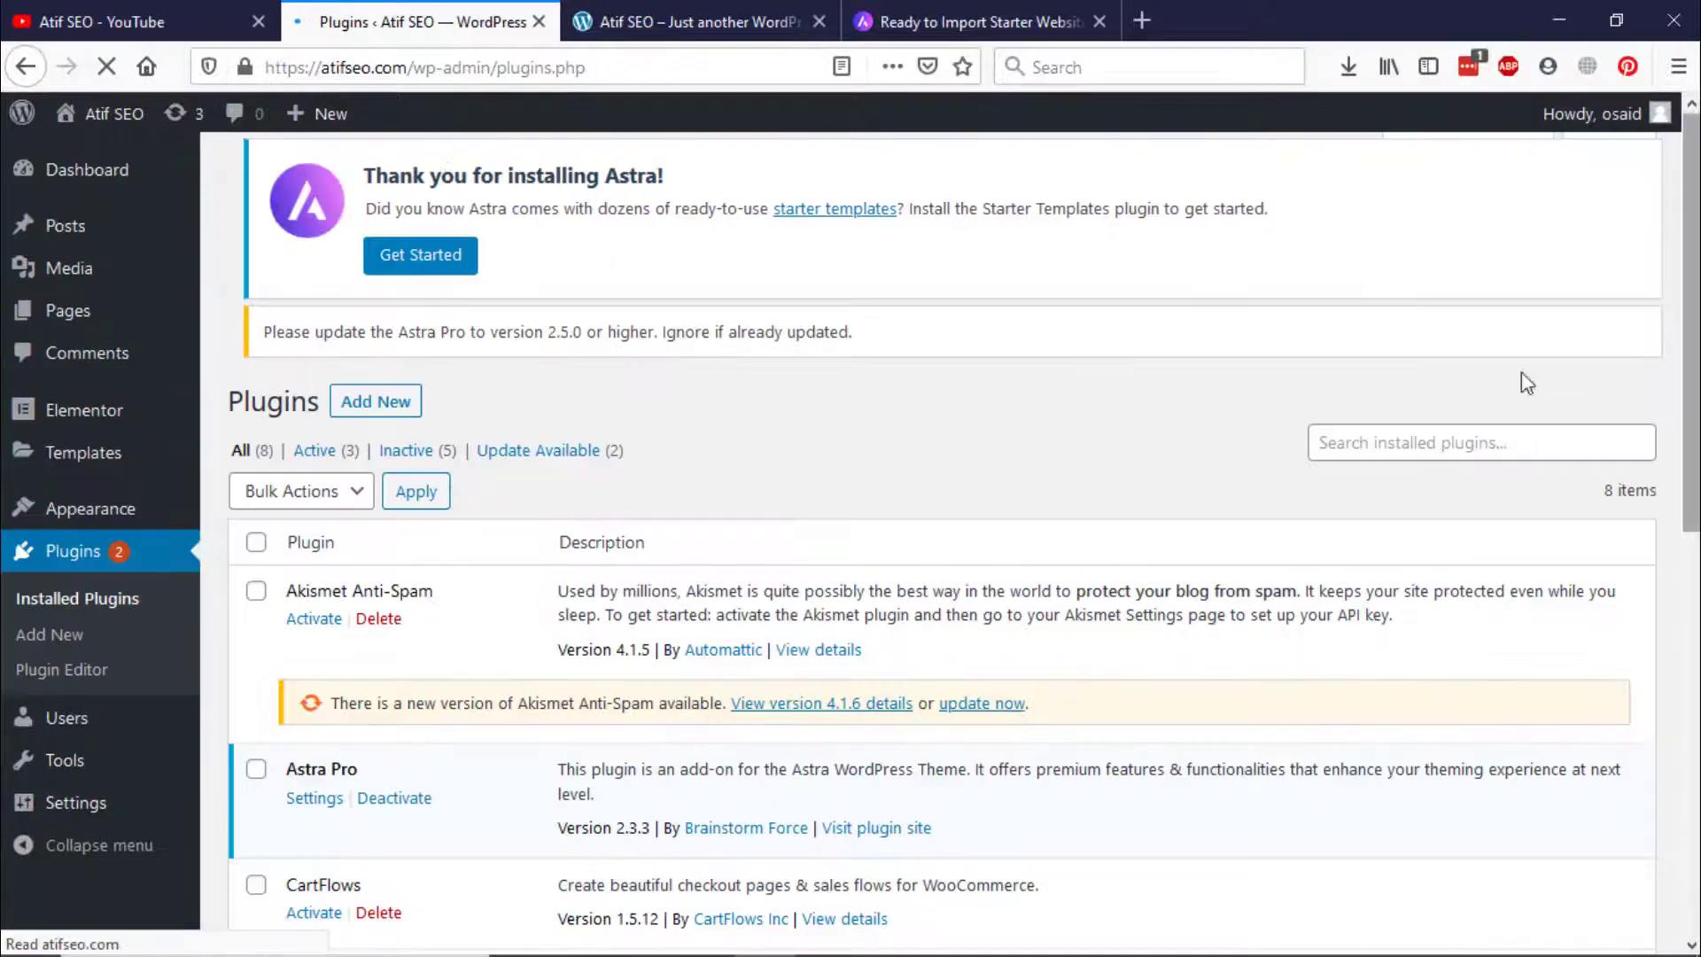
click(357, 176)
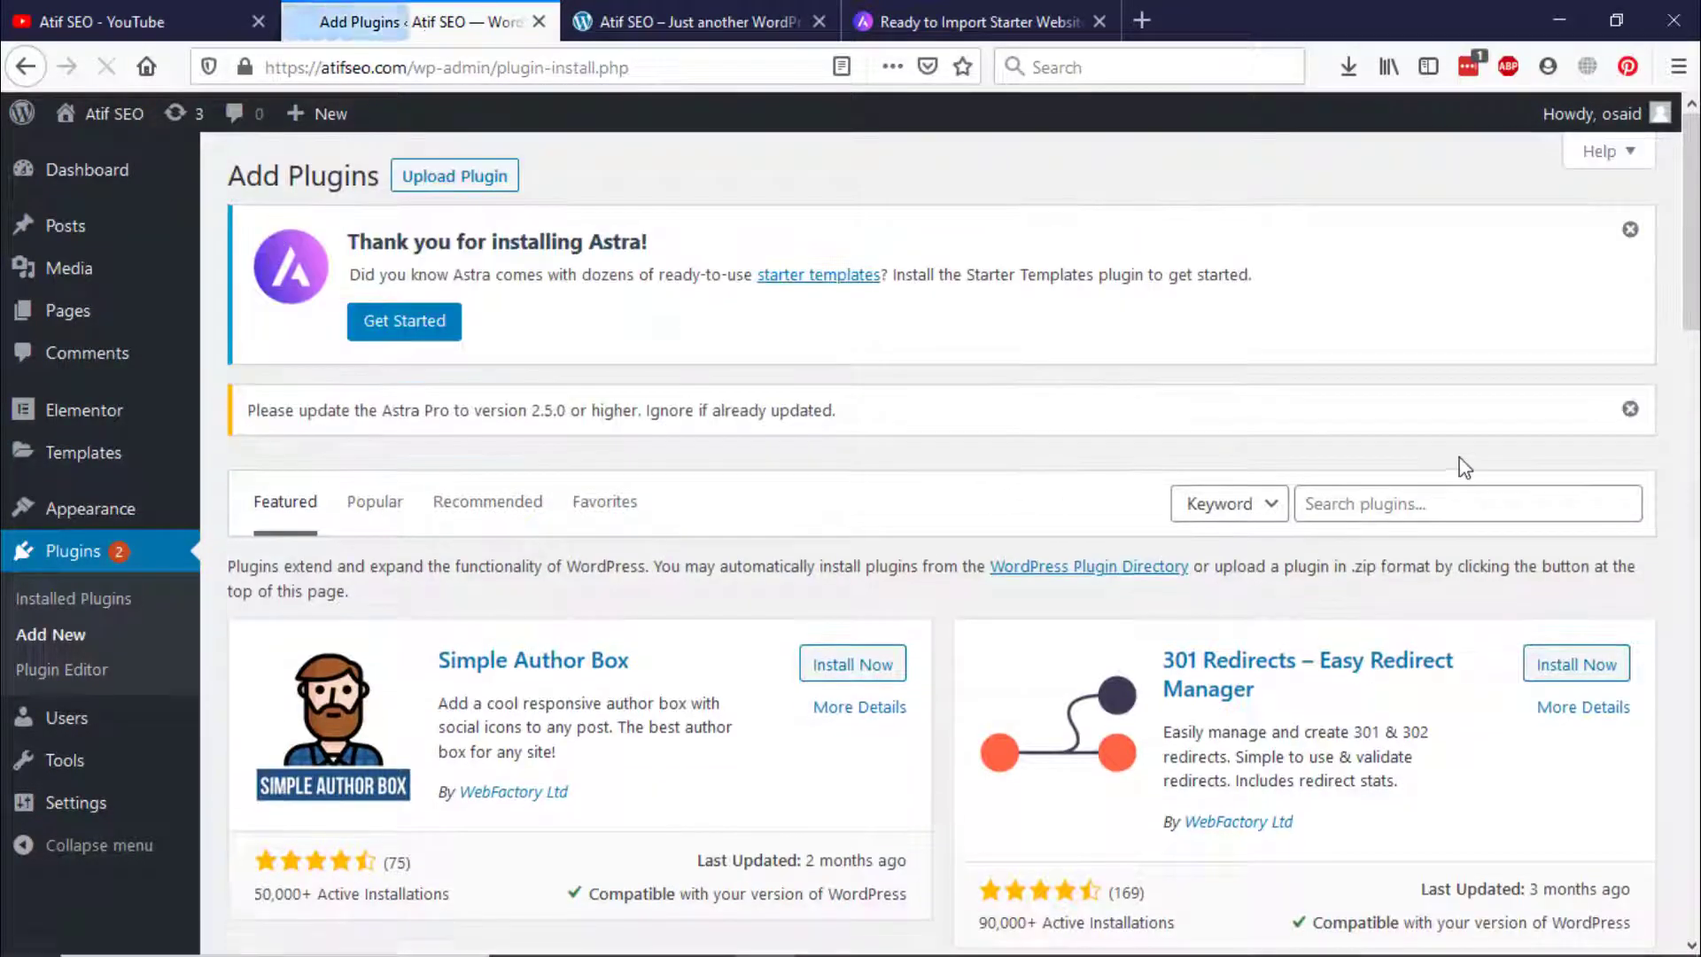
click(1444, 486)
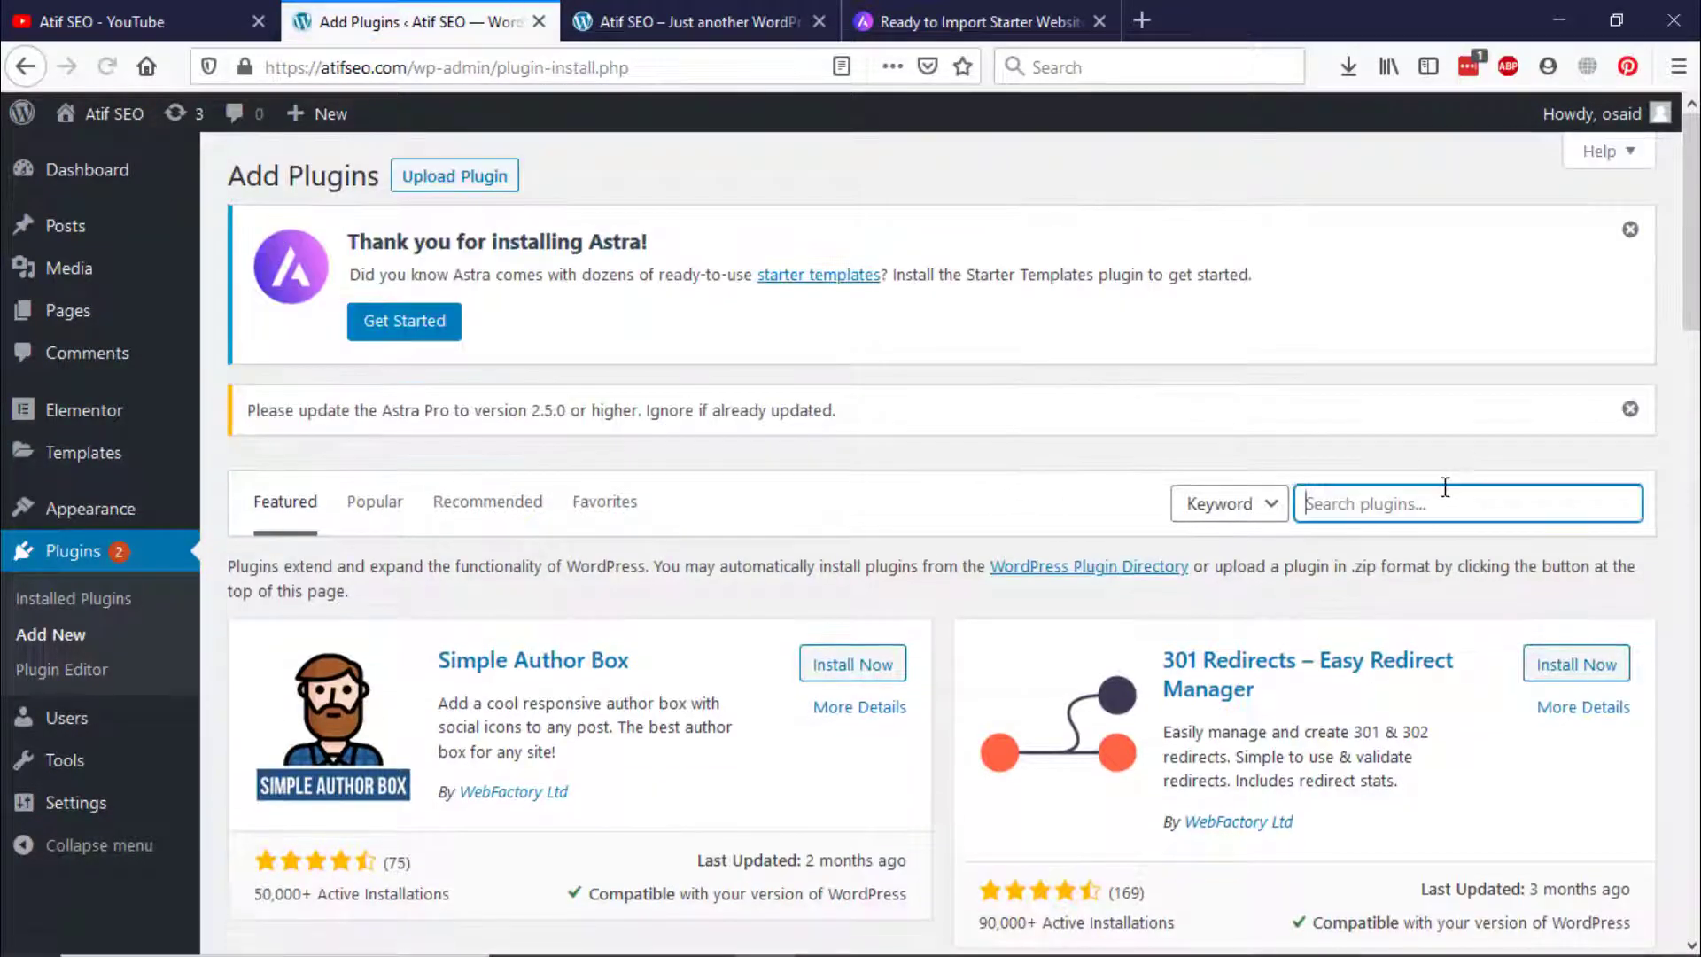
text(astra templates)
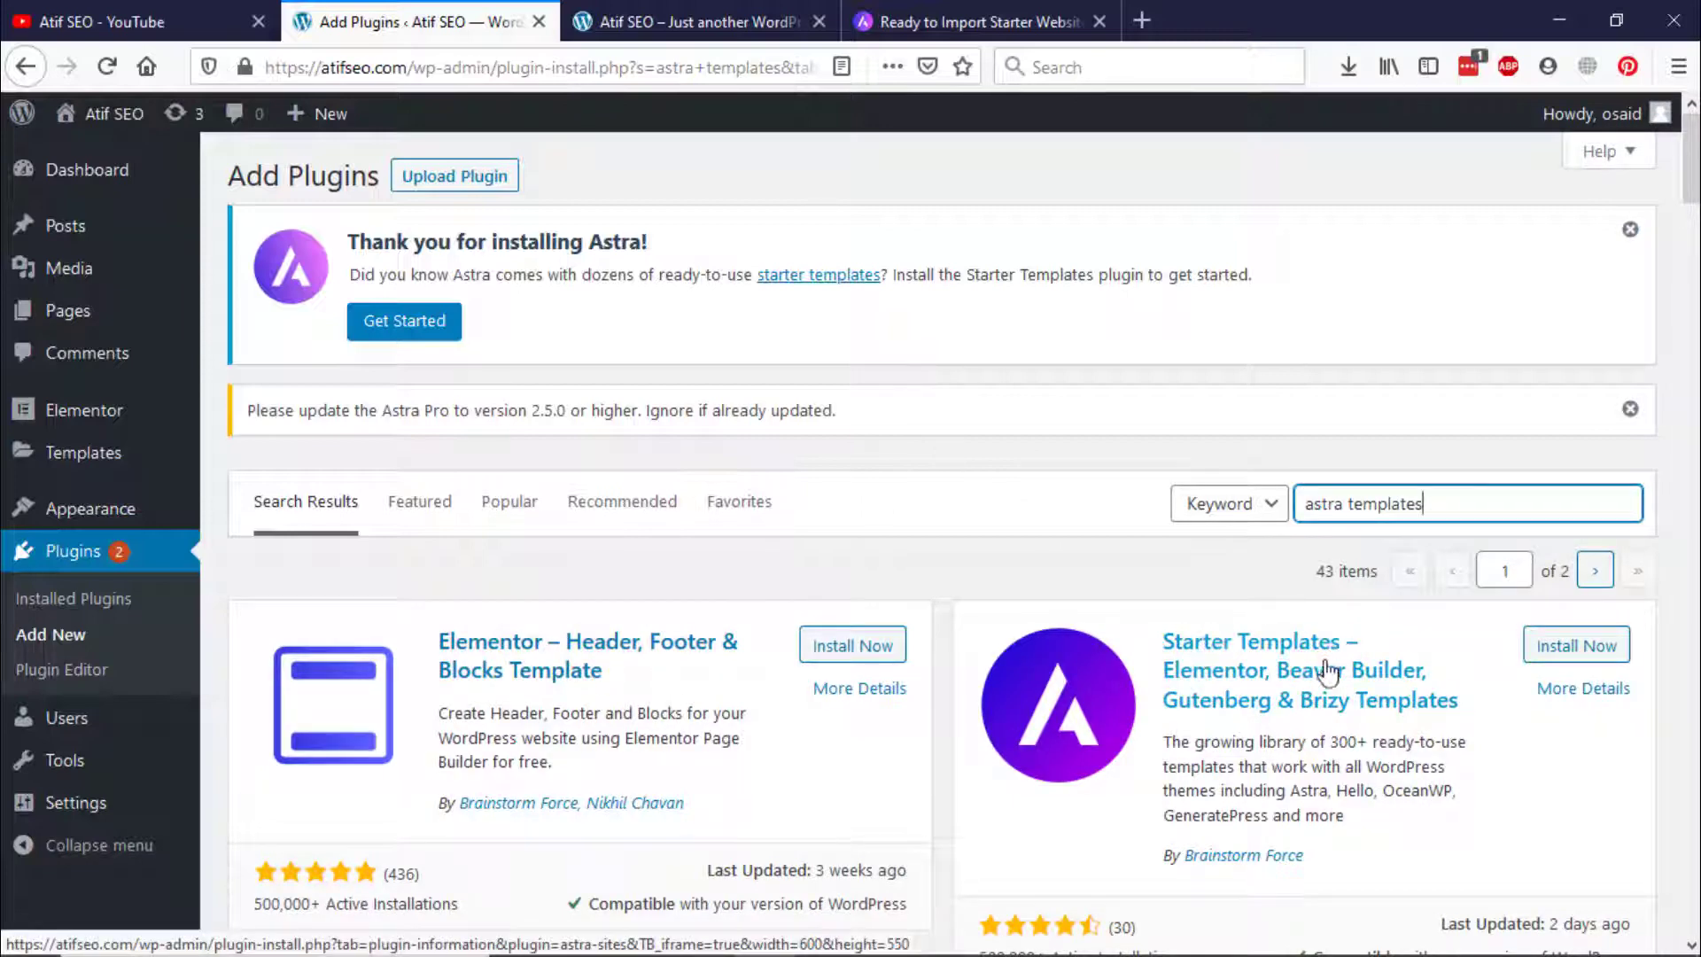
click(1575, 646)
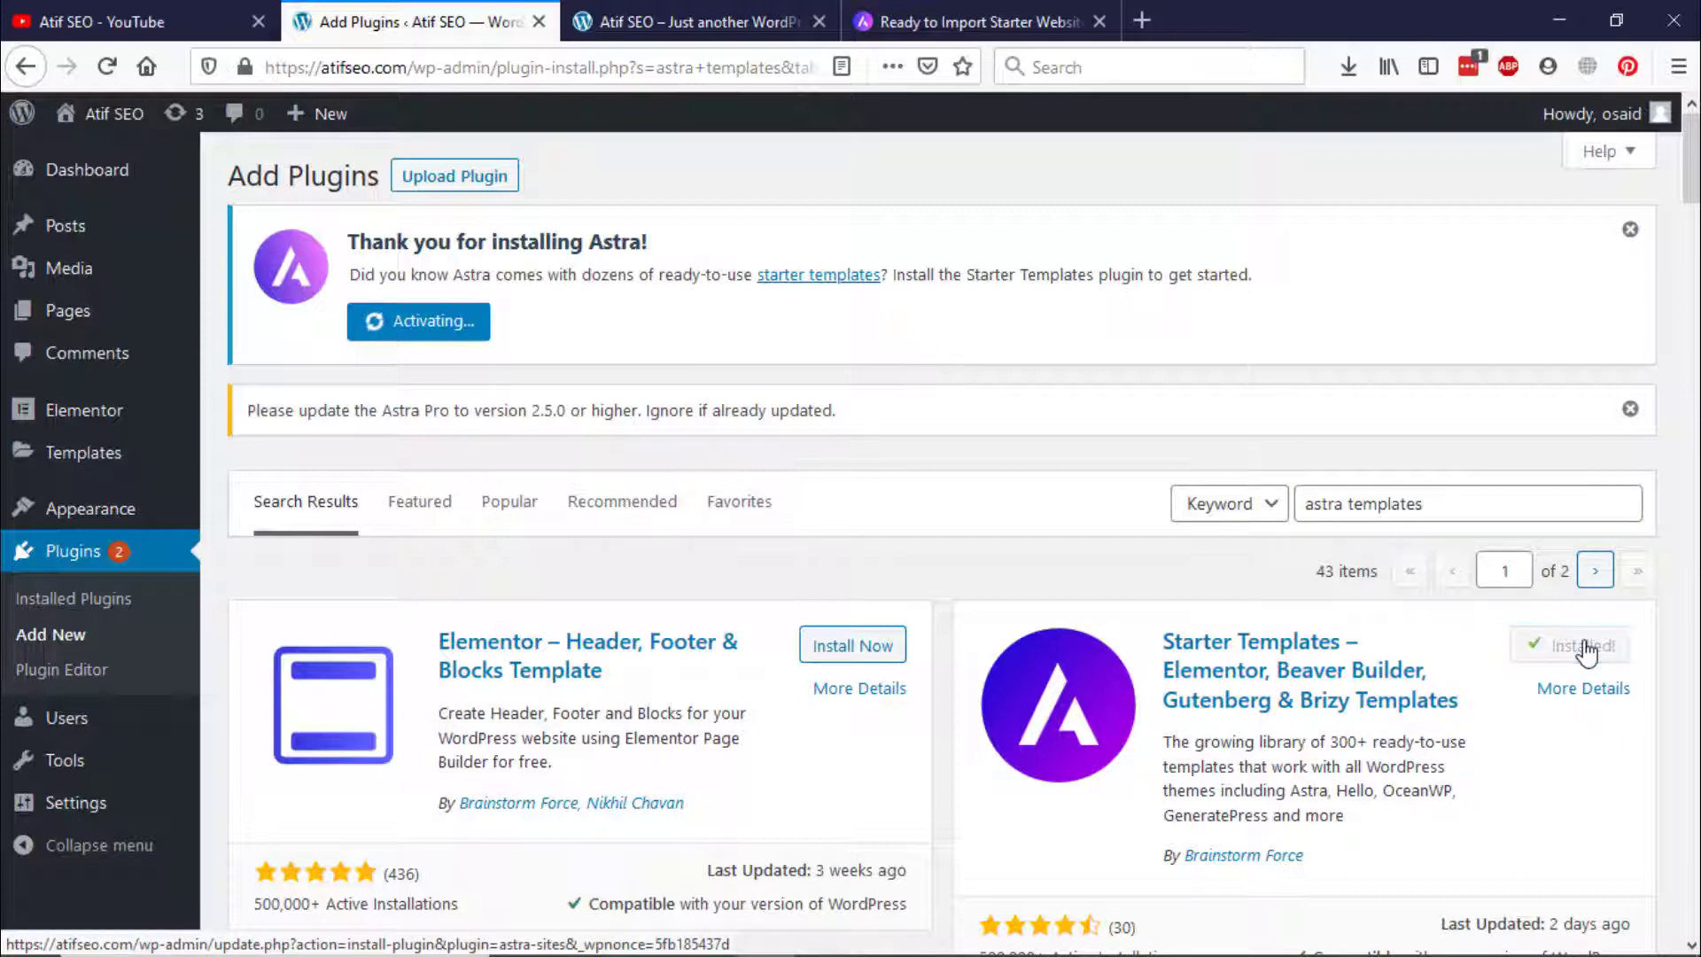
click(1587, 647)
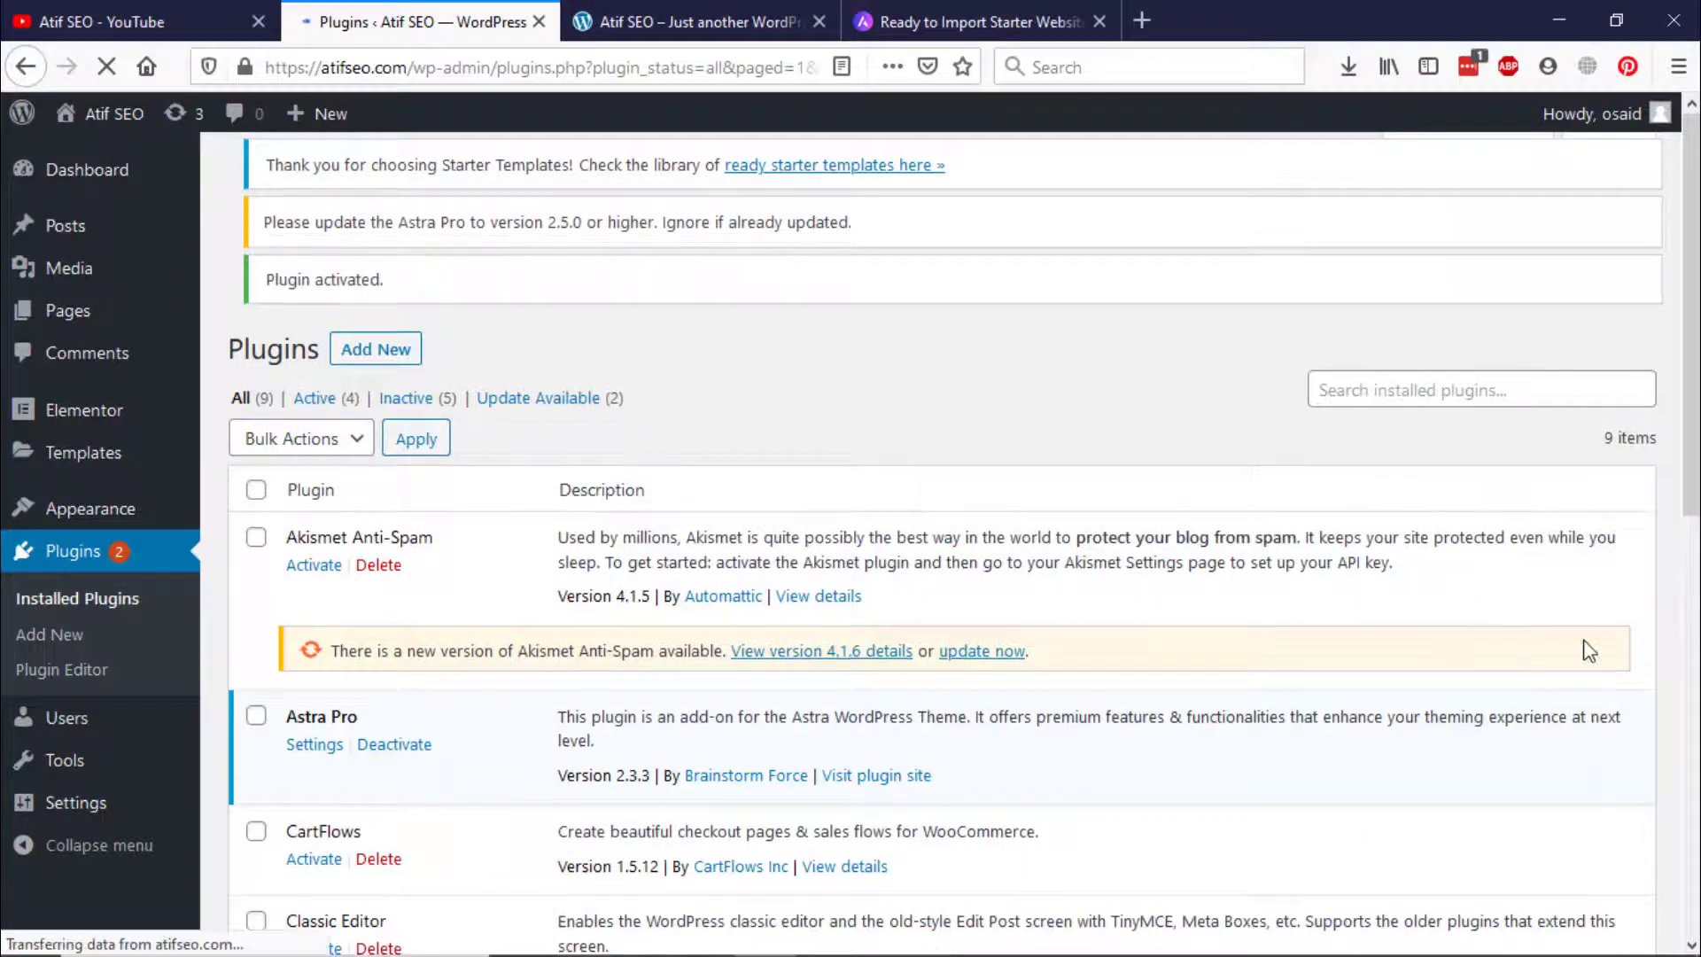
Step: Review the installed plugins, then examine the page builder options and ready-to-import Elementor websites on wpastra.com
scroll(463, 447, down, 5)
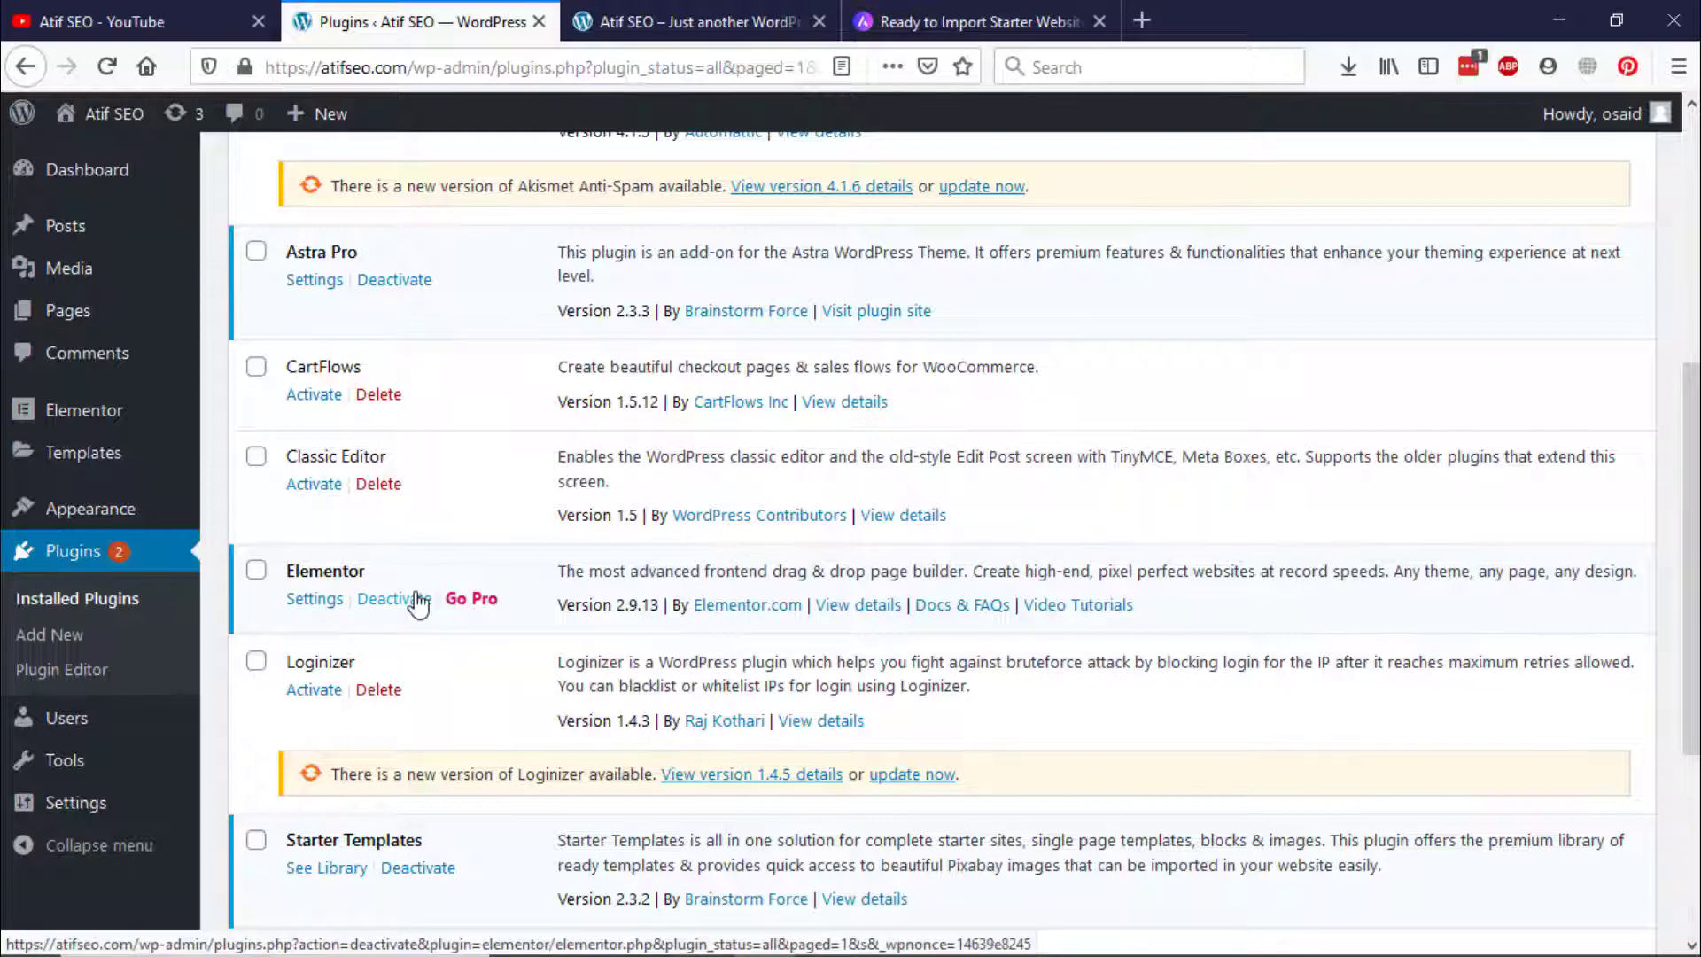
scroll(419, 606, up, 1)
scroll(418, 597, down, 4)
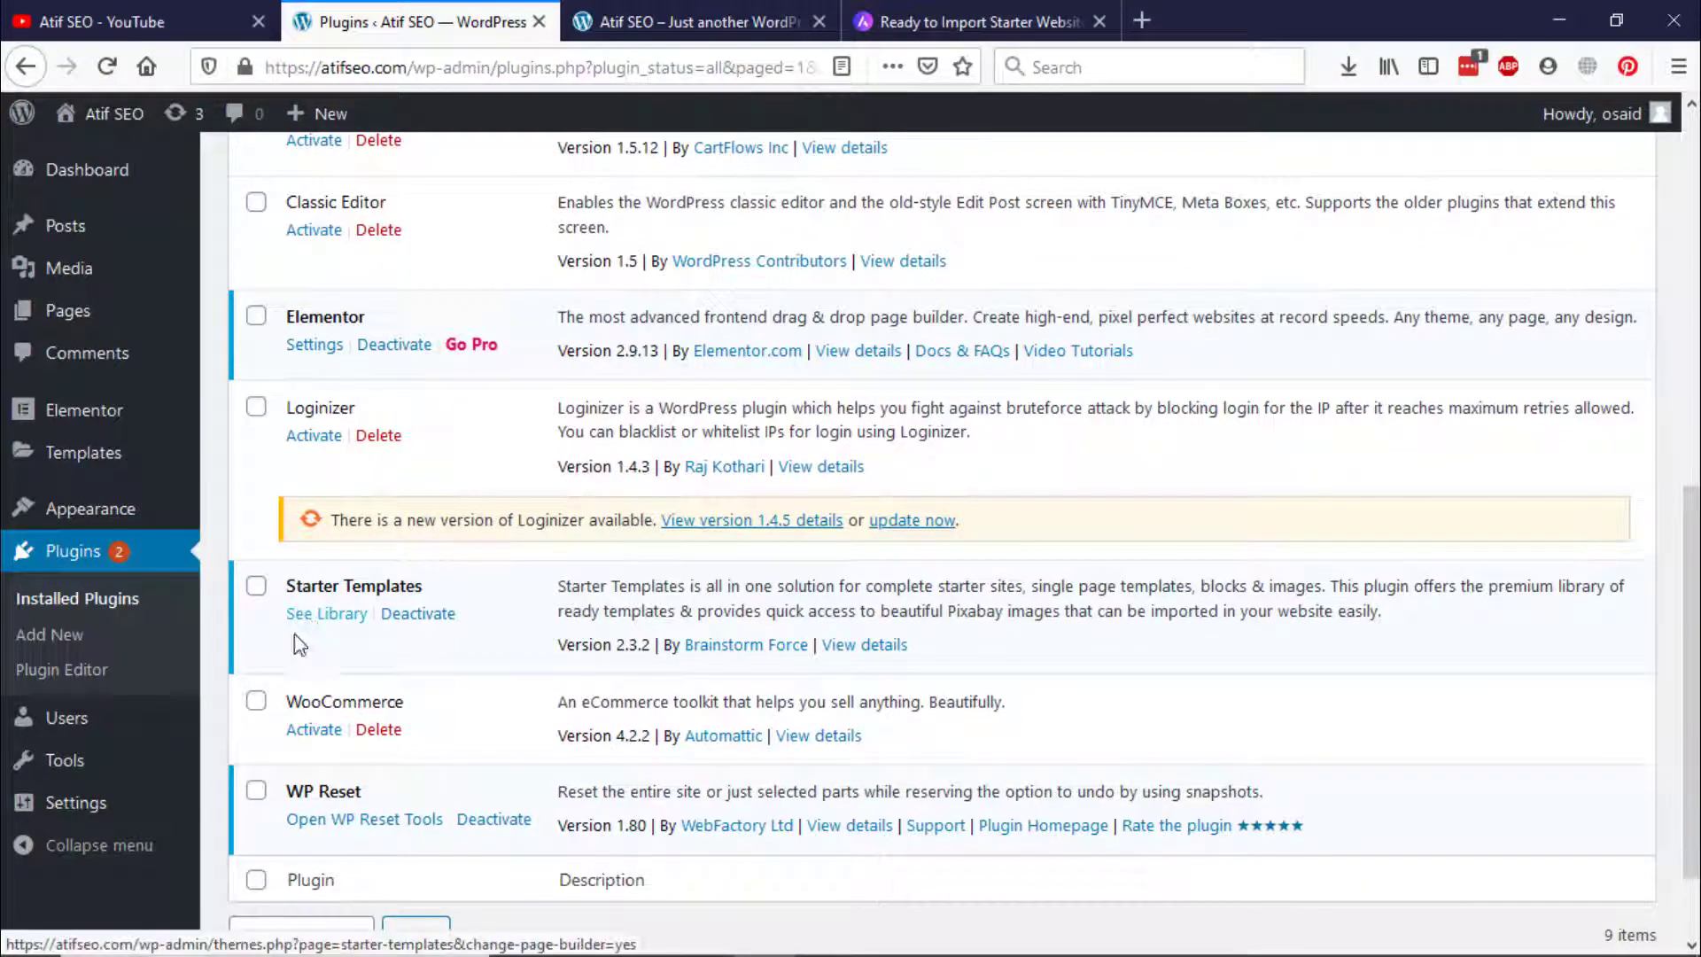
click(931, 11)
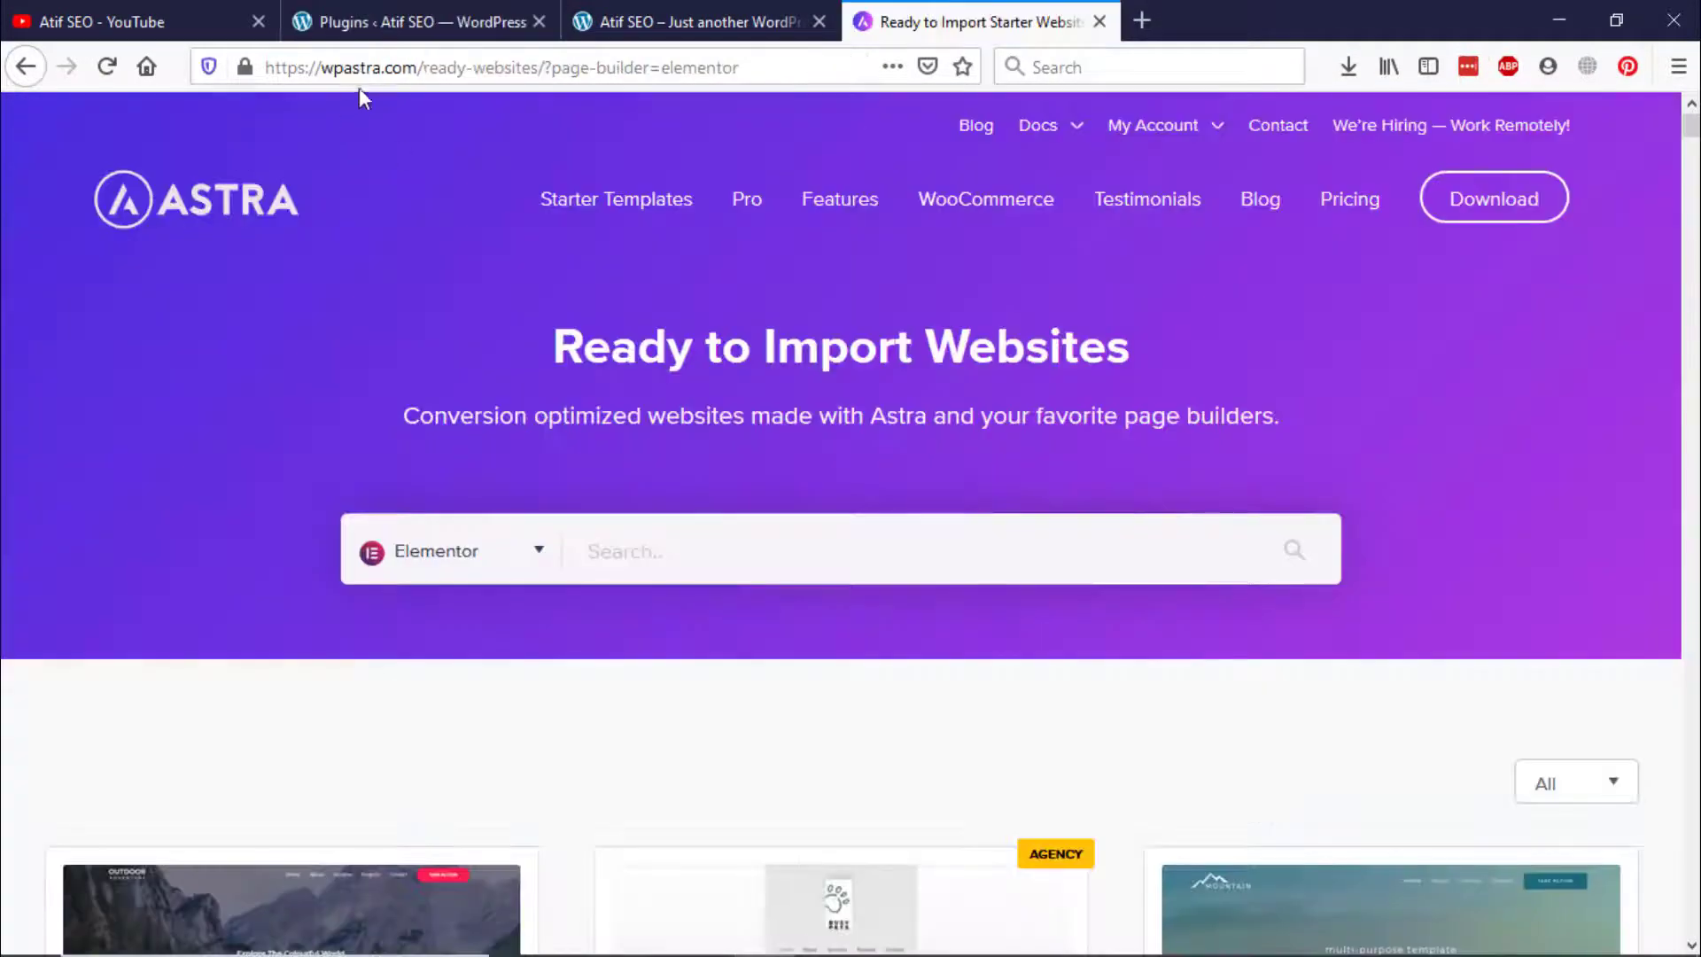
scroll(349, 221, down, 3)
scroll(349, 220, up, 3)
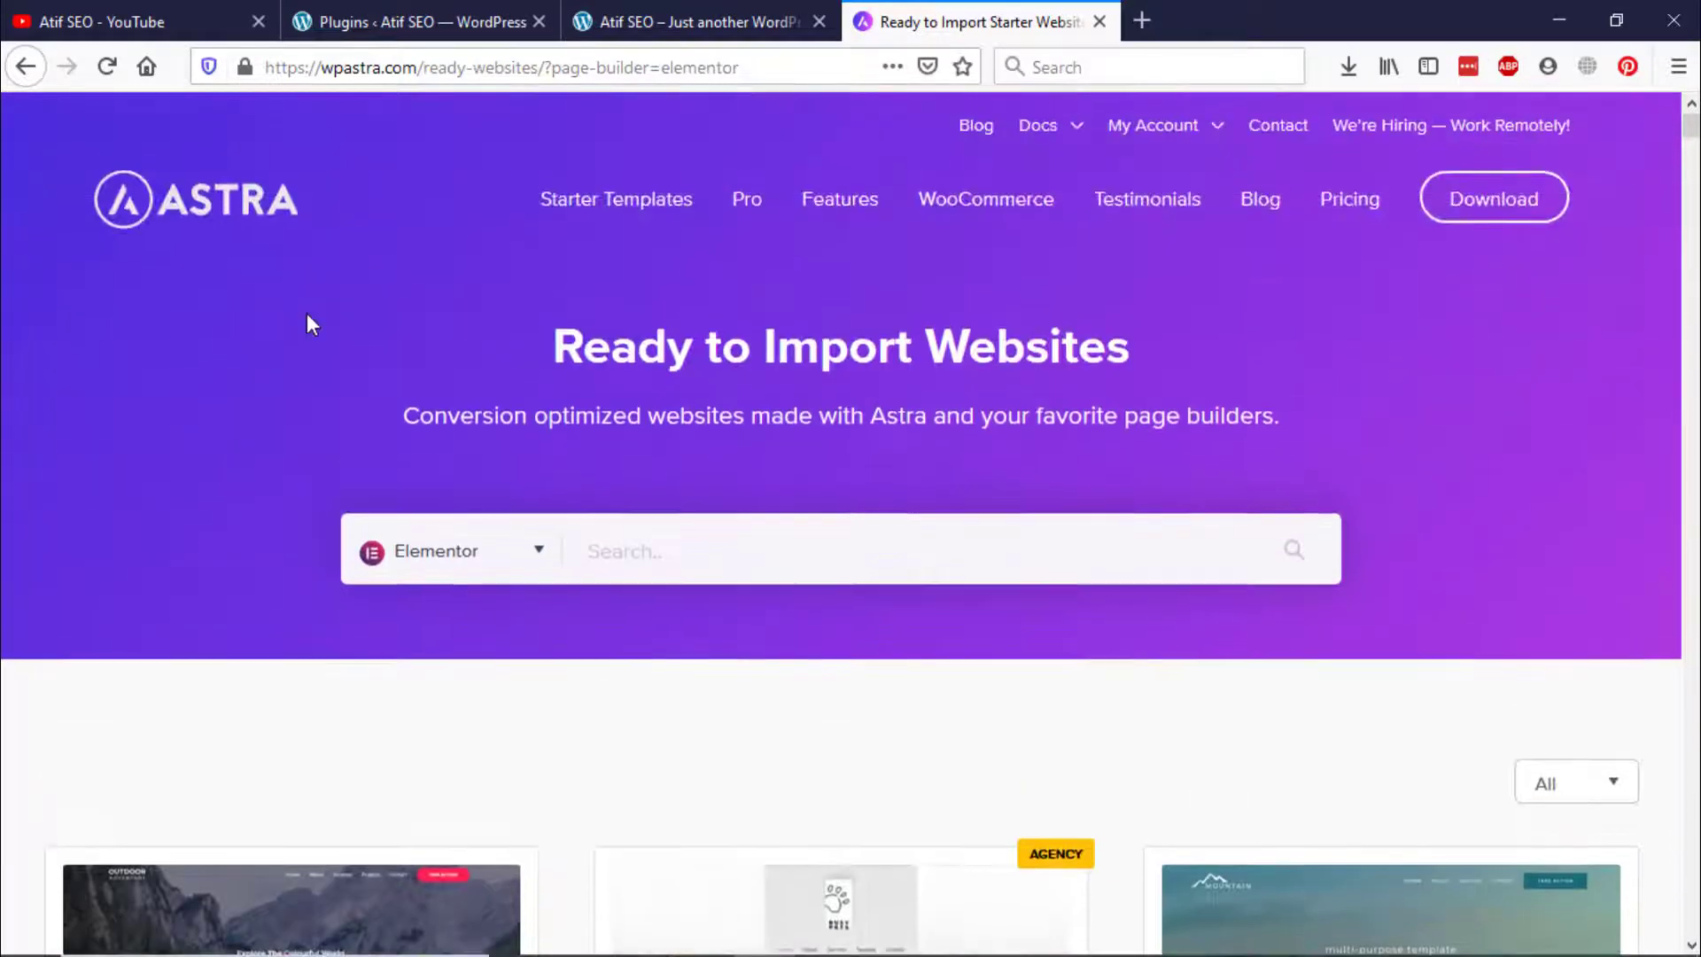
click(539, 551)
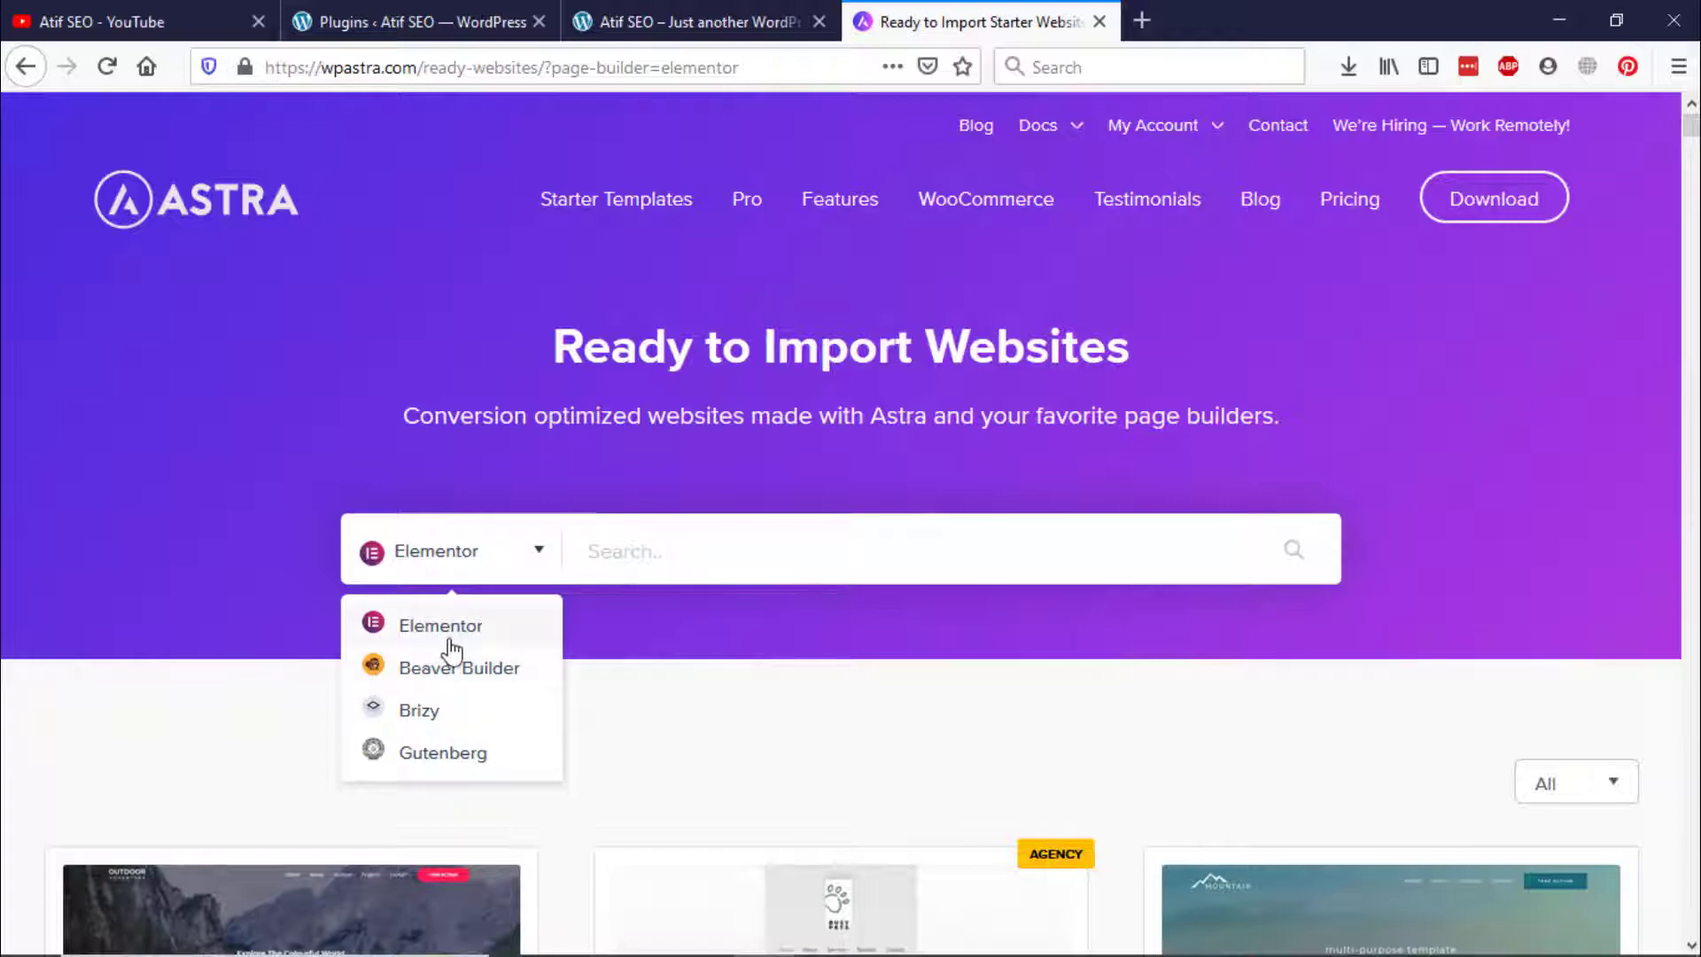
click(1509, 368)
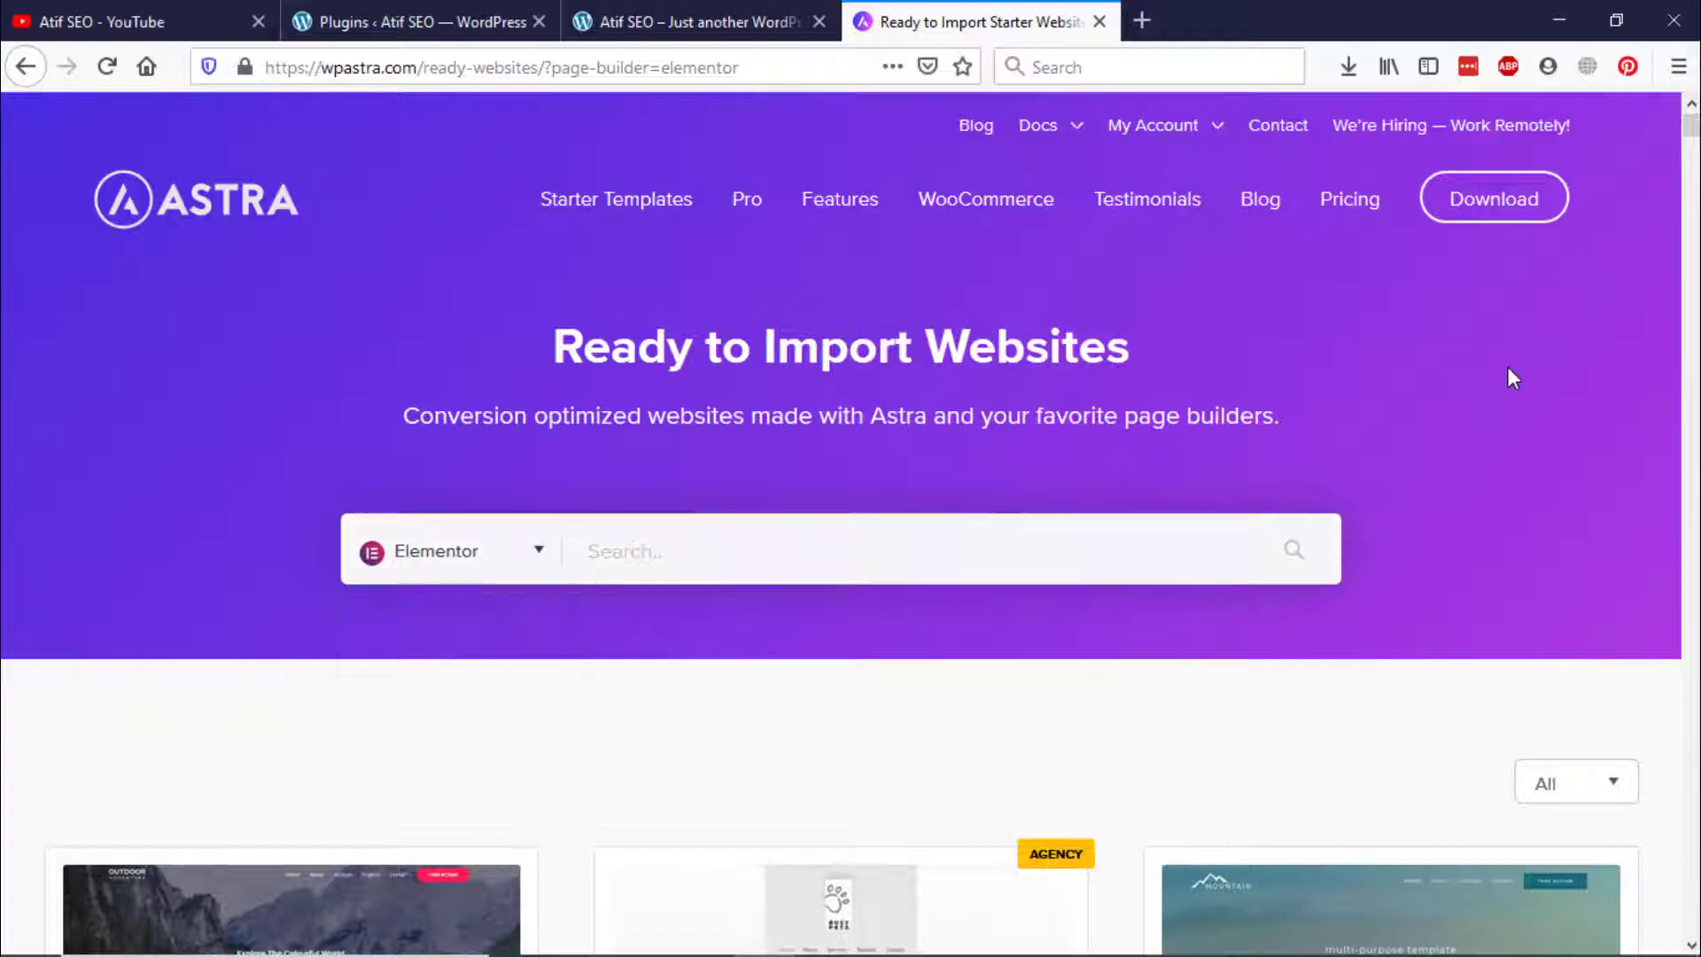
scroll(1512, 377, down, 4)
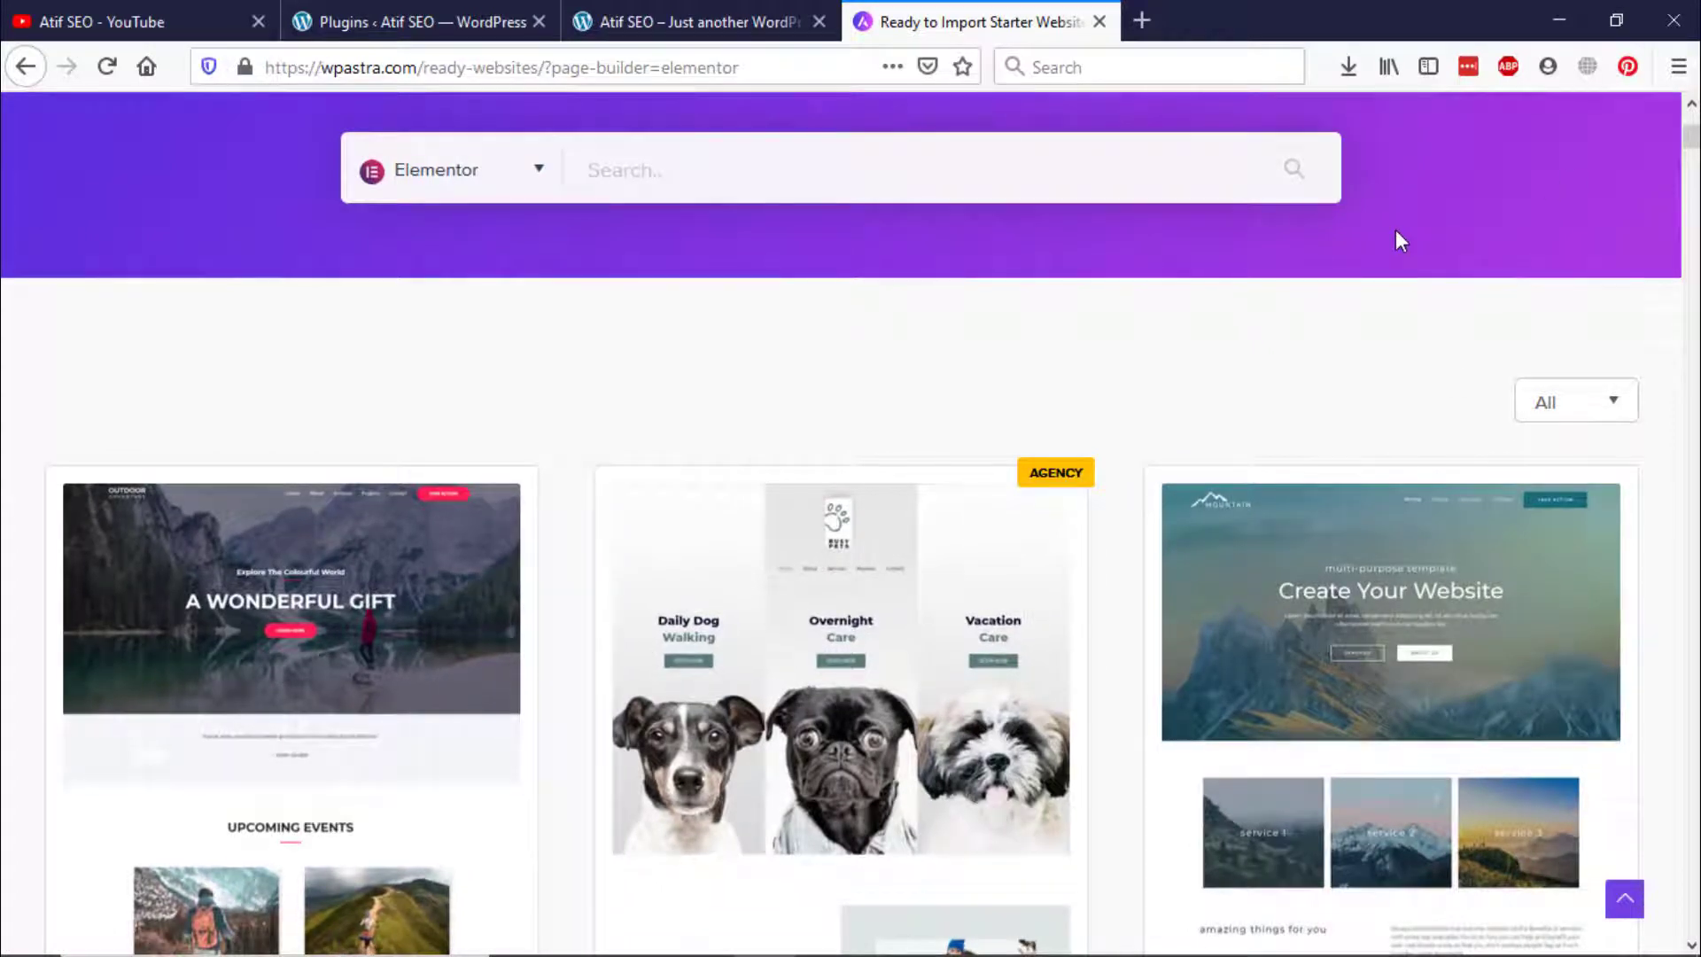
scroll(1396, 241, up, 2)
scroll(1396, 245, down, 2)
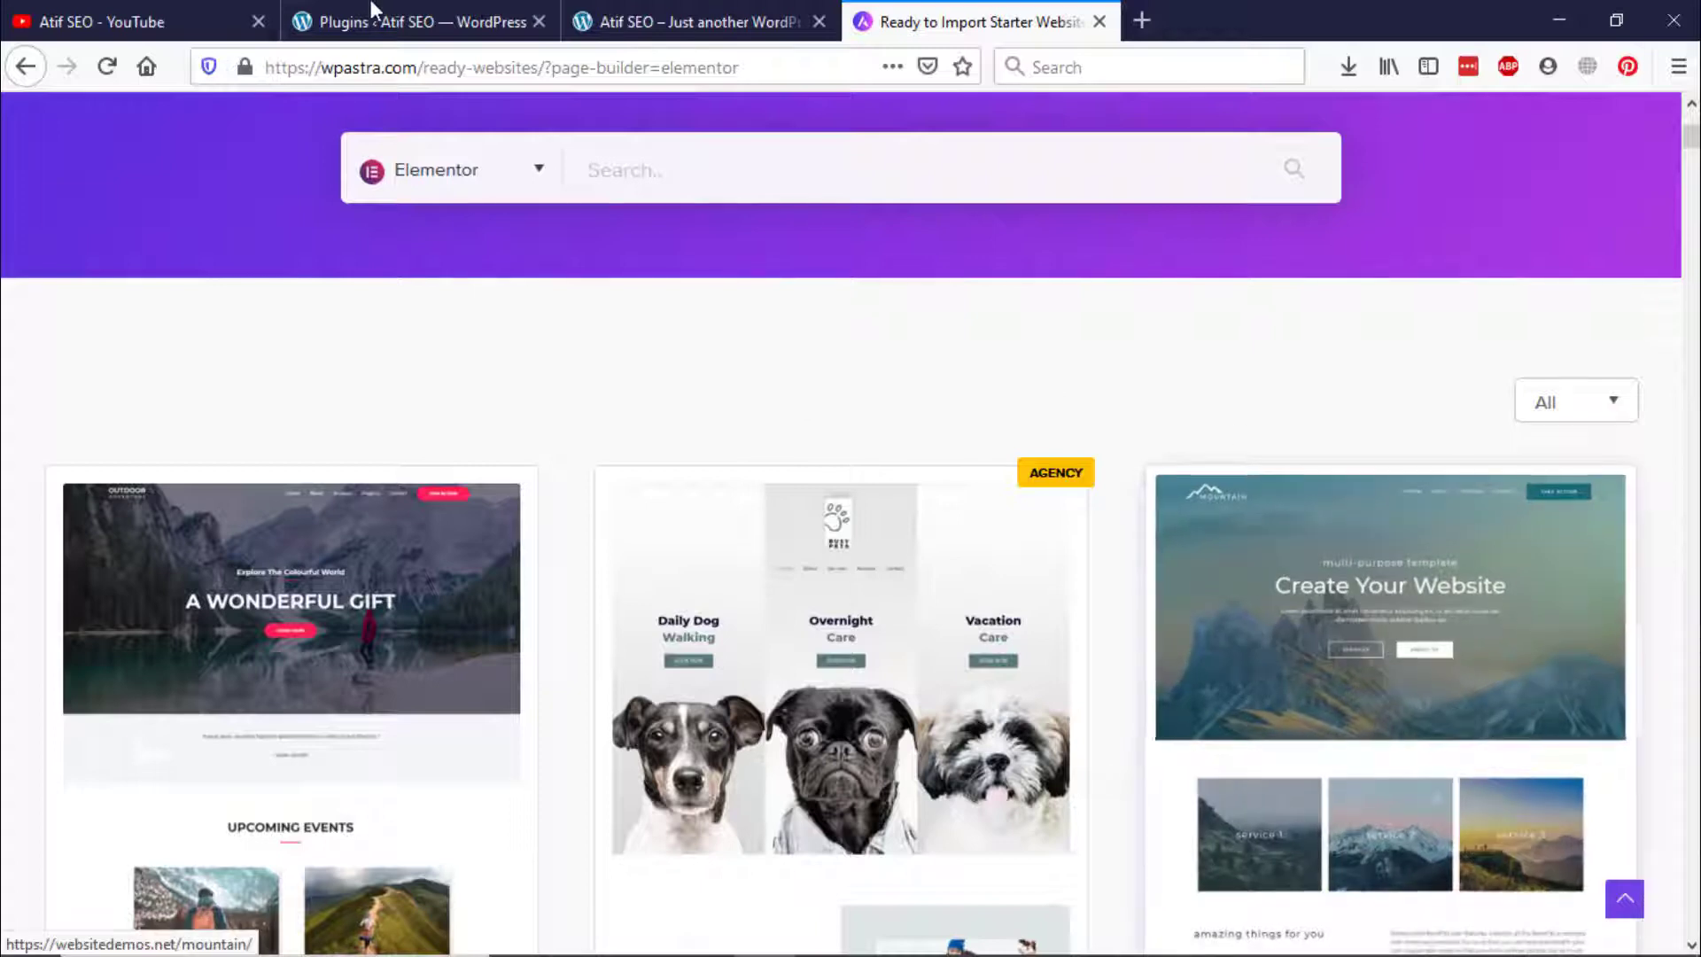
Step: Return to the installed plugins, open the Starter Templates library and select the Mountain template
click(620, 11)
click(432, 6)
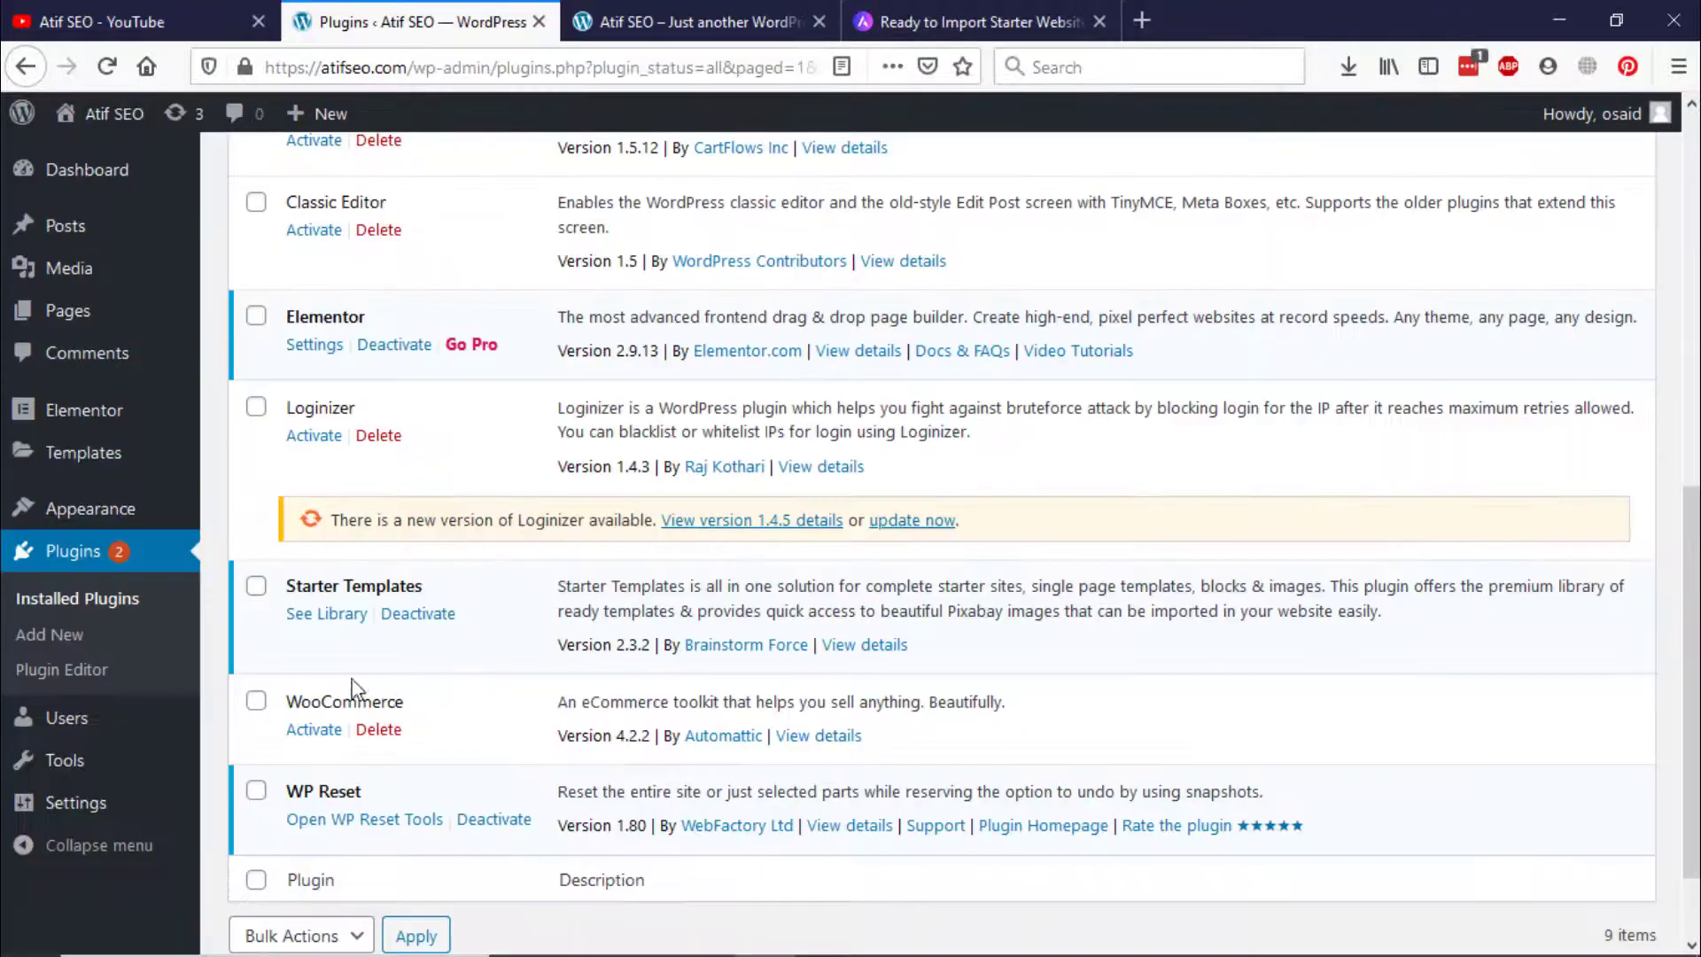
click(303, 624)
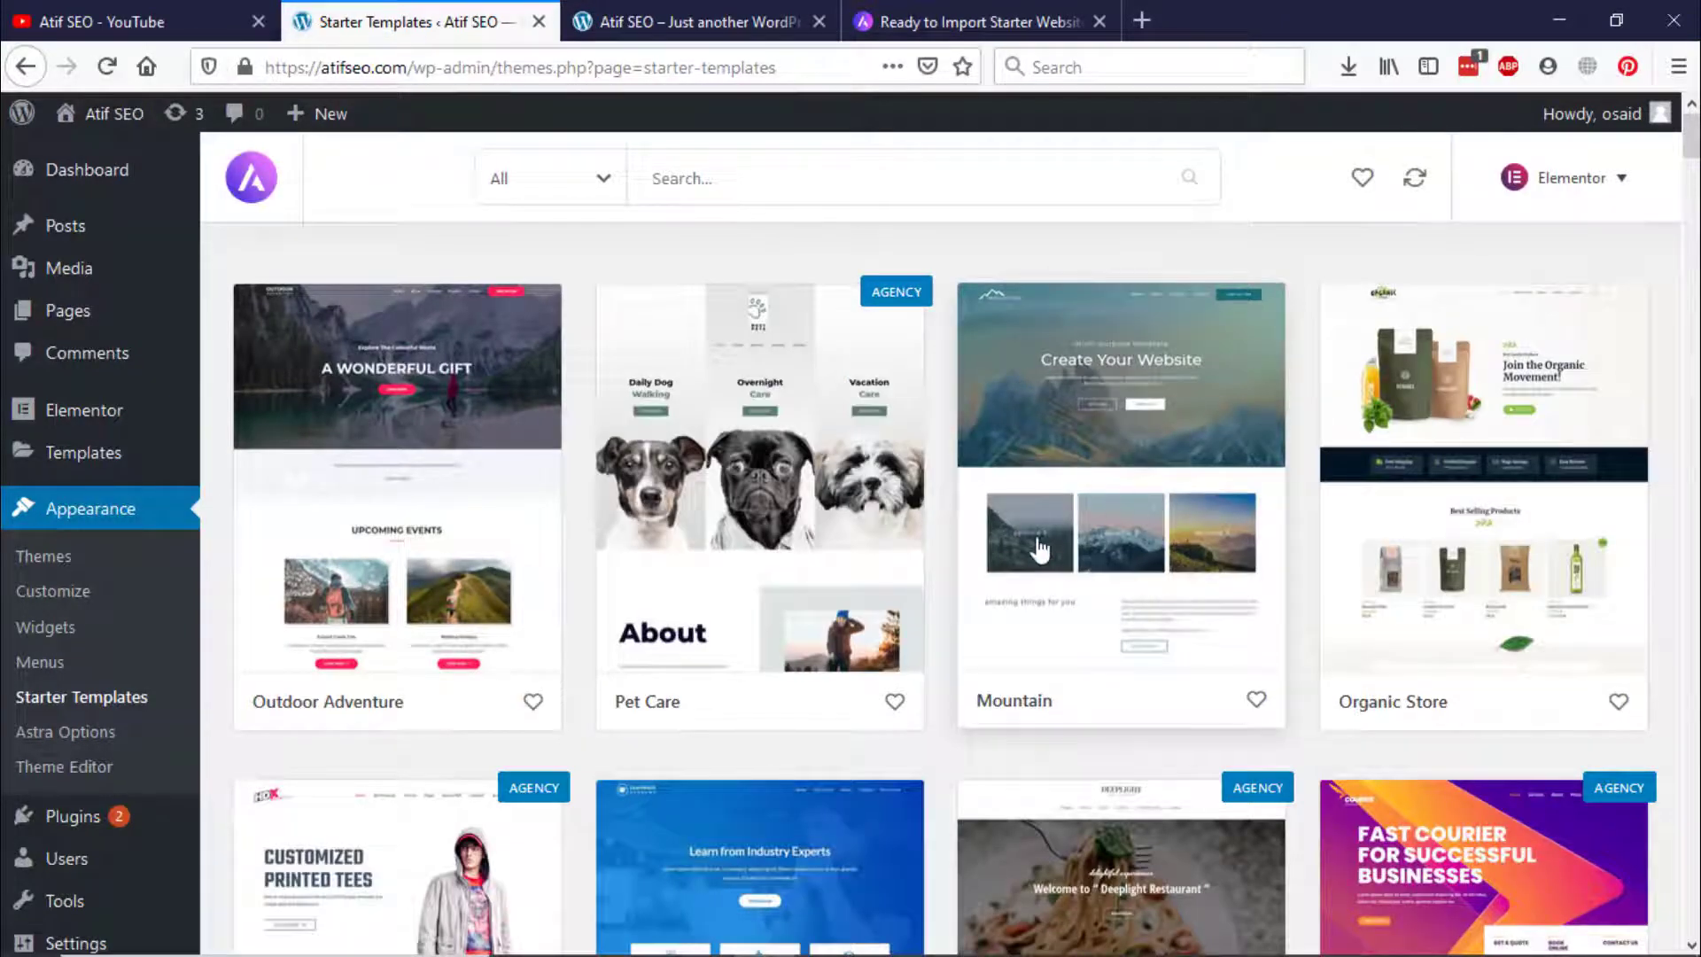
click(1207, 697)
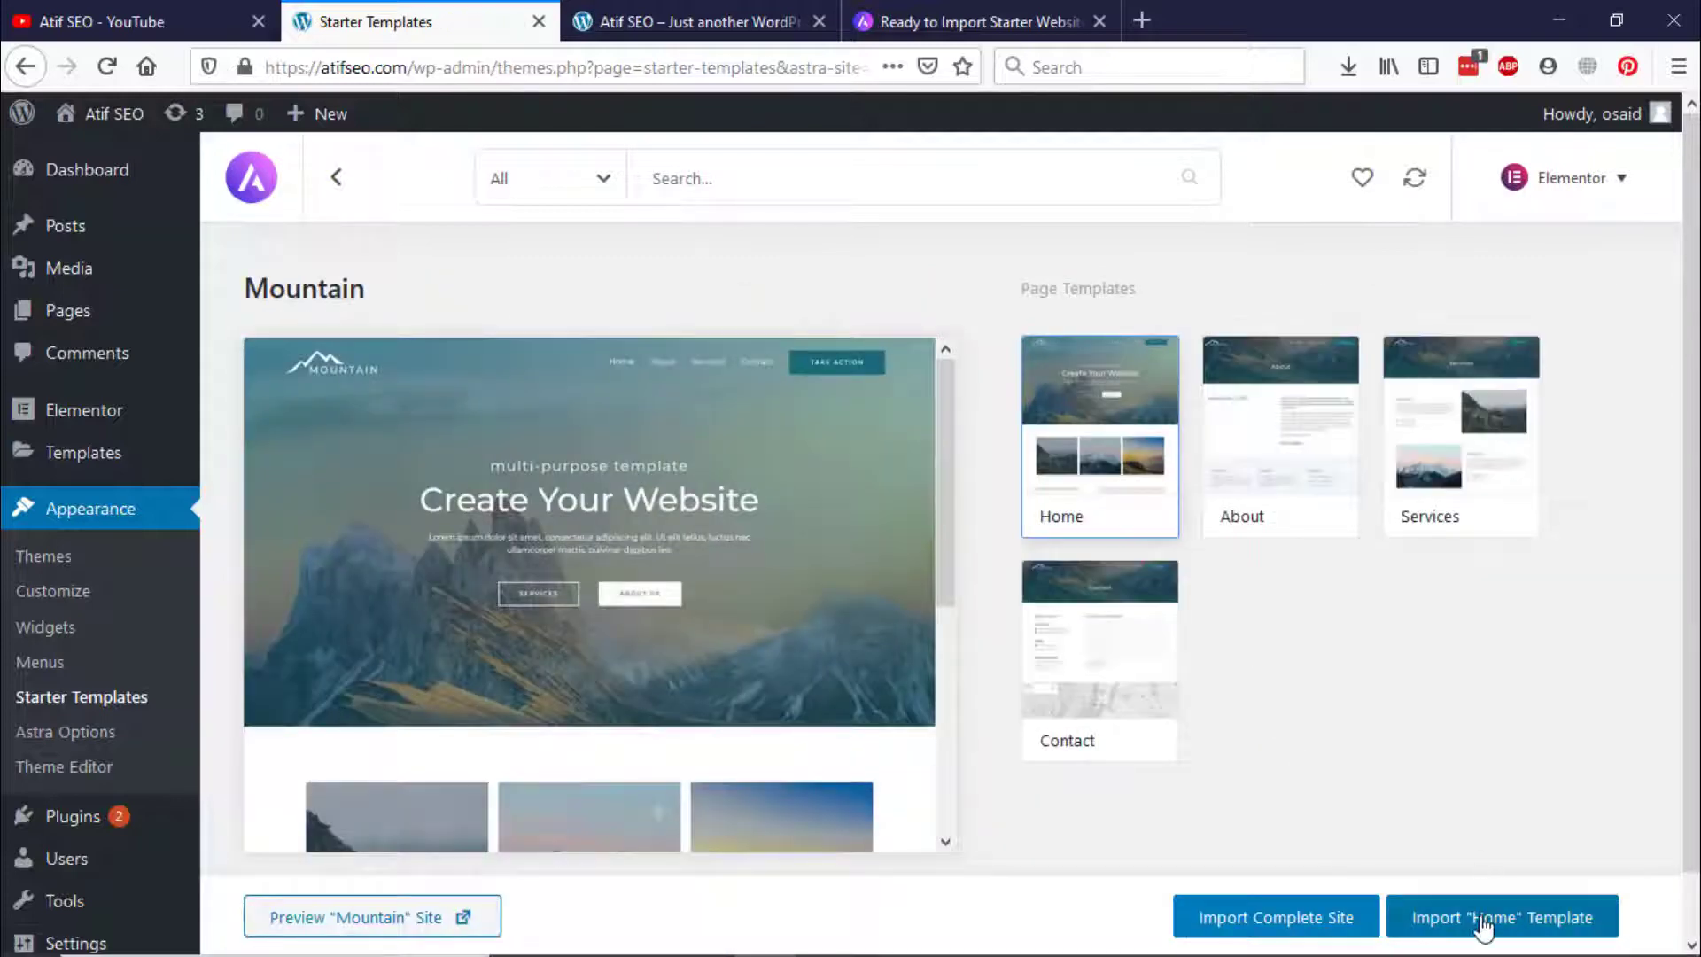
Step: Look through the Mountain home page preview, import the complete site and close the import dialog
scroll(641, 541, down, 2)
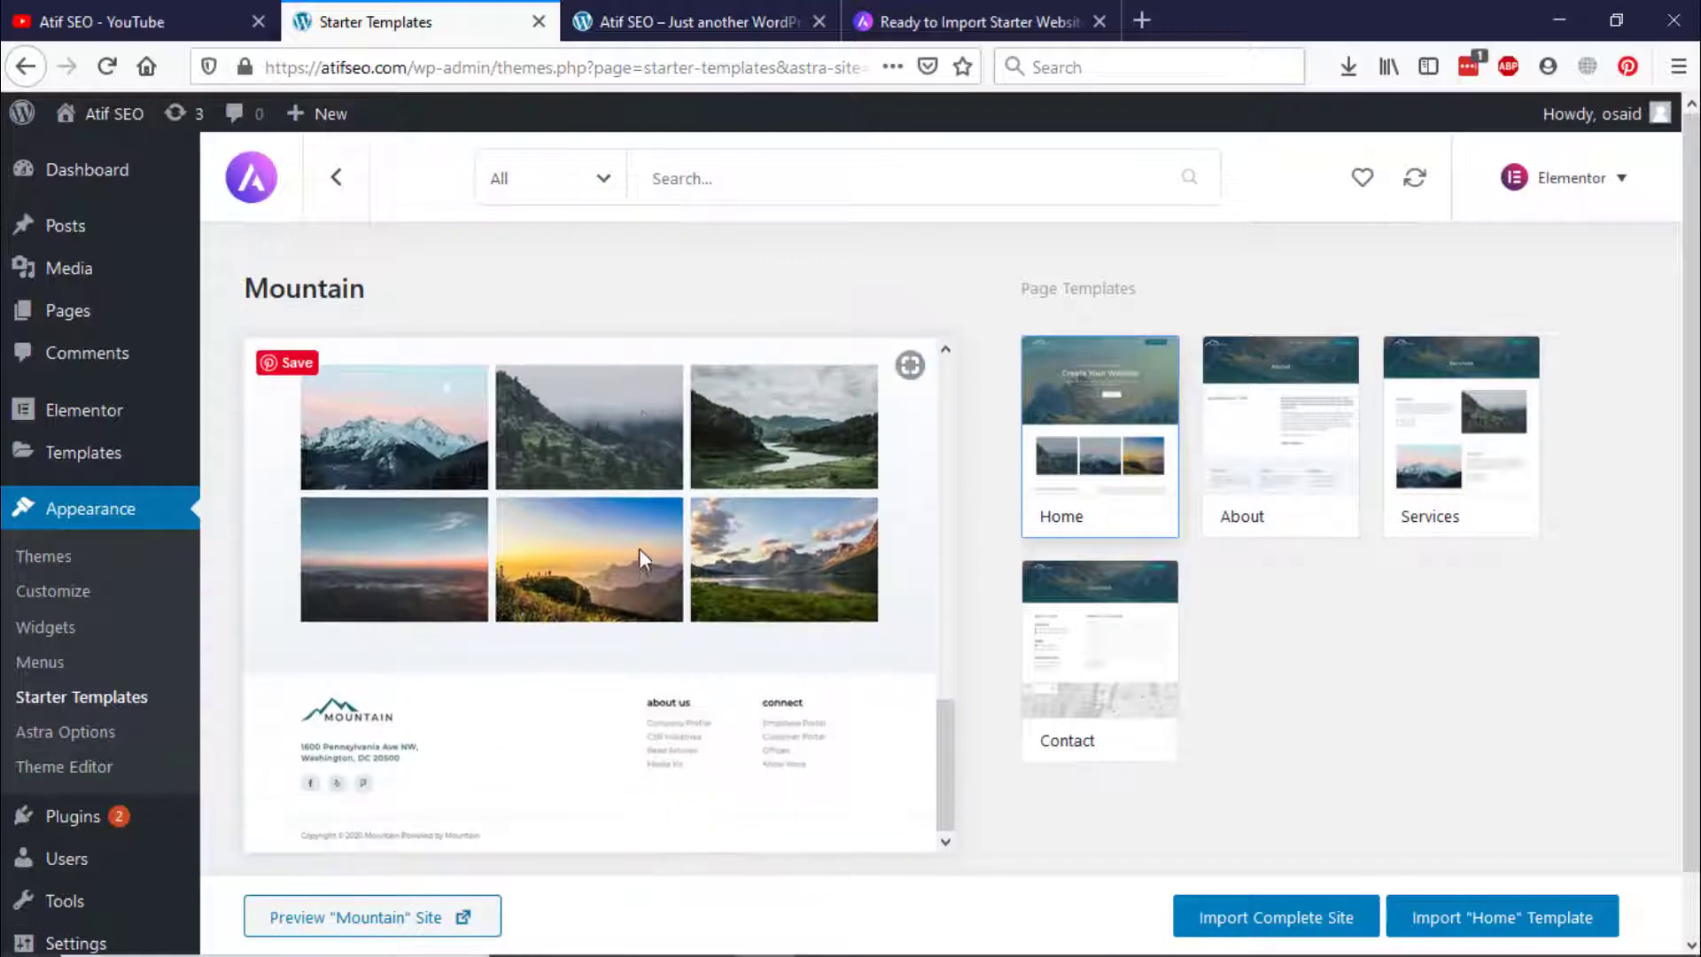
scroll(638, 554, up, 10)
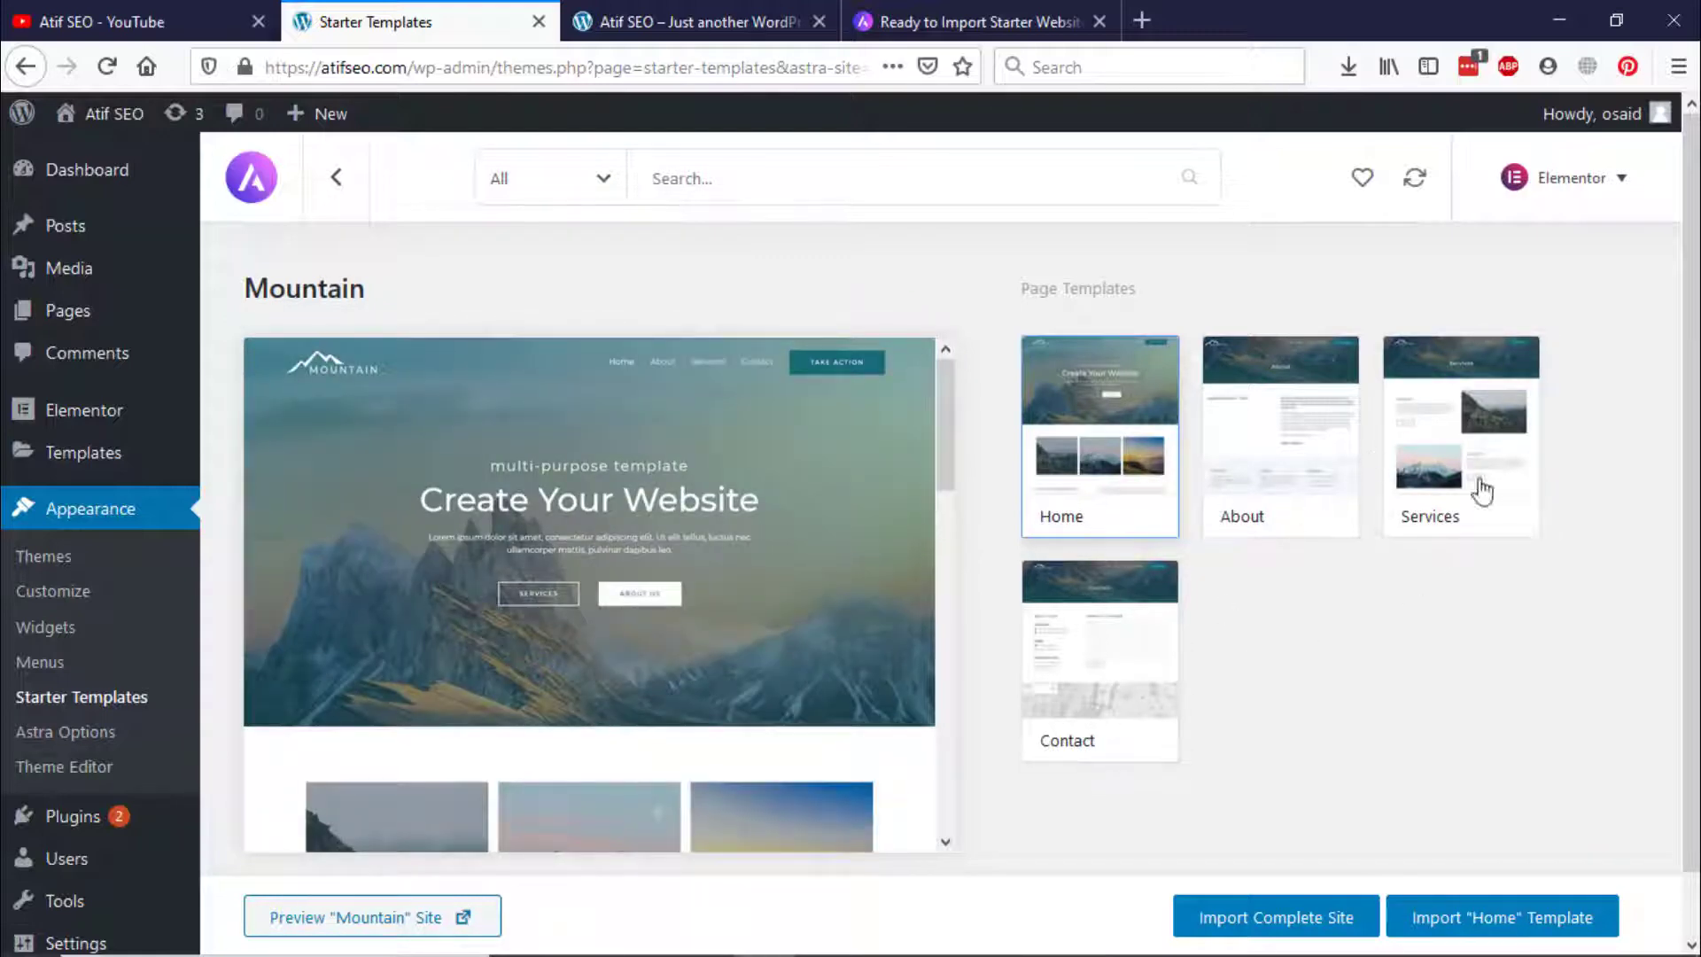
click(1298, 931)
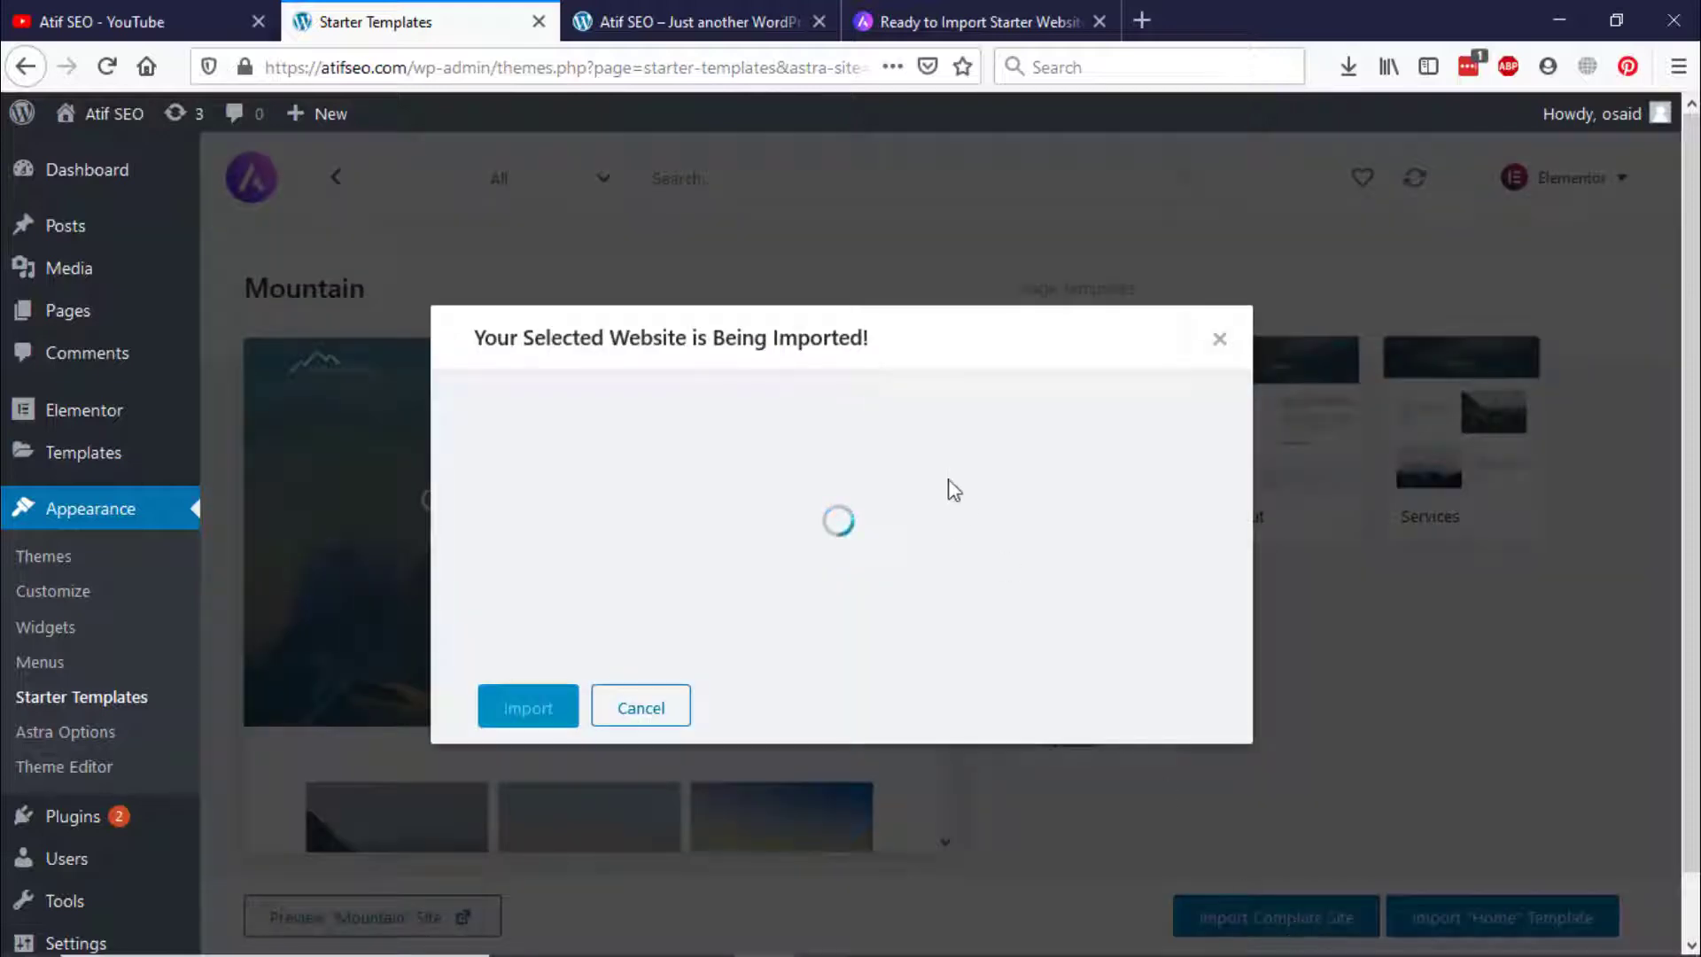
click(590, 701)
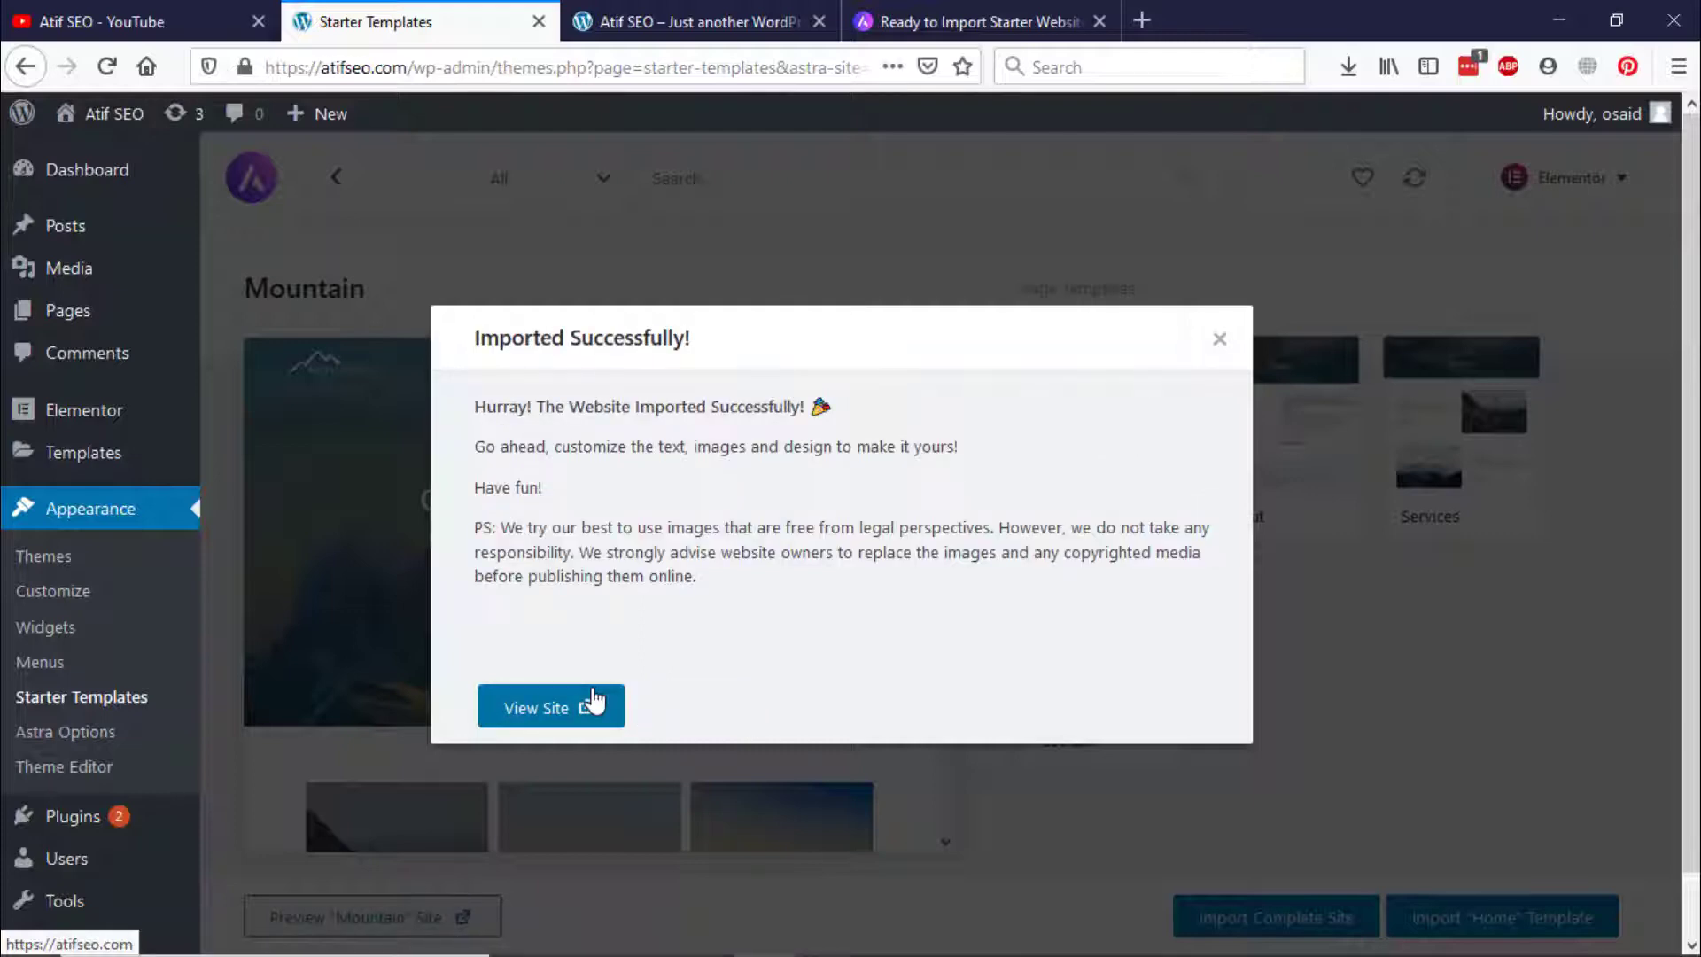
click(1215, 340)
Step: Open the live site's front page and examine the imported Mountain design from the header down to the footer
click(732, 11)
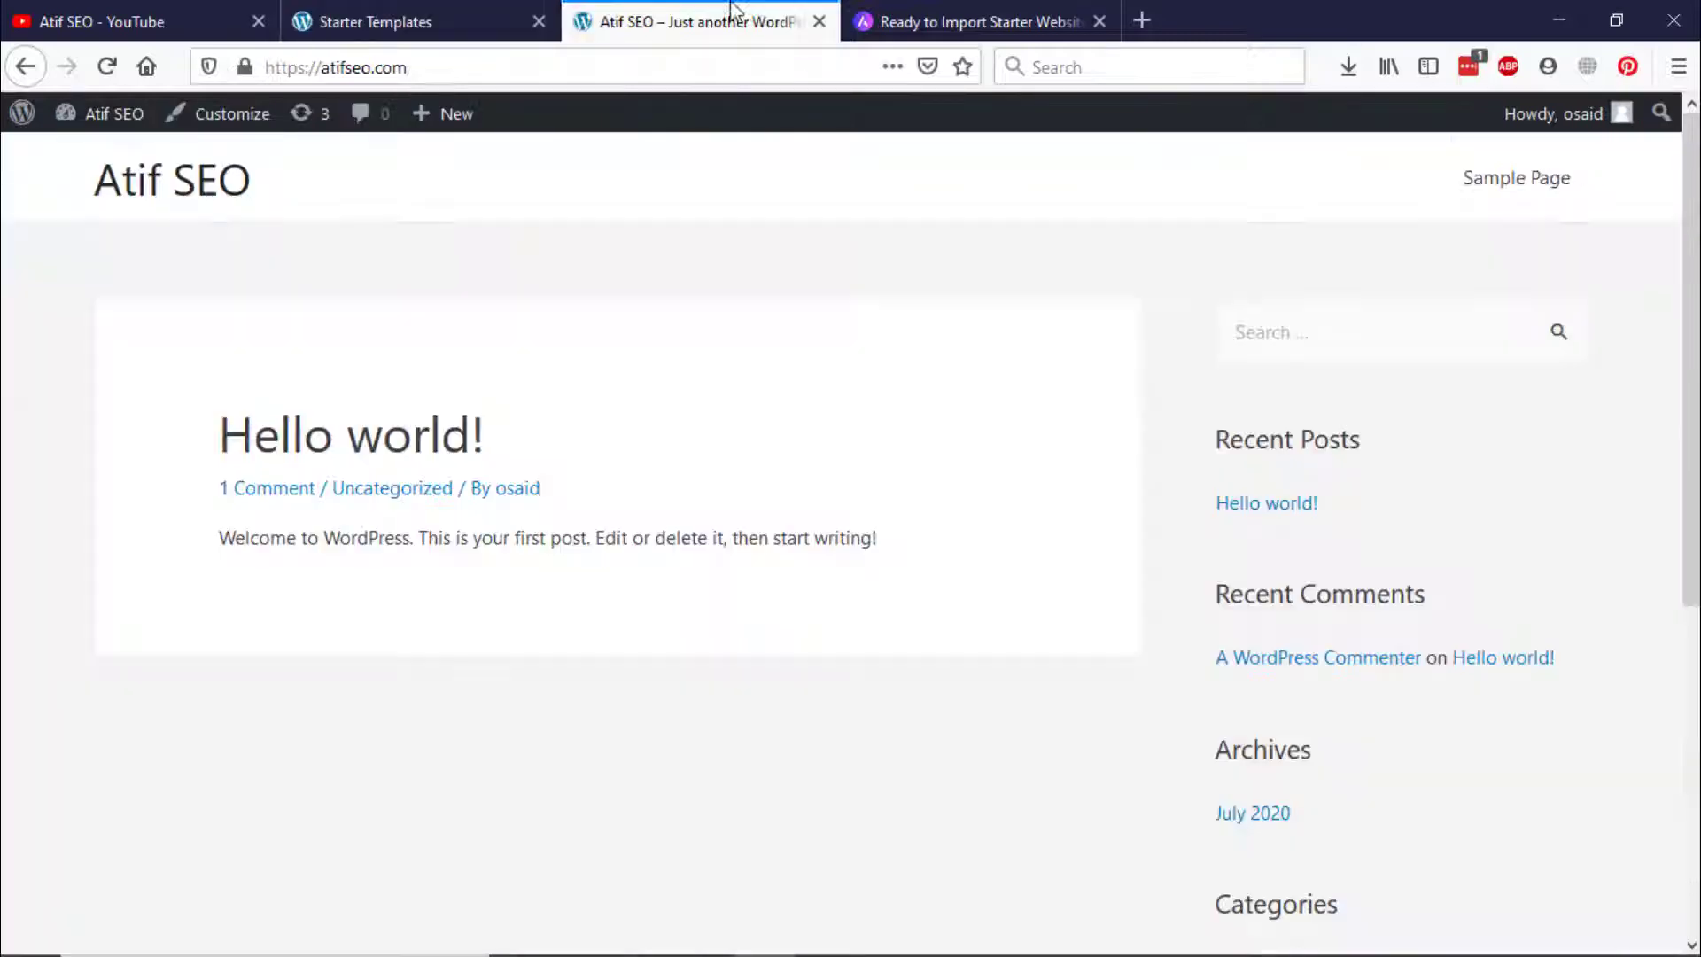
click(196, 202)
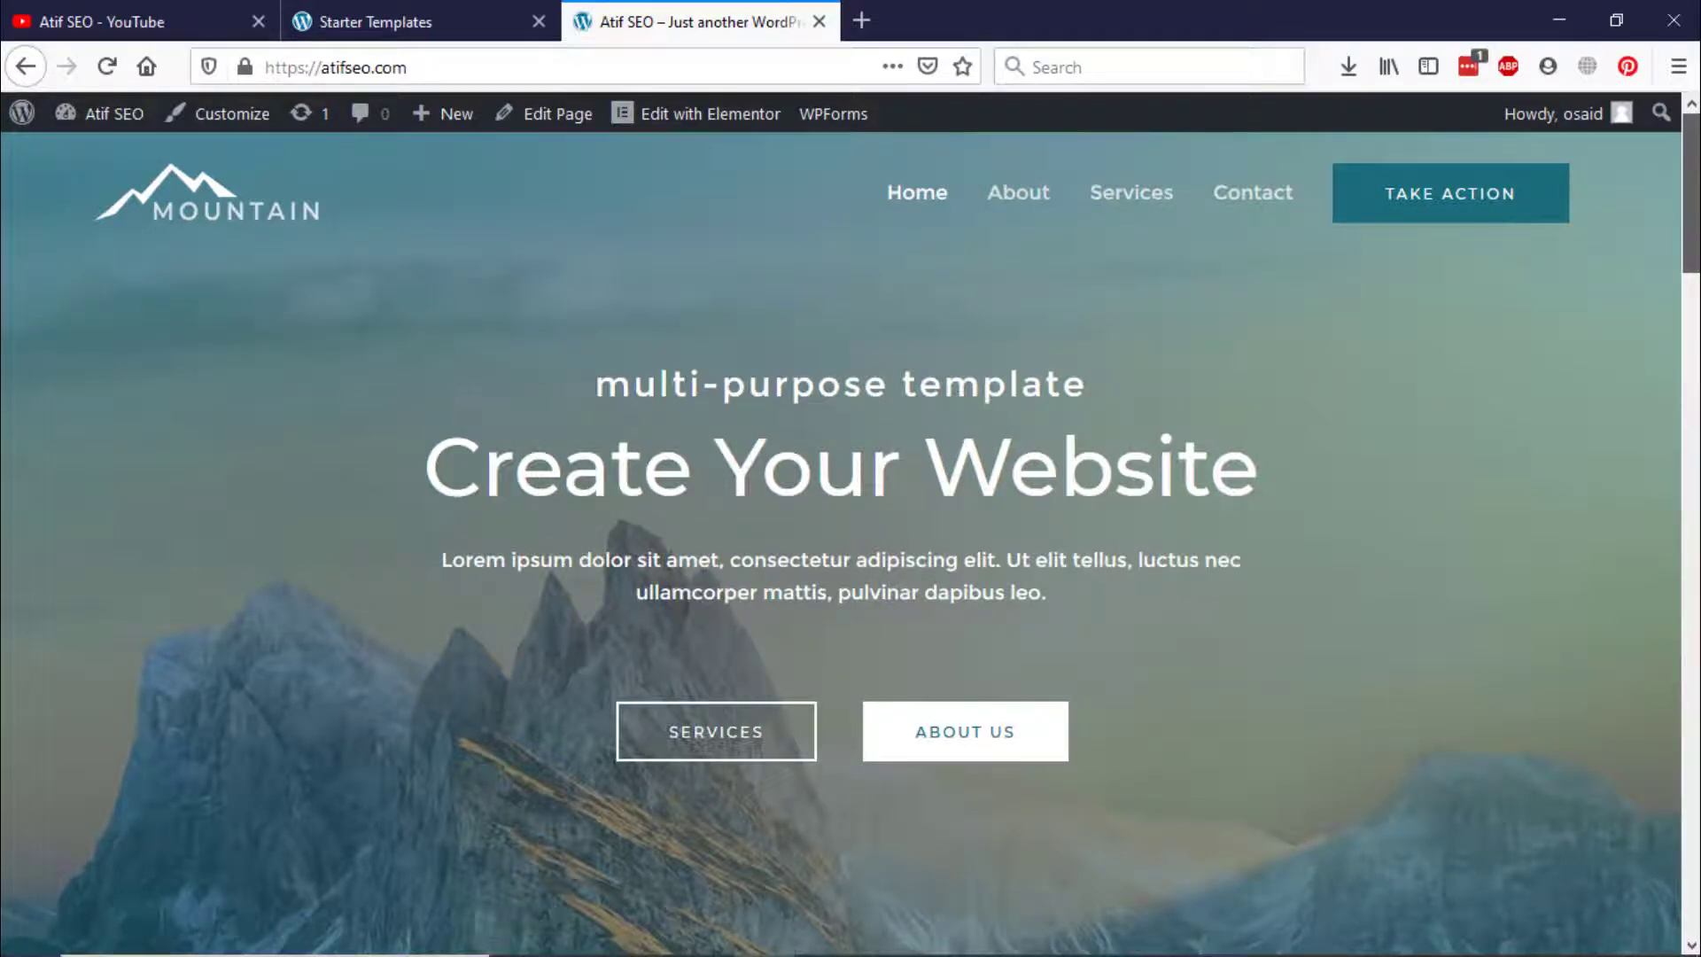
scroll(851, 543, down, 8)
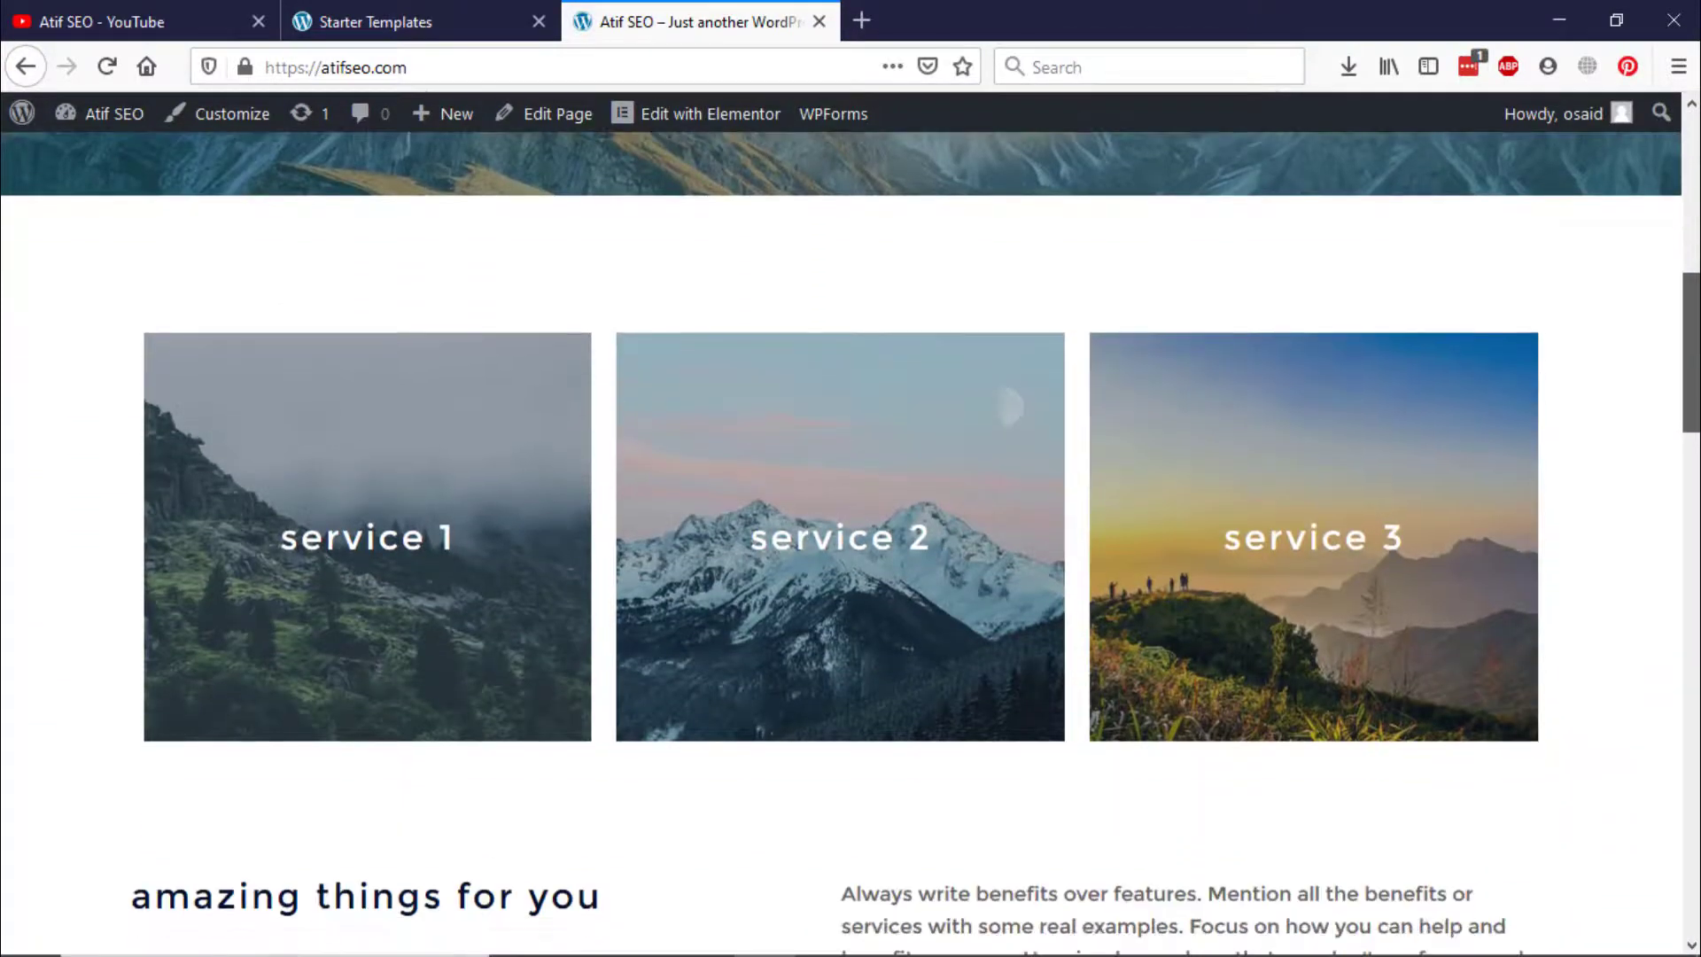
scroll(1201, 593, down, 4)
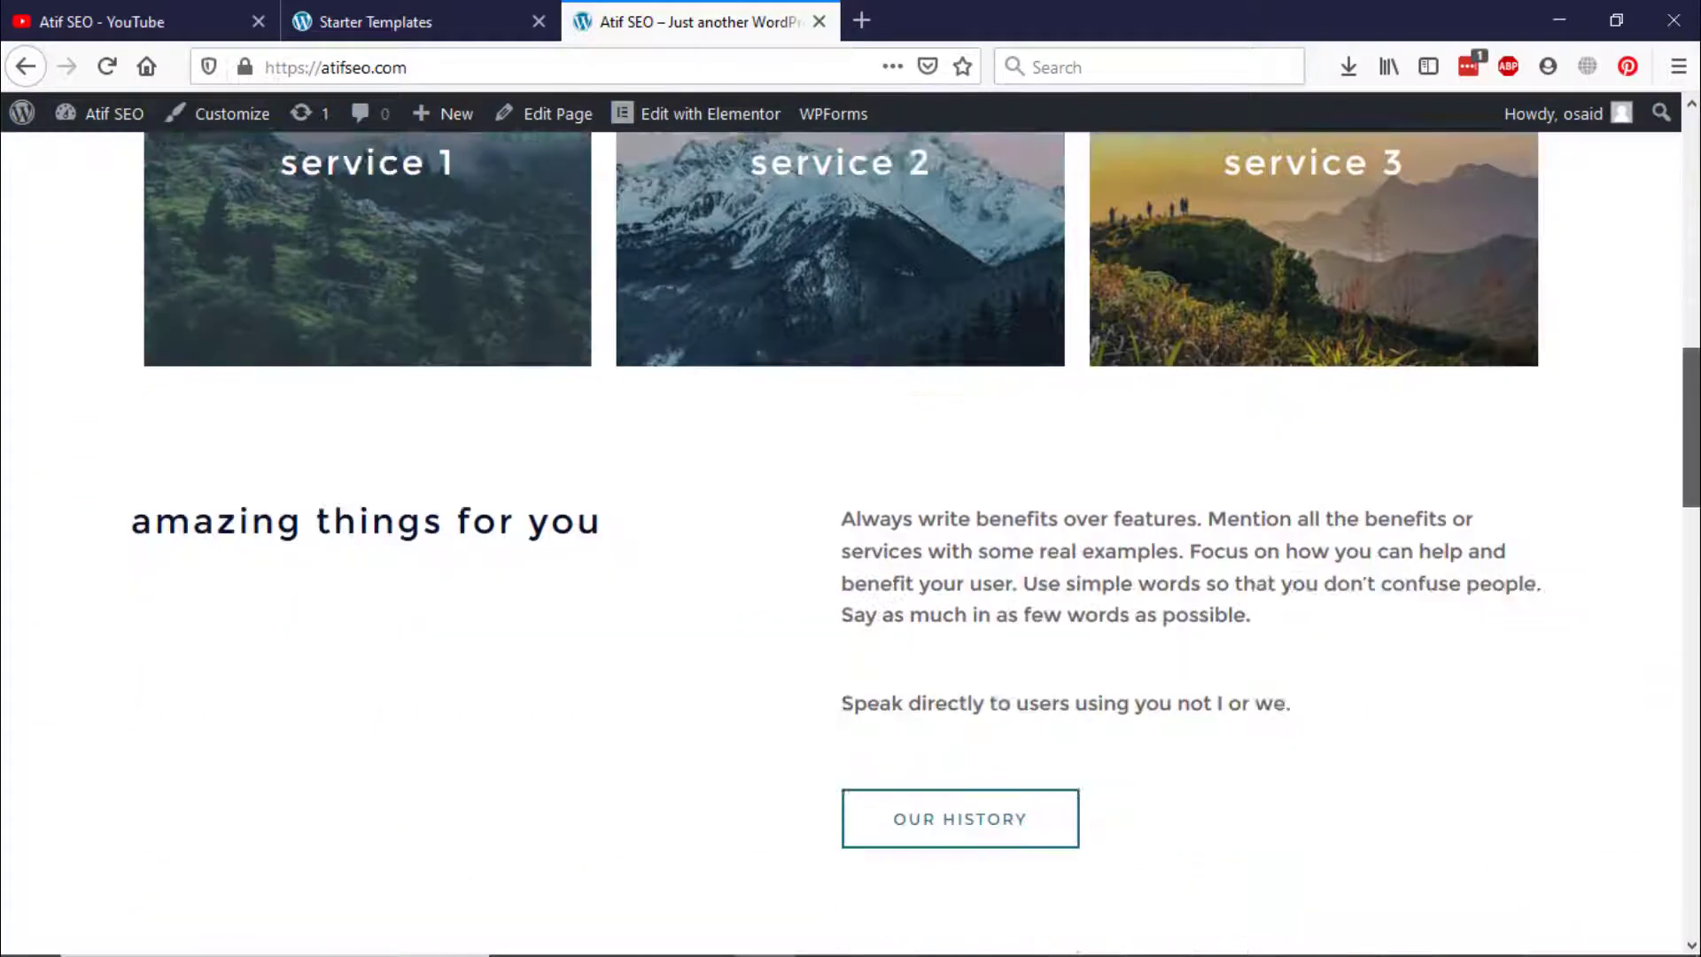
scroll(850, 543, down, 1)
scroll(851, 543, down, 7)
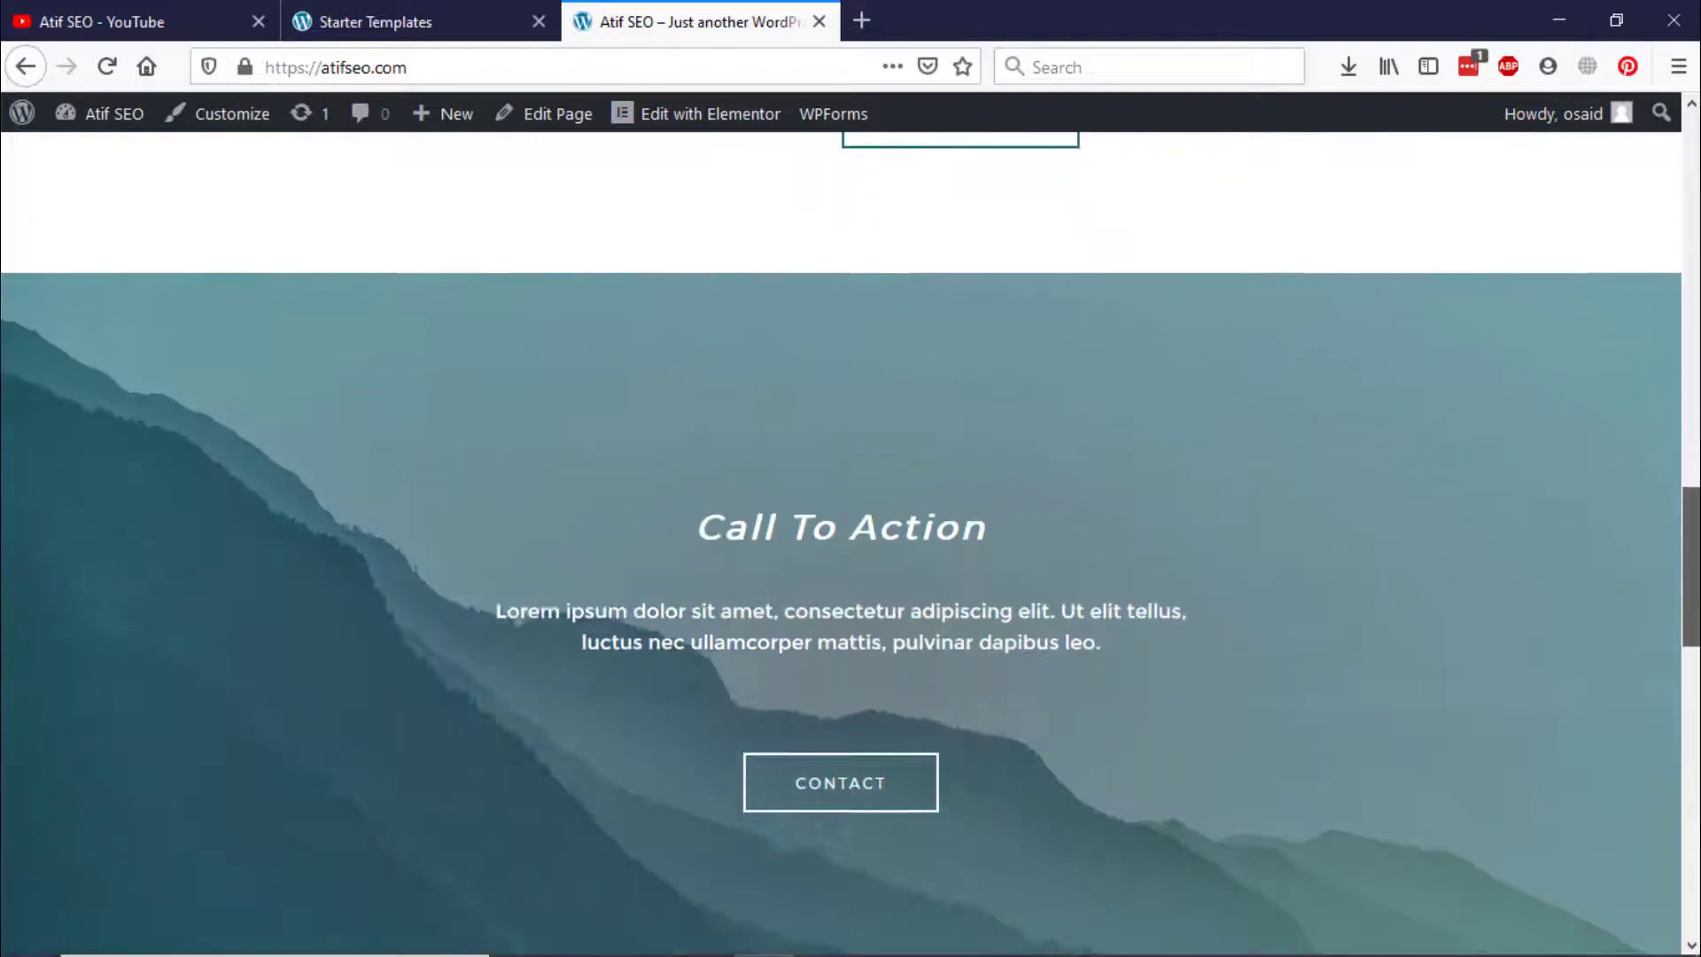
scroll(851, 543, down, 10)
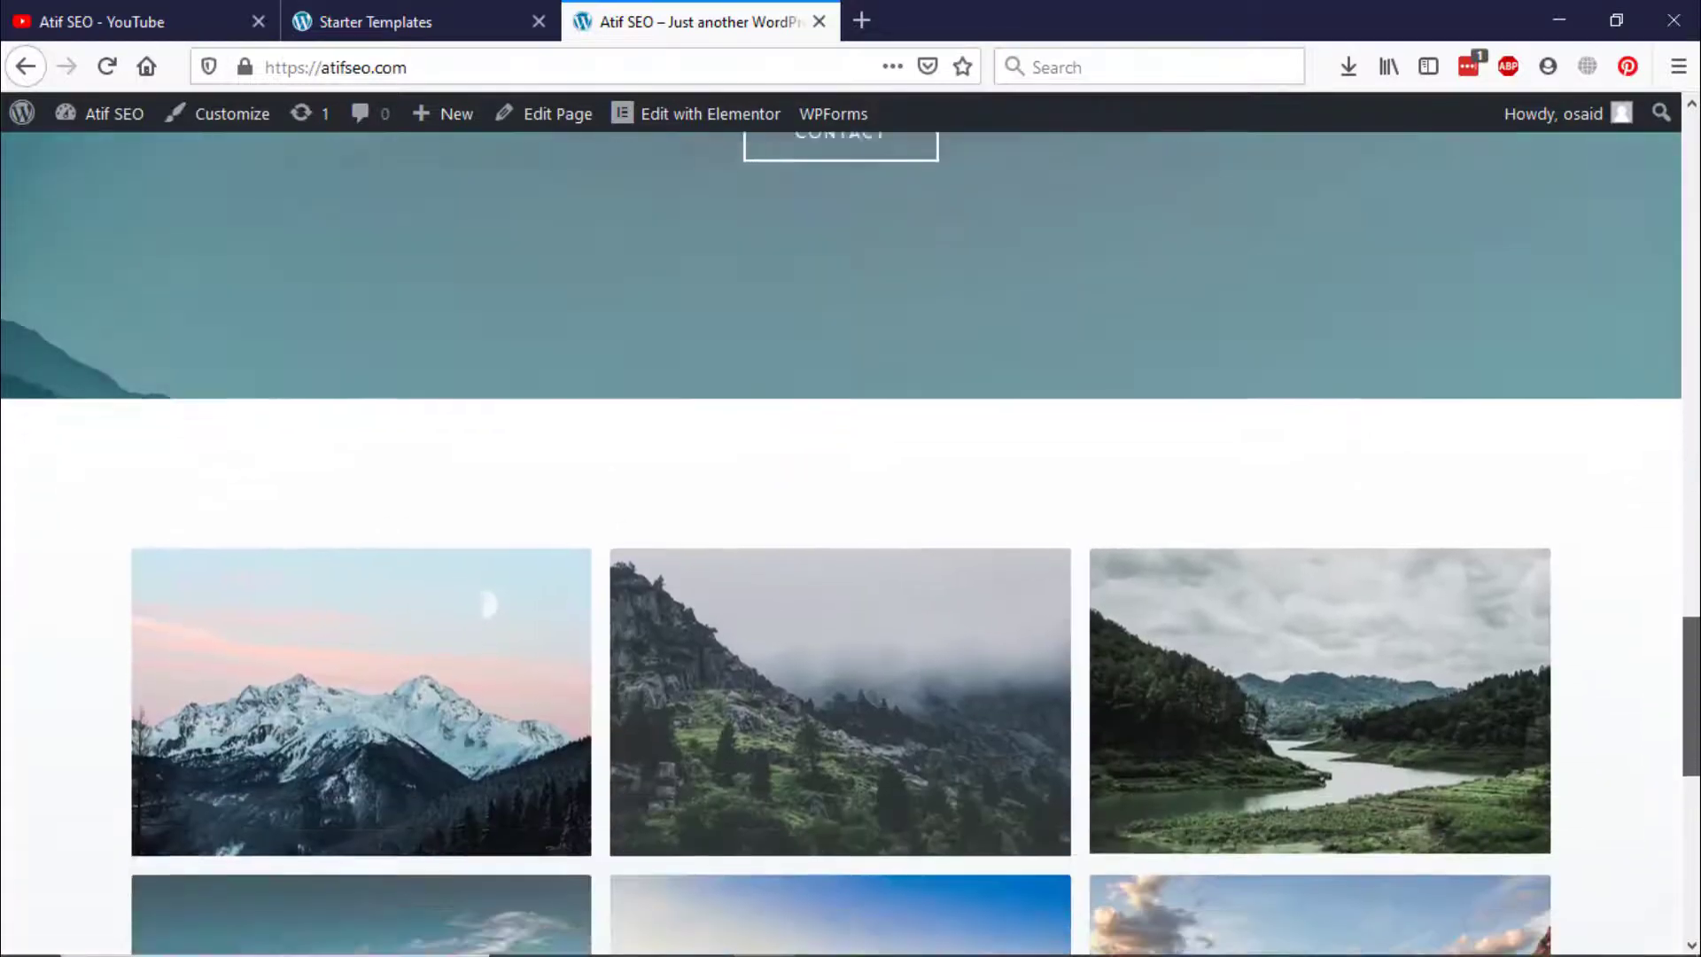
scroll(1692, 912, down, 1)
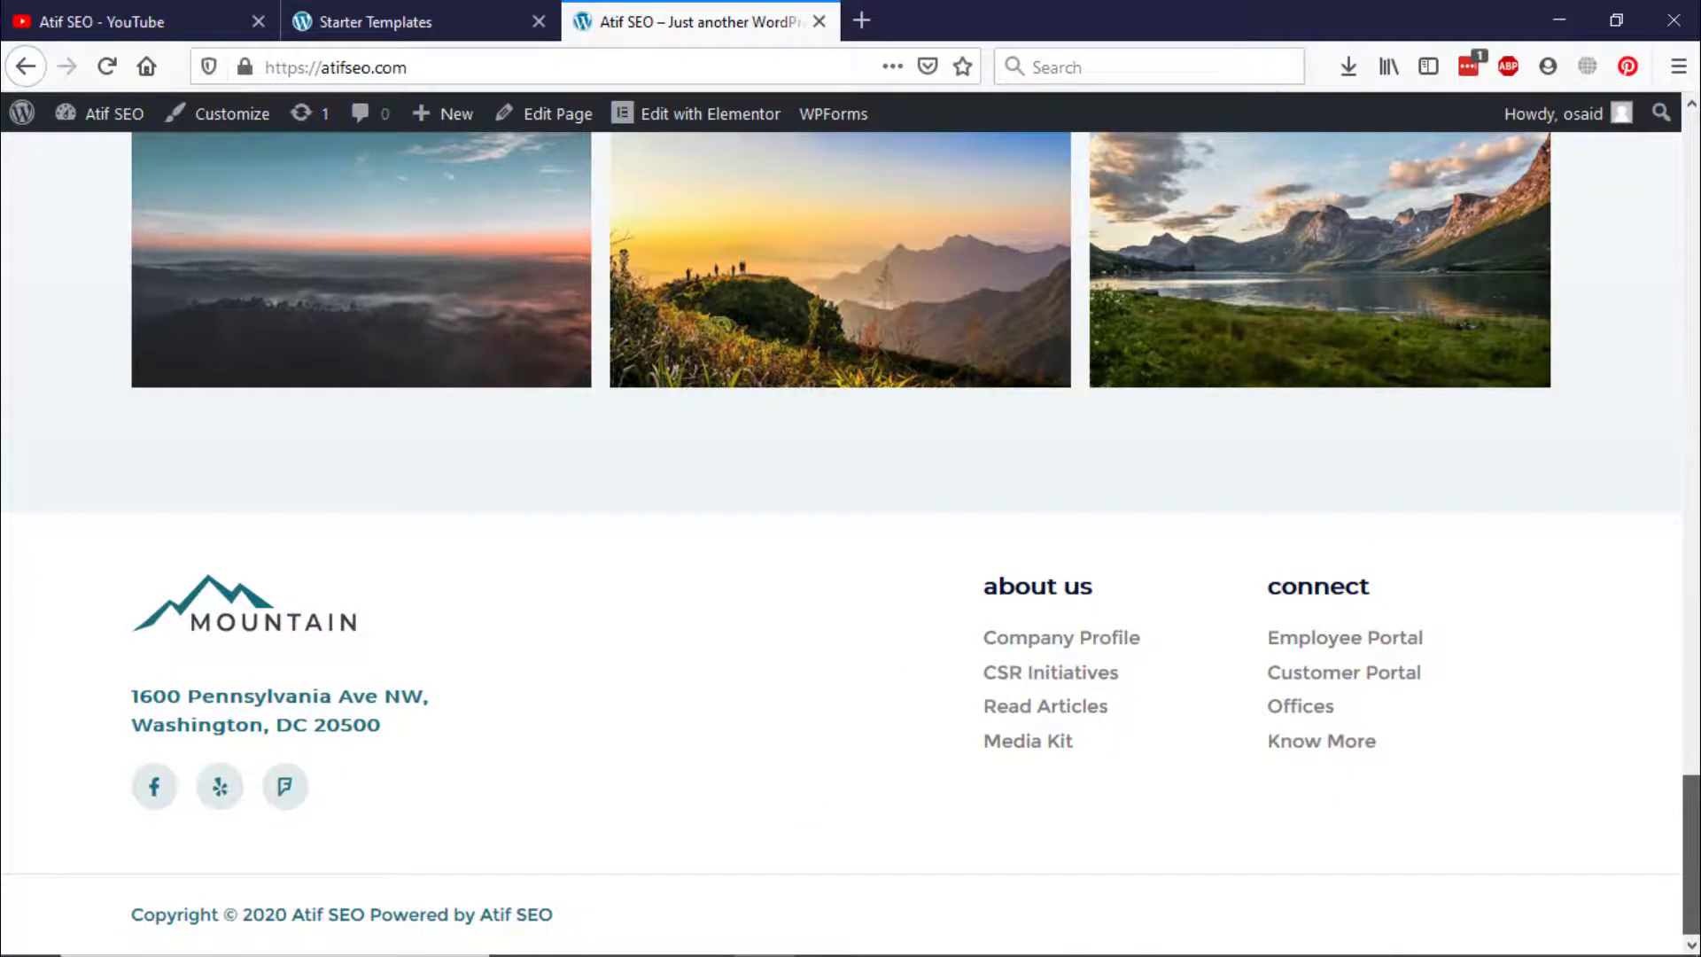
Step: Open the home page for editing in Elementor and look through the available Basic and Pro widgets
drag(1692, 814, 1692, 145)
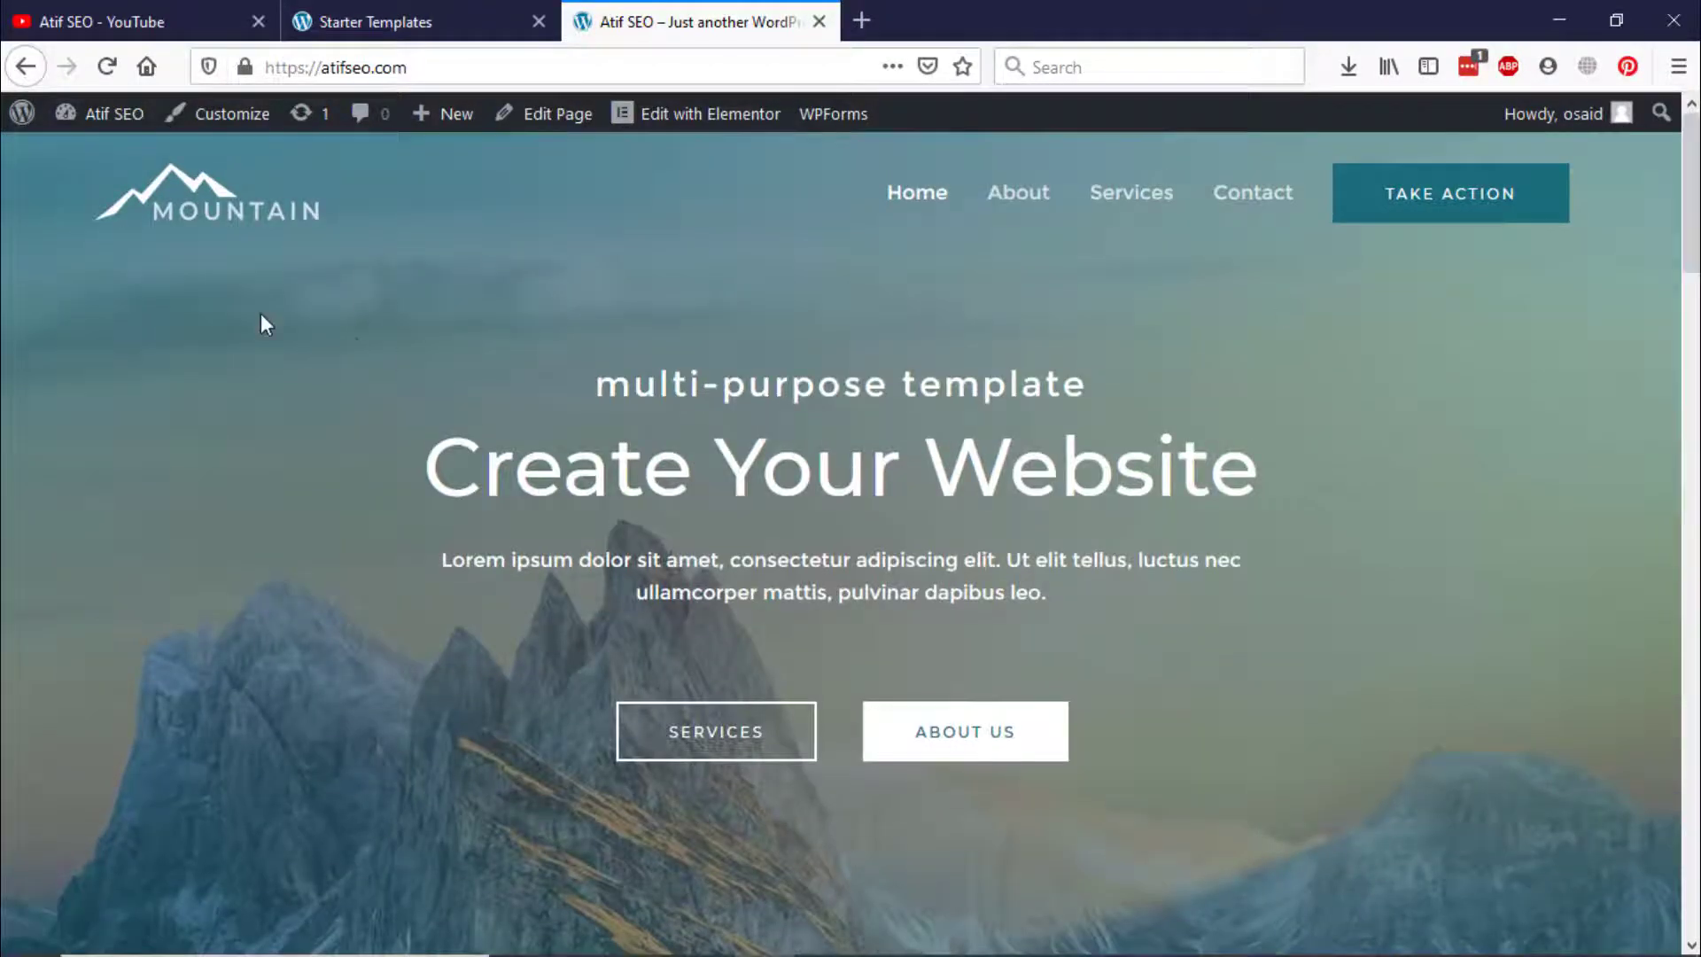
mouse_move(626, 125)
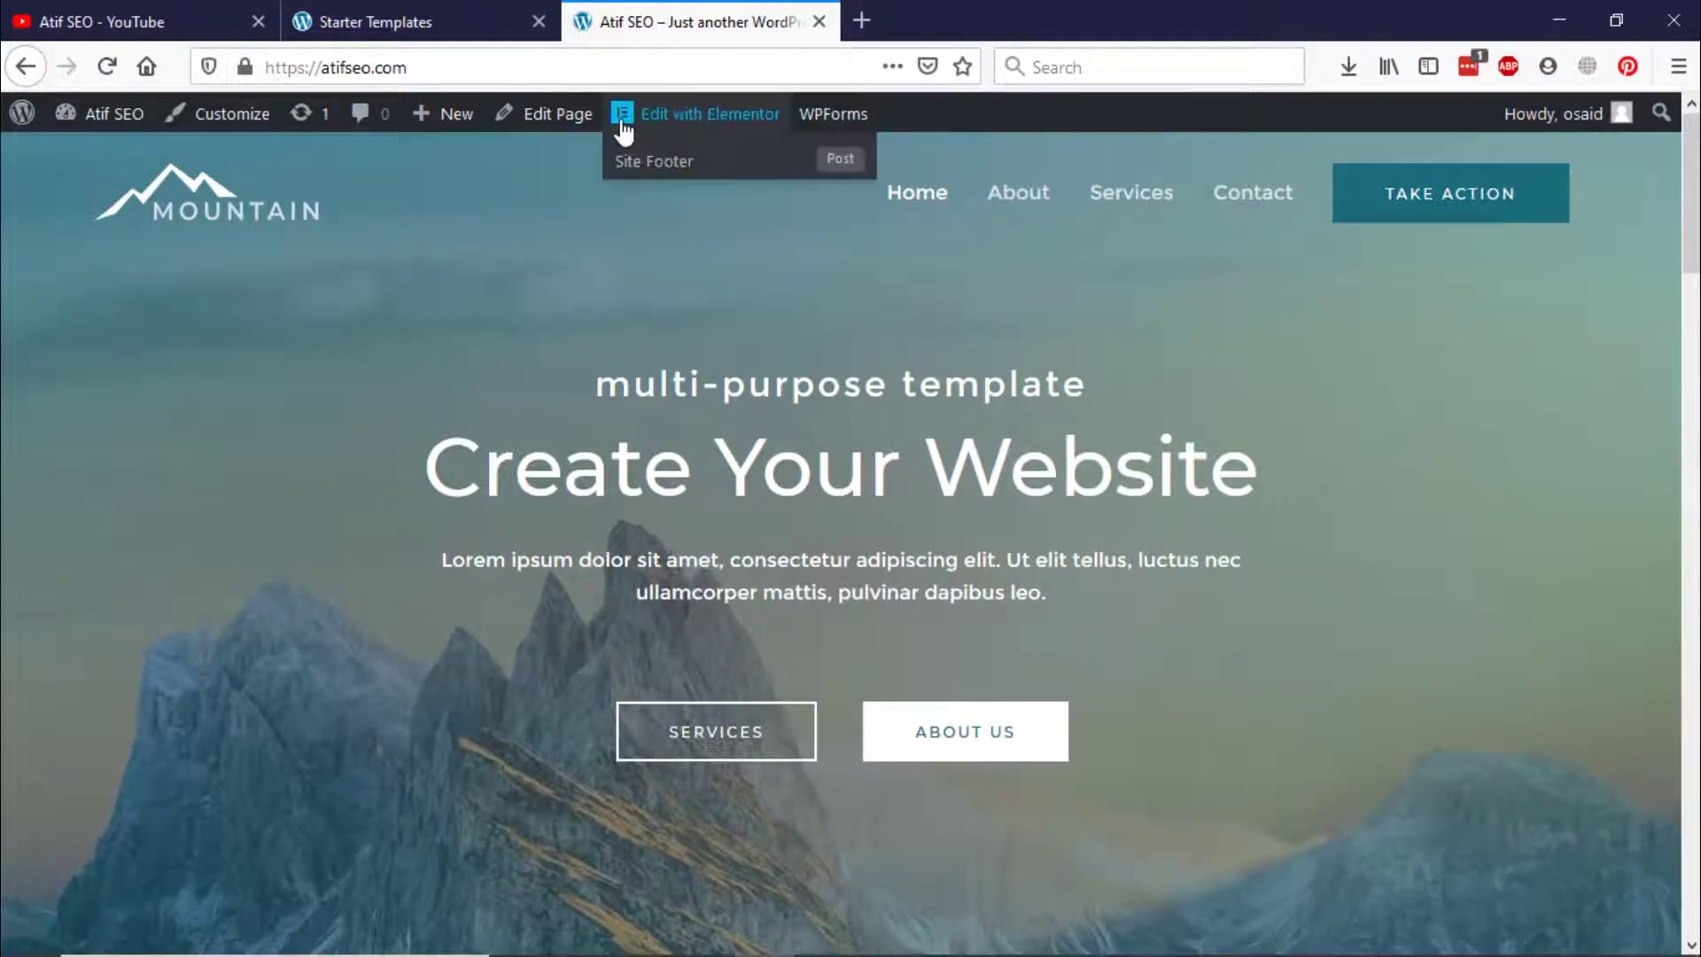
click(729, 125)
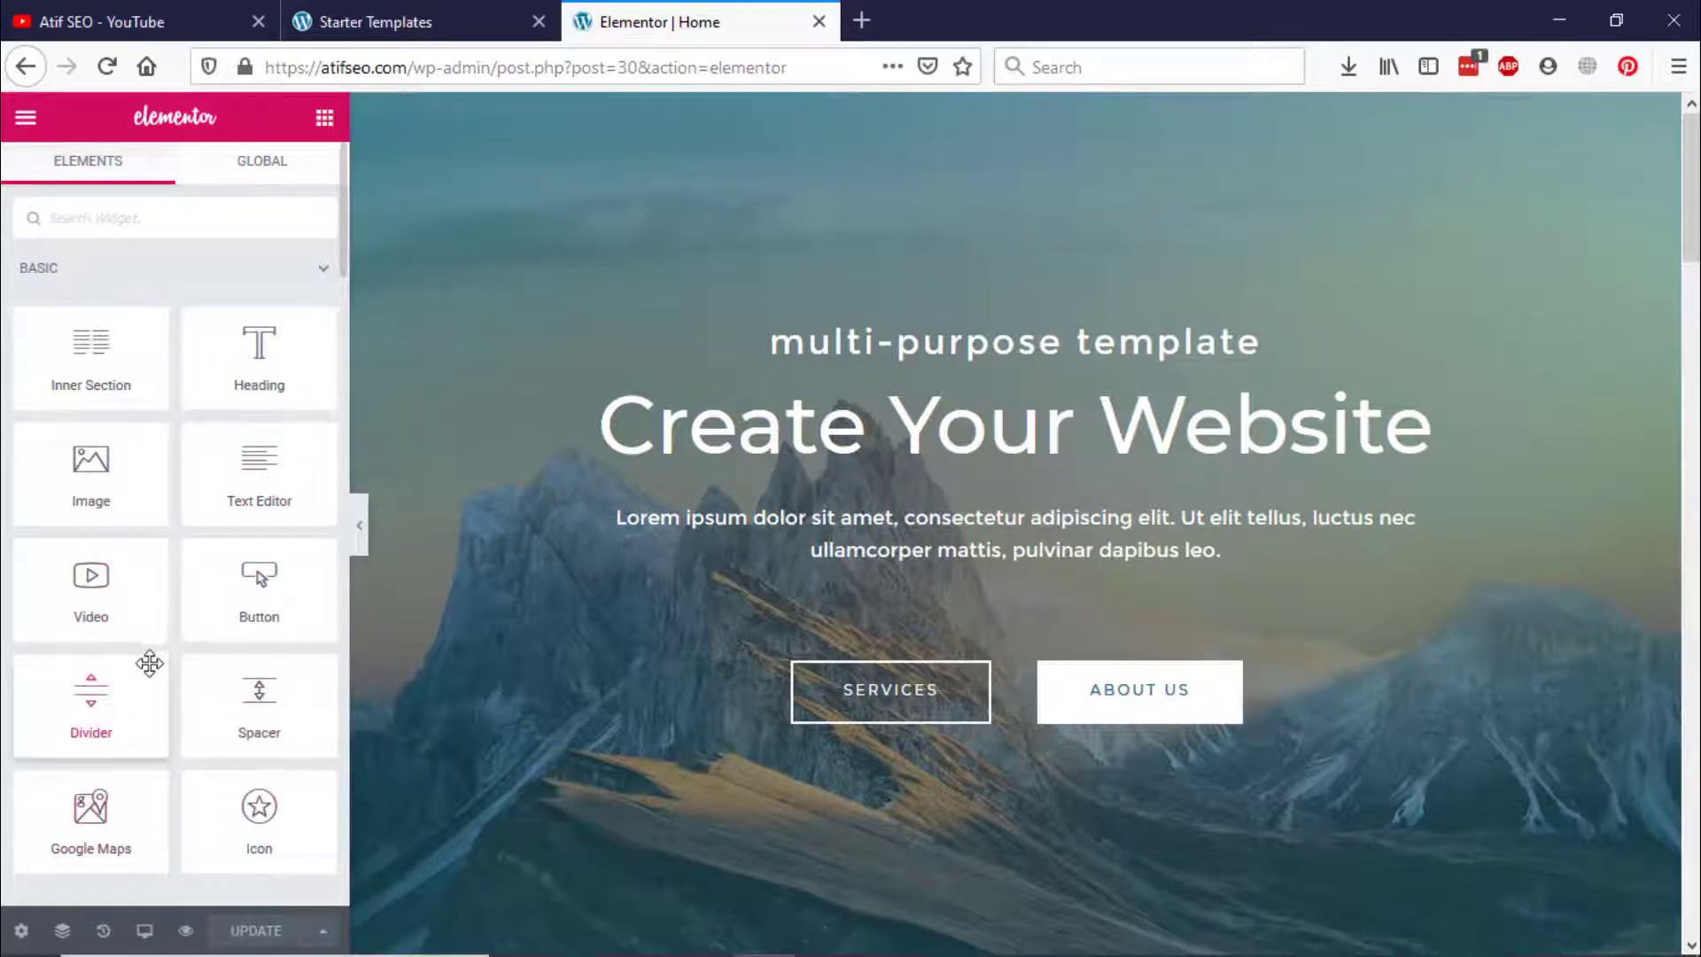
scroll(147, 661, down, 2)
scroll(65, 619, down, 2)
scroll(64, 731, down, 6)
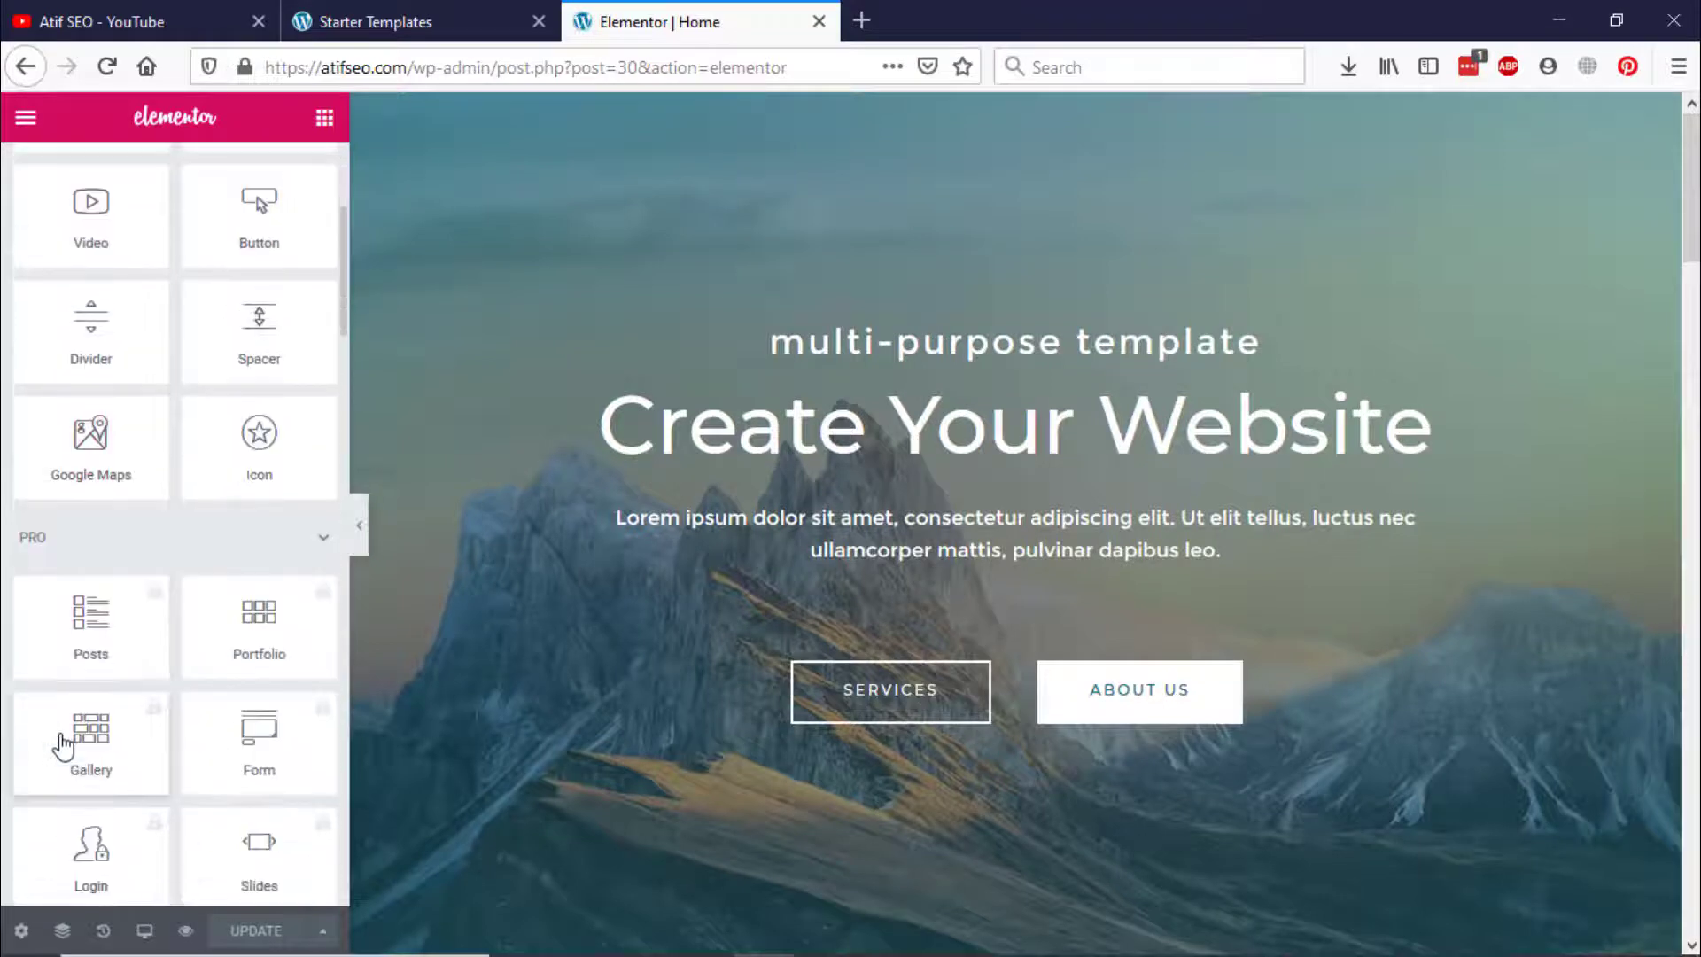
scroll(71, 748, down, 10)
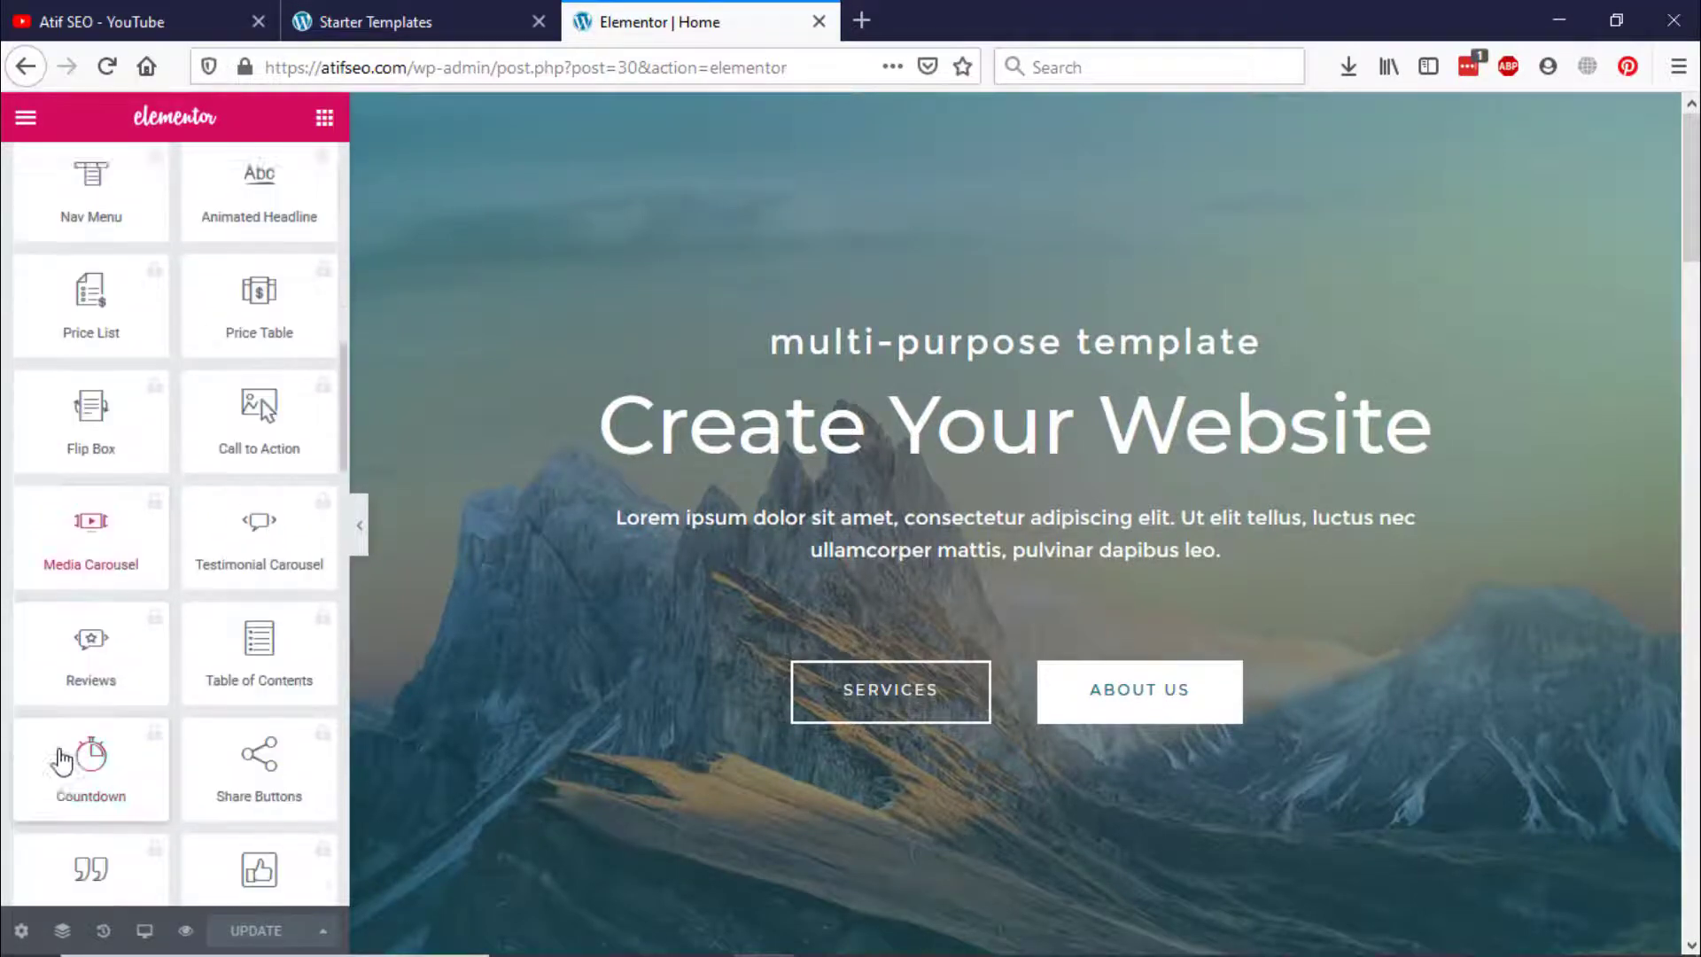
scroll(57, 753, up, 5)
scroll(55, 753, up, 12)
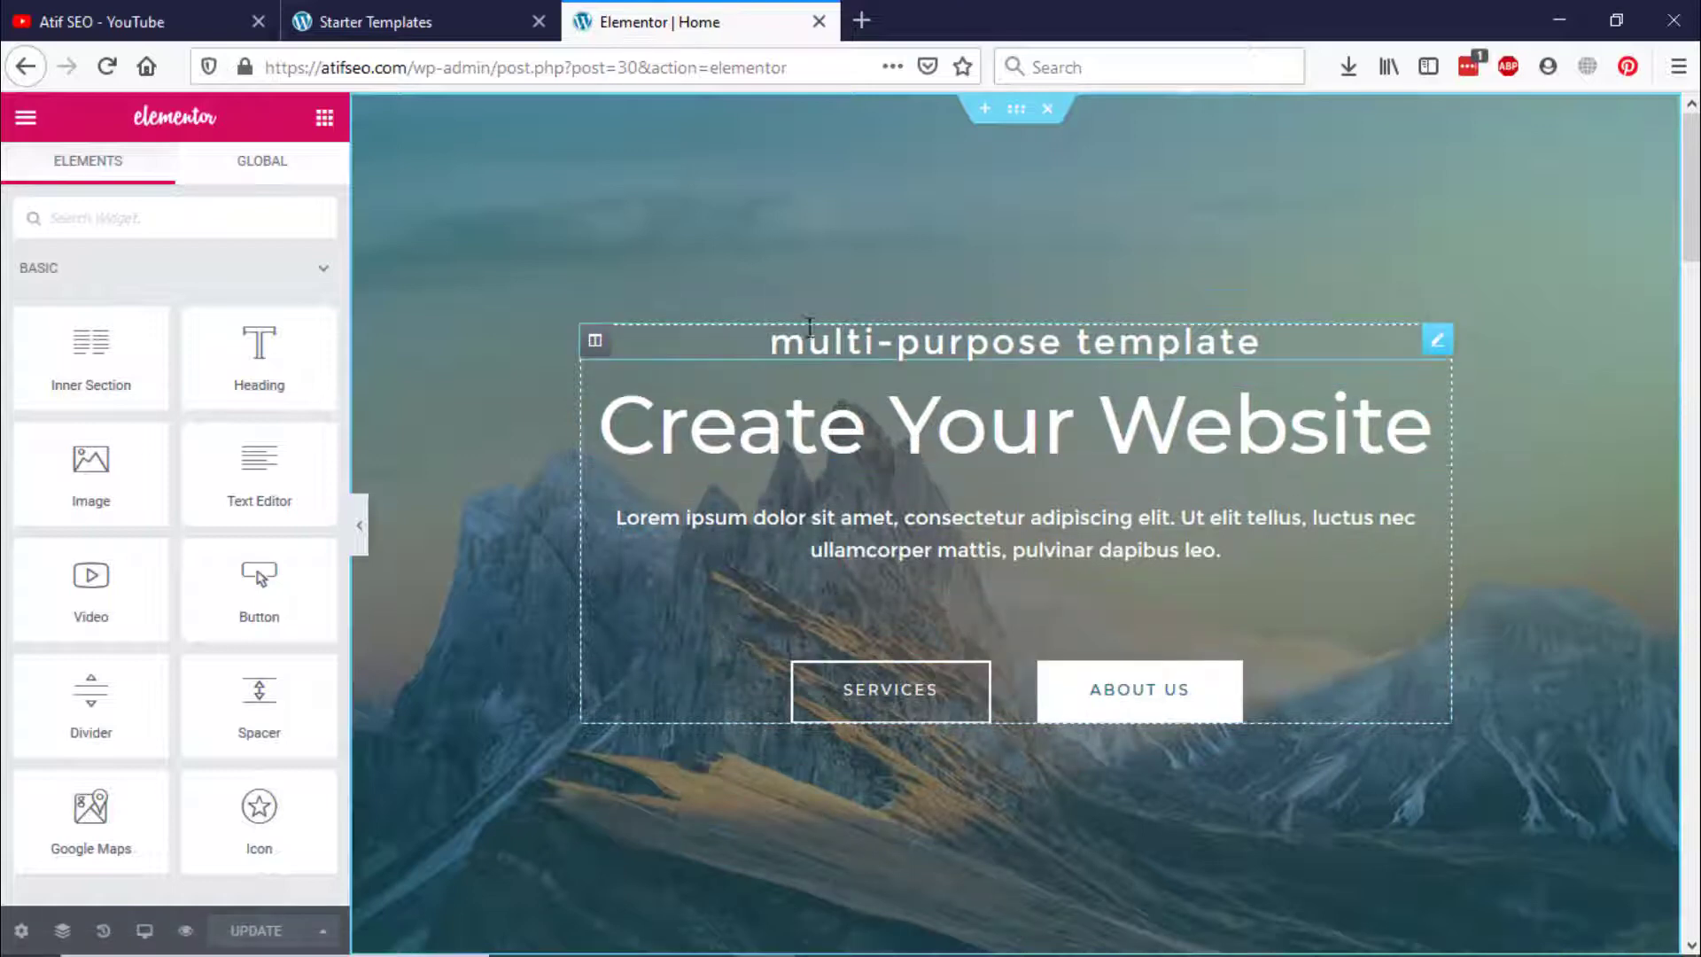
Step: Replace the hero's small heading with "design beautiful websites in mintures" and its main heading with "Astra Pro Premium Theme"
triple_click(1209, 340)
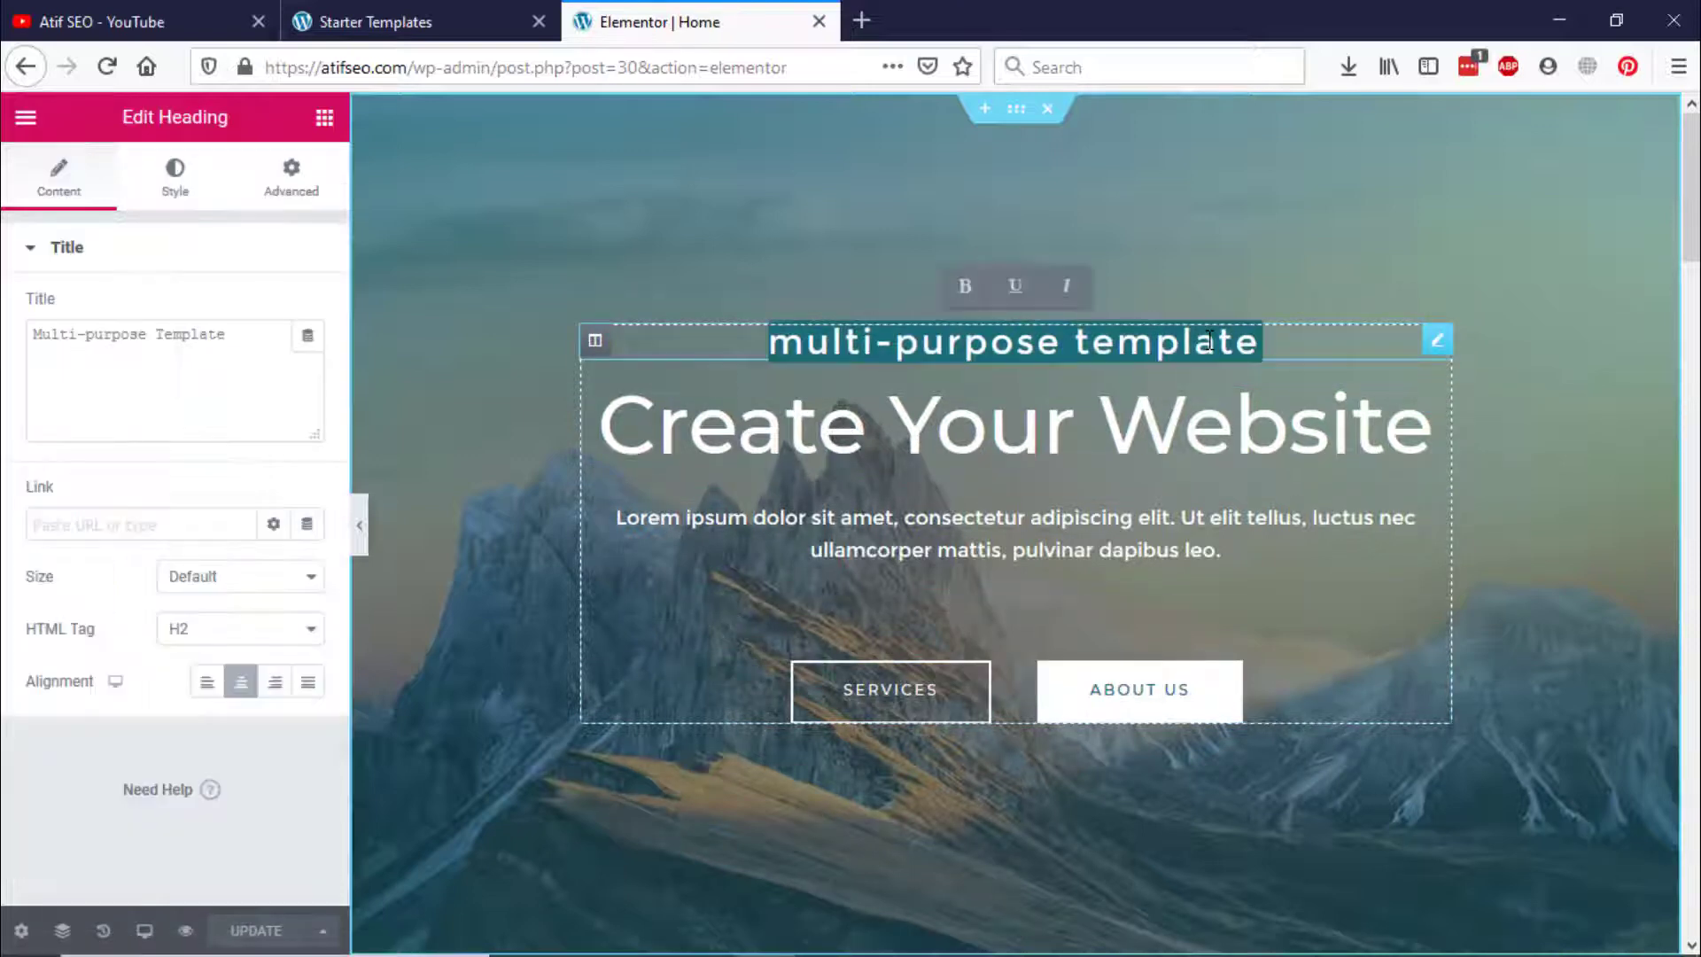
triple_click(233, 336)
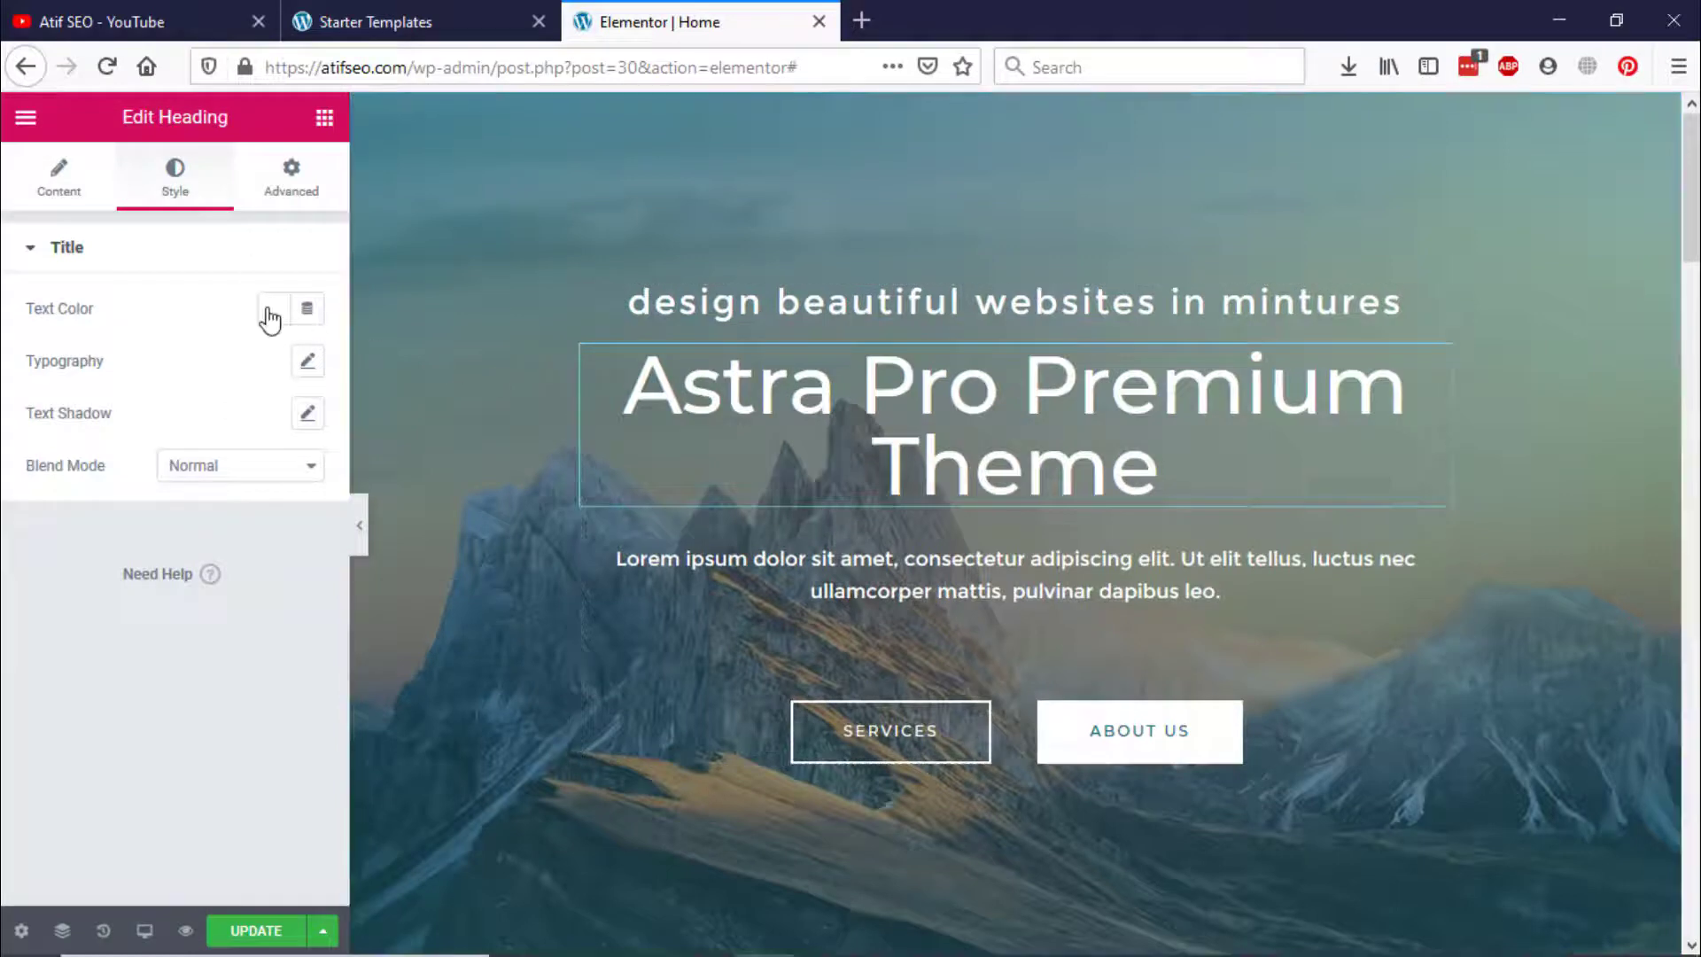
Step: Set the text colour of the "Astra Pro Premium Theme" heading to bright yellow, #FFF640
click(271, 312)
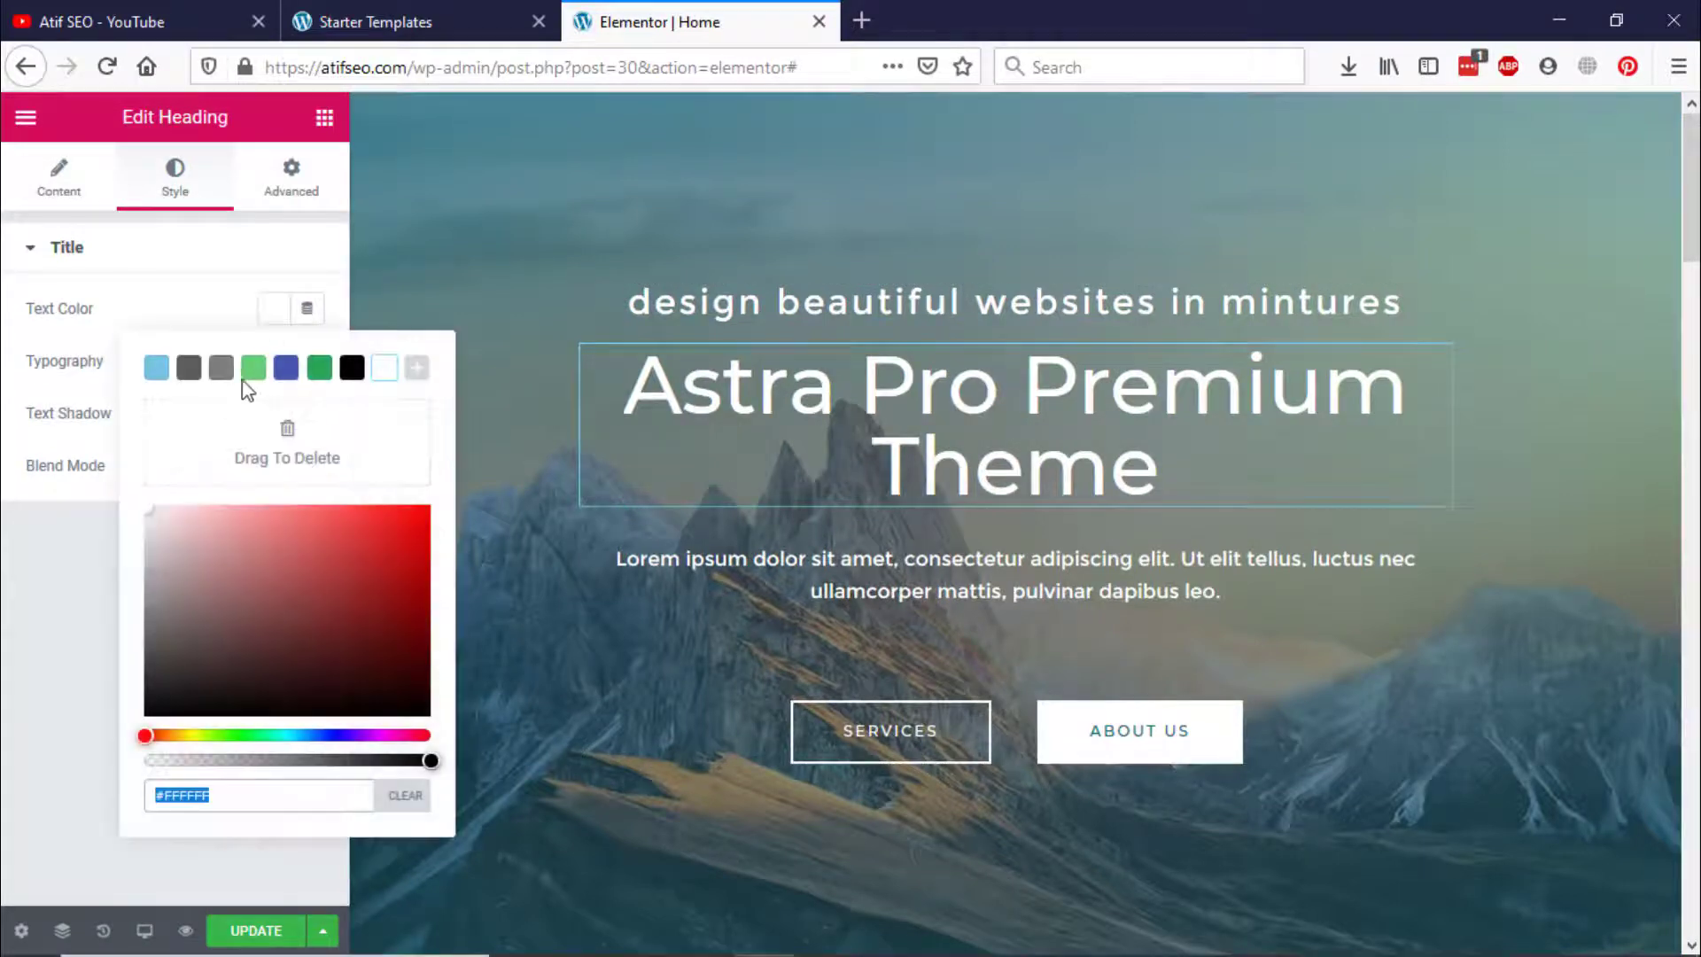
click(285, 368)
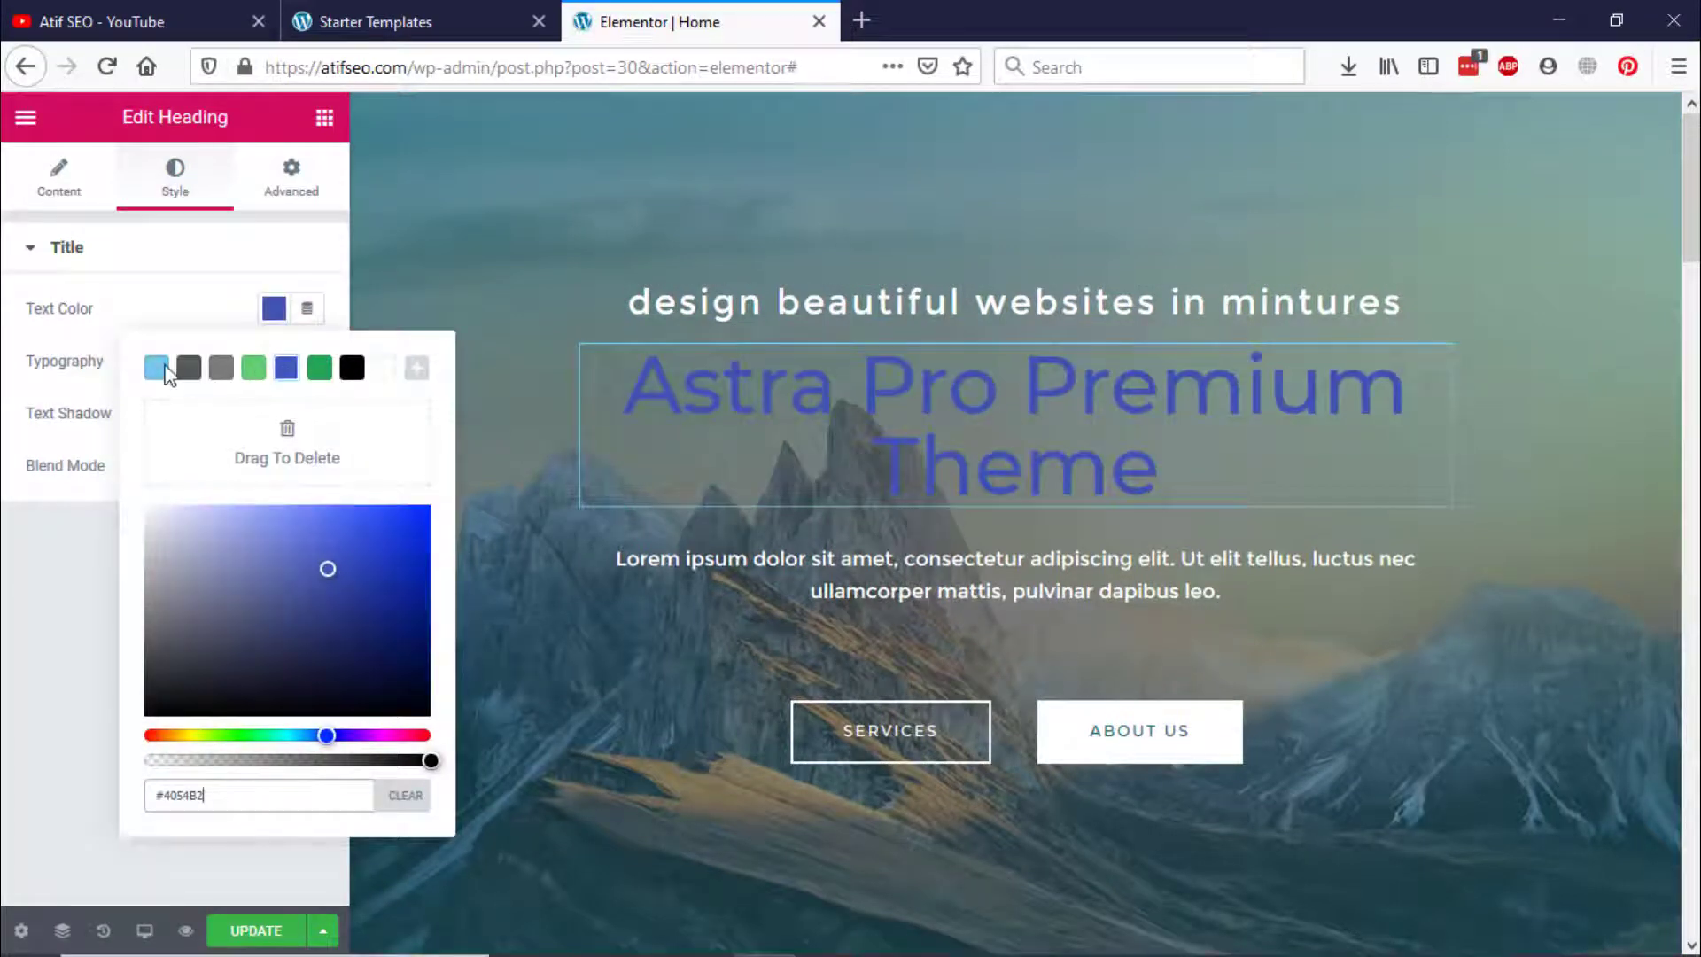
click(183, 734)
mouse_move(183, 734)
mouse_down()
mouse_move(235, 735)
mouse_move(189, 736)
mouse_up()
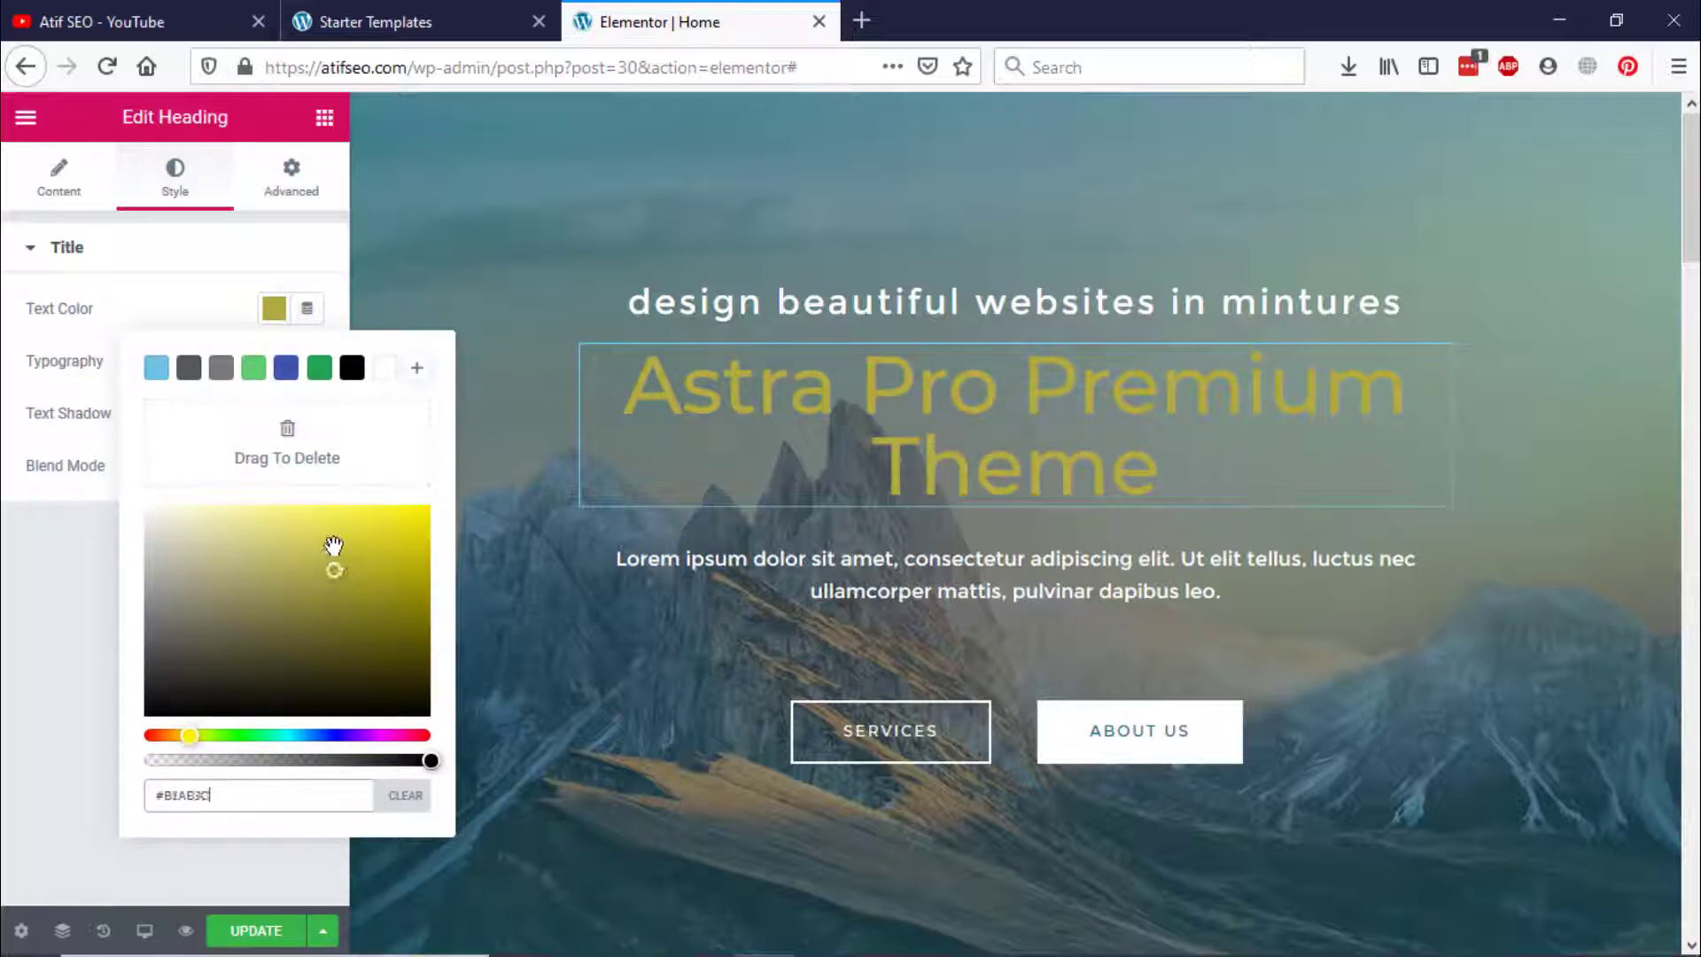
drag(334, 555, 365, 483)
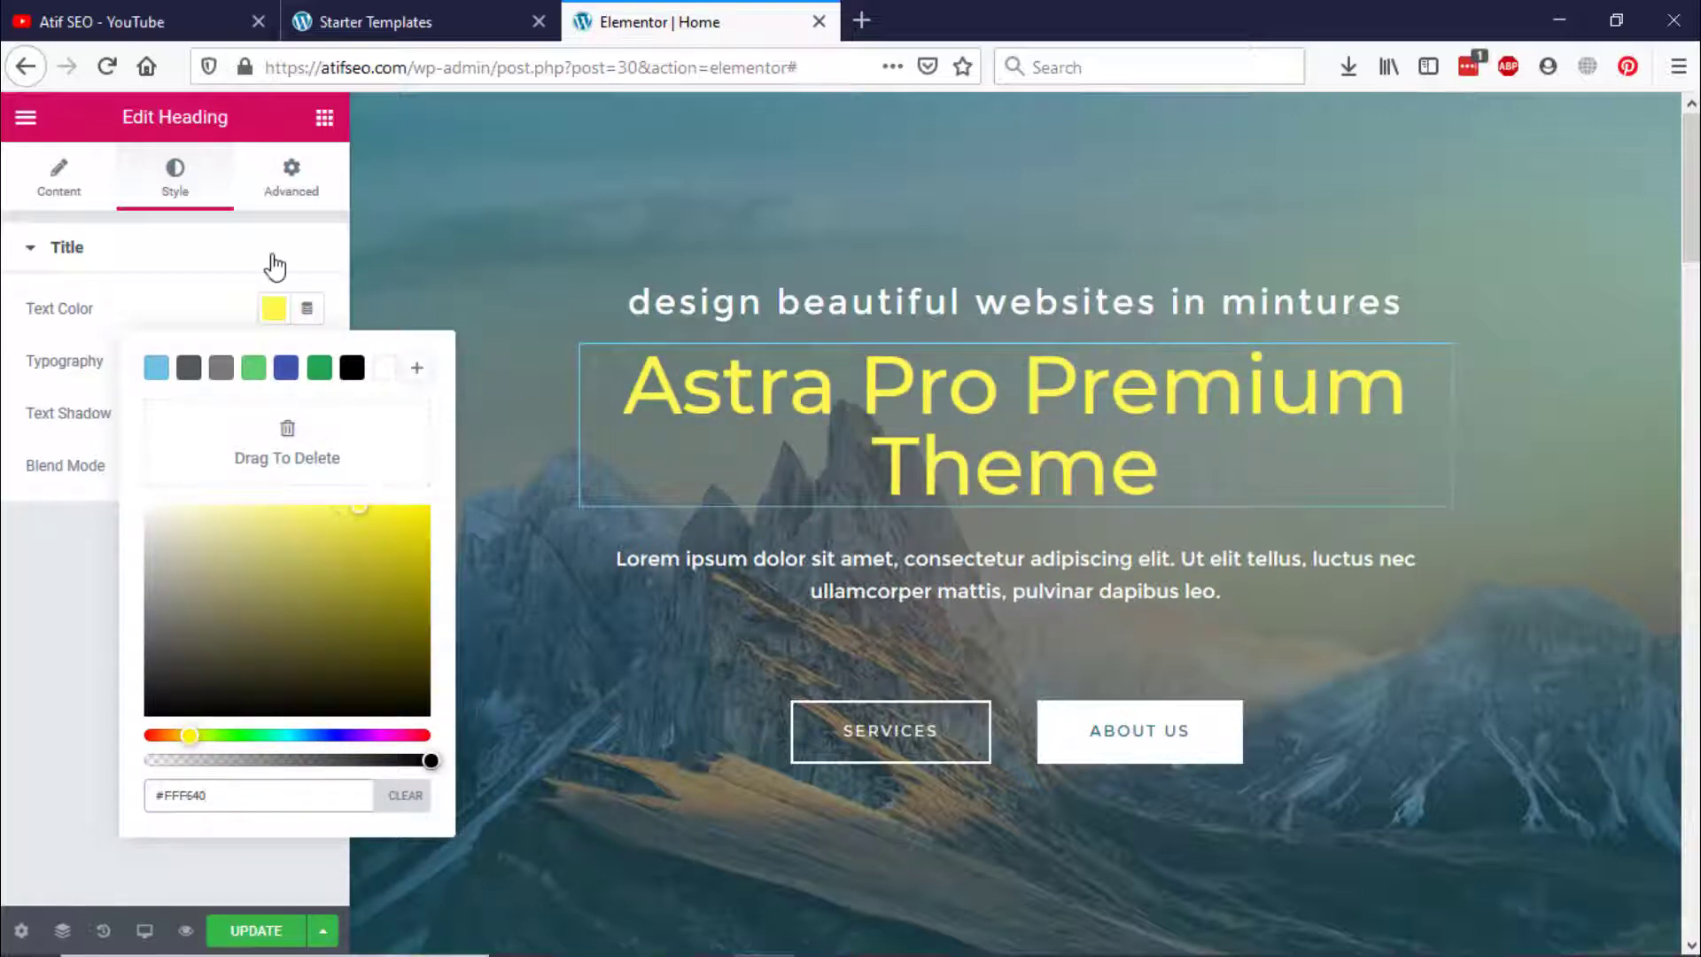
click(283, 178)
Step: Give the main heading the Fade In Up entrance animation
click(284, 177)
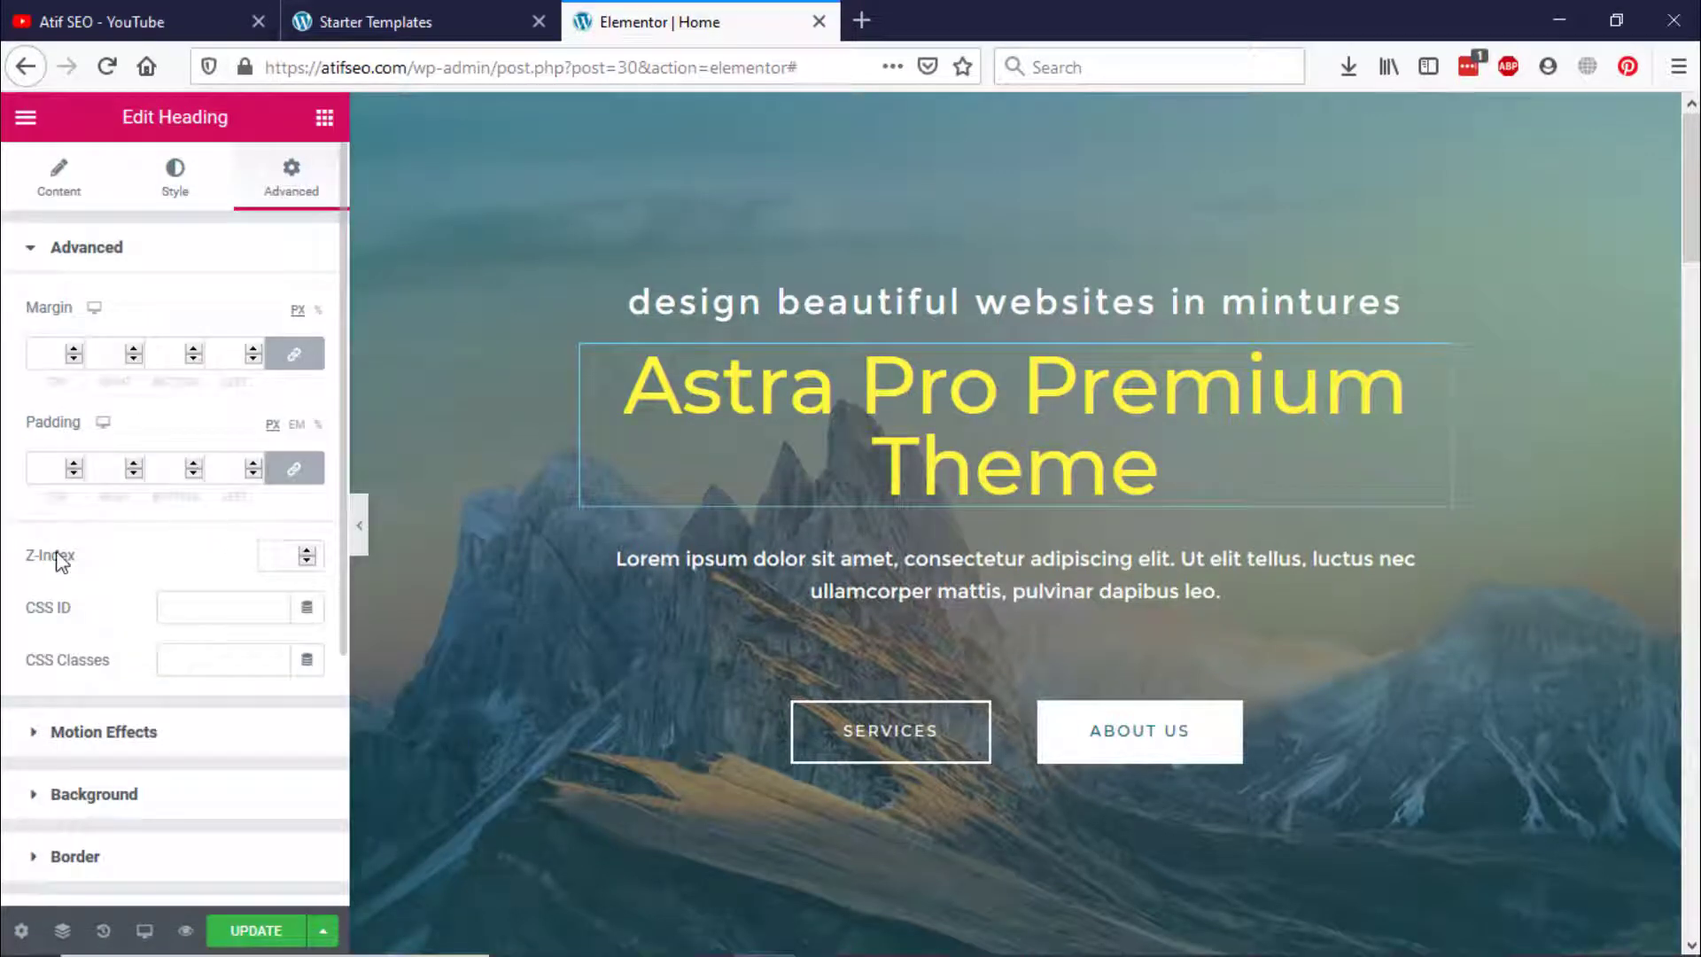
click(91, 733)
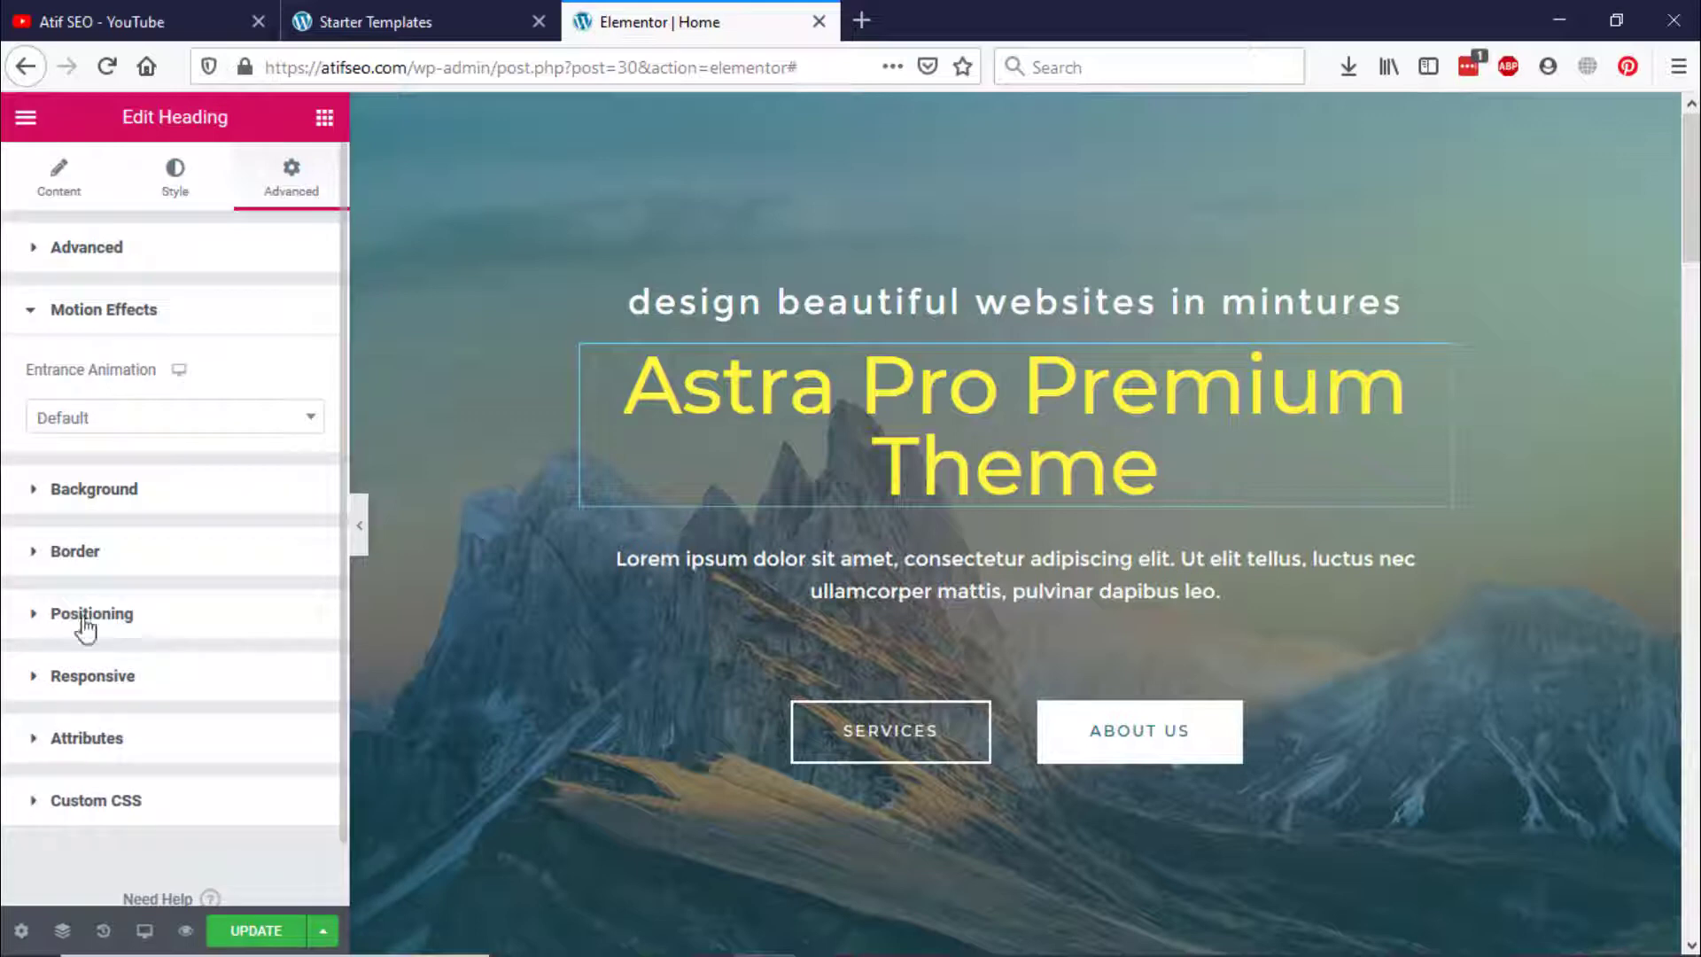
click(159, 437)
click(139, 551)
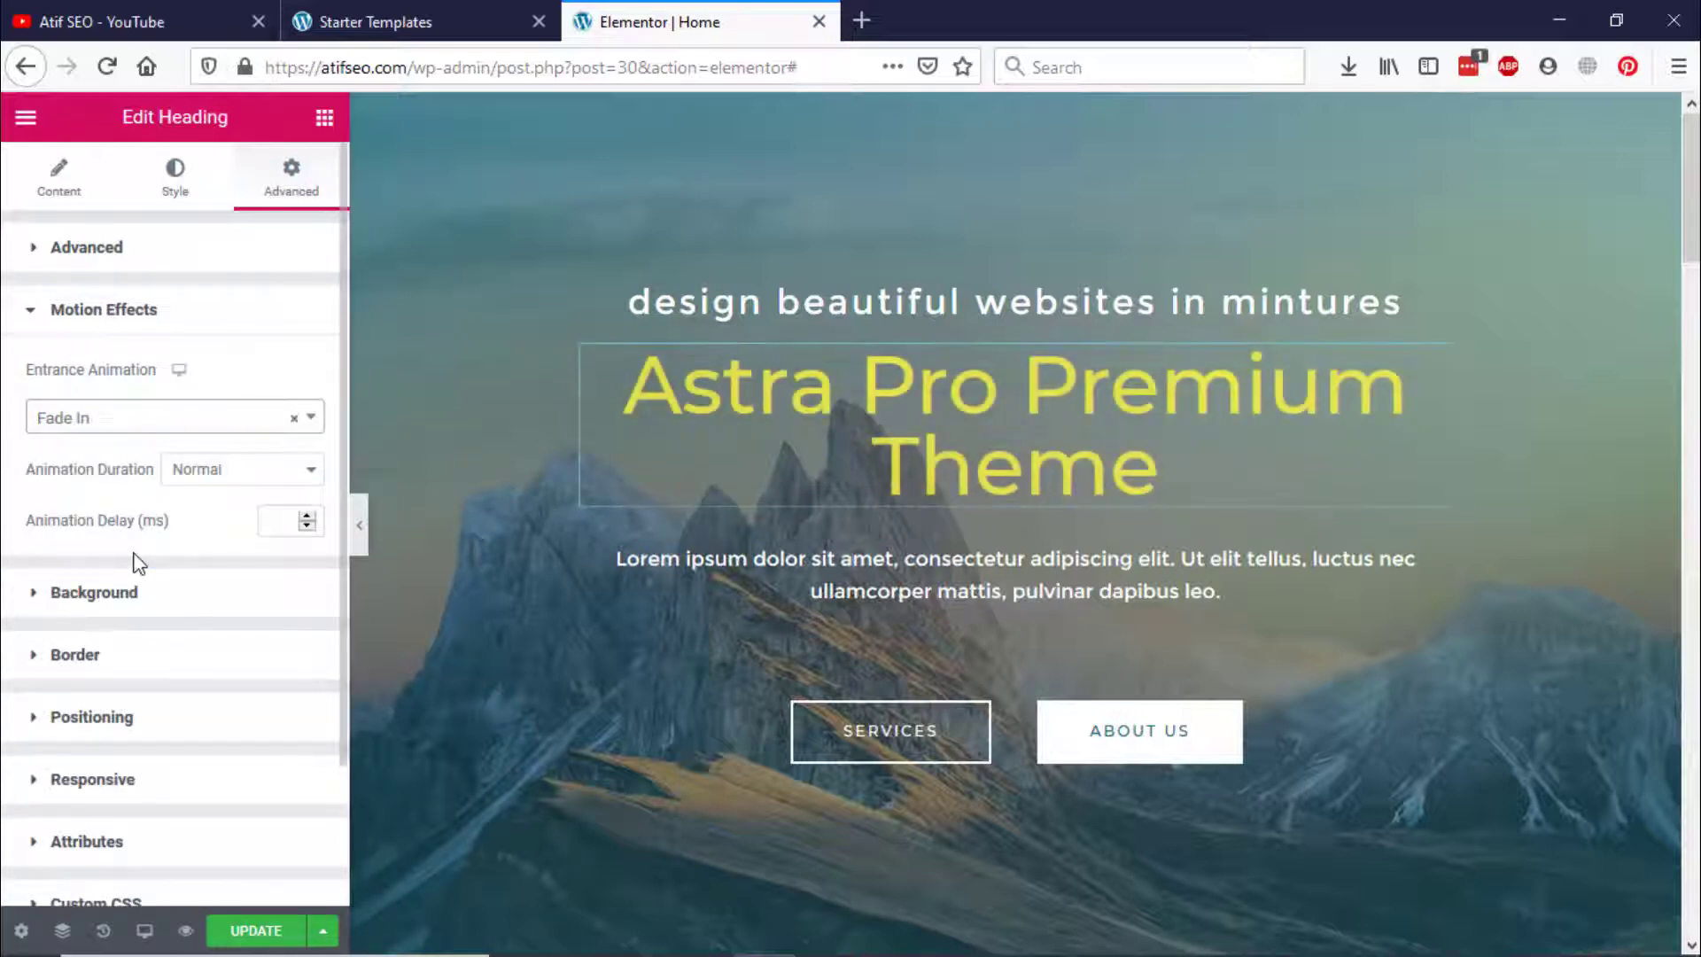
click(152, 424)
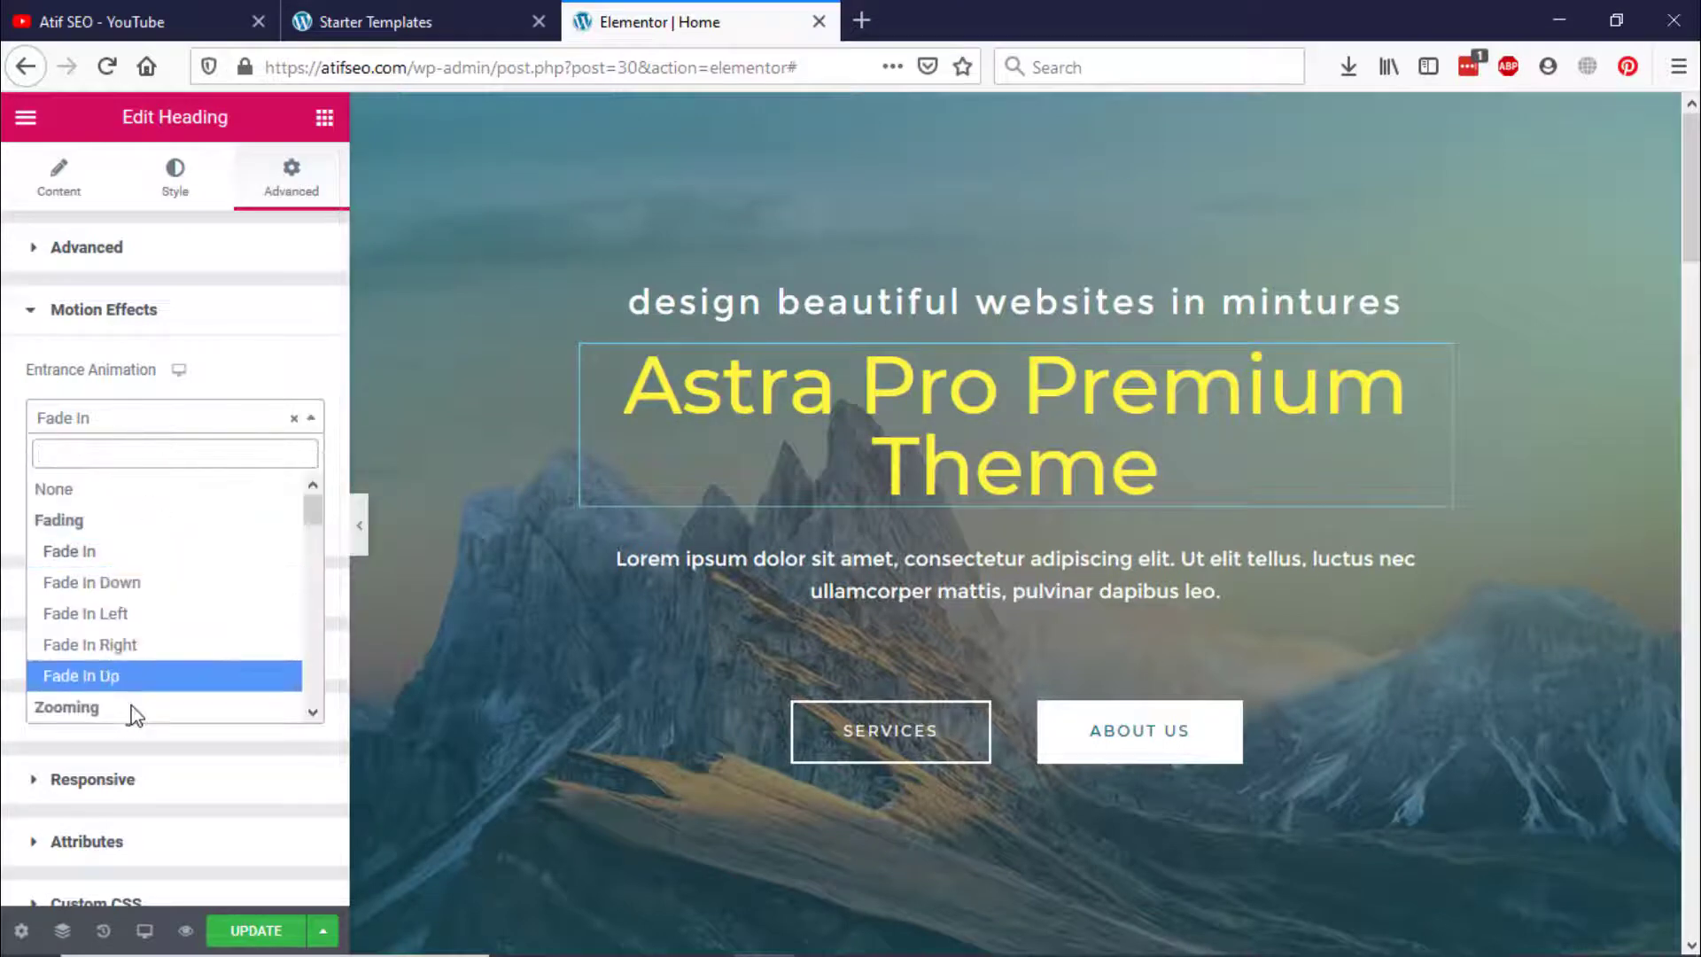
click(122, 678)
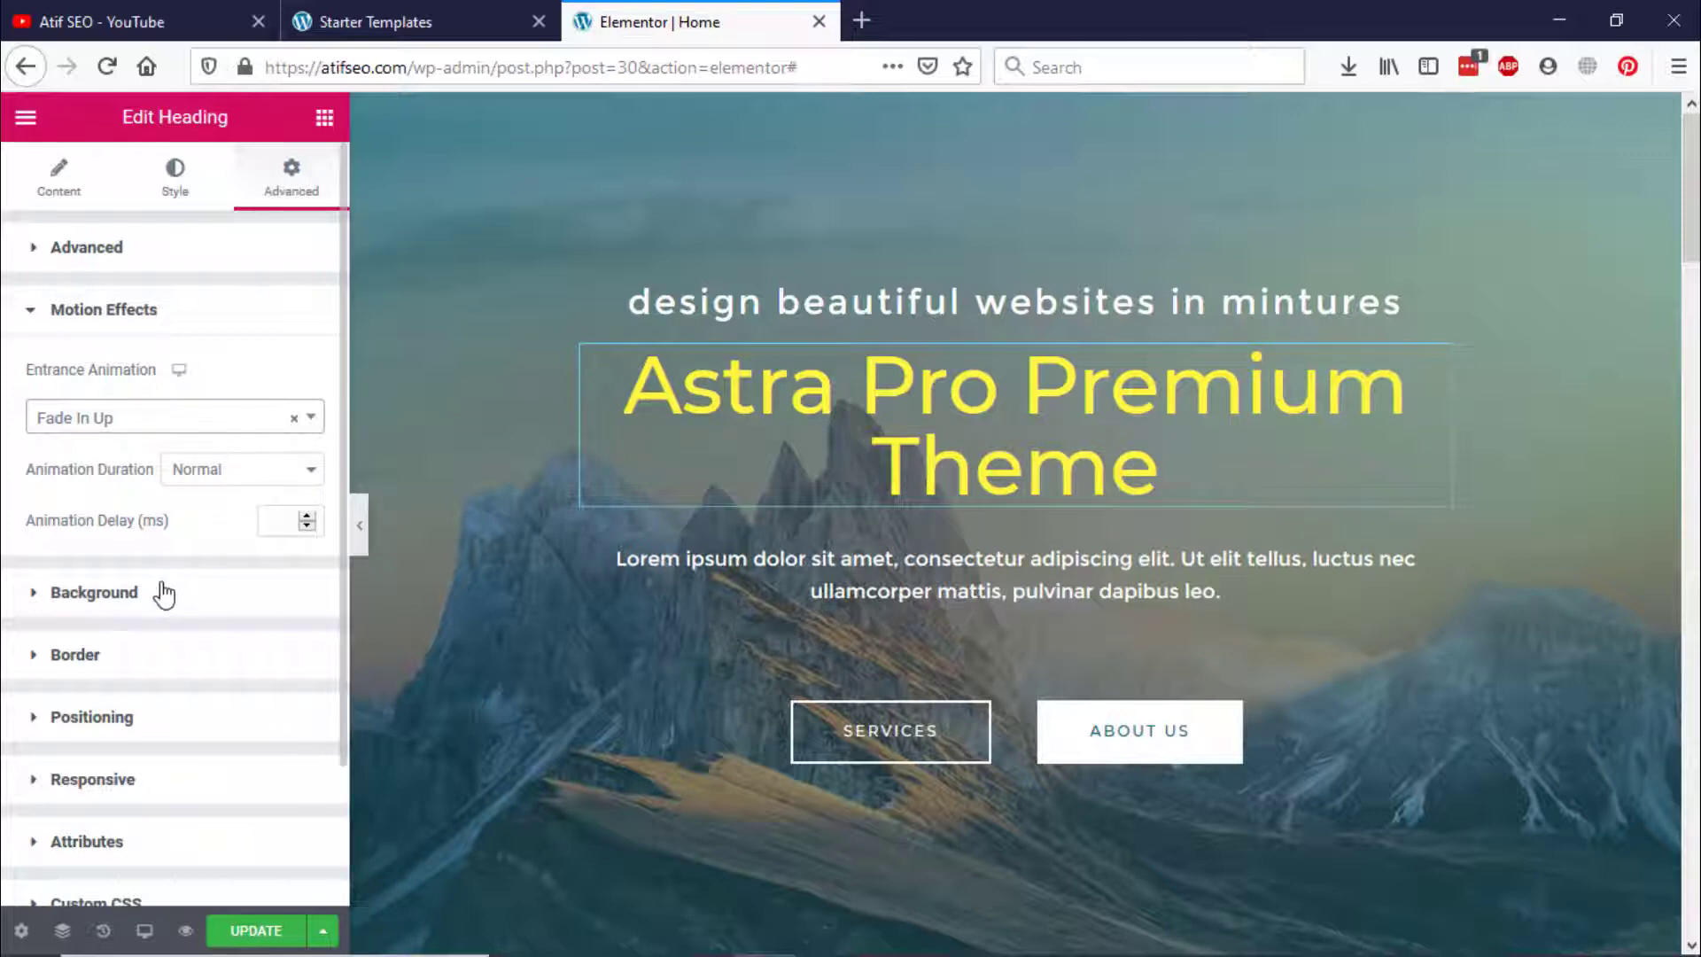
Step: Give the main heading a gradient background with green #61CE70 as its first colour
click(164, 594)
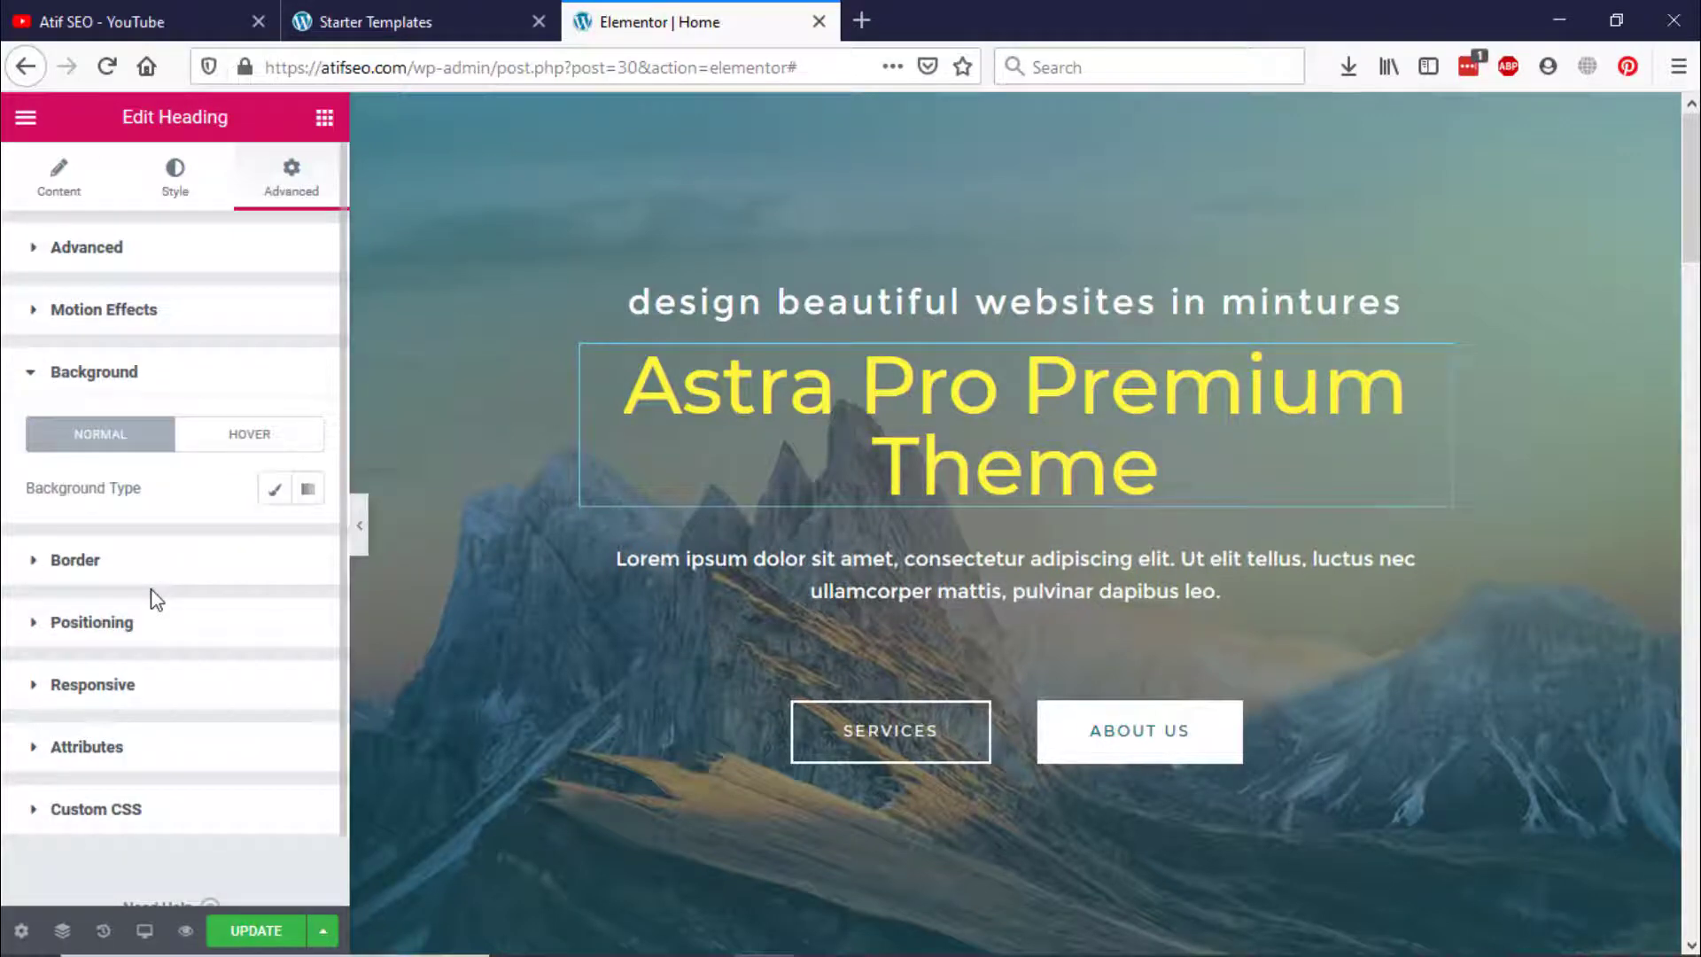
click(275, 492)
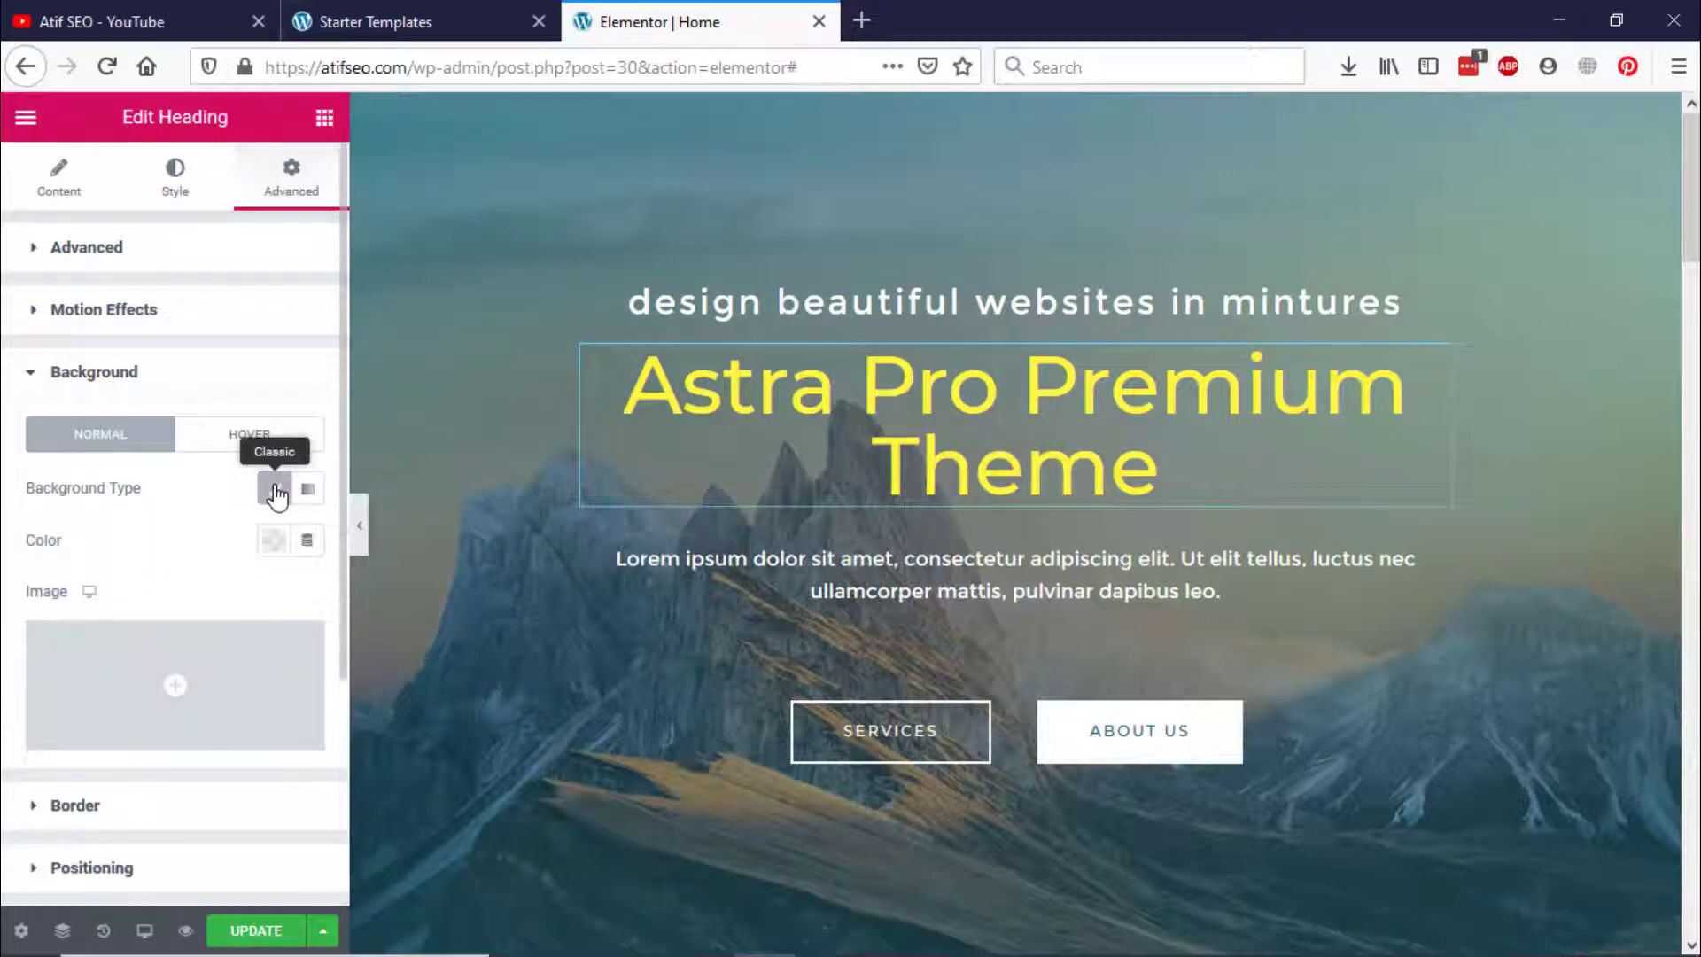
click(274, 493)
click(308, 488)
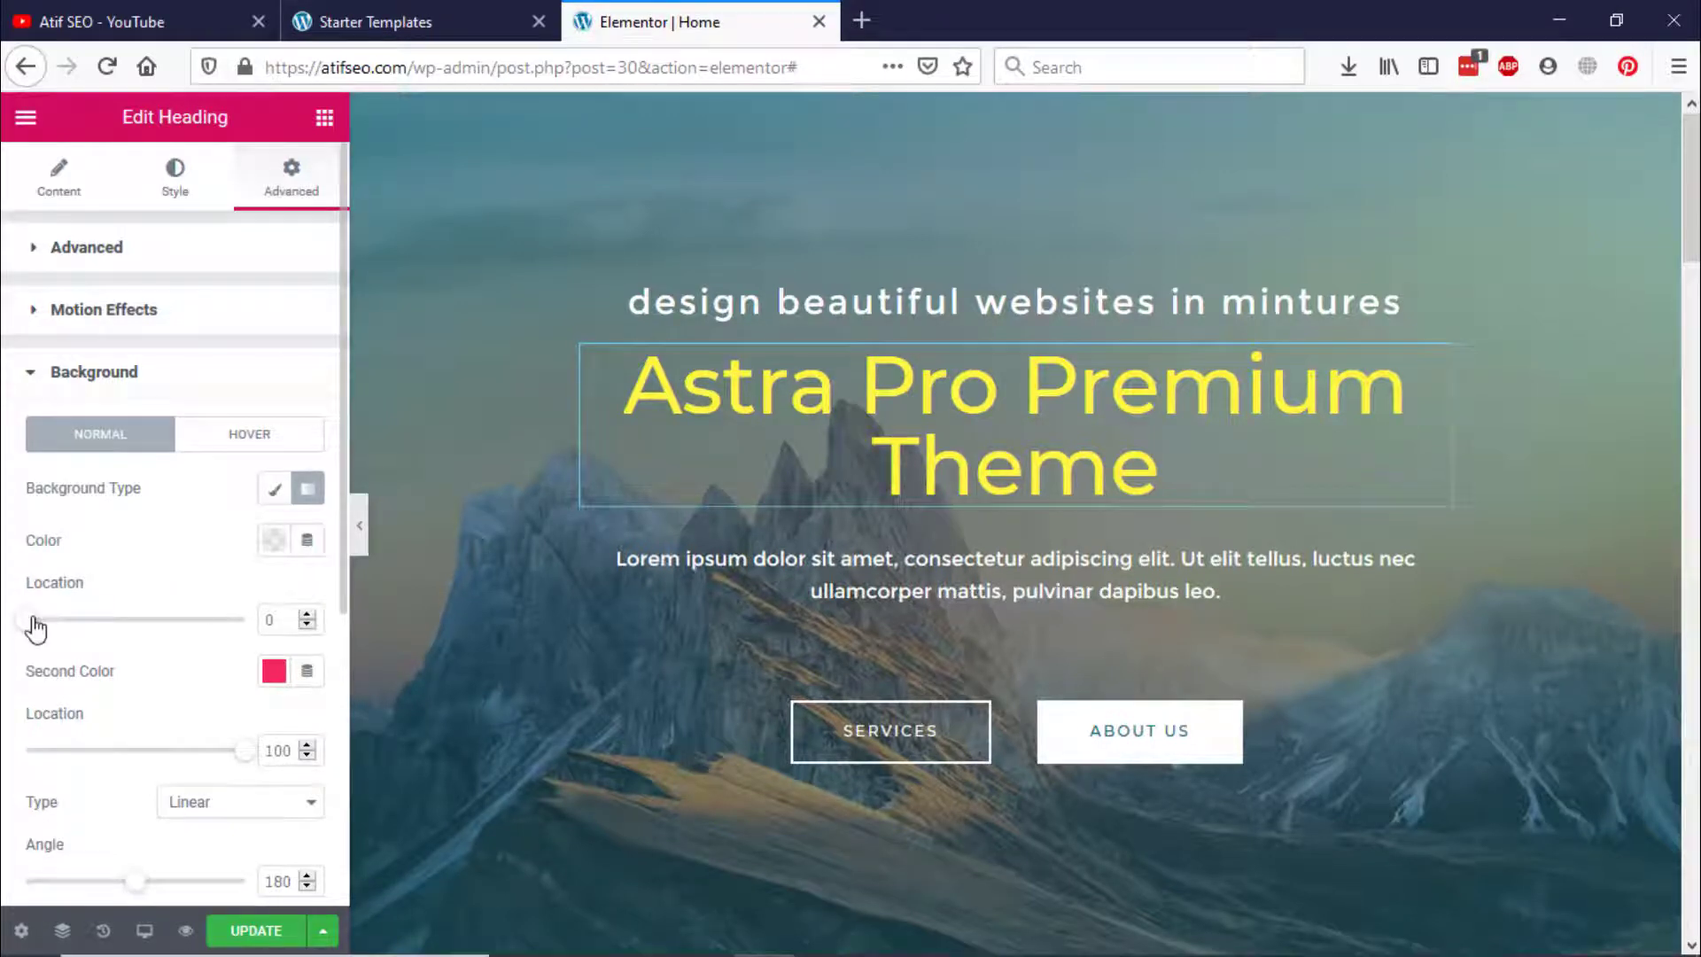
click(275, 540)
click(254, 565)
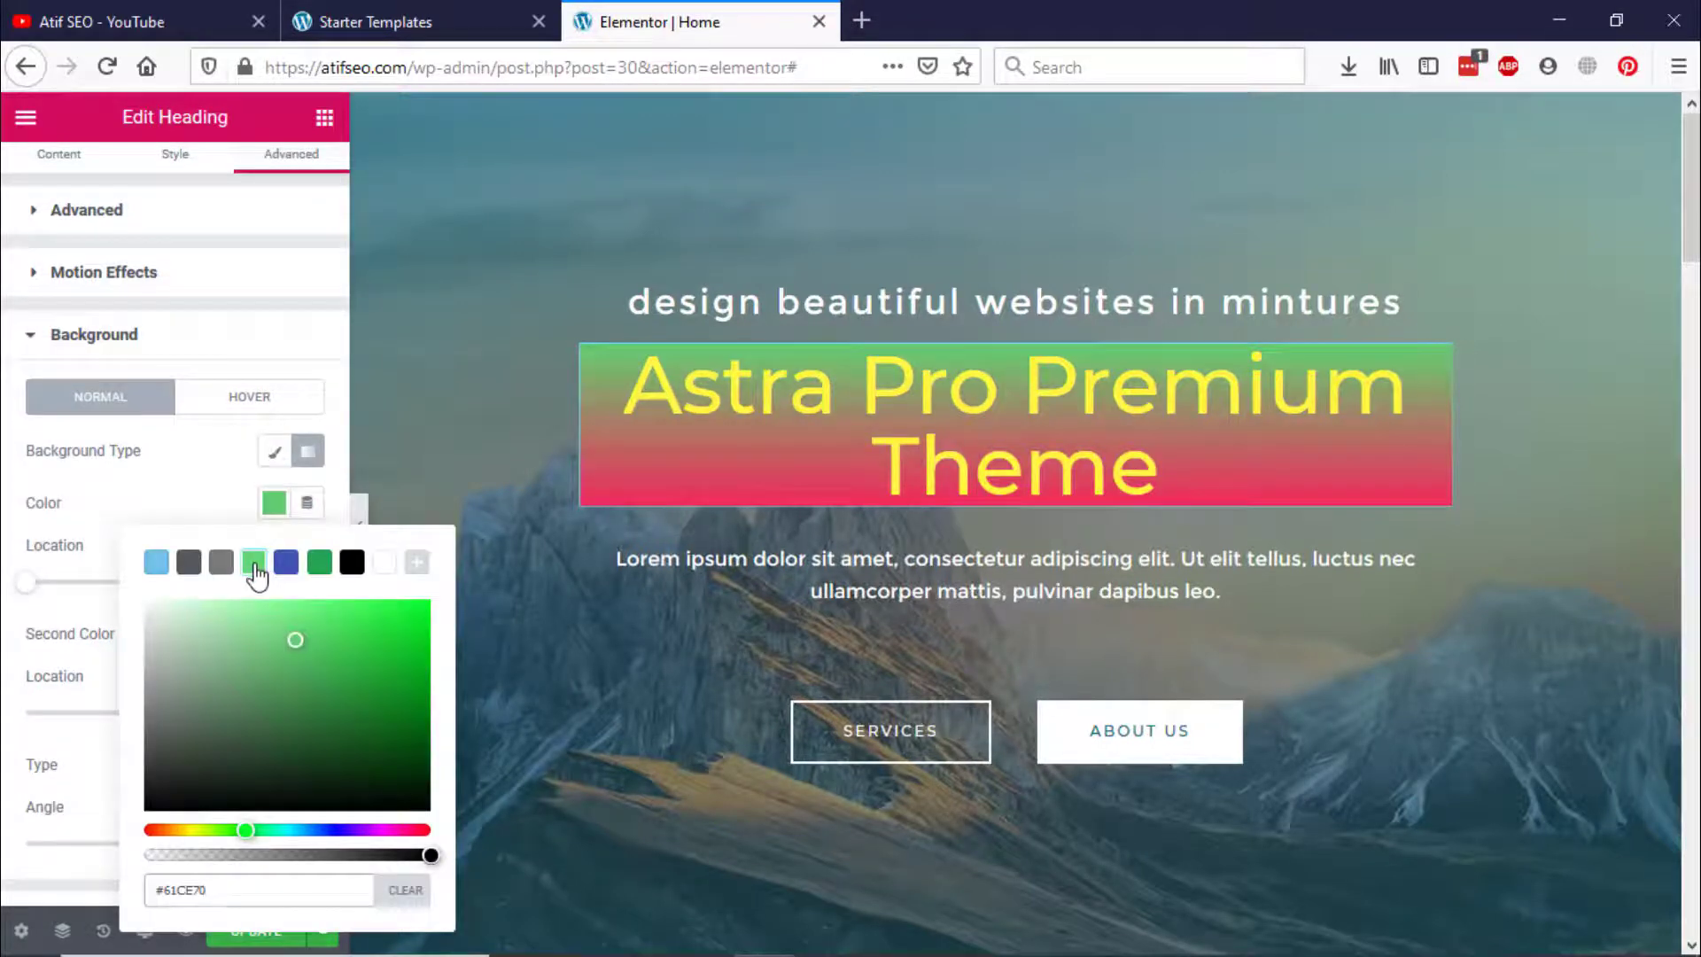
click(253, 509)
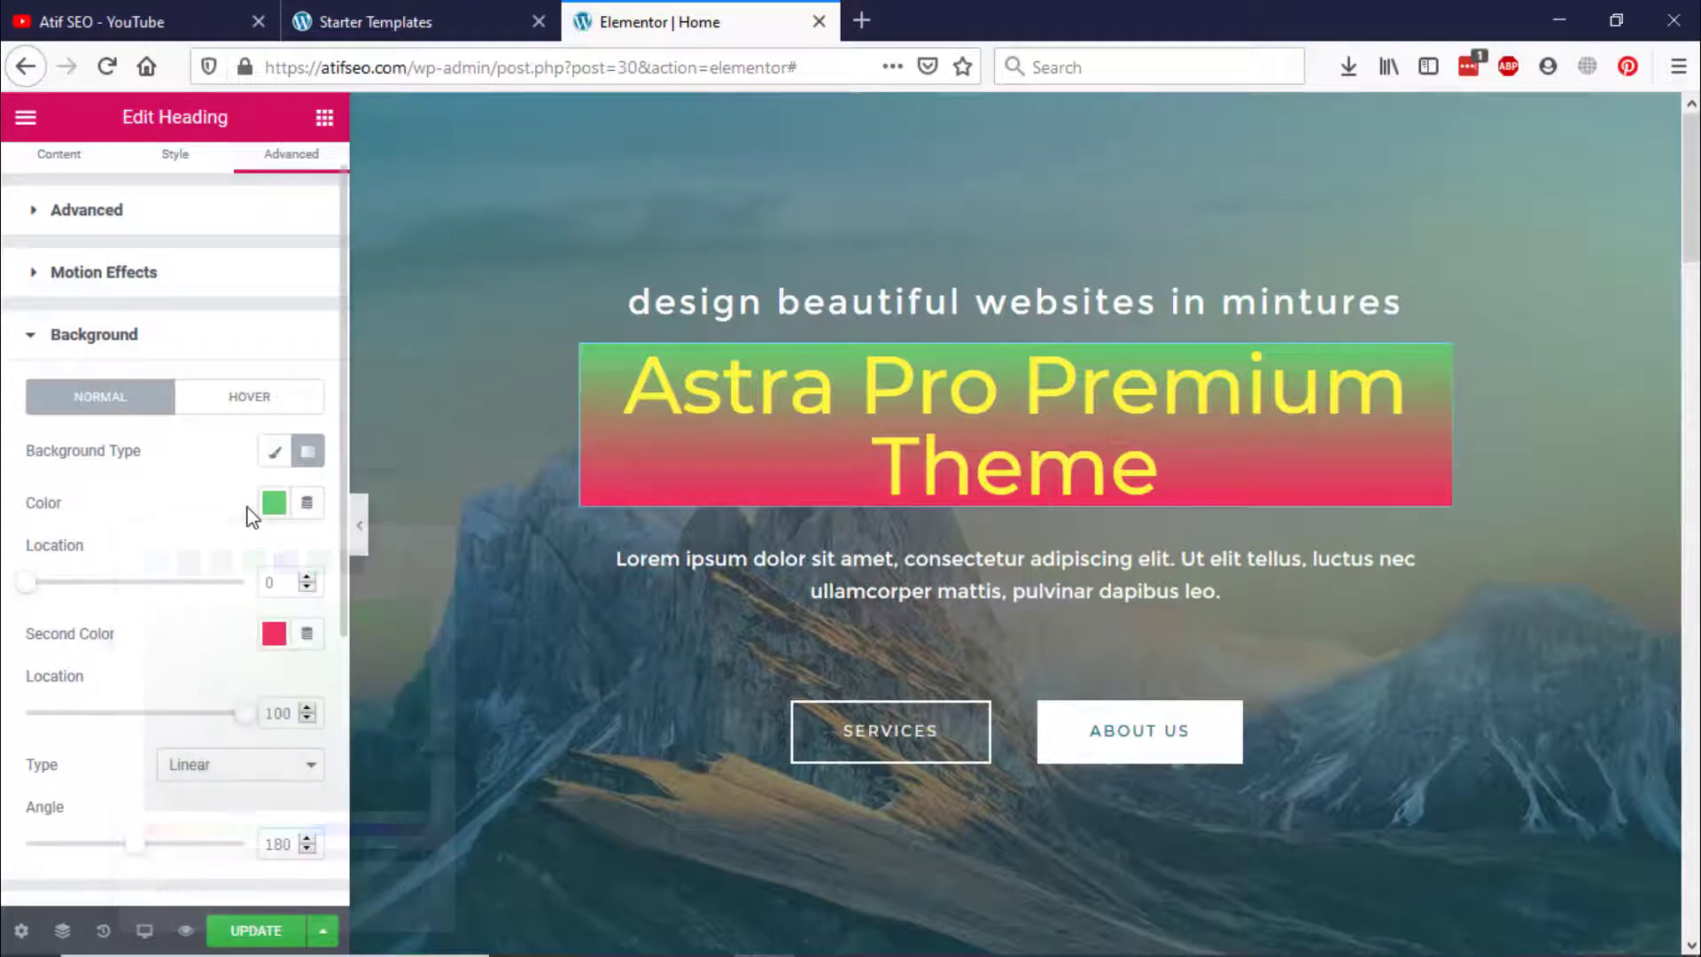
Step: Set the second colour of the heading's background gradient to a muted greyish mauve
click(274, 634)
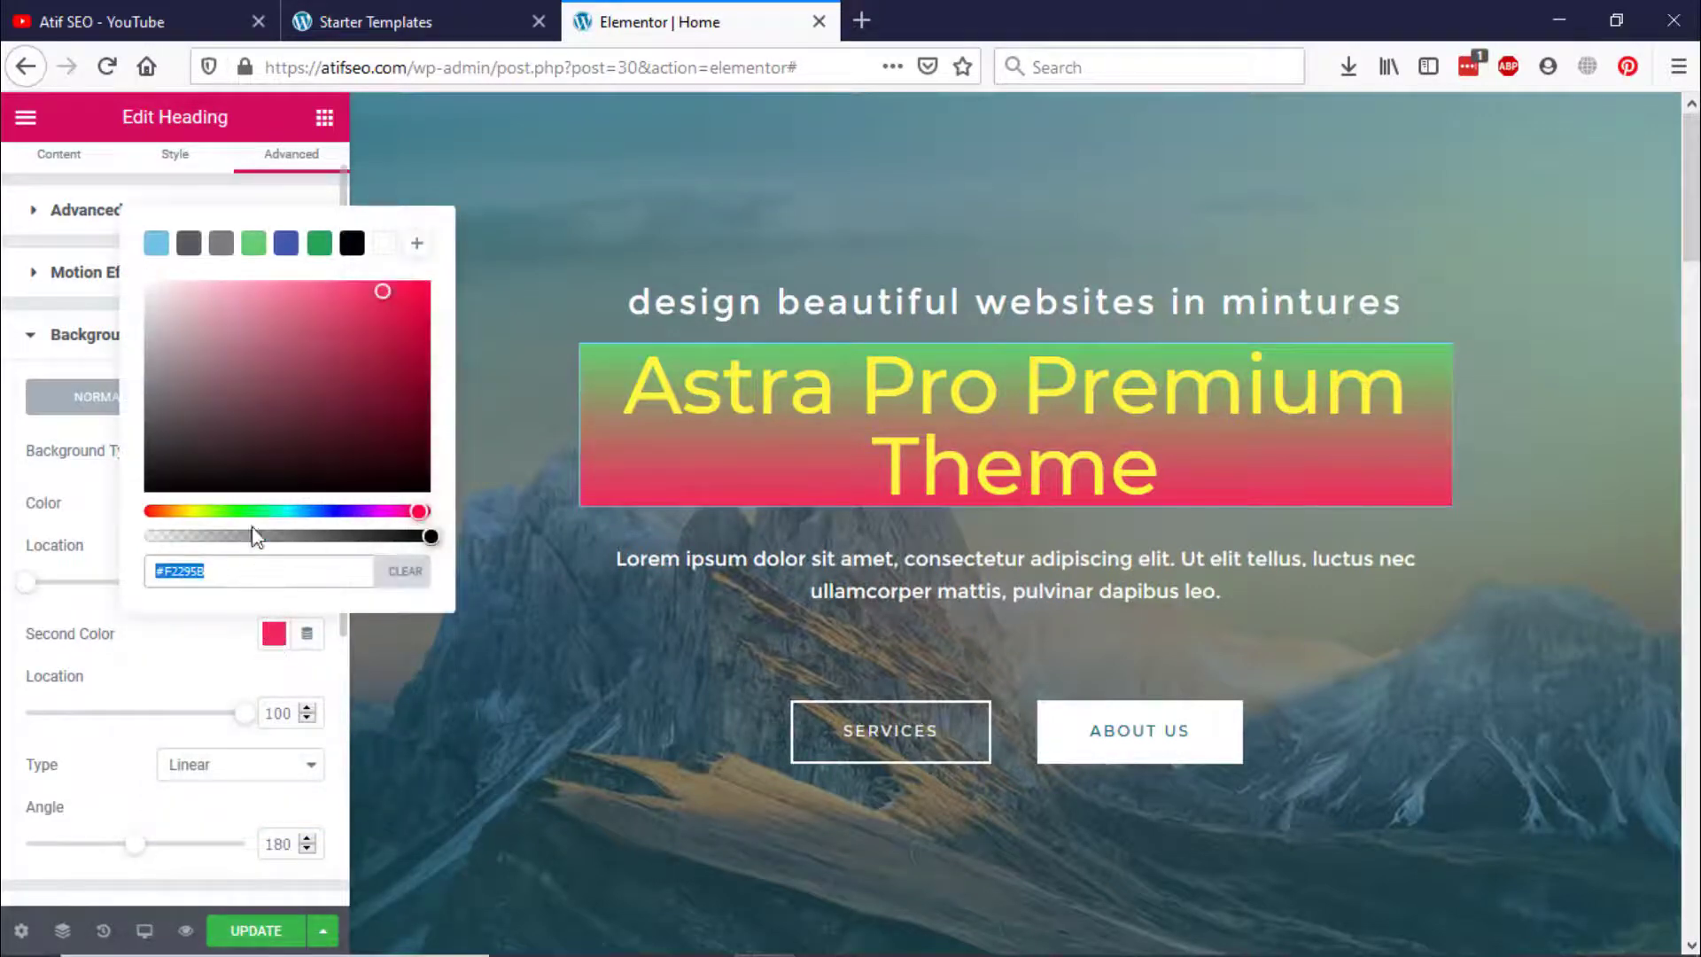
click(190, 314)
drag(163, 282, 124, 275)
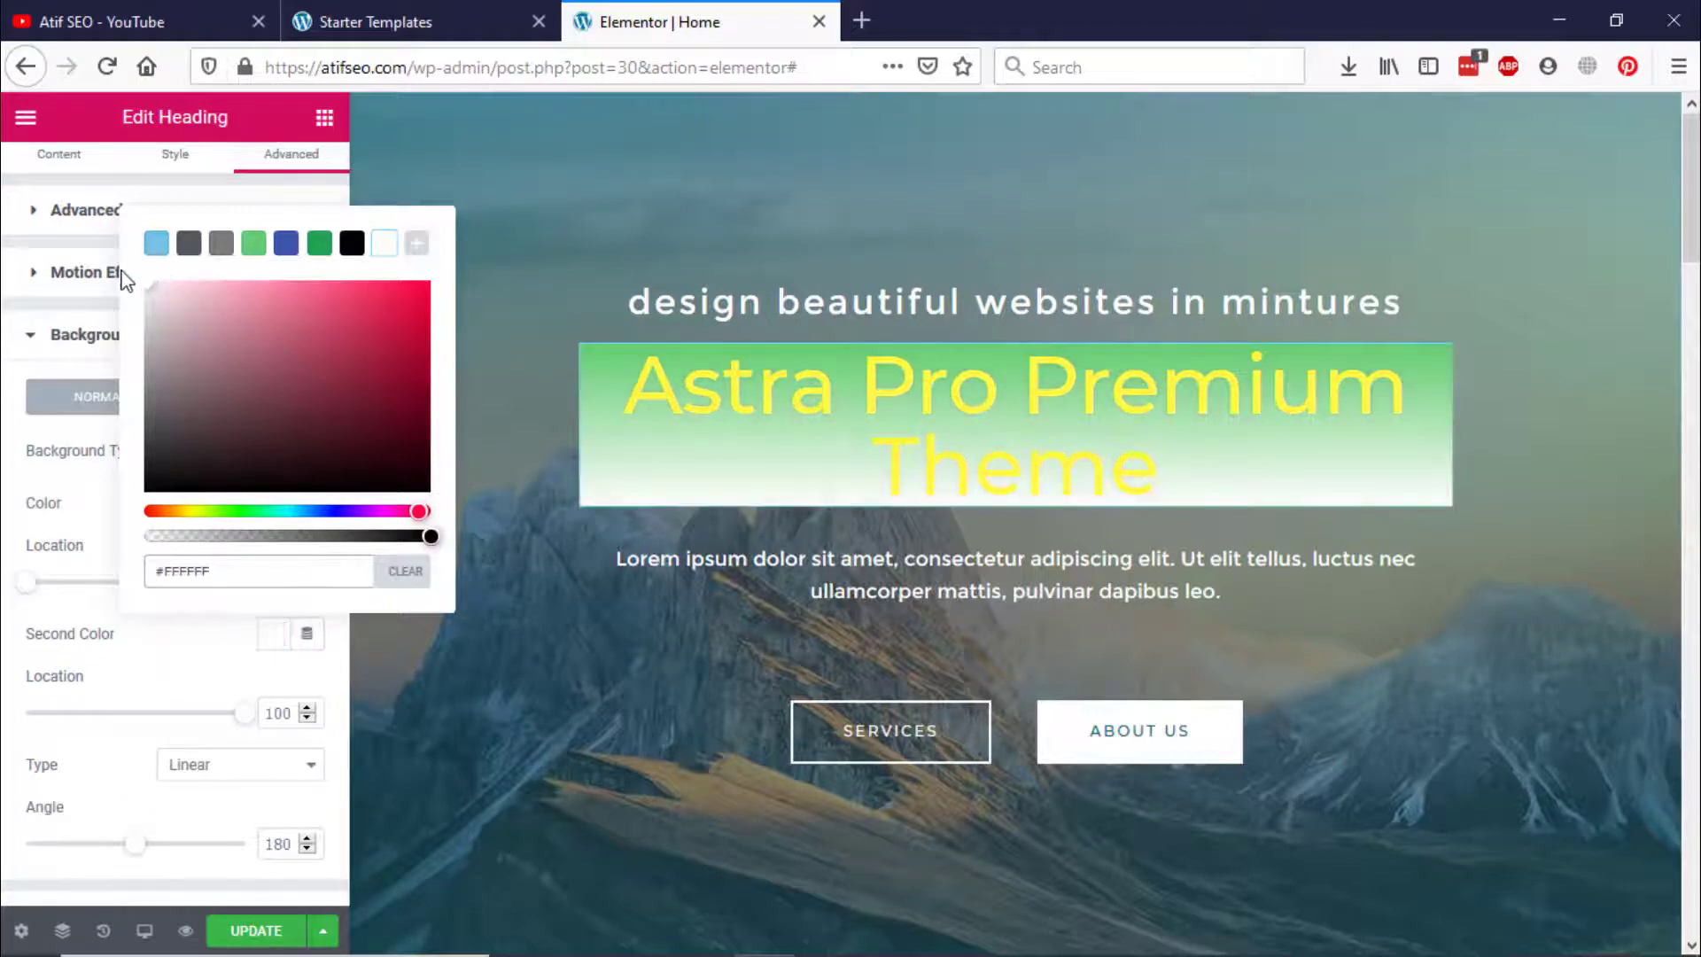
click(94, 286)
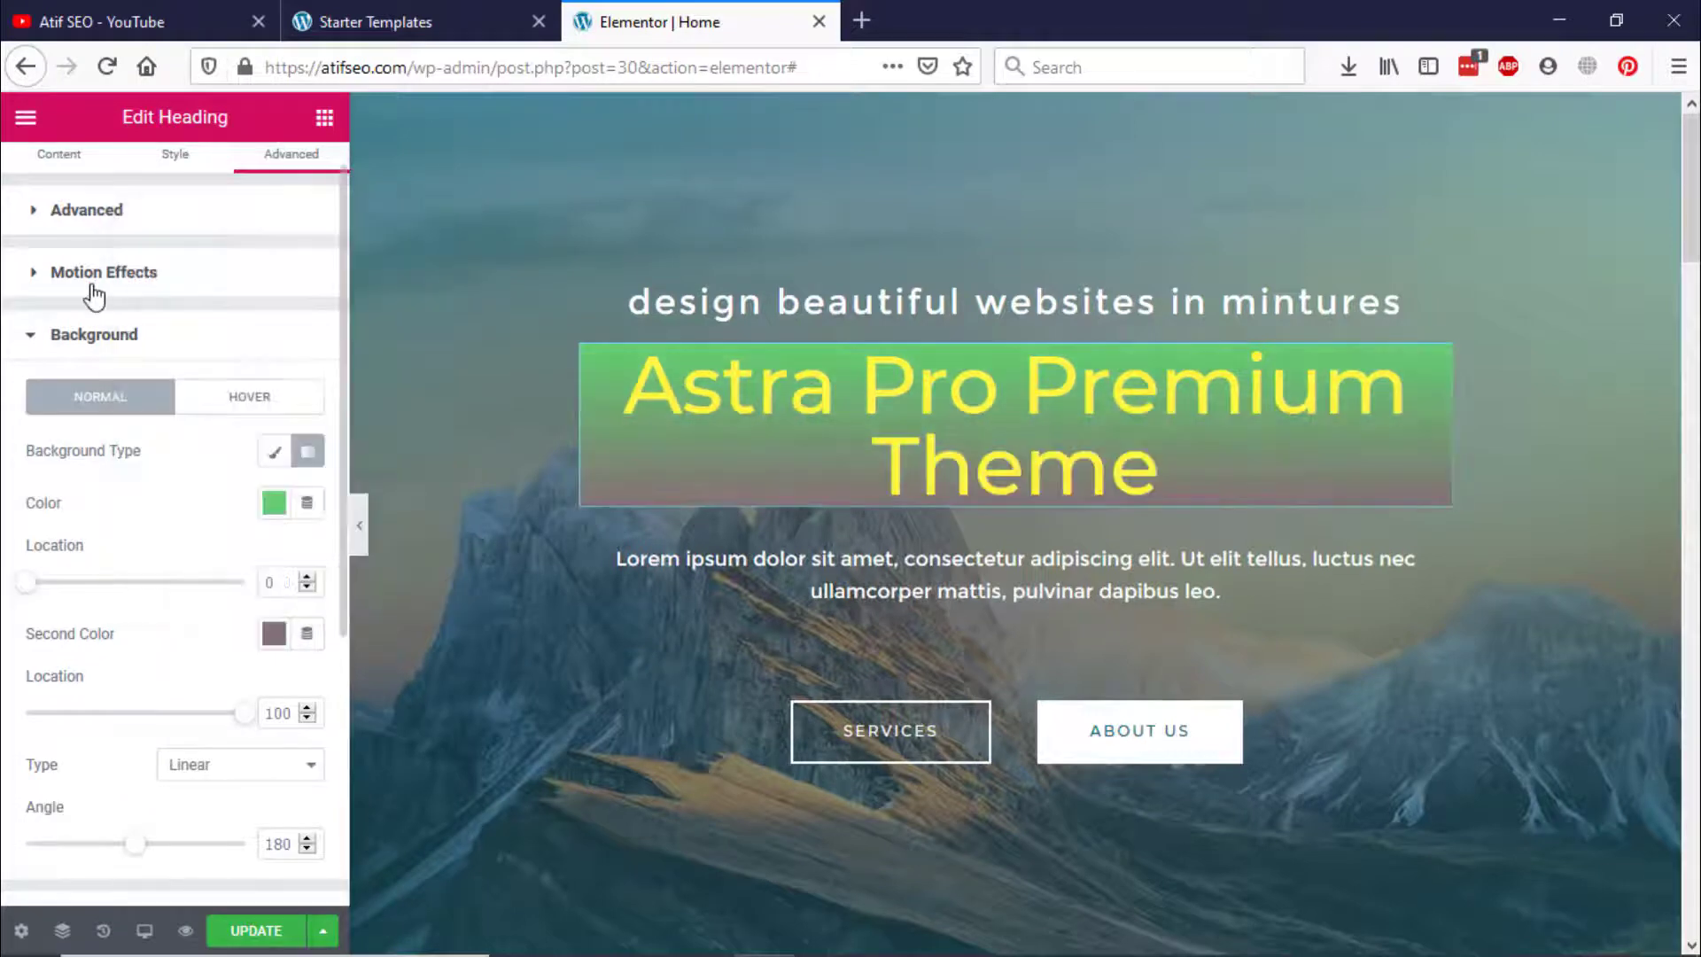
Step: Change the main heading's font family to a jagged, horror-style display font and update the page
click(189, 170)
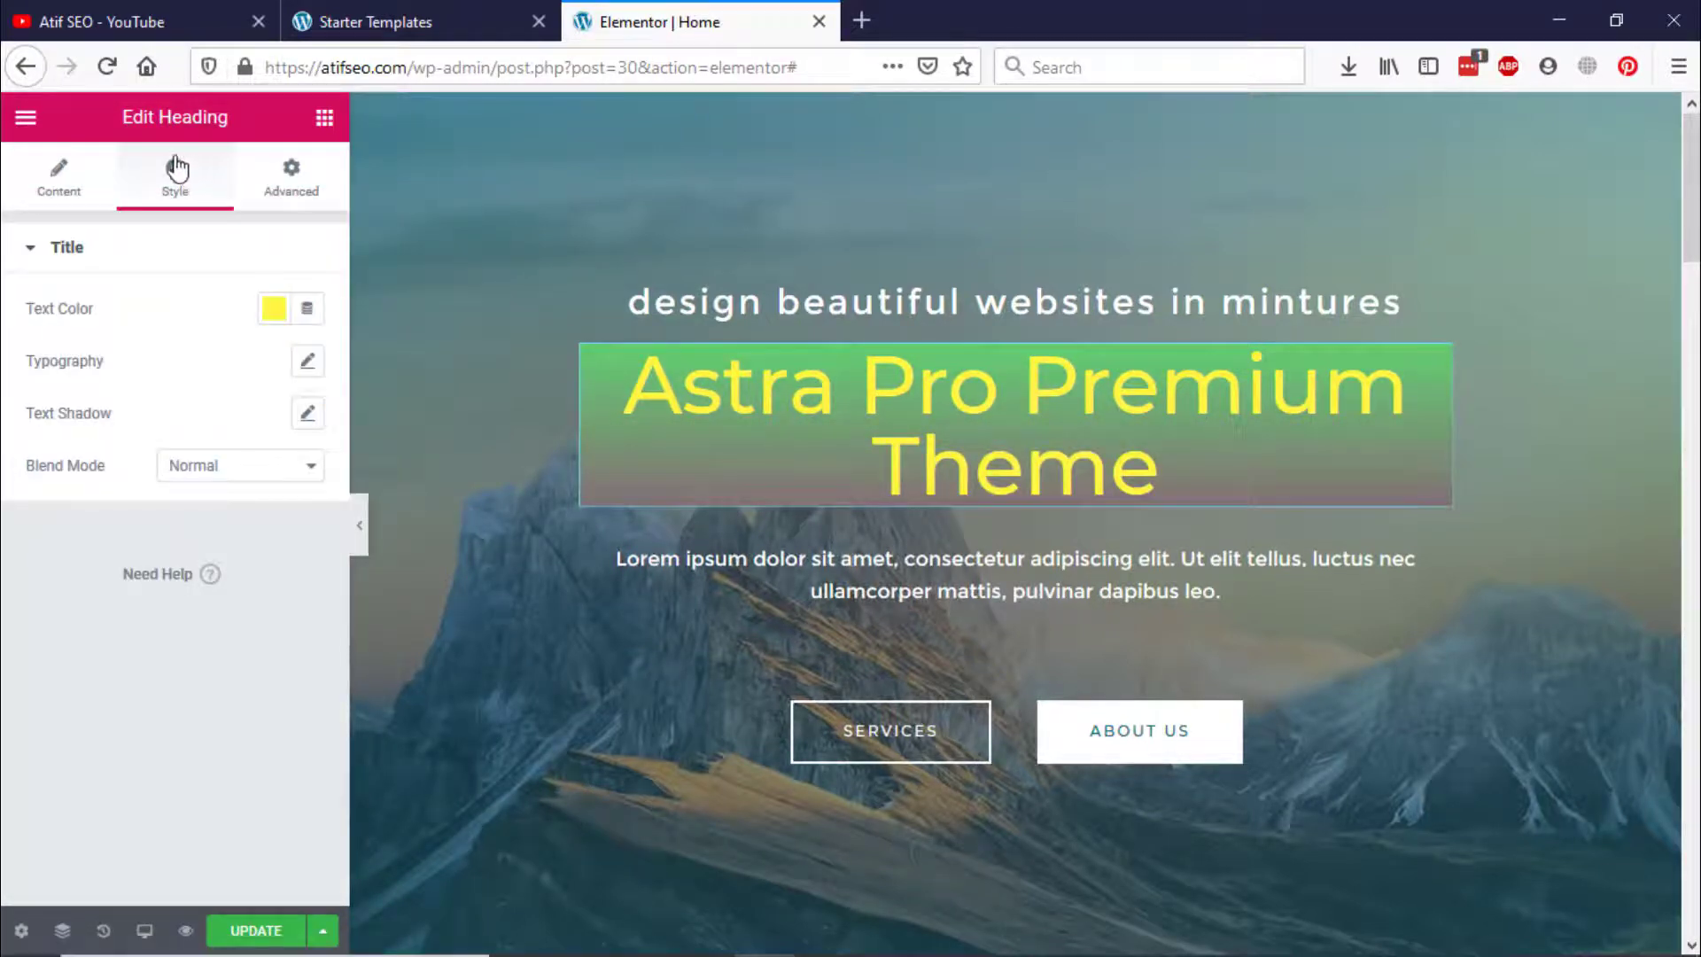
click(310, 360)
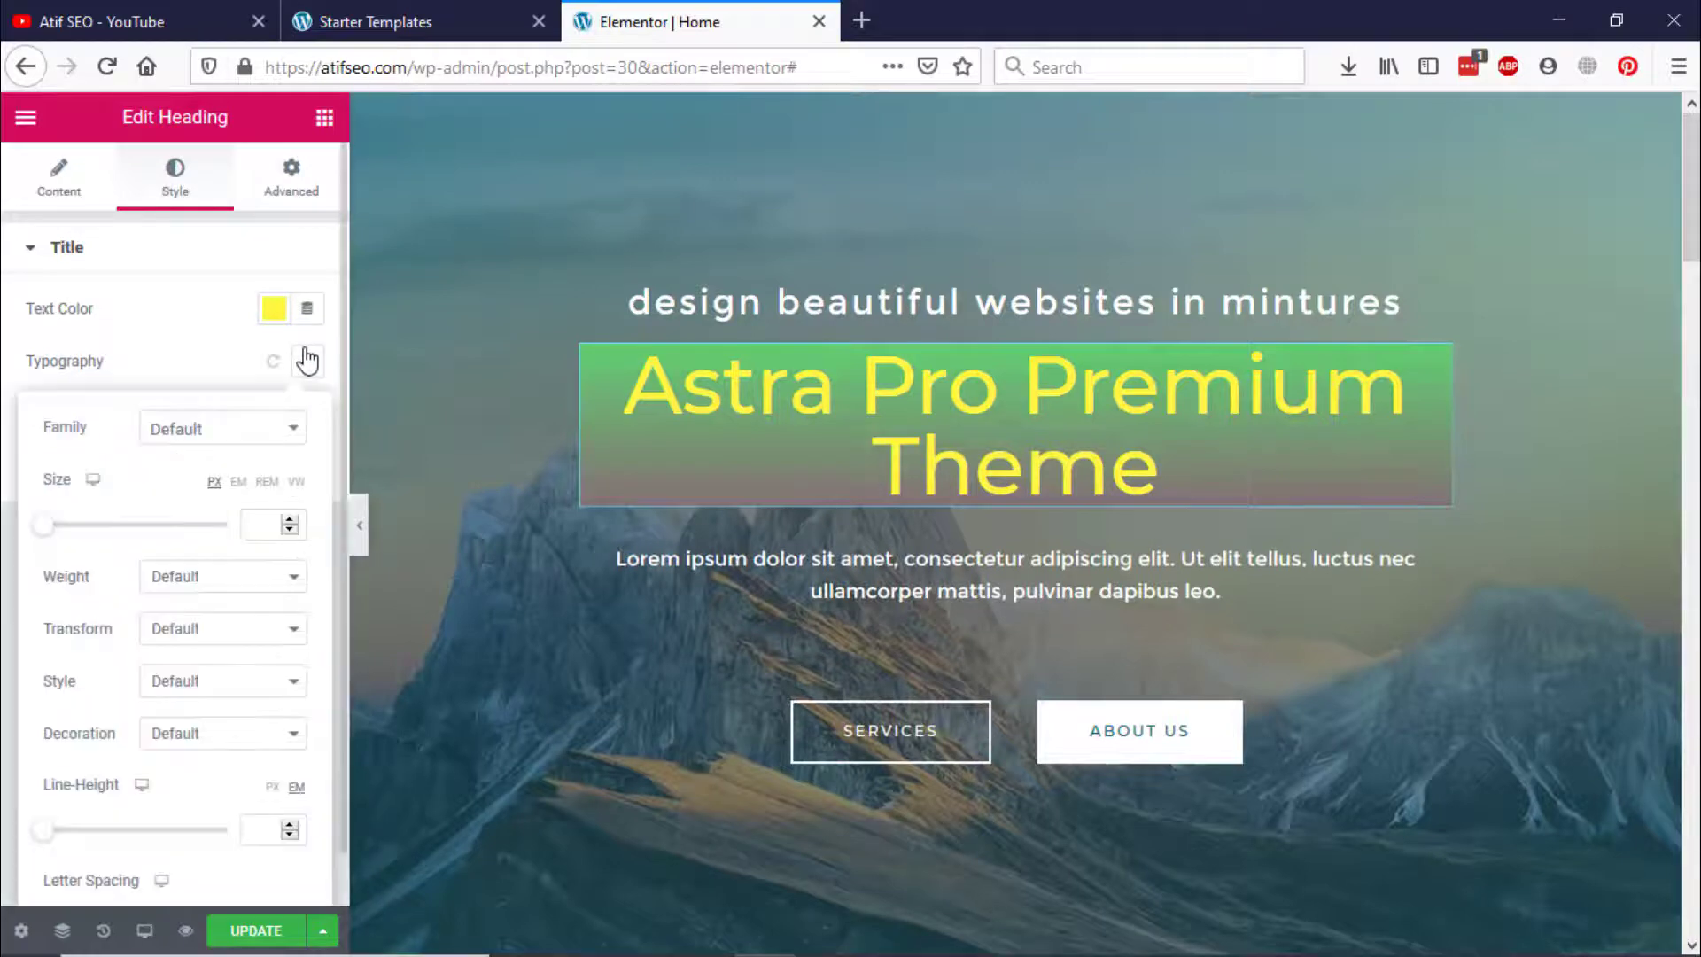
click(252, 437)
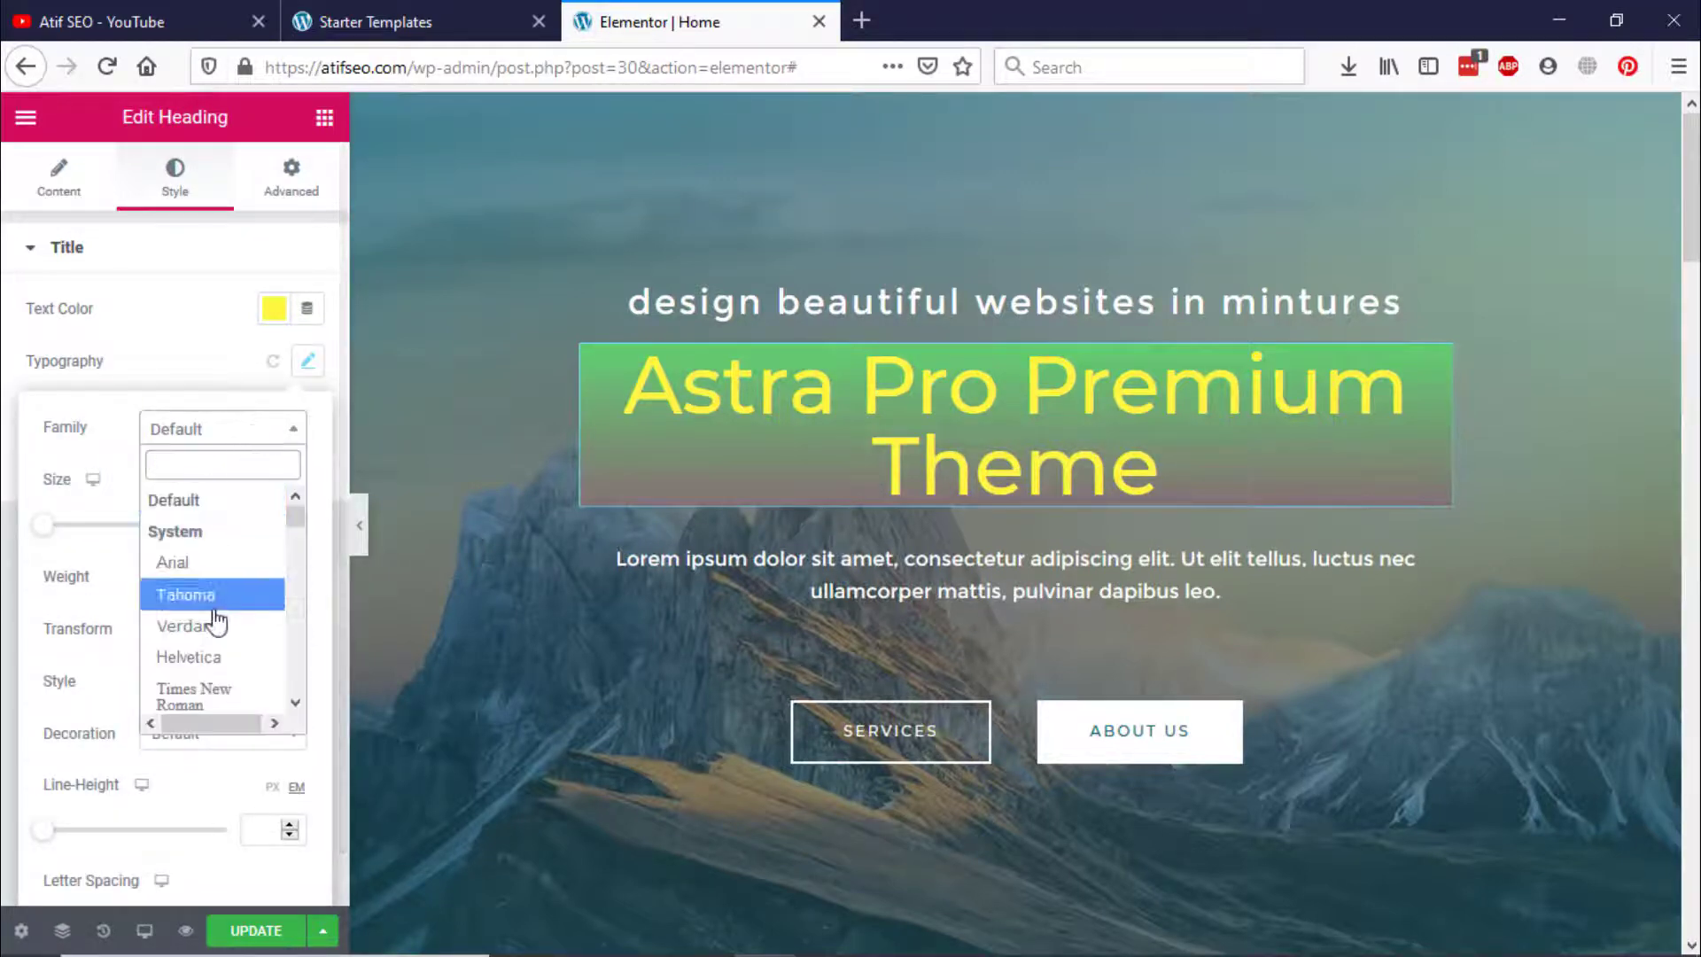
scroll(216, 619, down, 5)
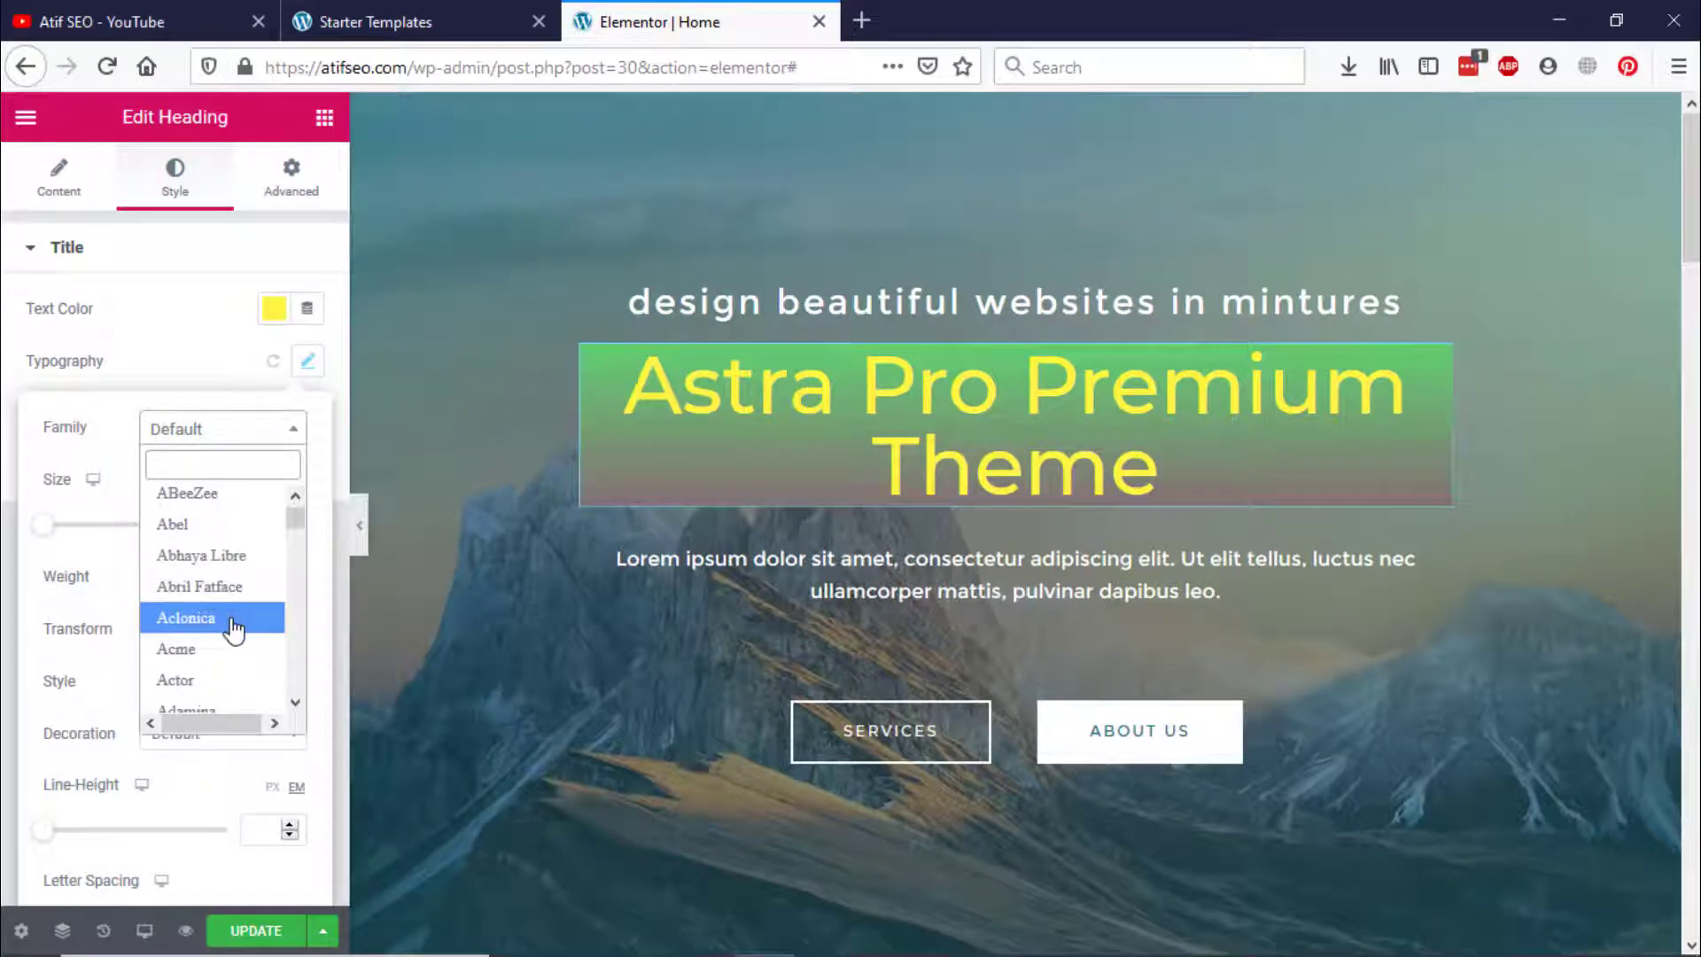
click(228, 625)
click(256, 437)
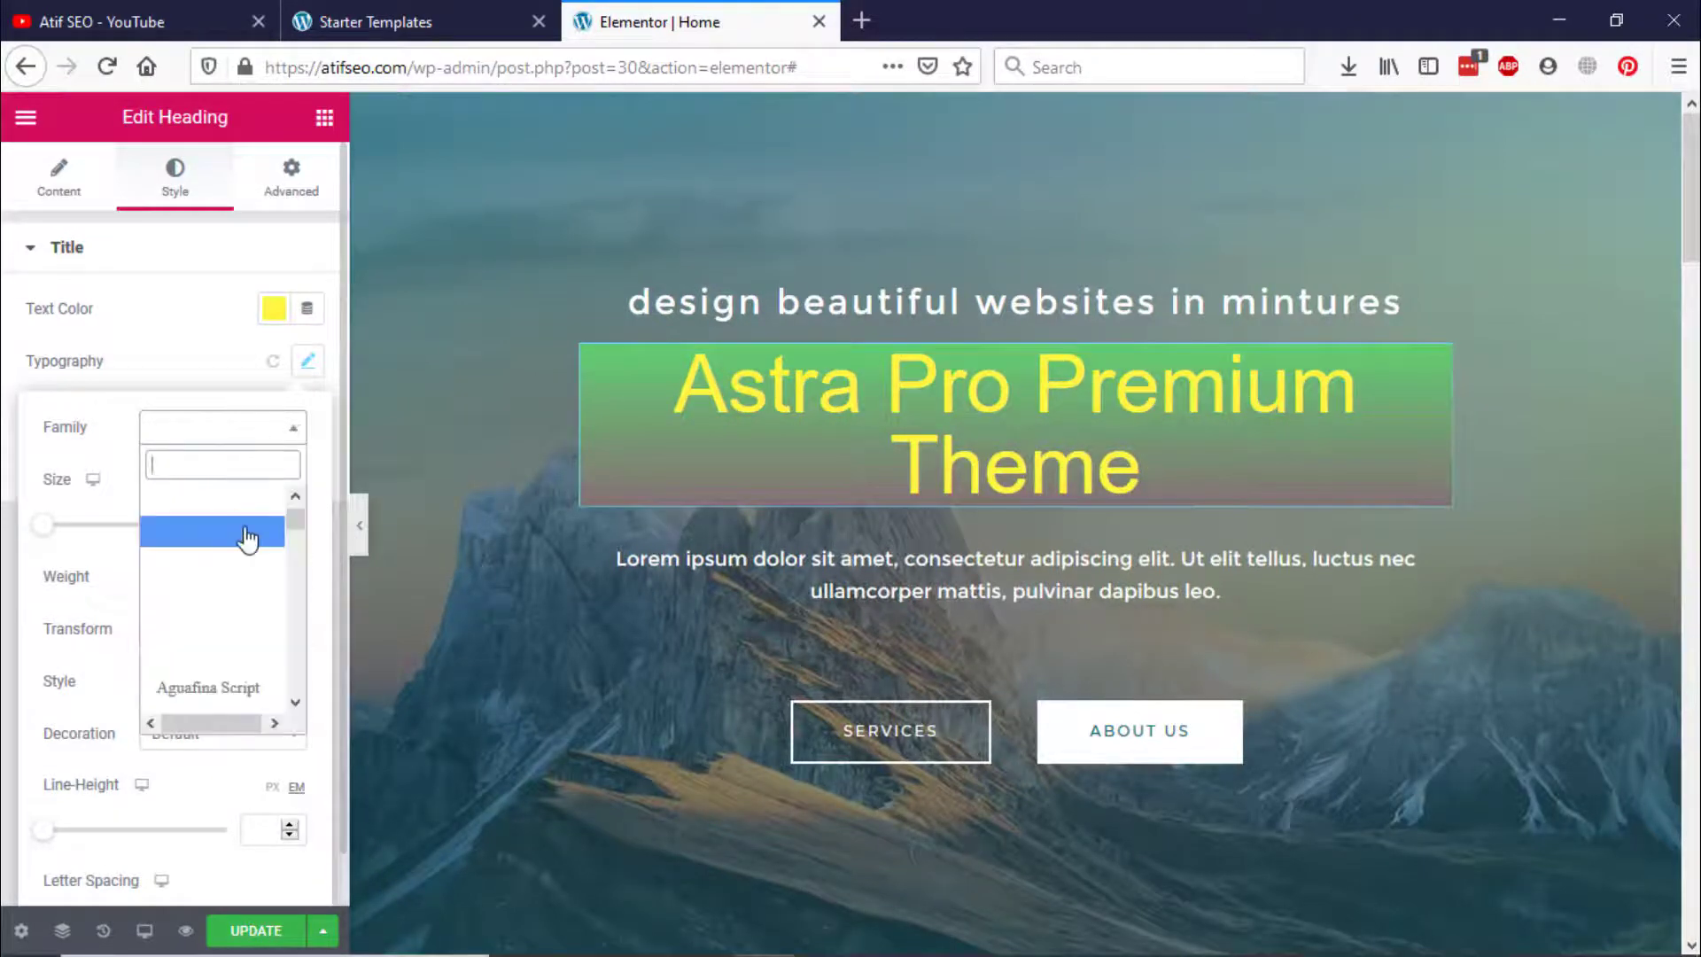
scroll(241, 554, down, 5)
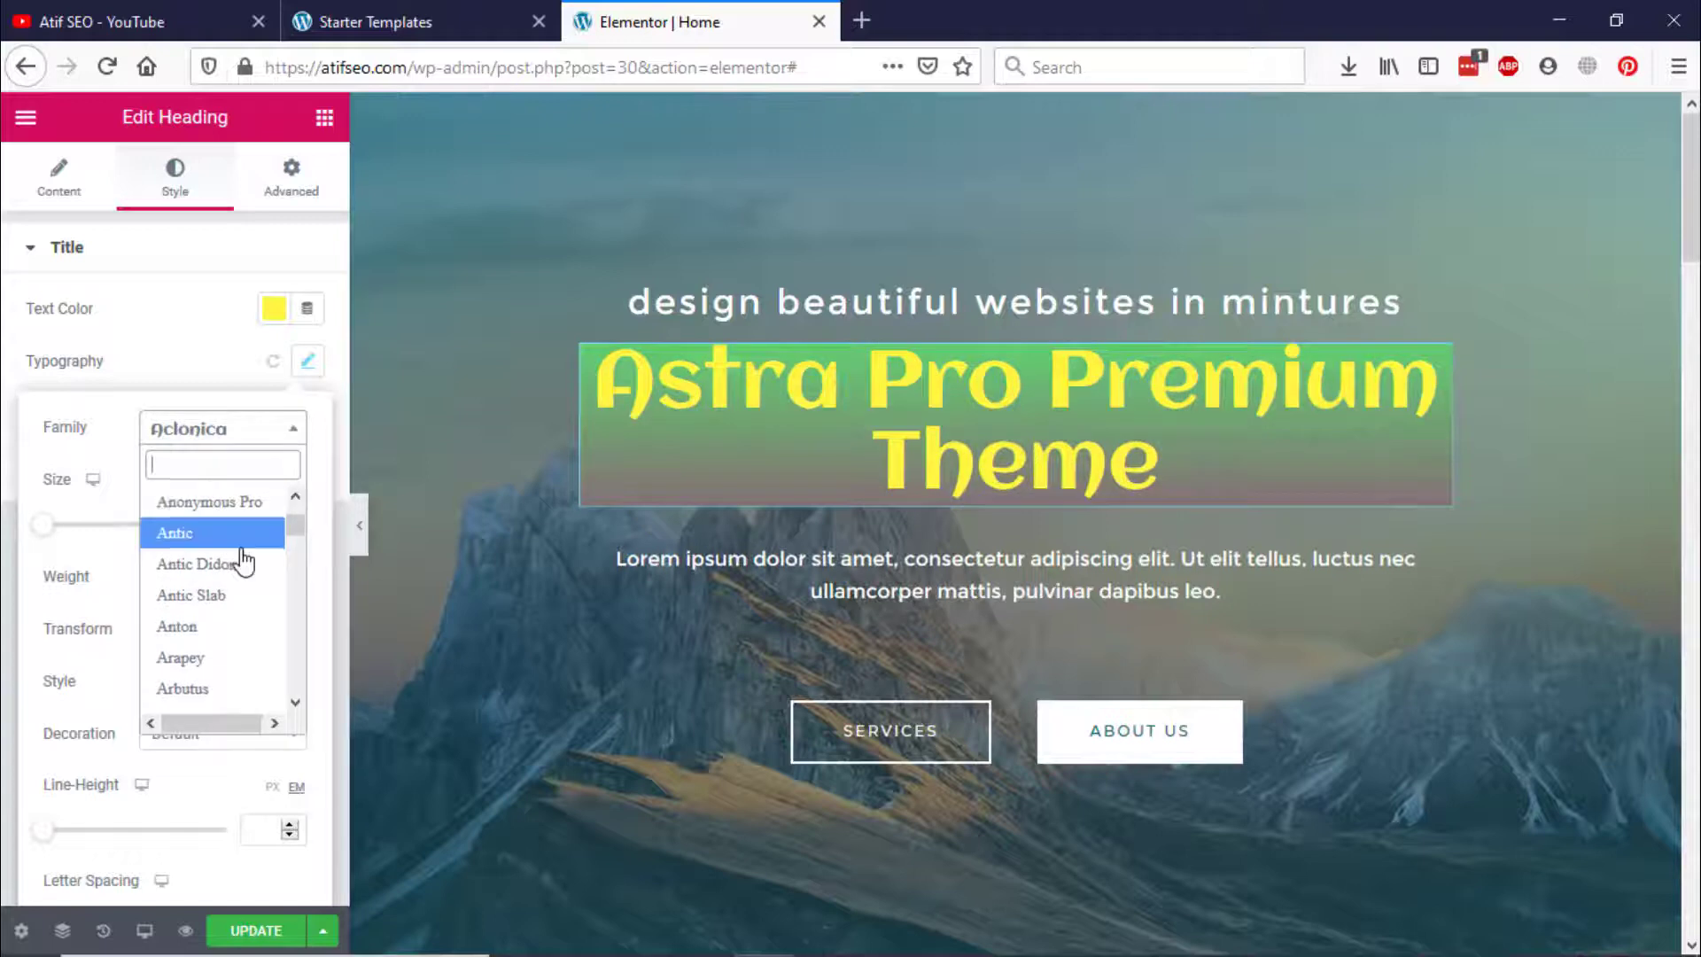
click(243, 551)
click(256, 931)
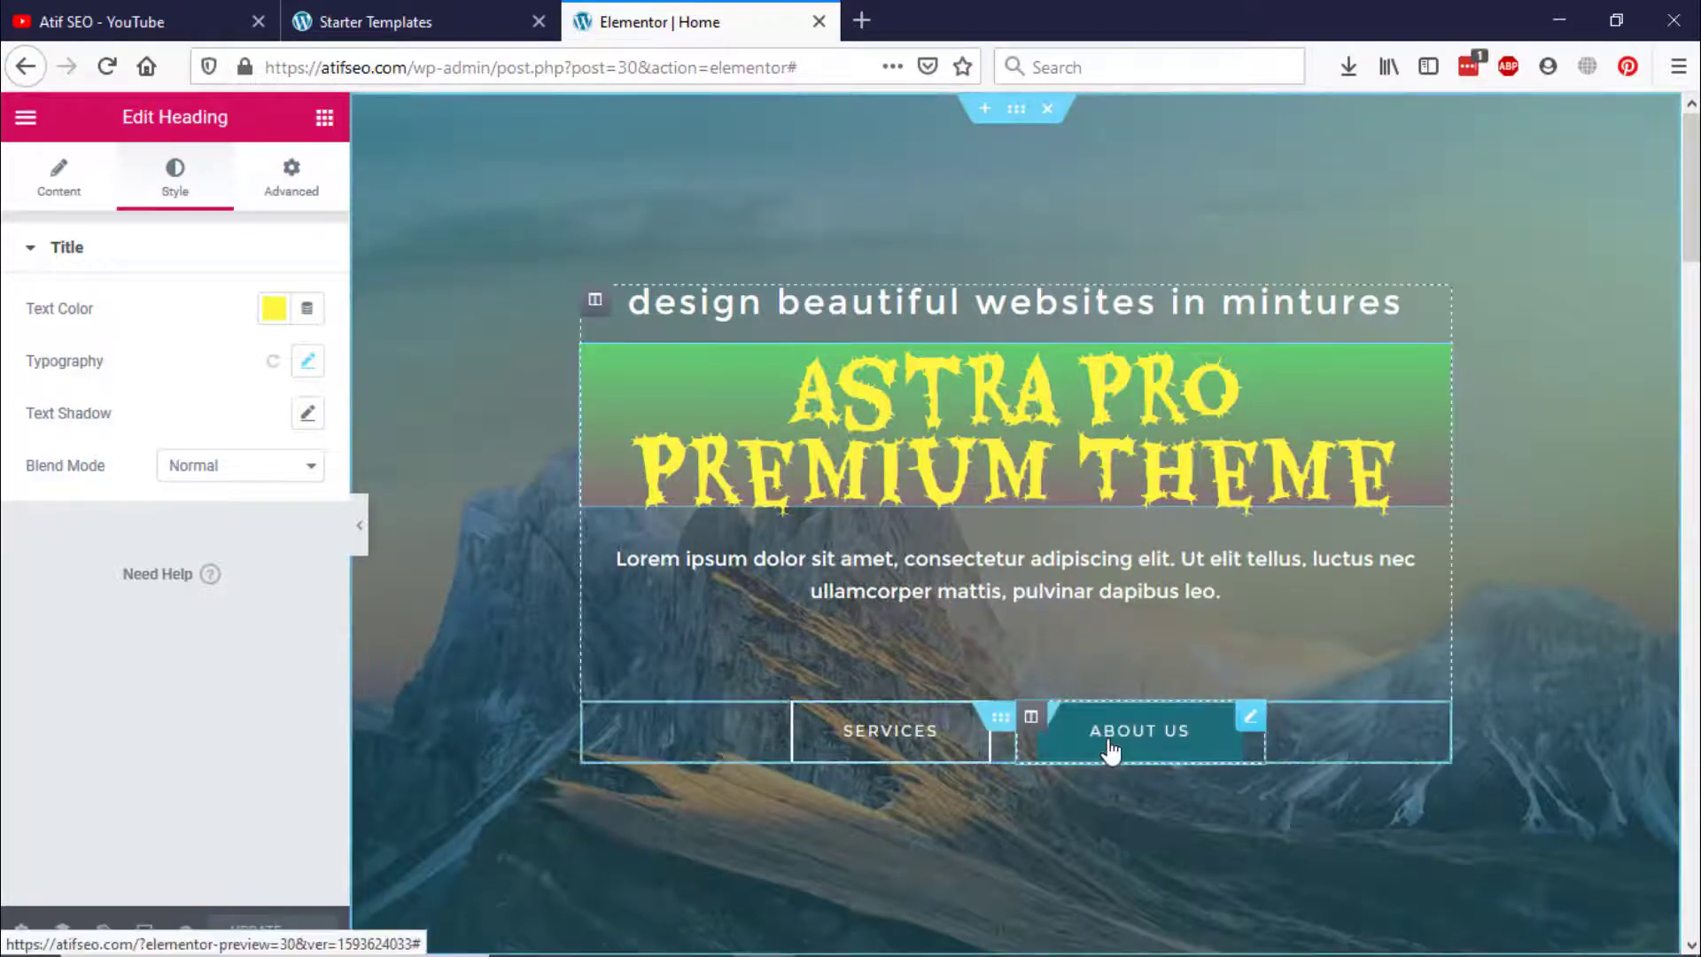
Step: Review the content and style settings of the About Us button and the content settings of the Services button
click(1152, 750)
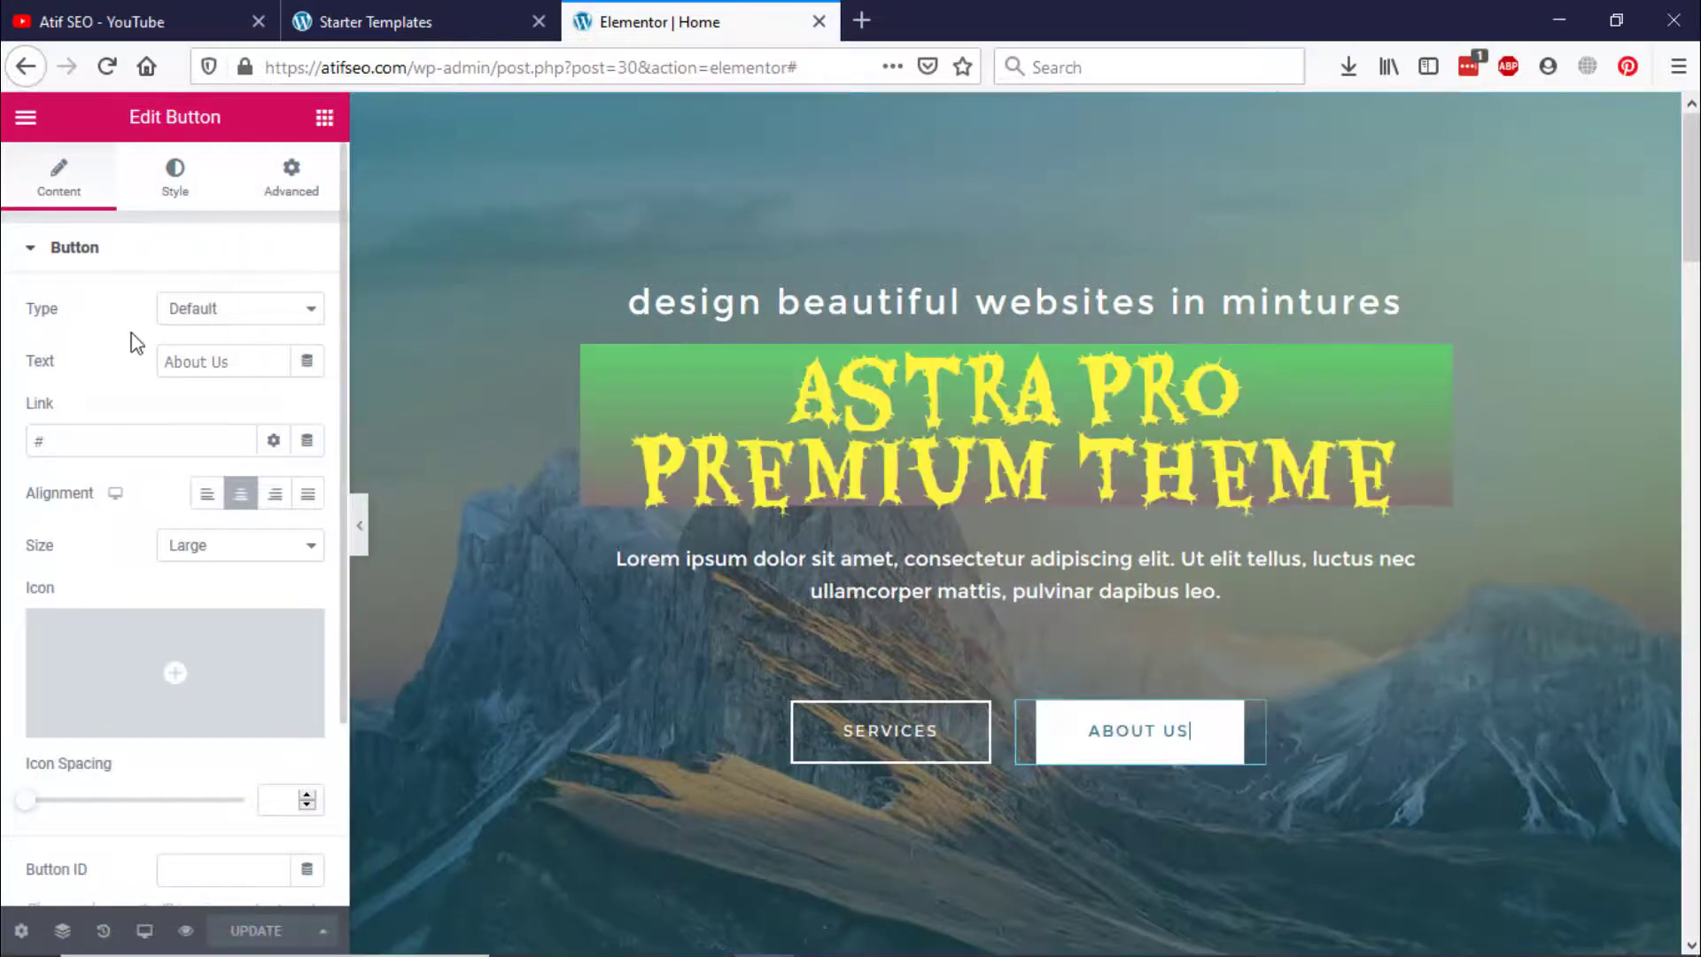
drag(252, 364, 157, 374)
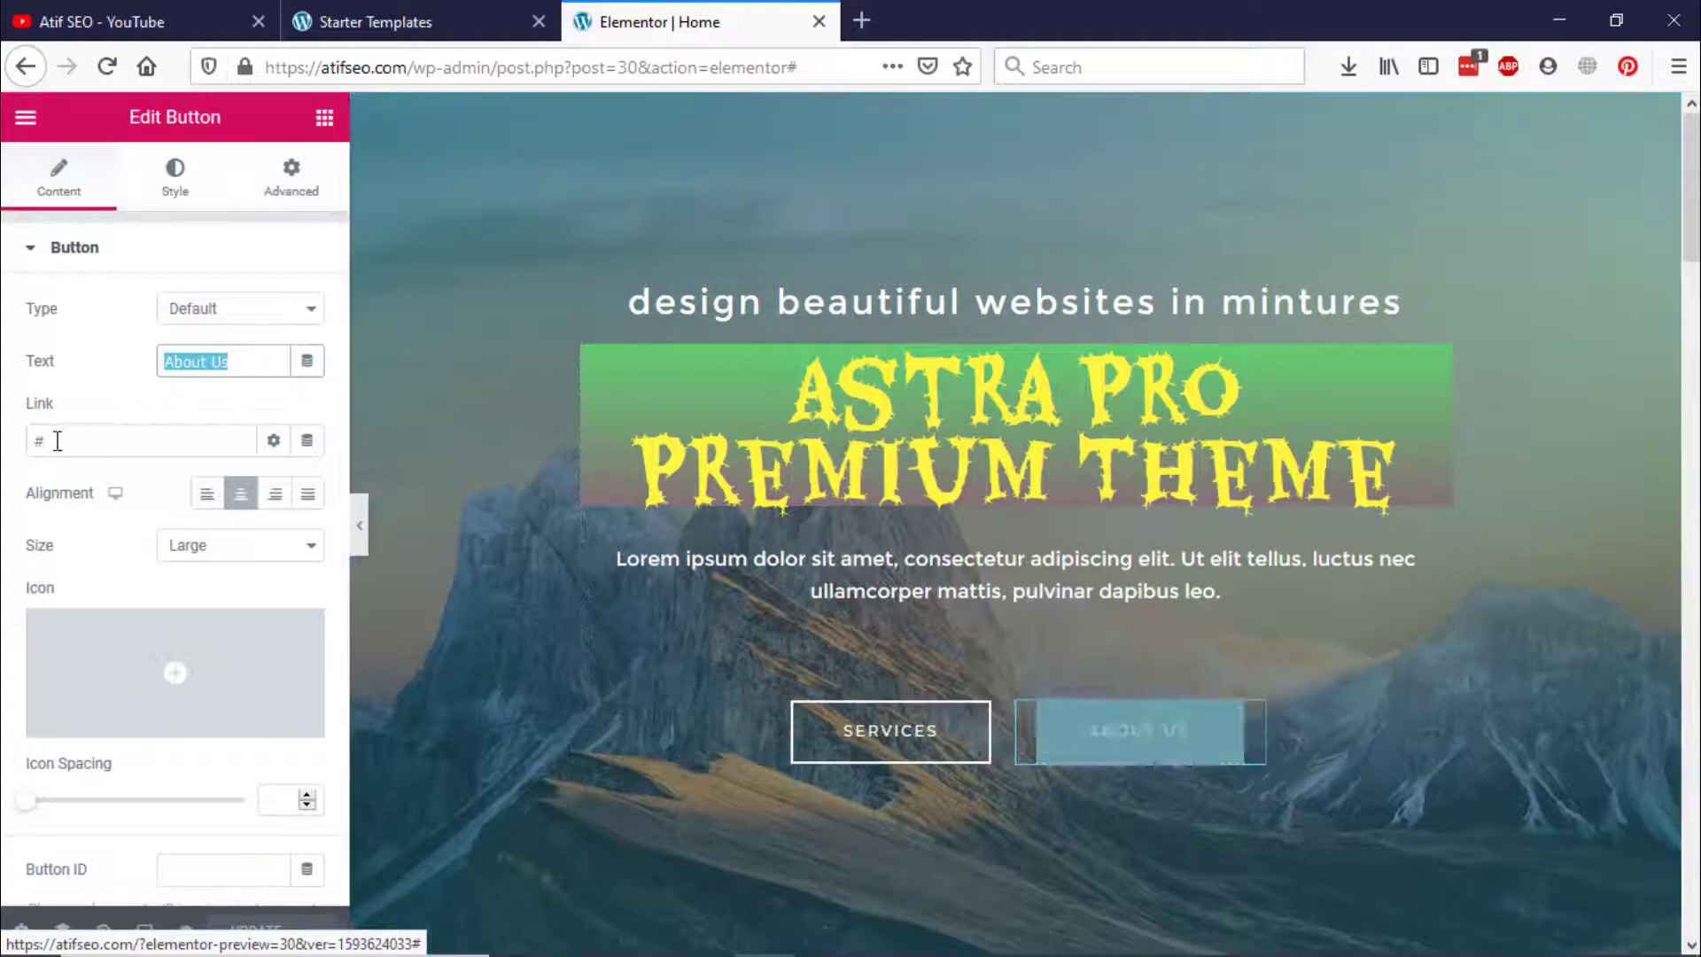
click(174, 177)
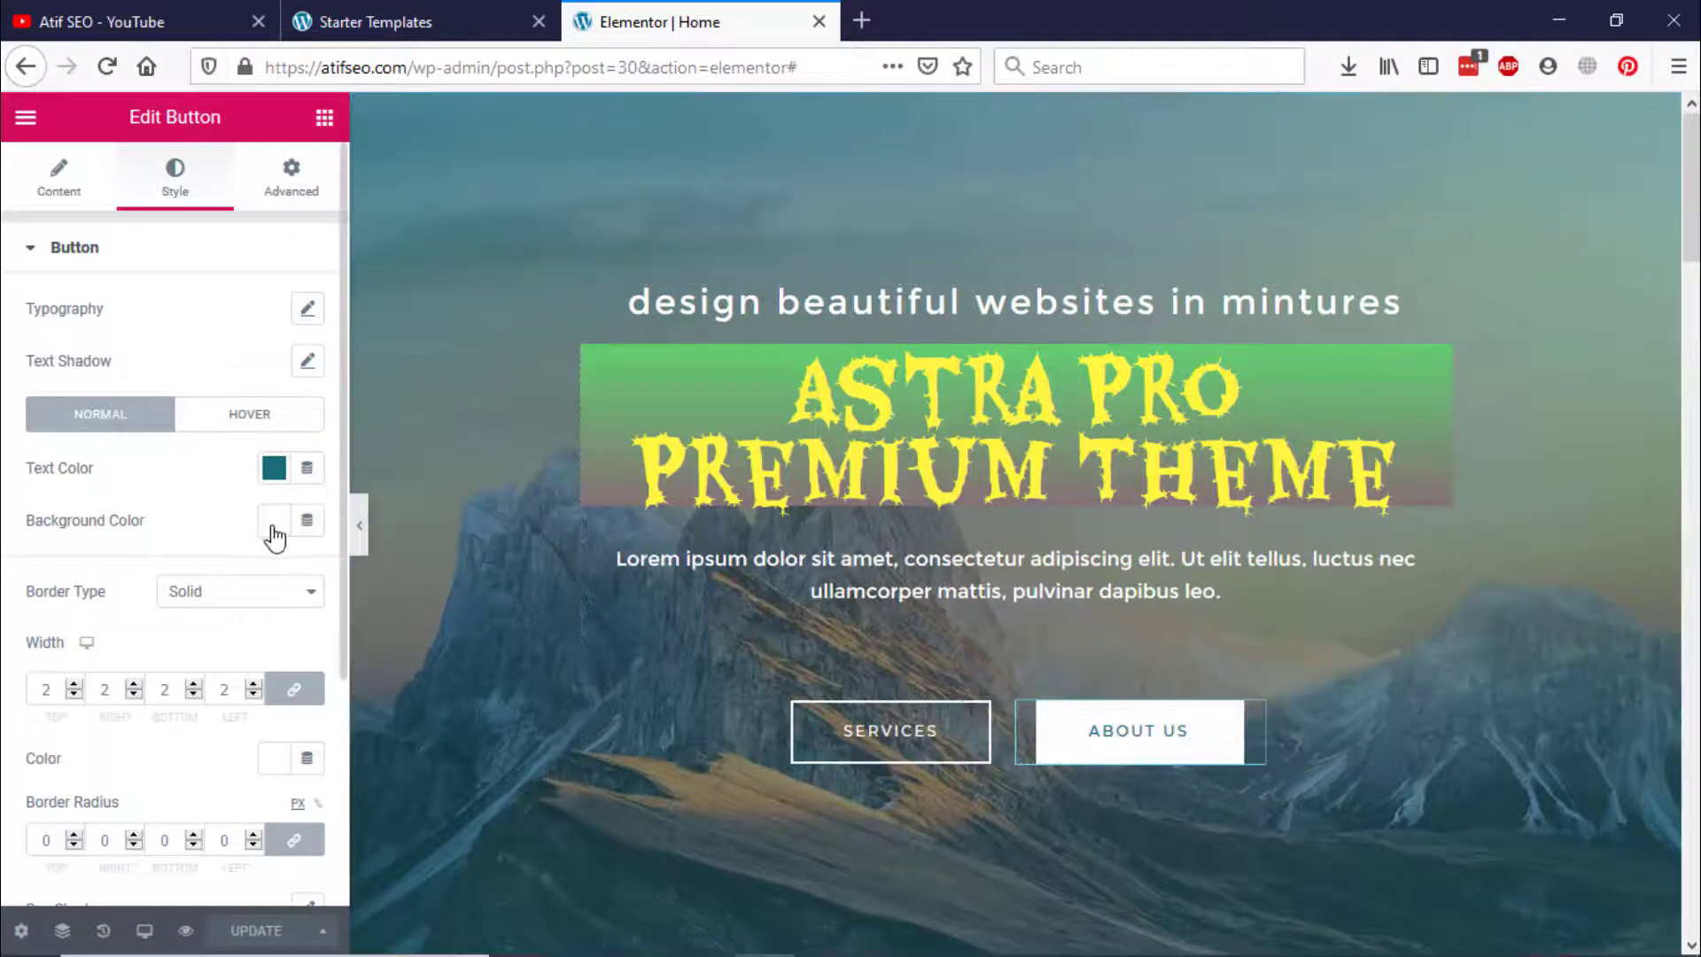
click(900, 752)
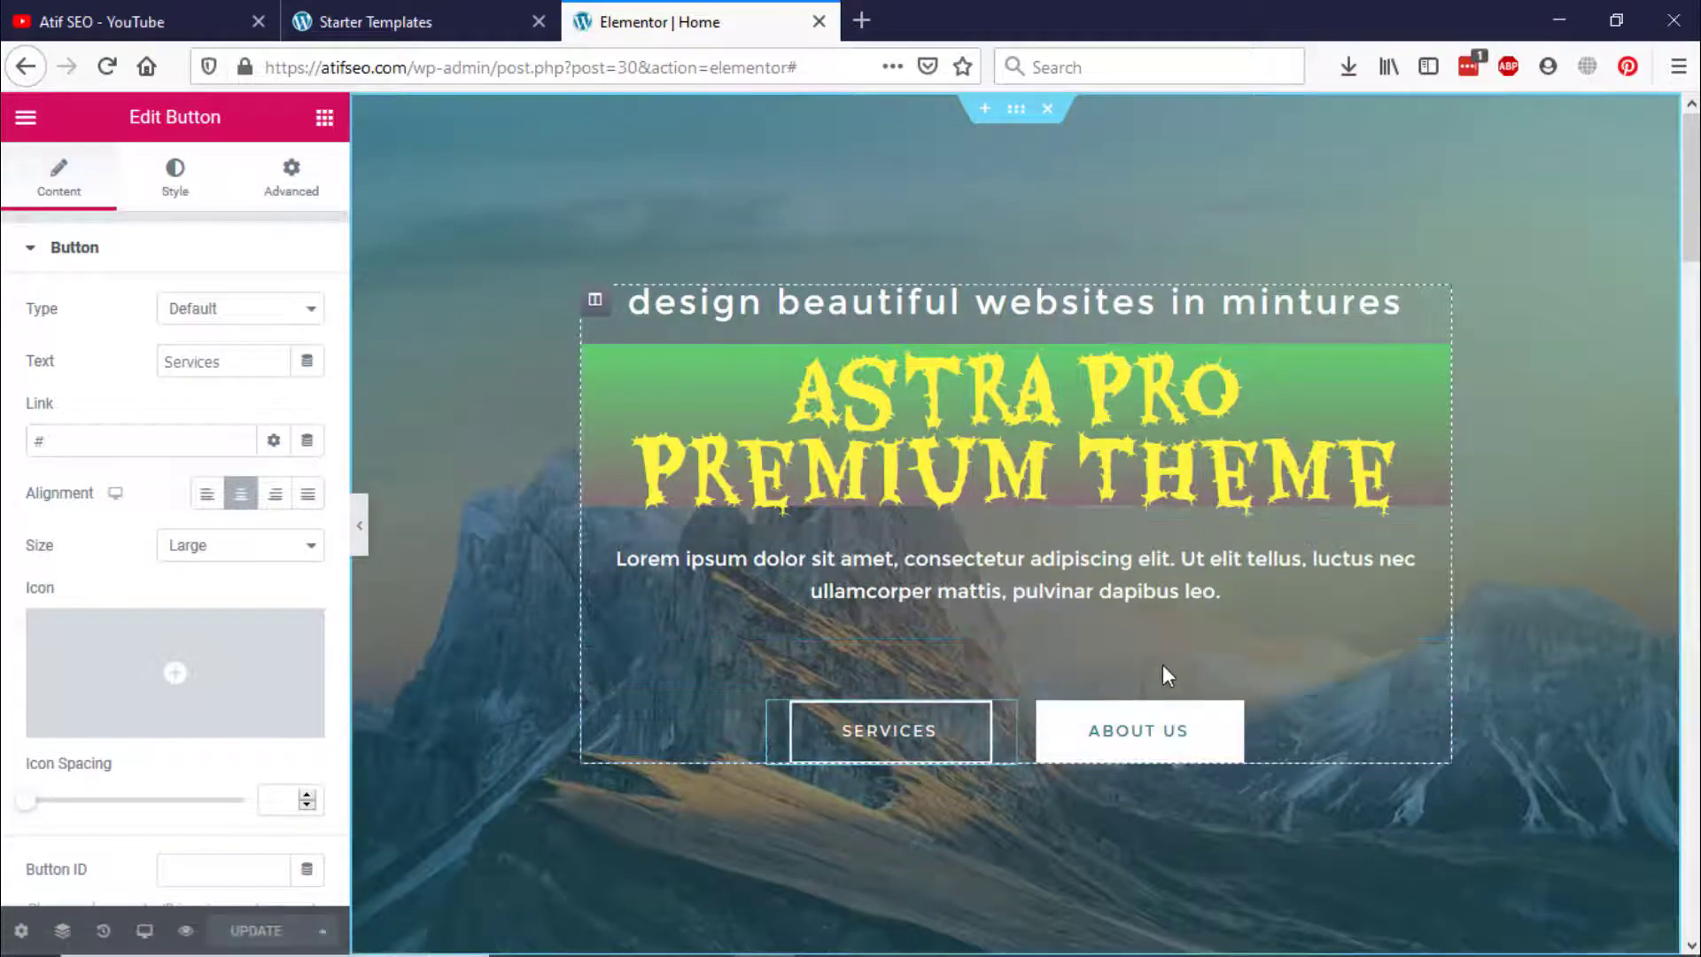
Step: Change the Service 1 heading in the first service card to "Web Designer"
scroll(1559, 306, down, 8)
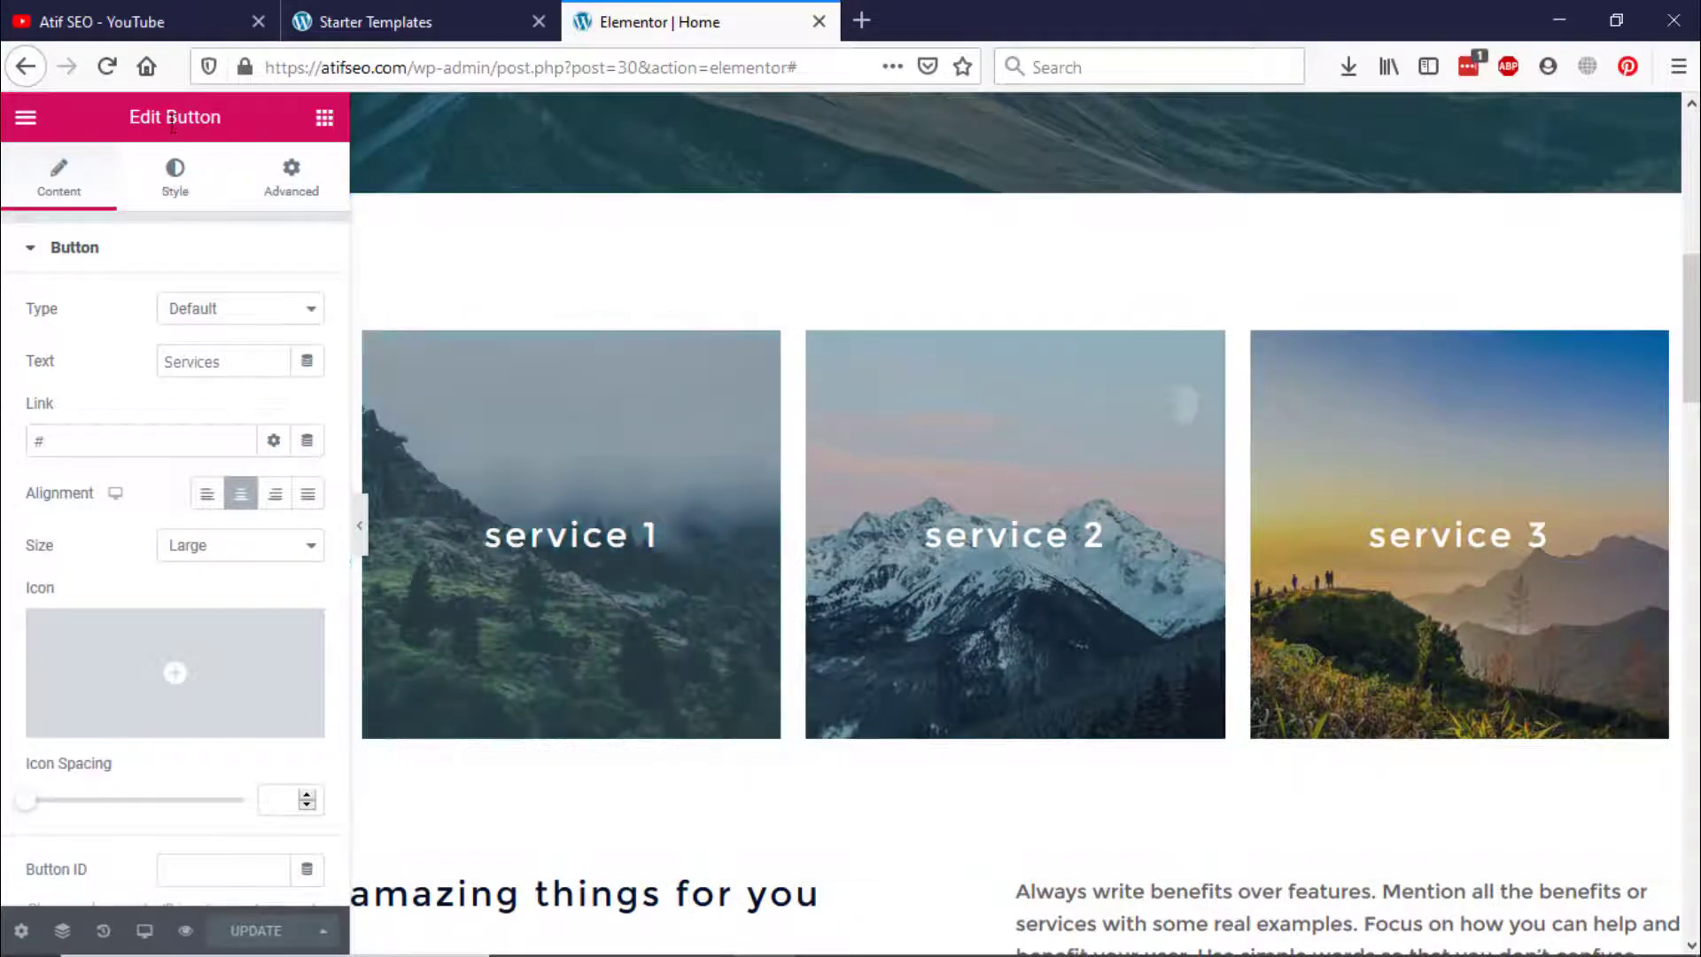
click(587, 559)
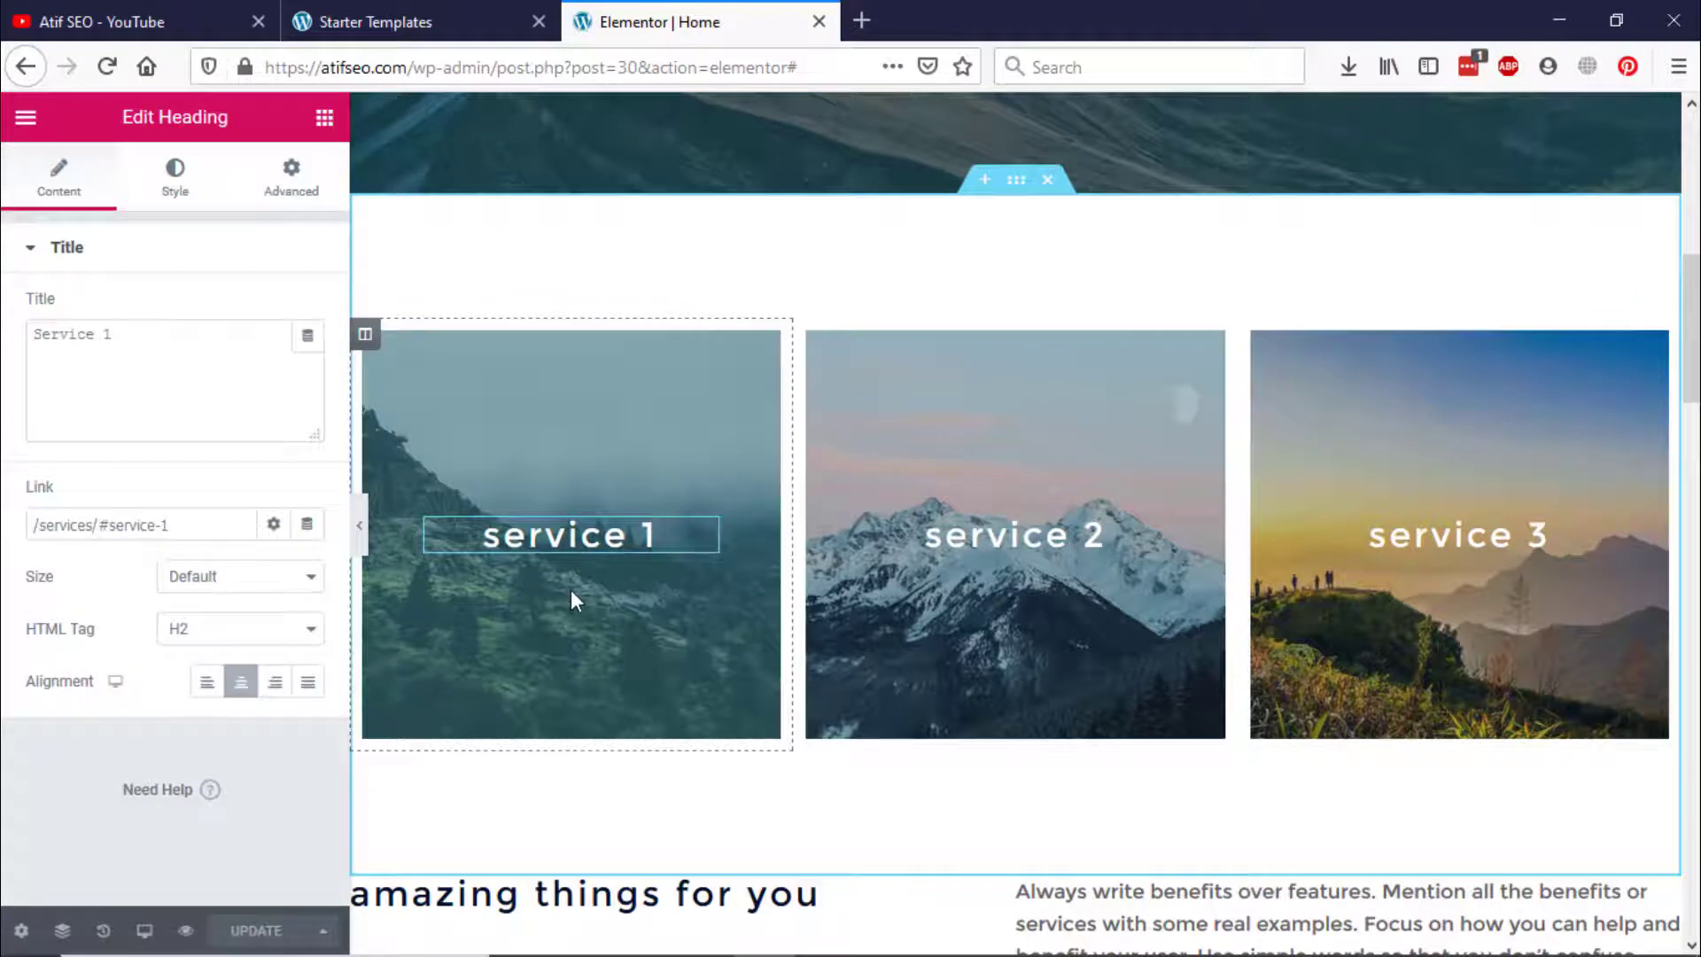
click(173, 180)
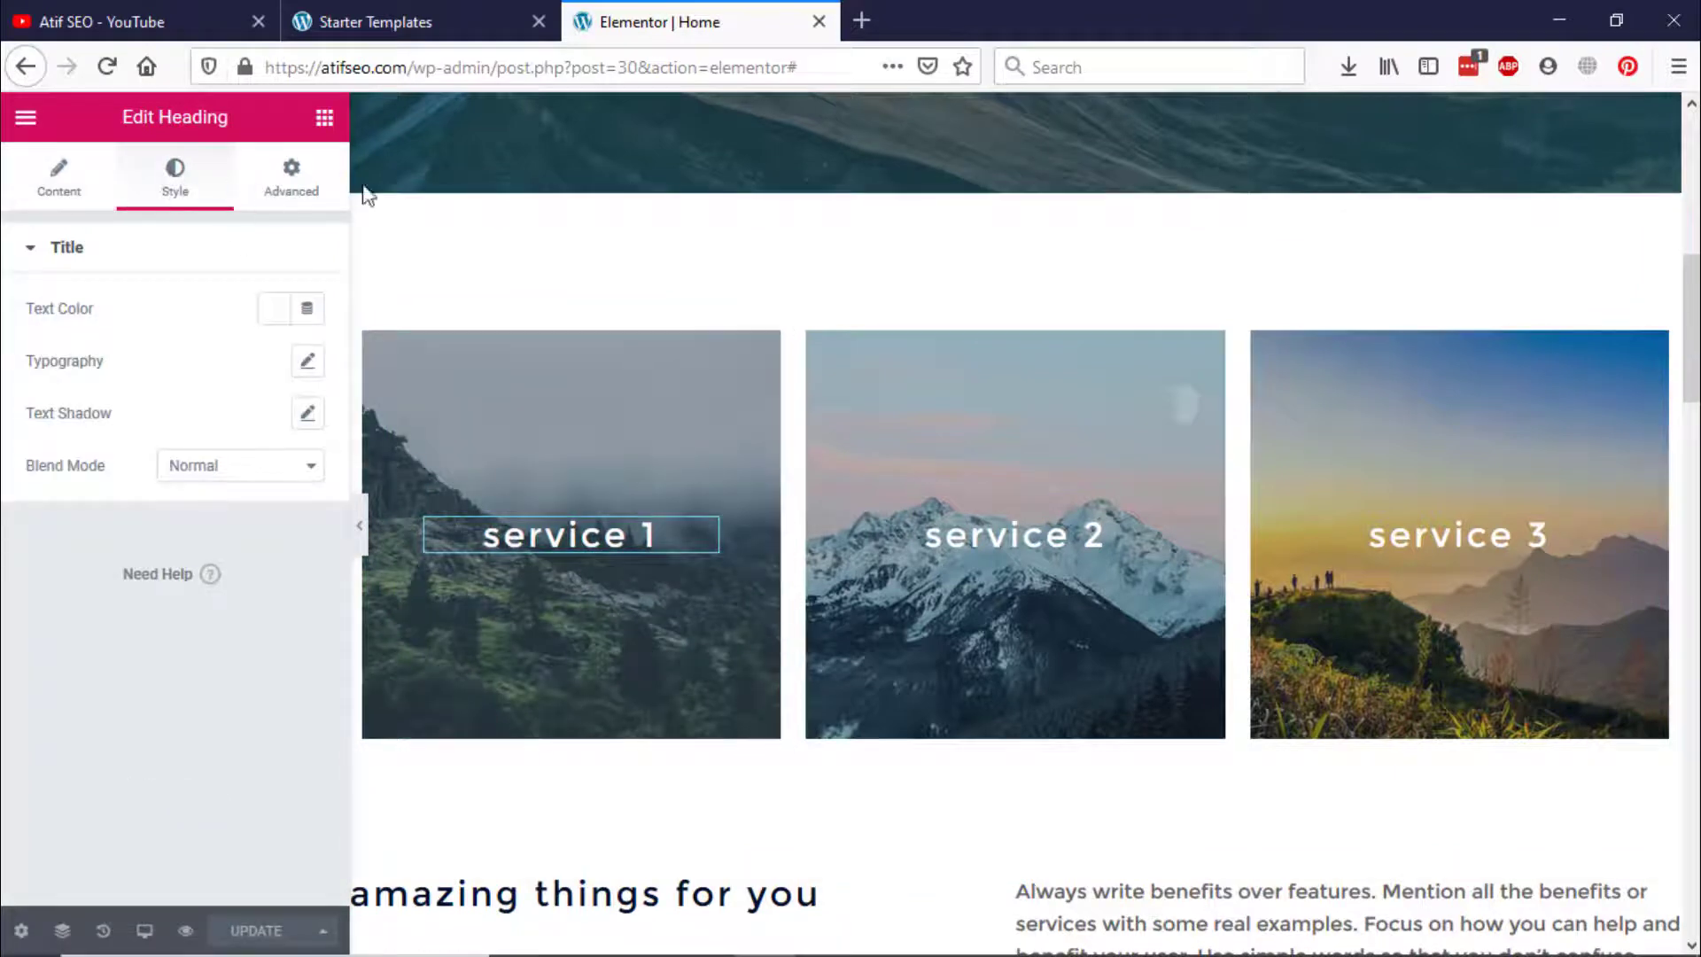
click(335, 183)
click(78, 196)
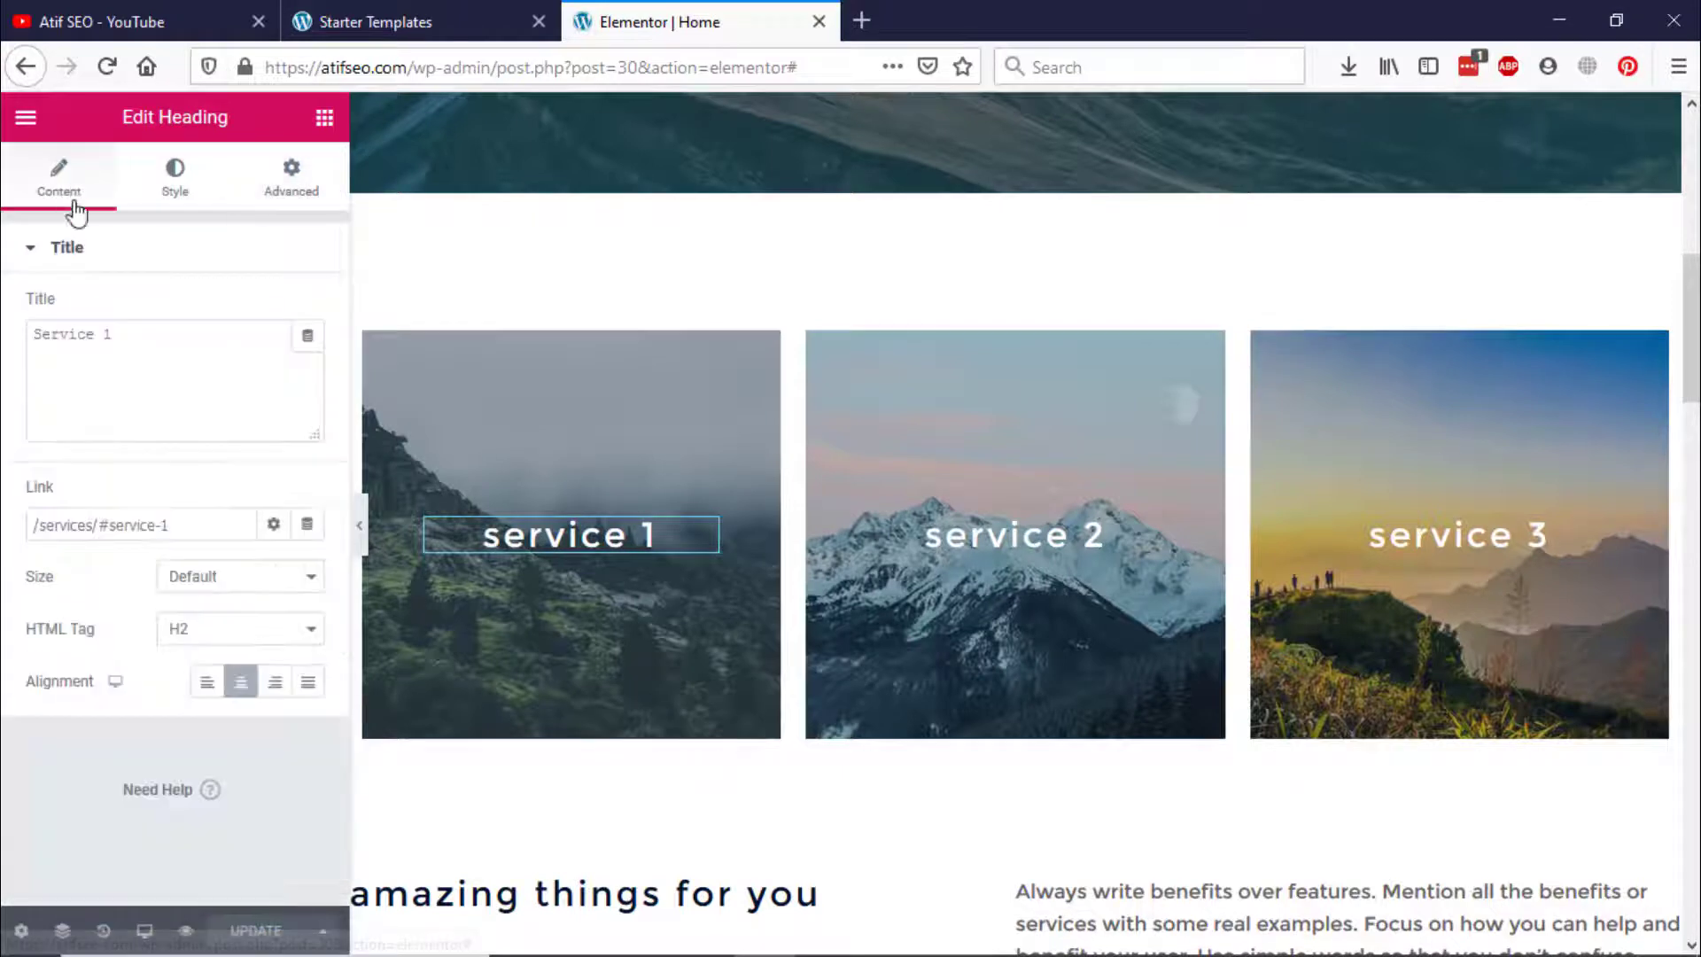
double_click(528, 529)
triple_click(528, 530)
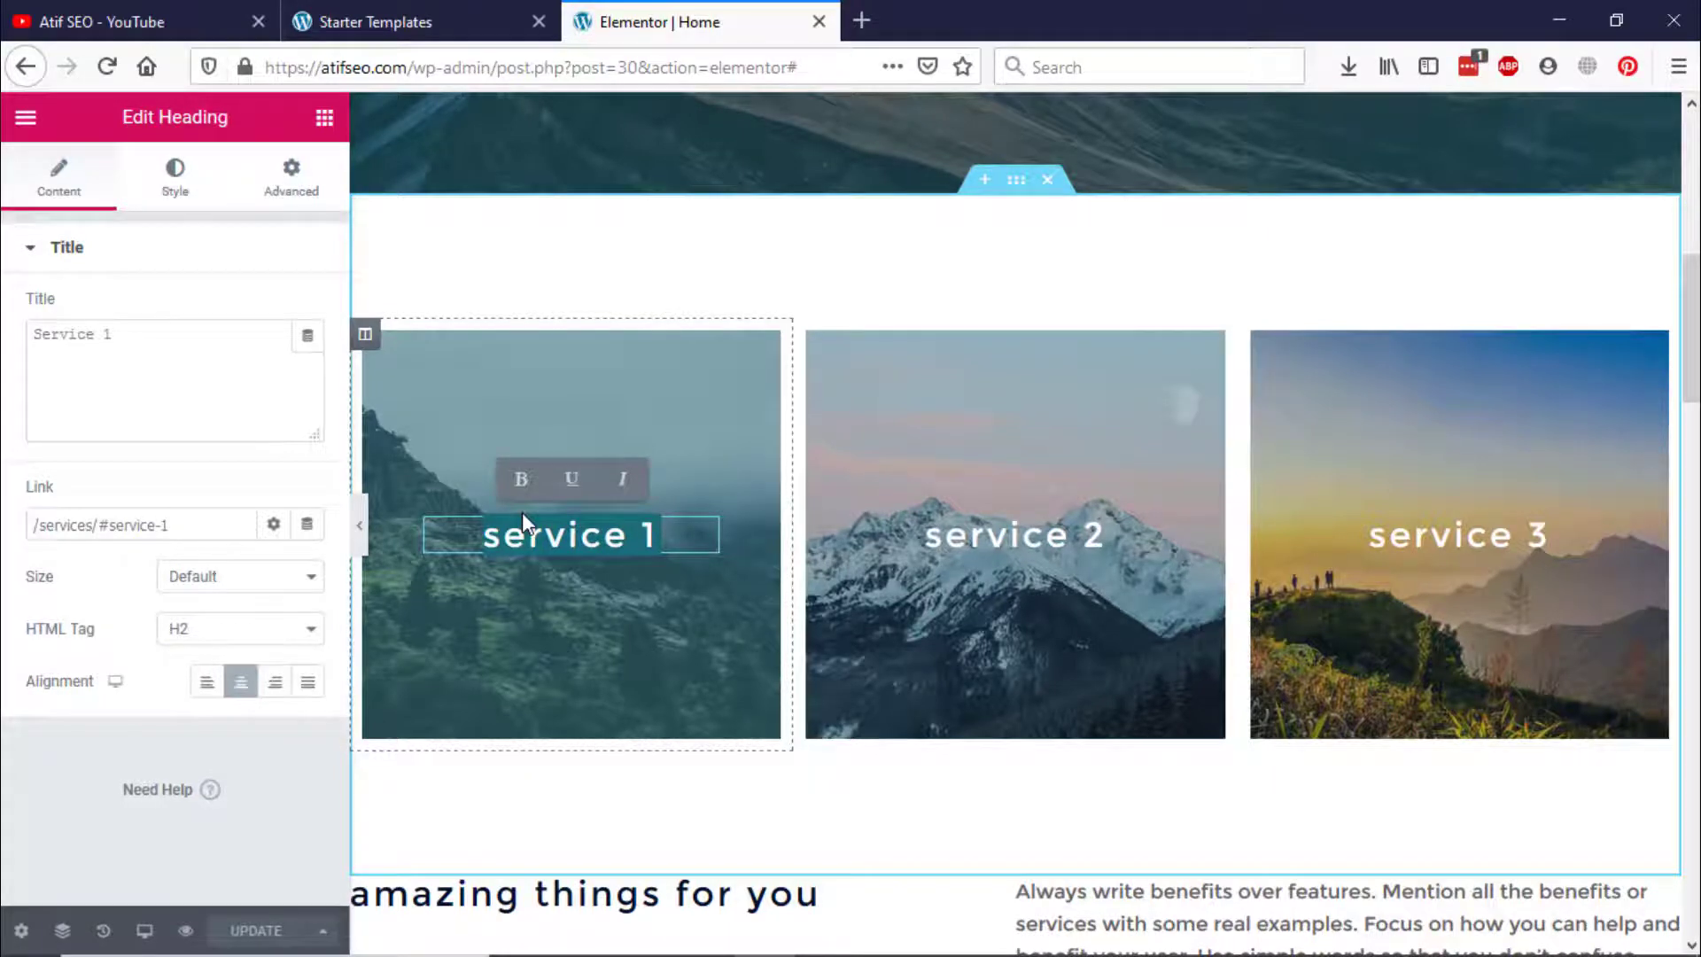
text(Web Designe)
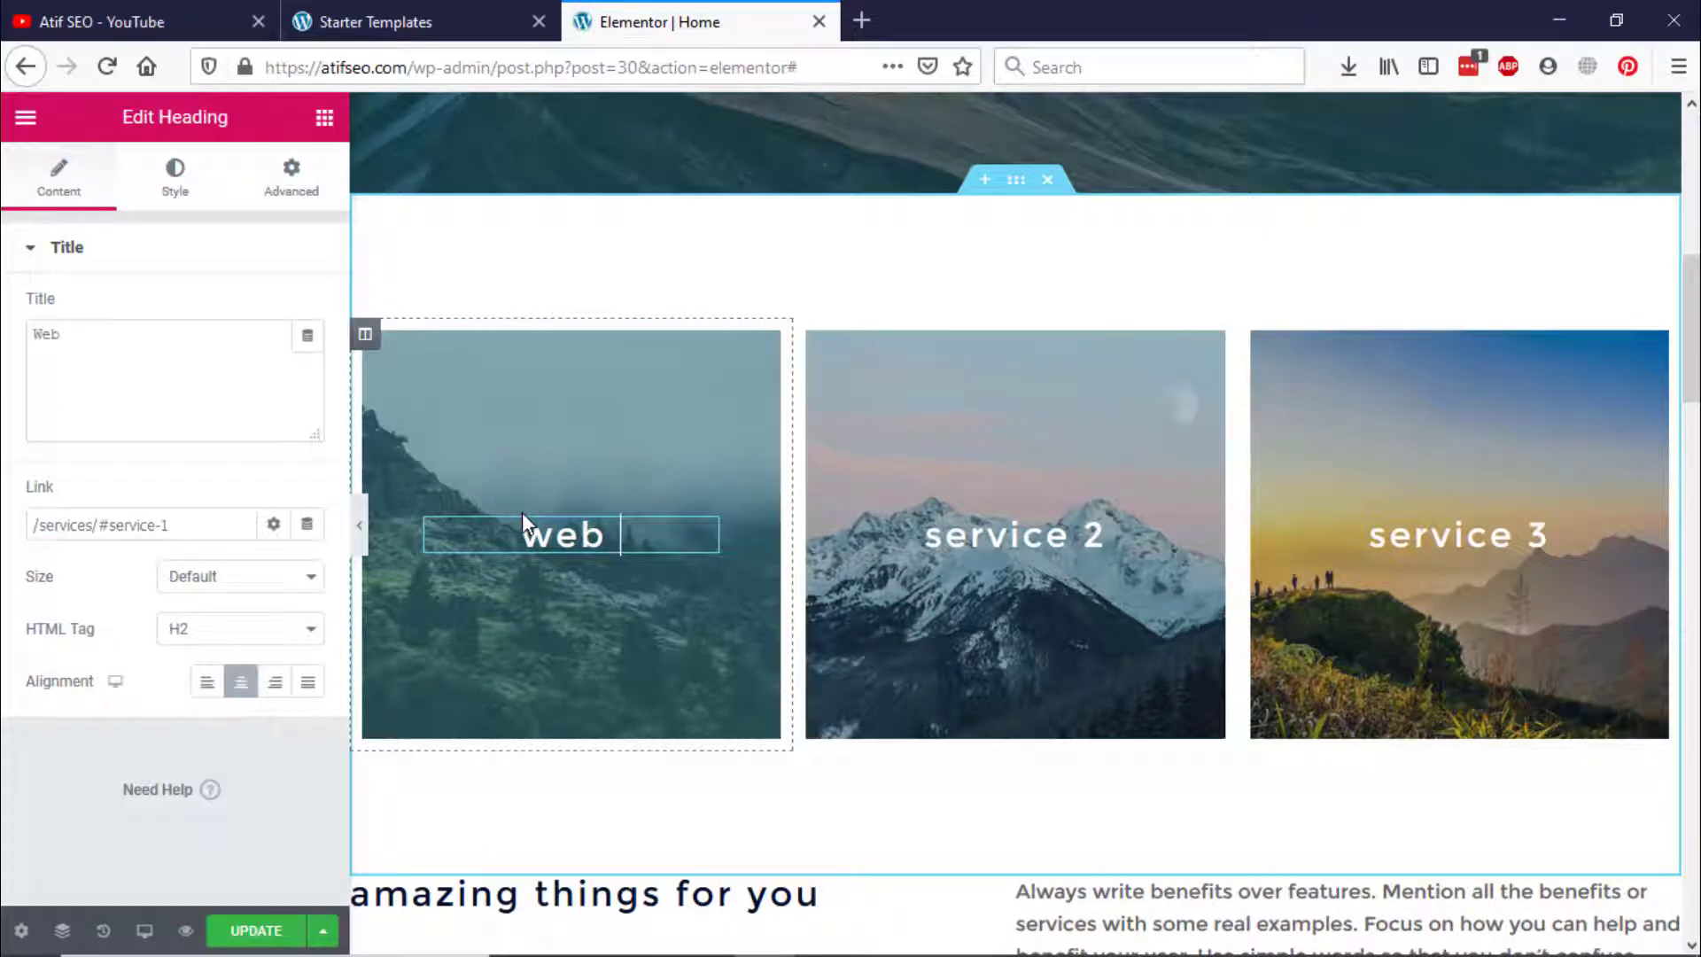
text(r)
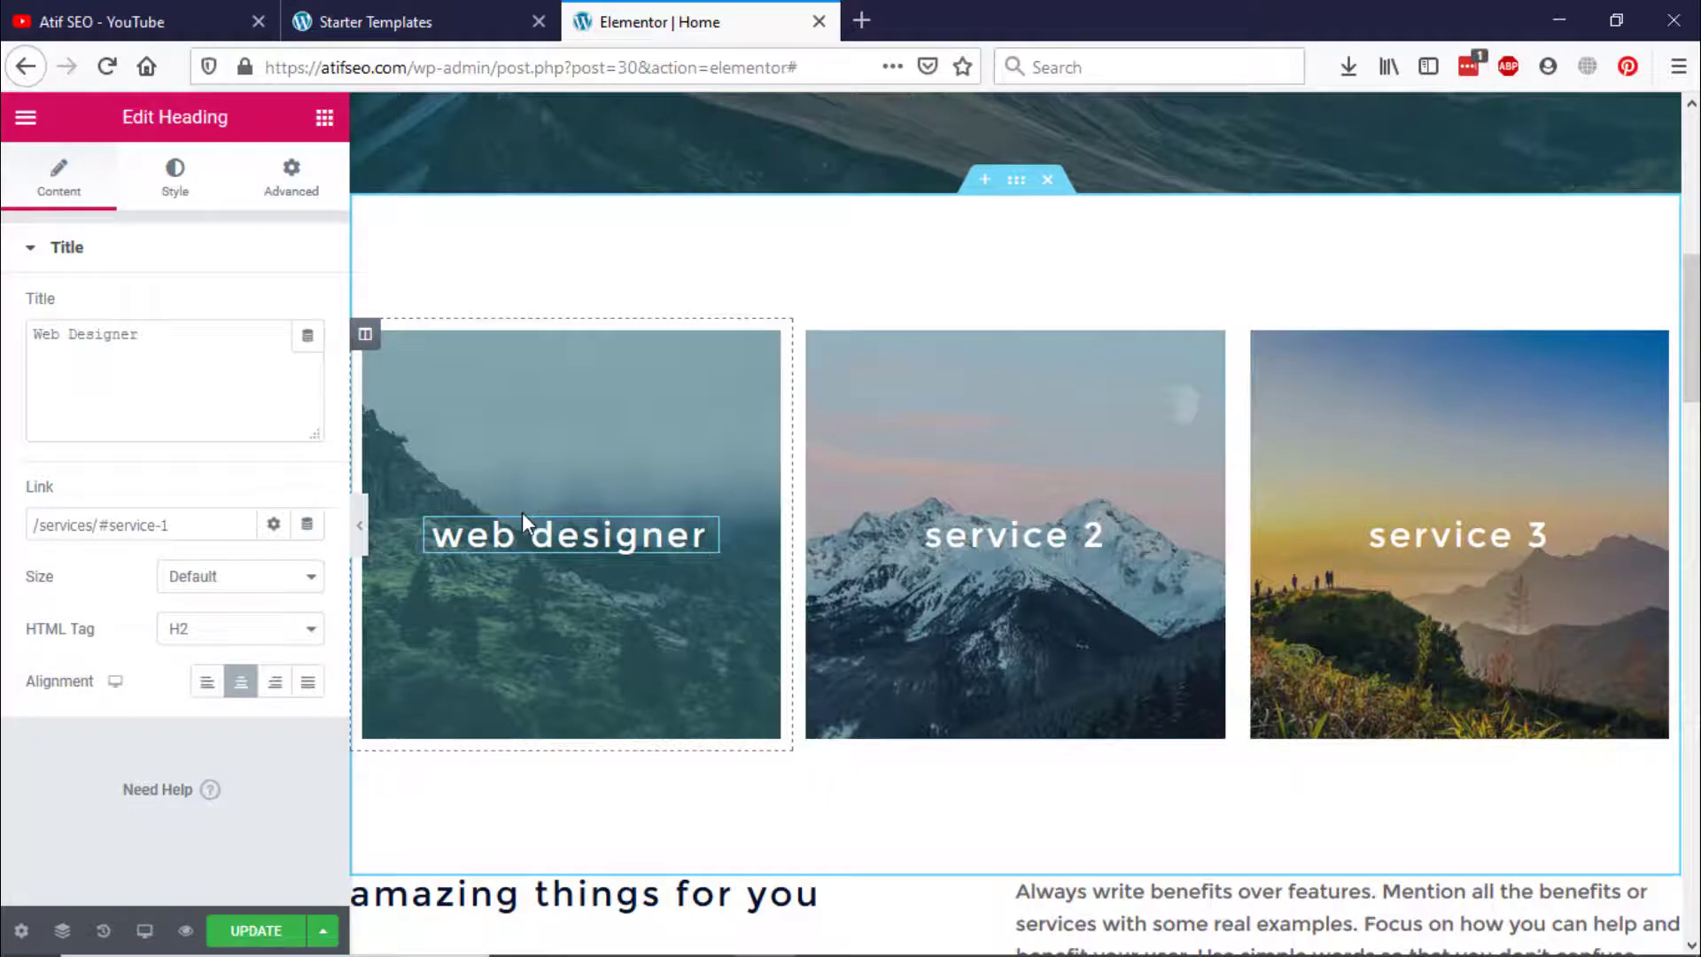
click(945, 551)
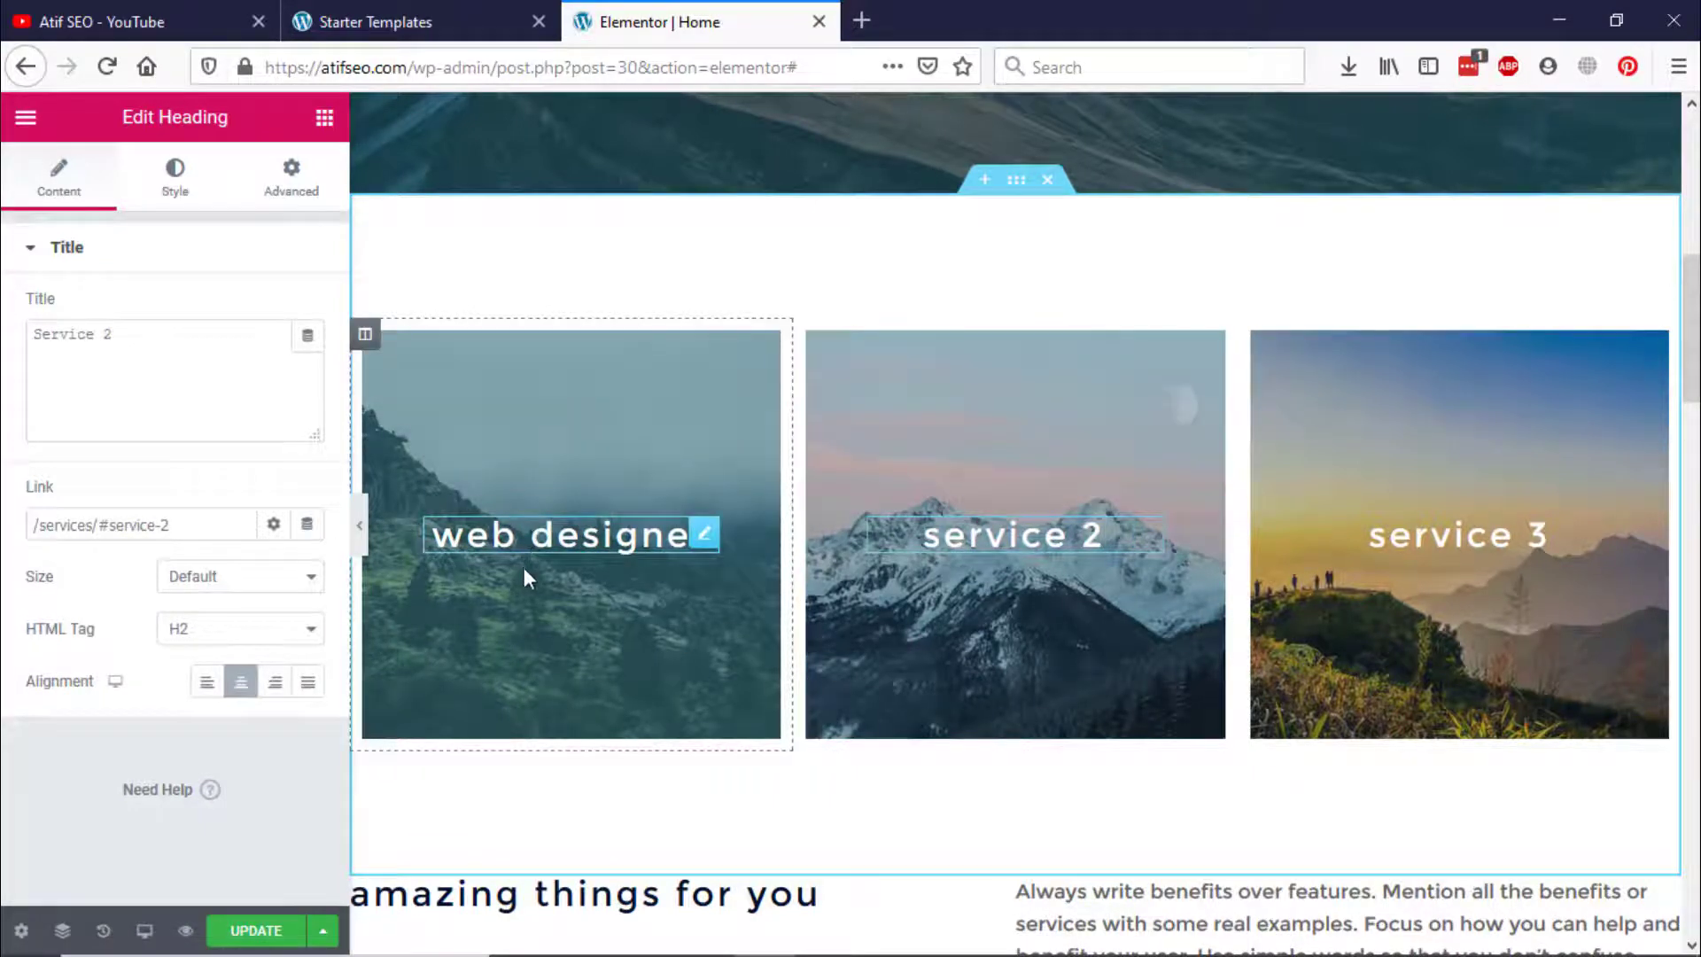
click(688, 542)
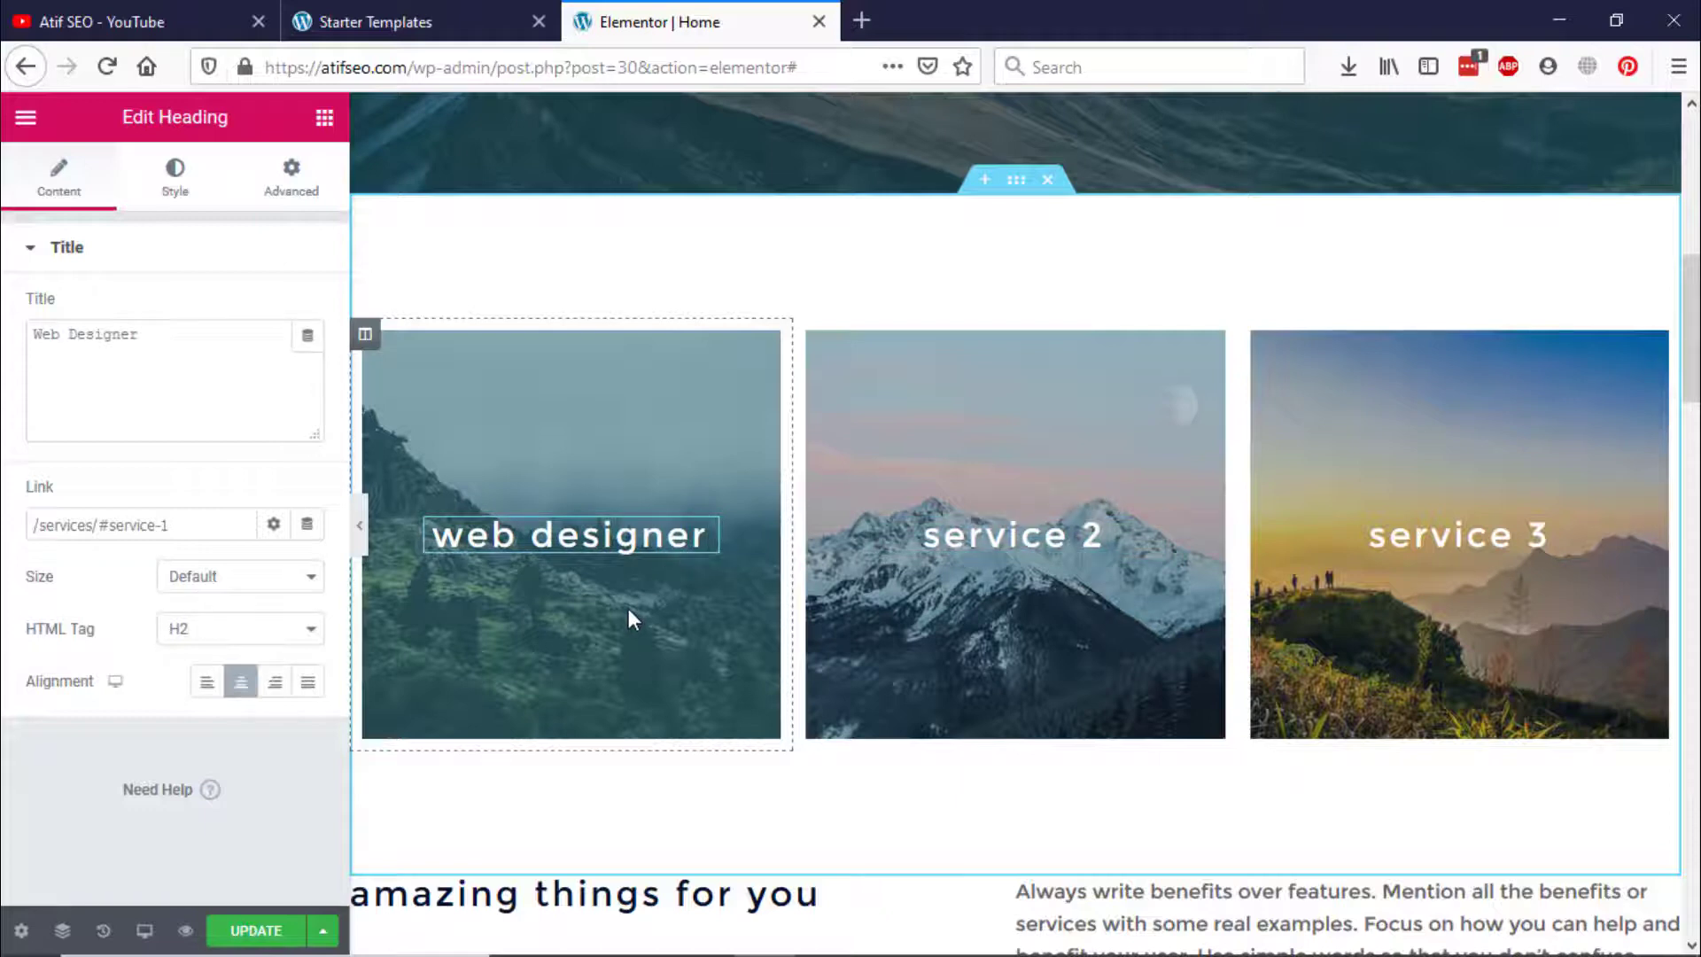
Step: Insert an Inner Section above the Web Designer heading in the first service card
click(27, 118)
click(26, 119)
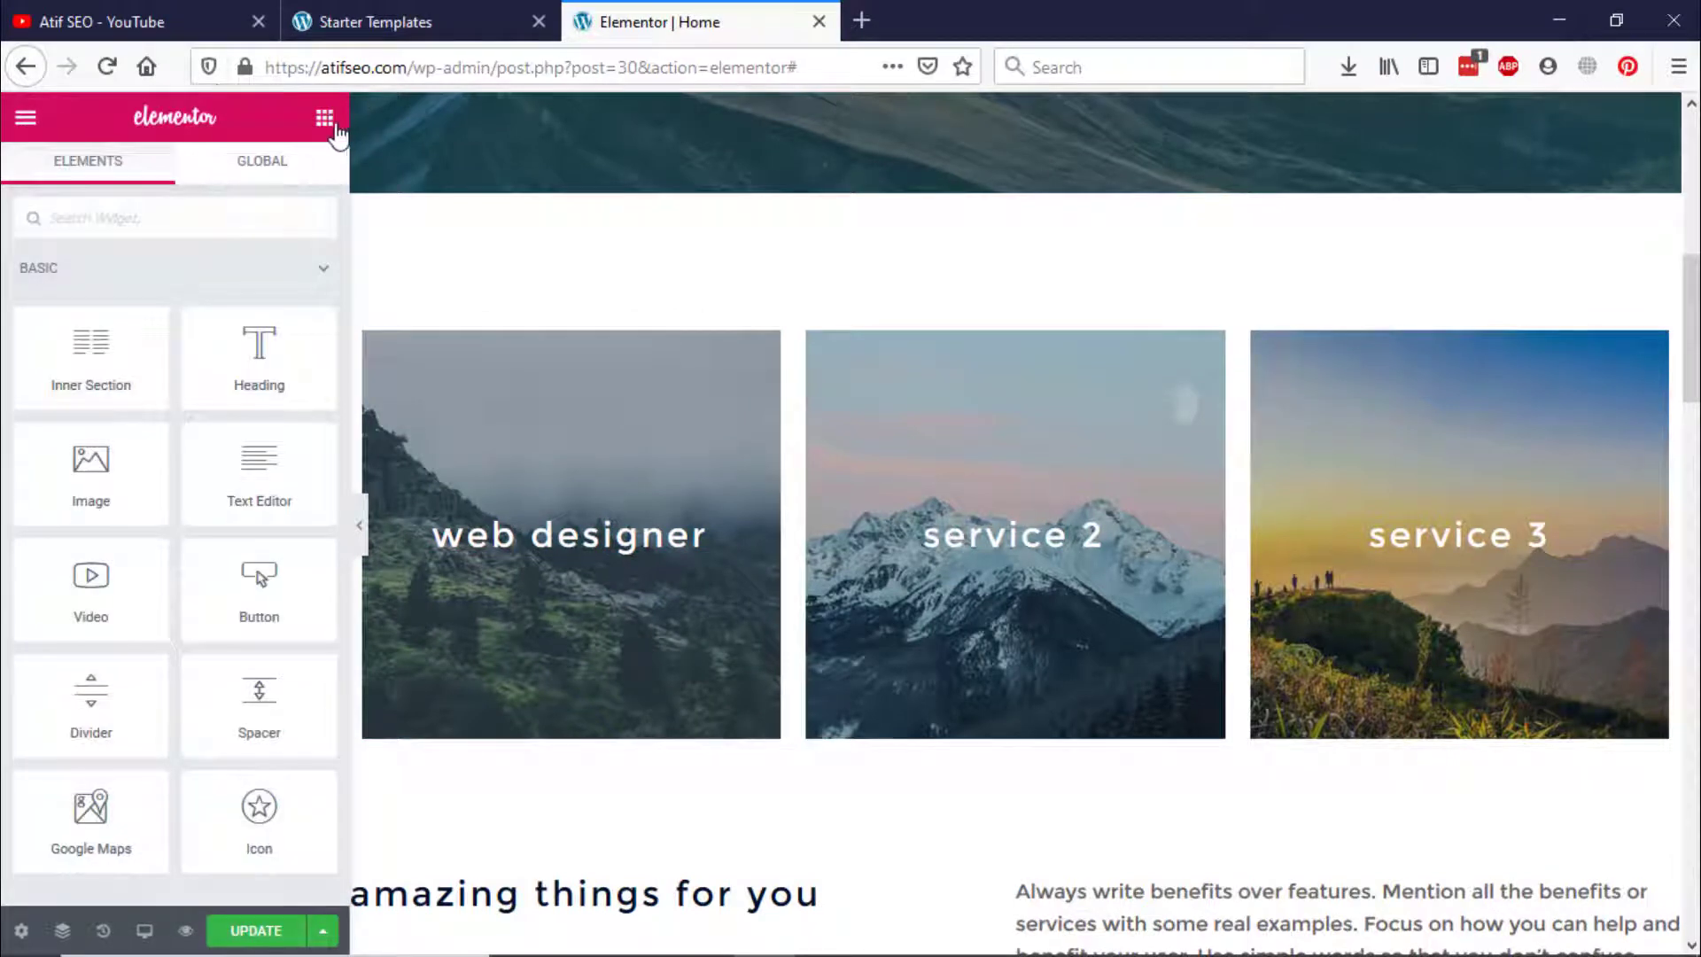
drag(78, 380, 572, 521)
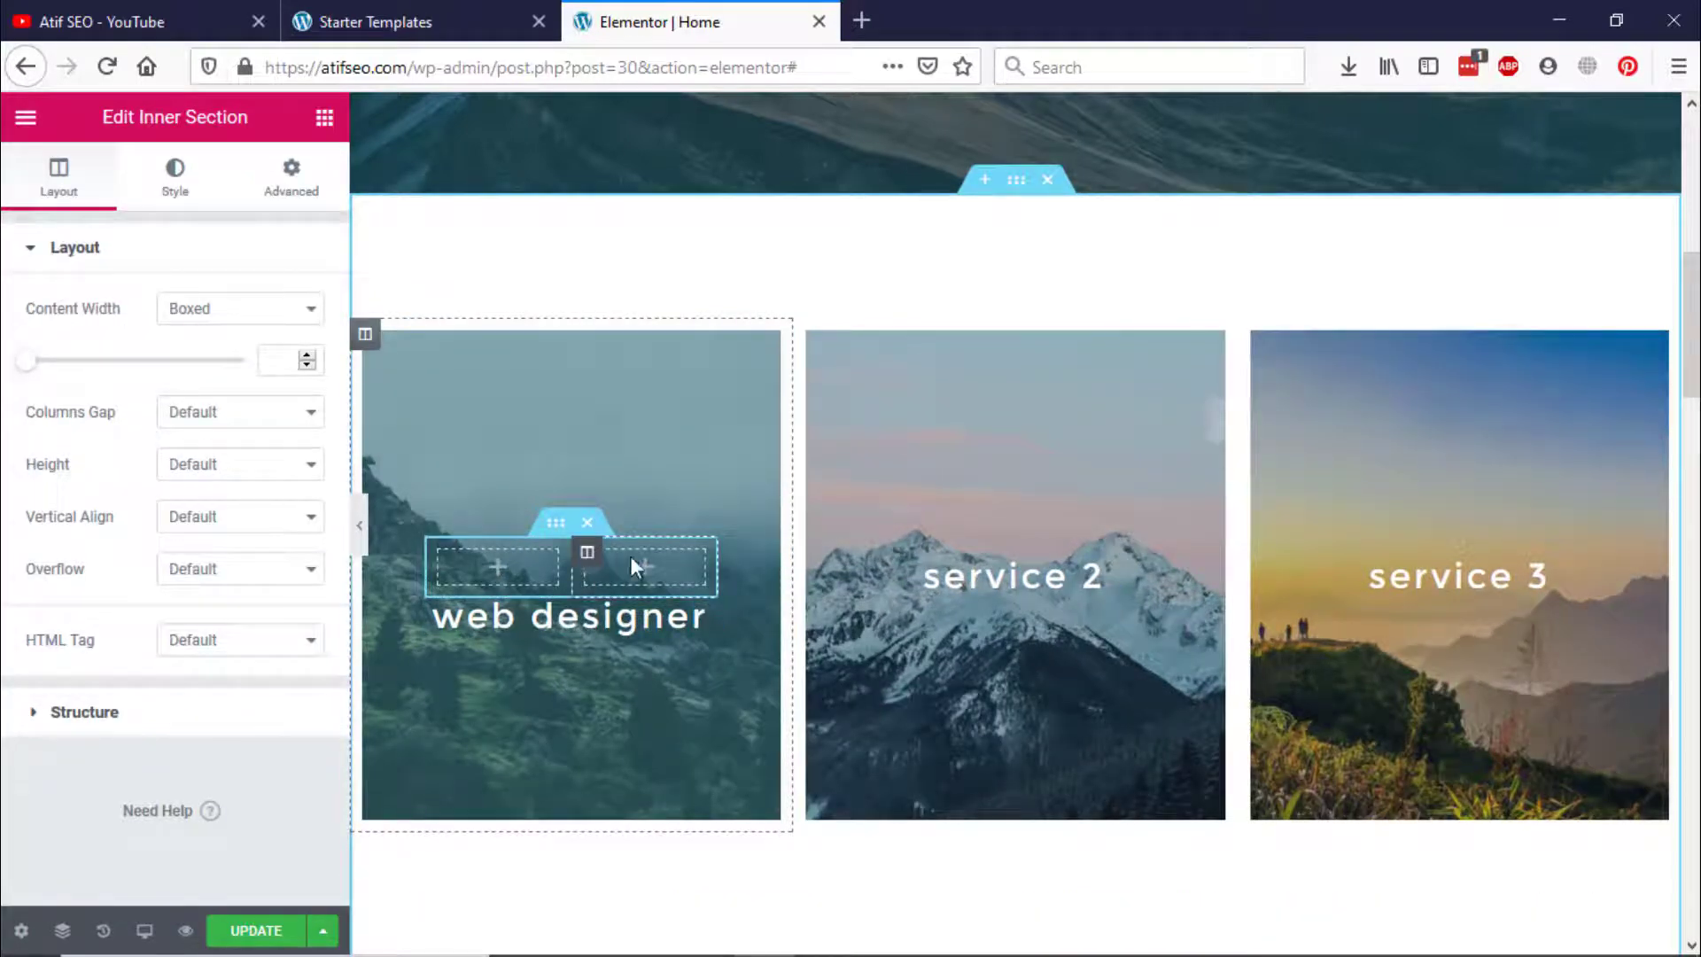
drag(708, 537, 711, 548)
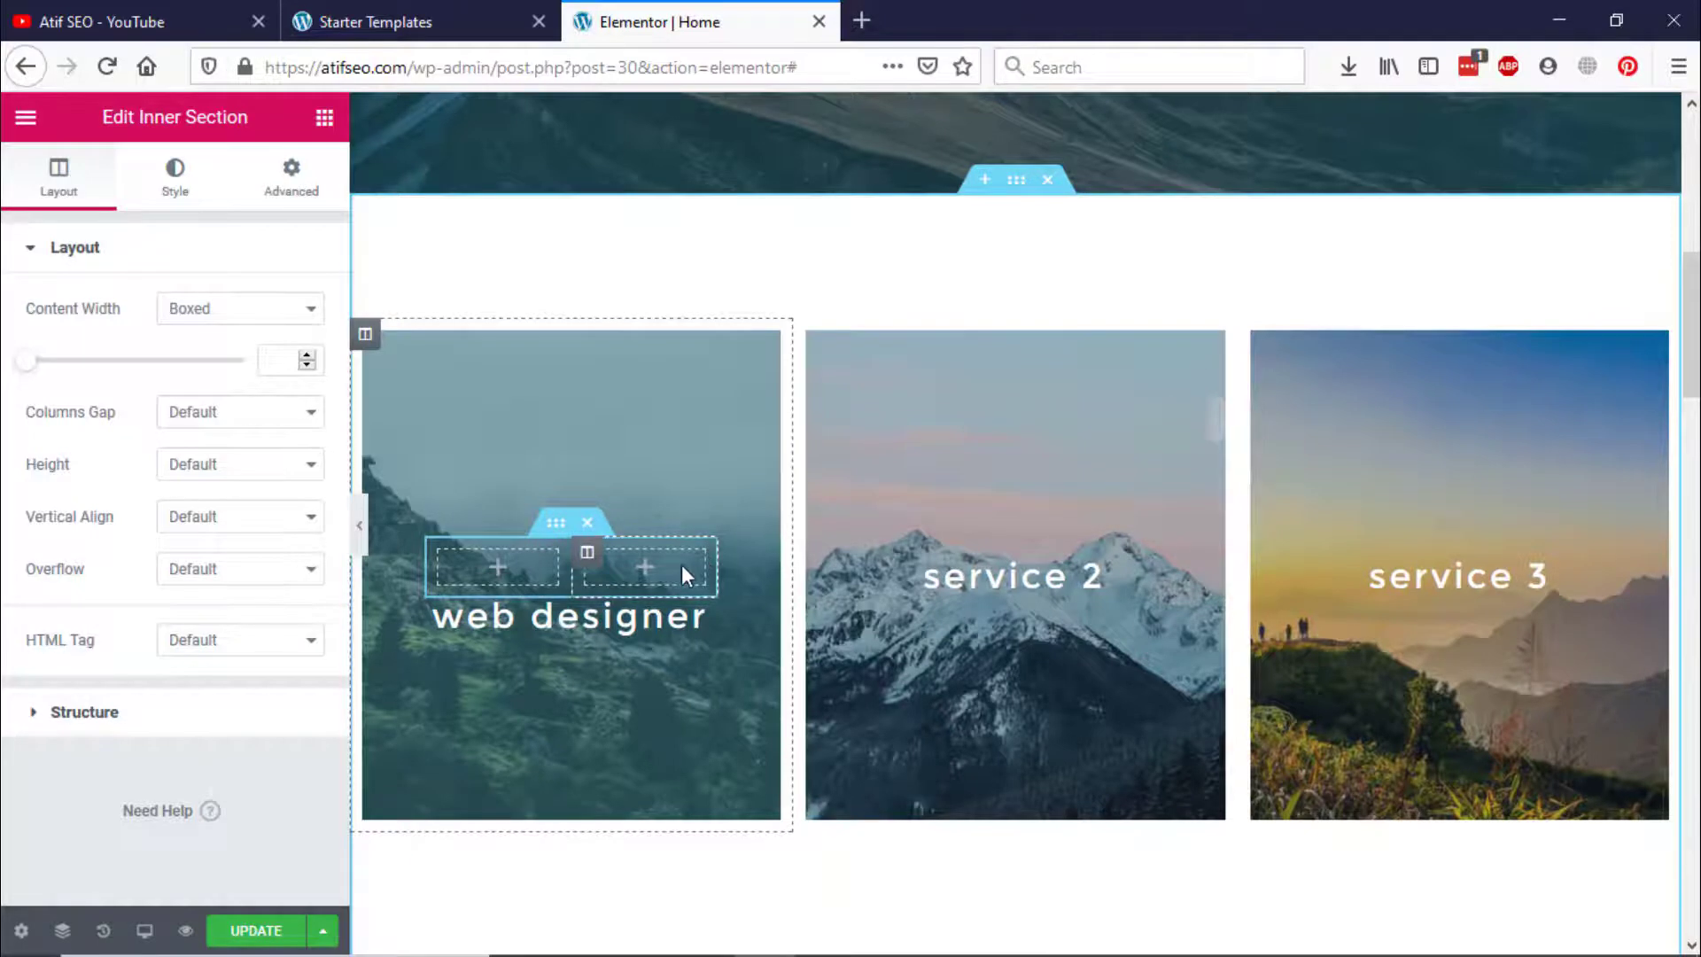
Step: Delete the second column of the inner section and move the section below the Web Designer heading
click(682, 565)
click(587, 552)
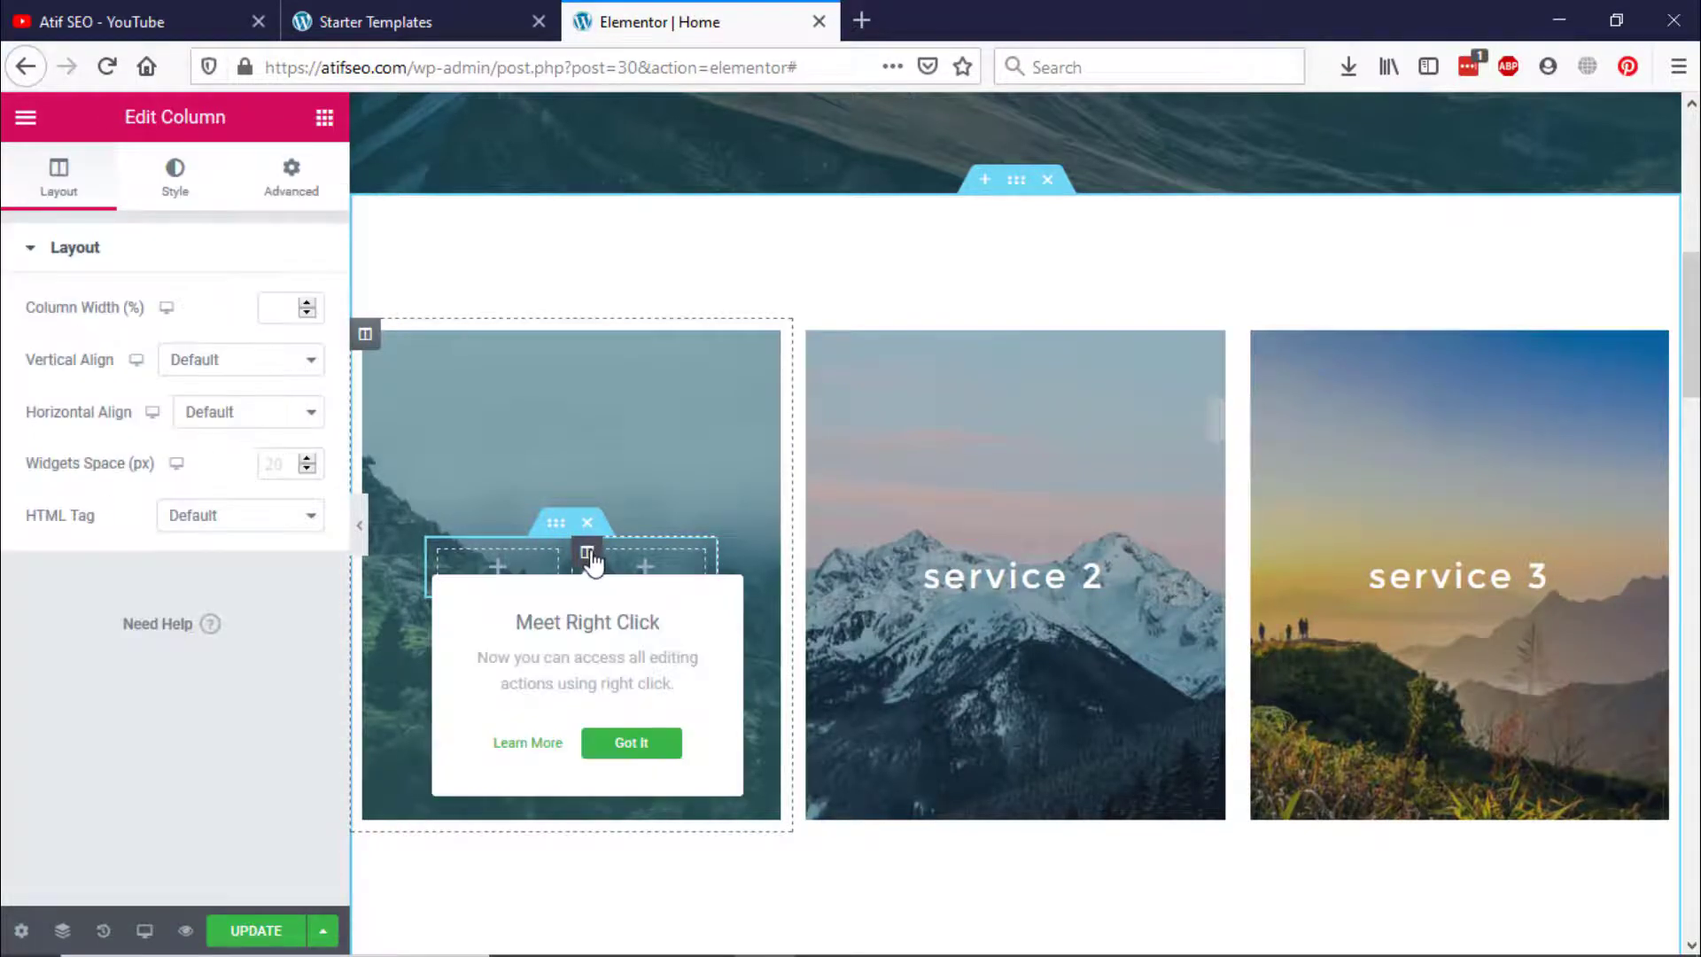
click(633, 743)
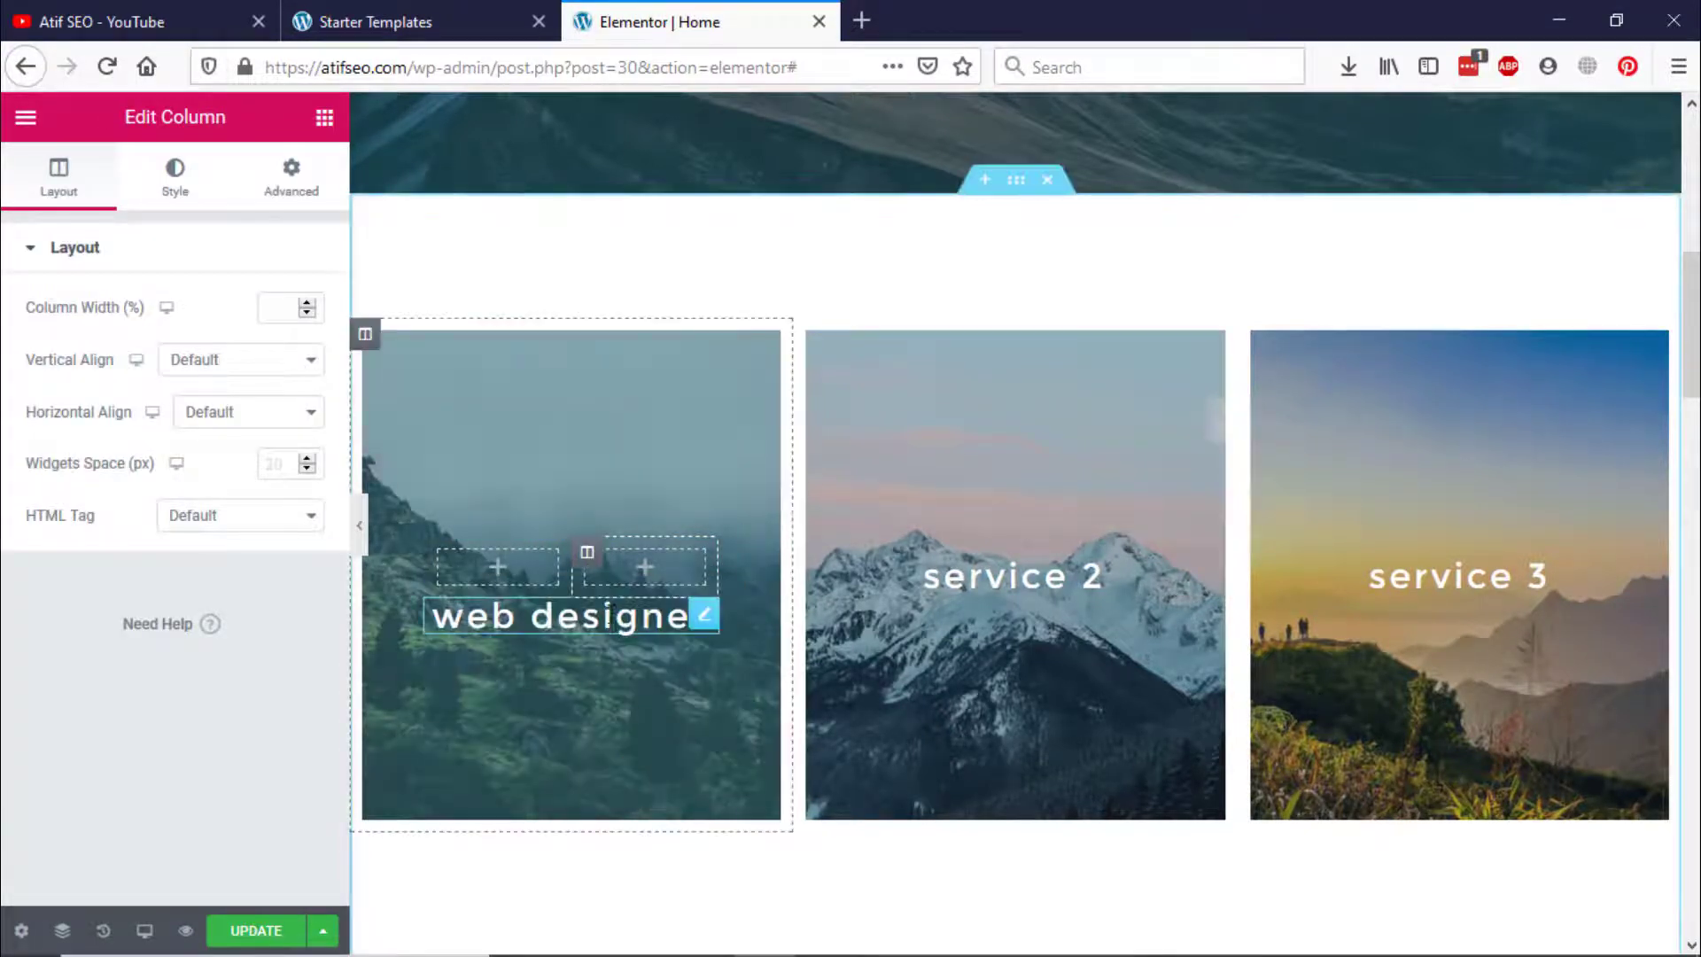
right_click(630, 563)
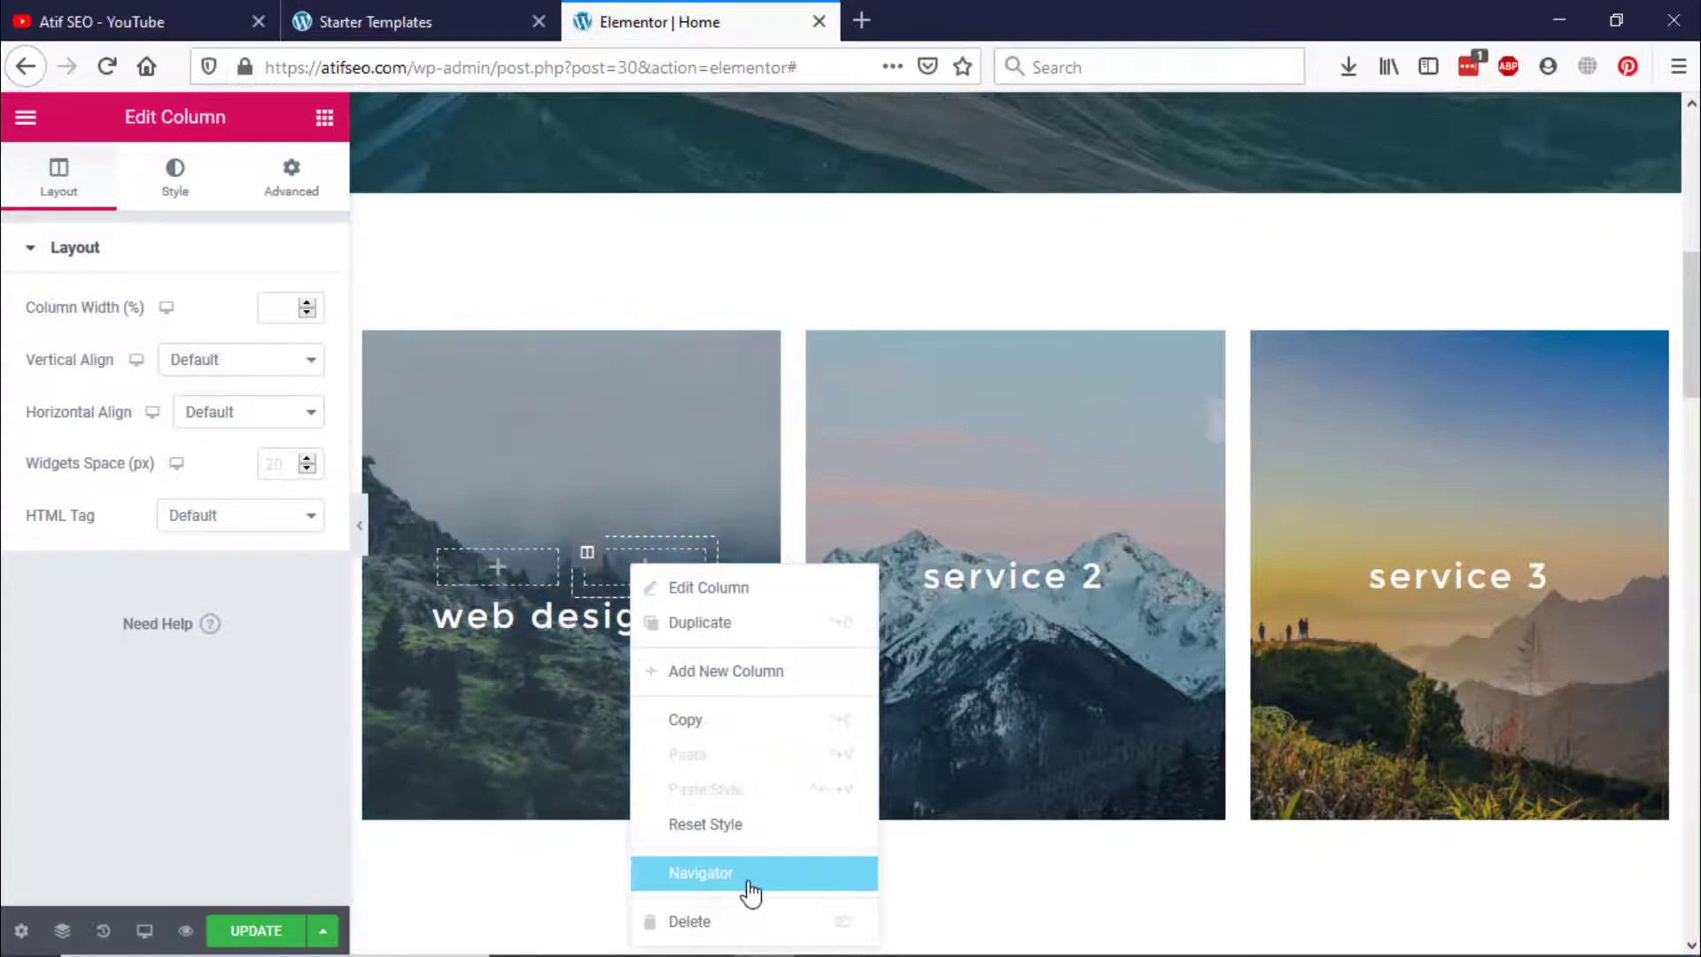
click(739, 922)
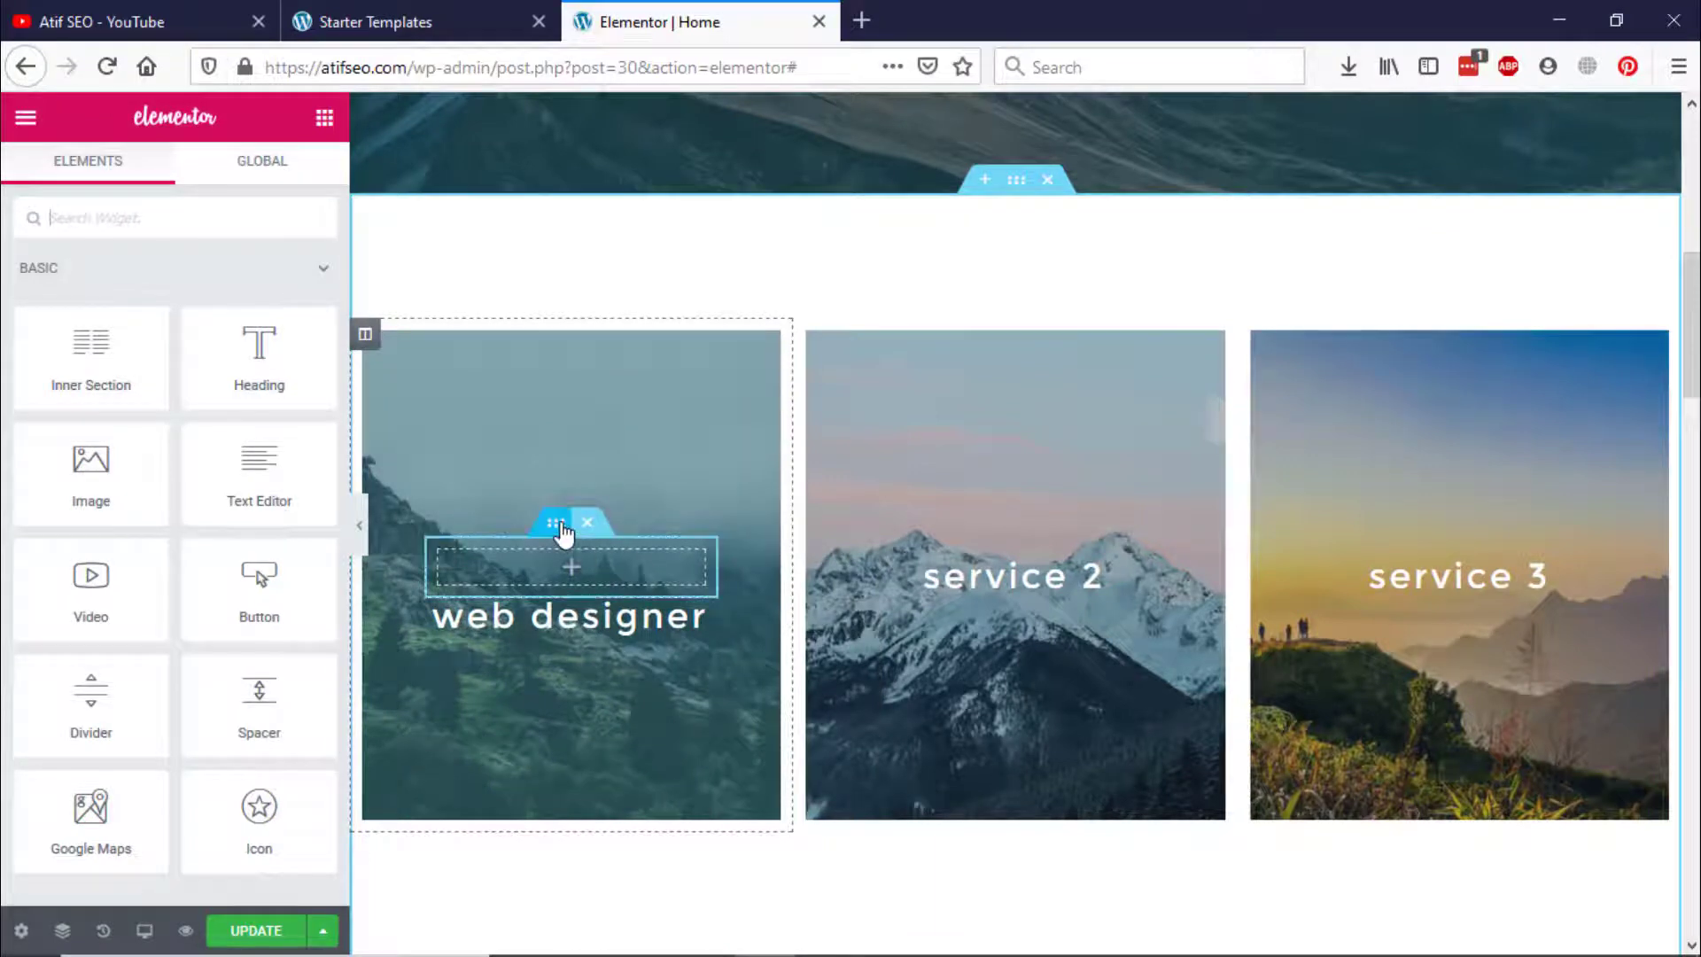
drag(556, 524, 560, 627)
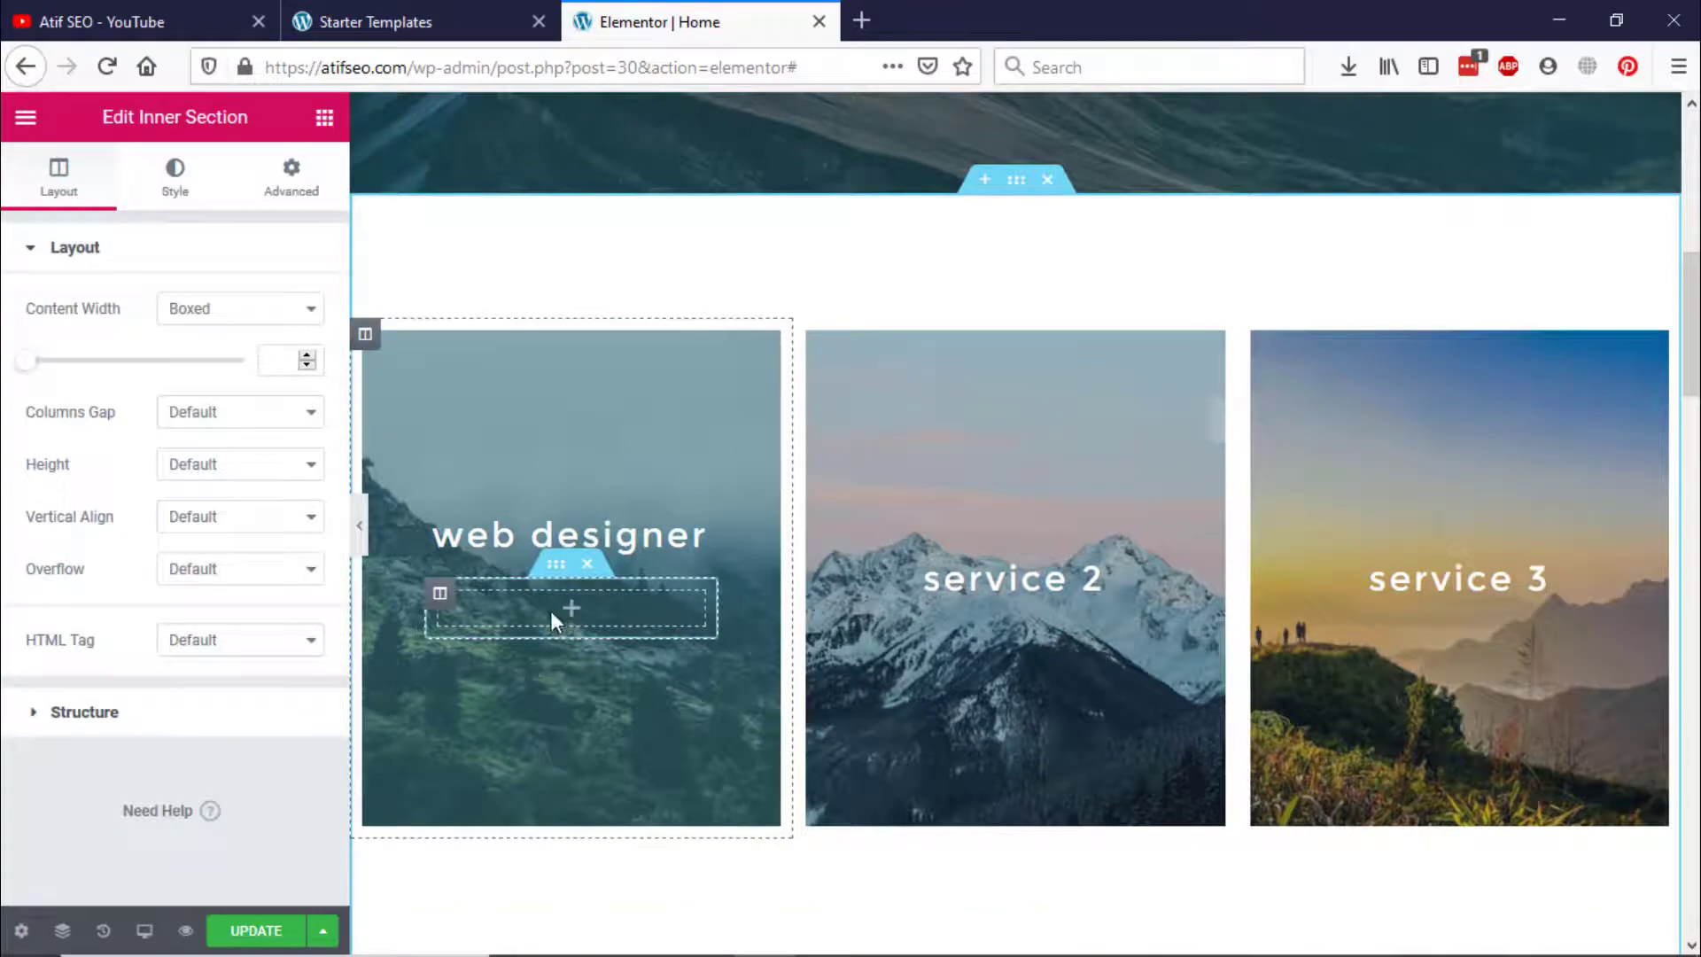
Step: Add a Text Editor widget to the inner section and replace its placeholder text with "We Can Build Quality Websites Contact Us.."
click(571, 609)
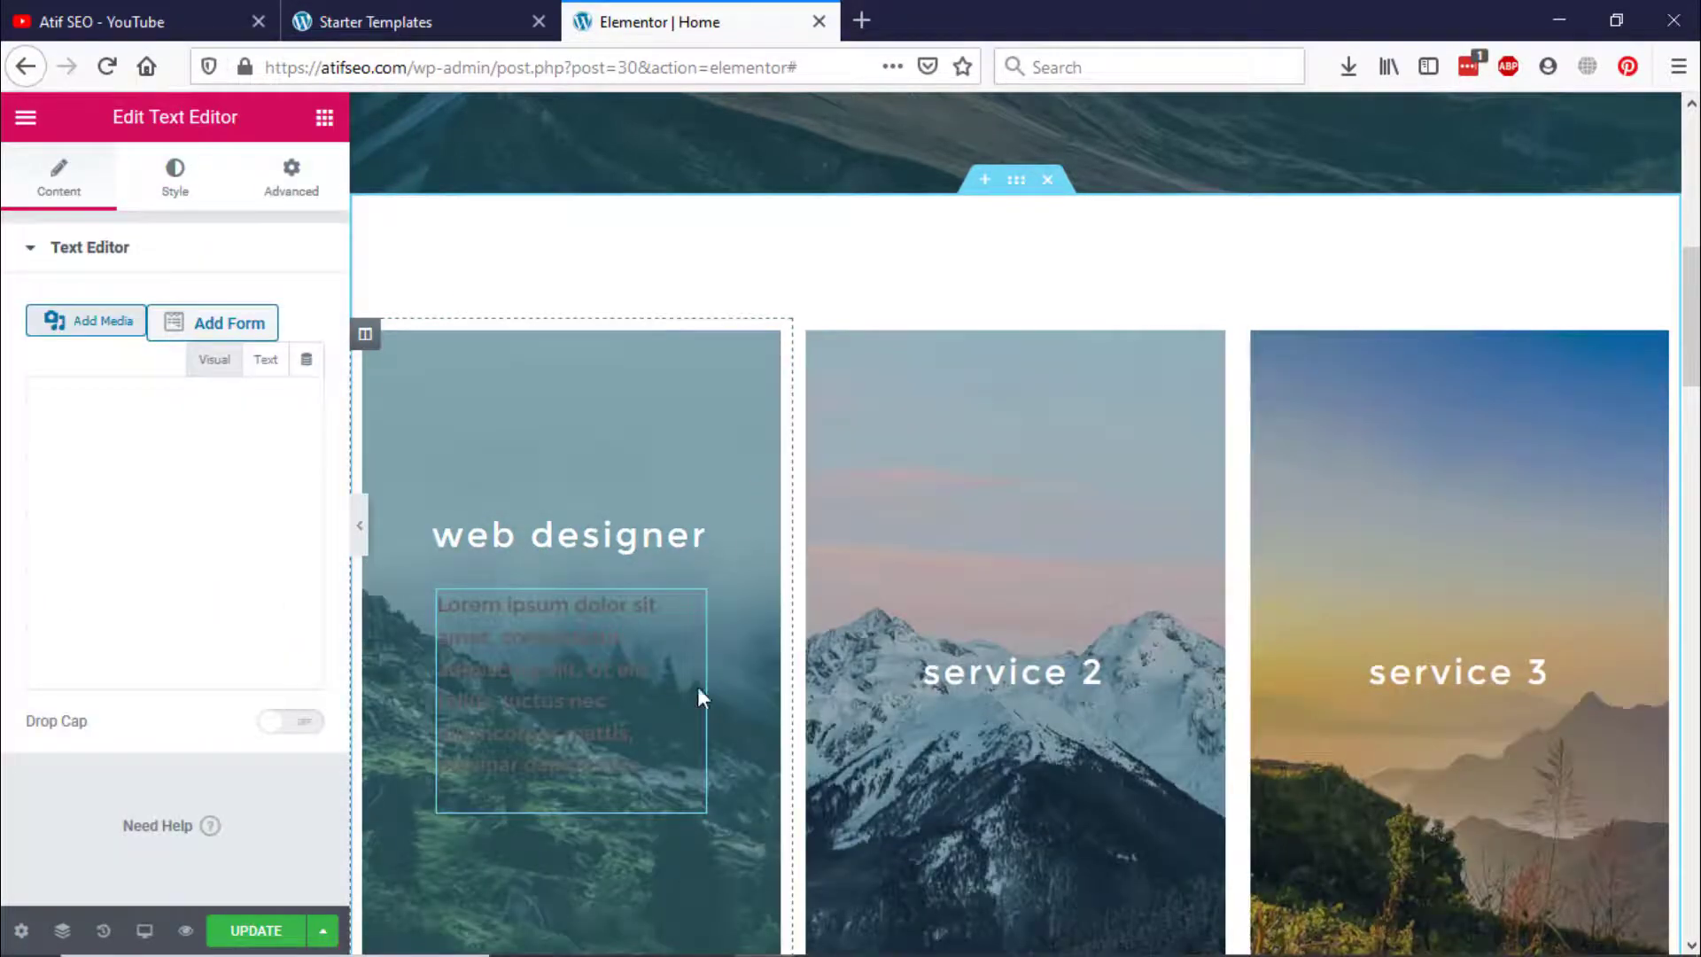
triple_click(602, 713)
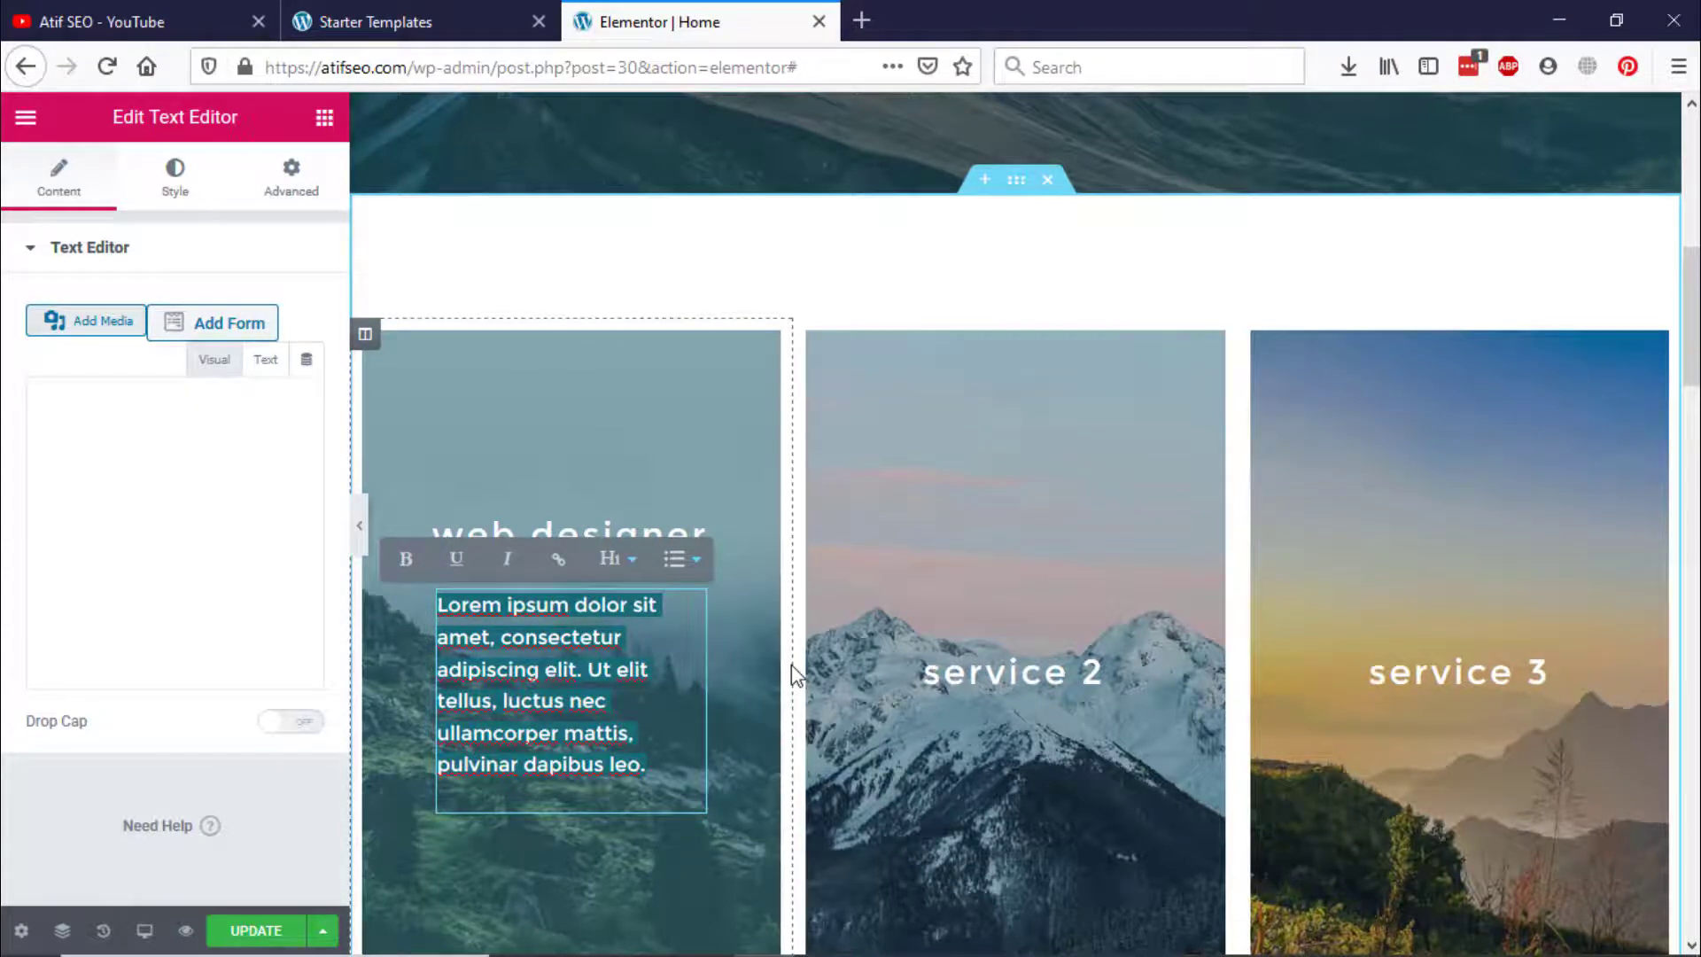
key(BackSpace)
text(We Can )
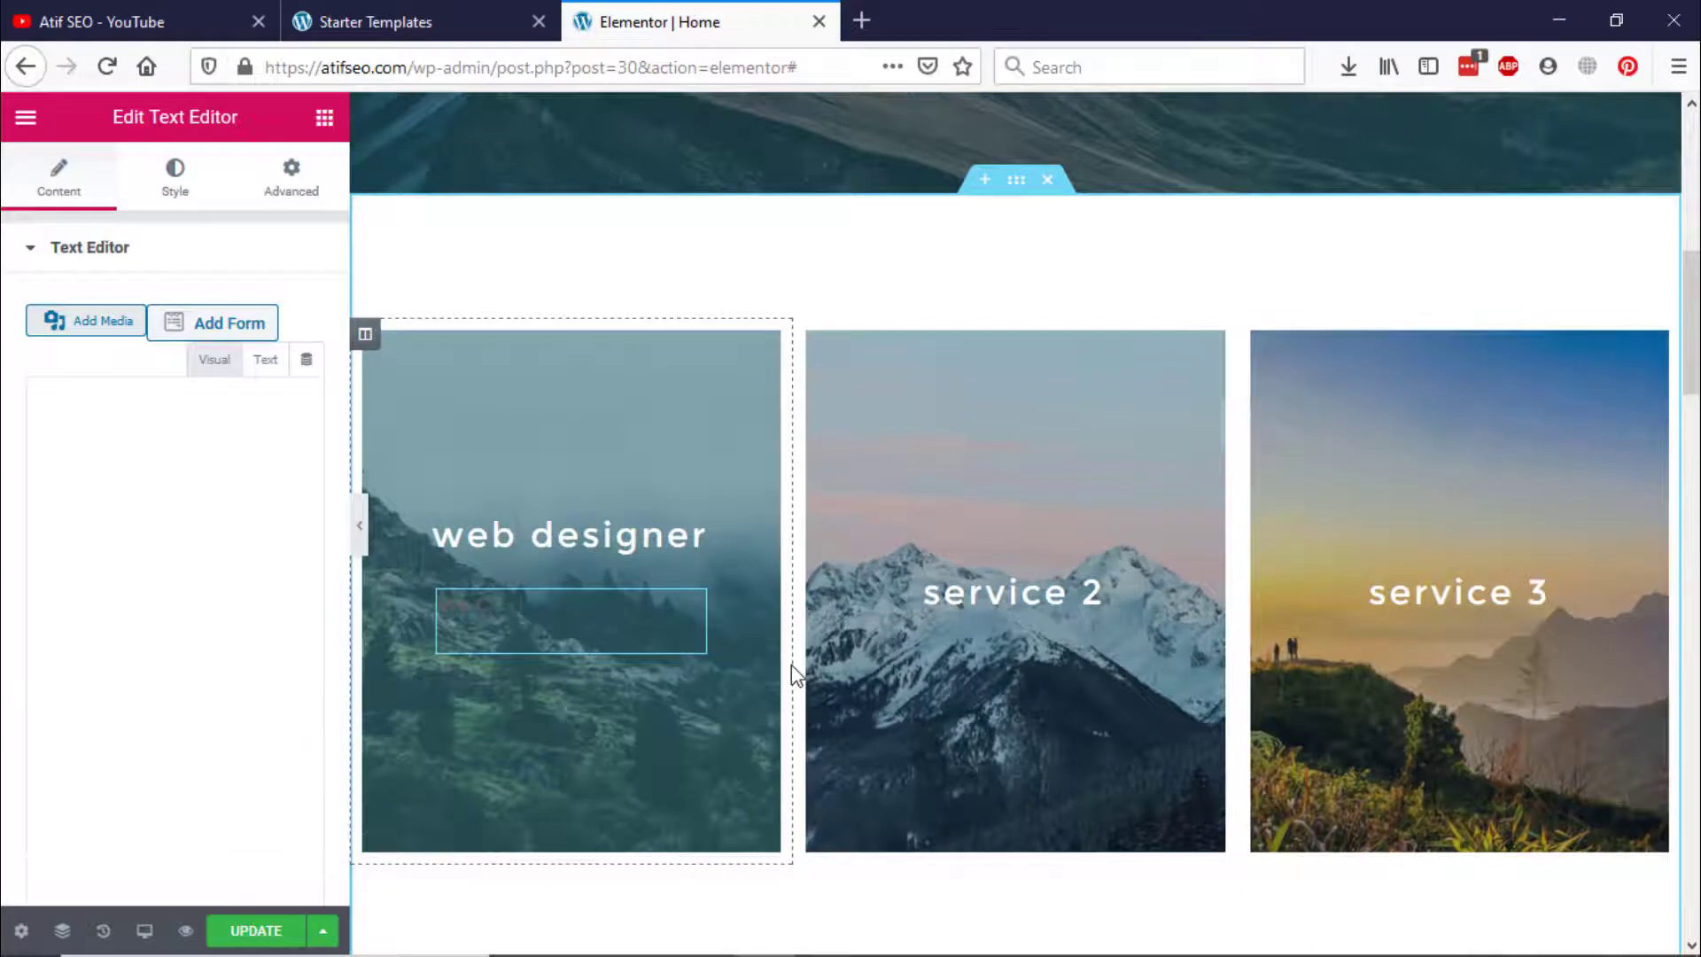
text(Build)
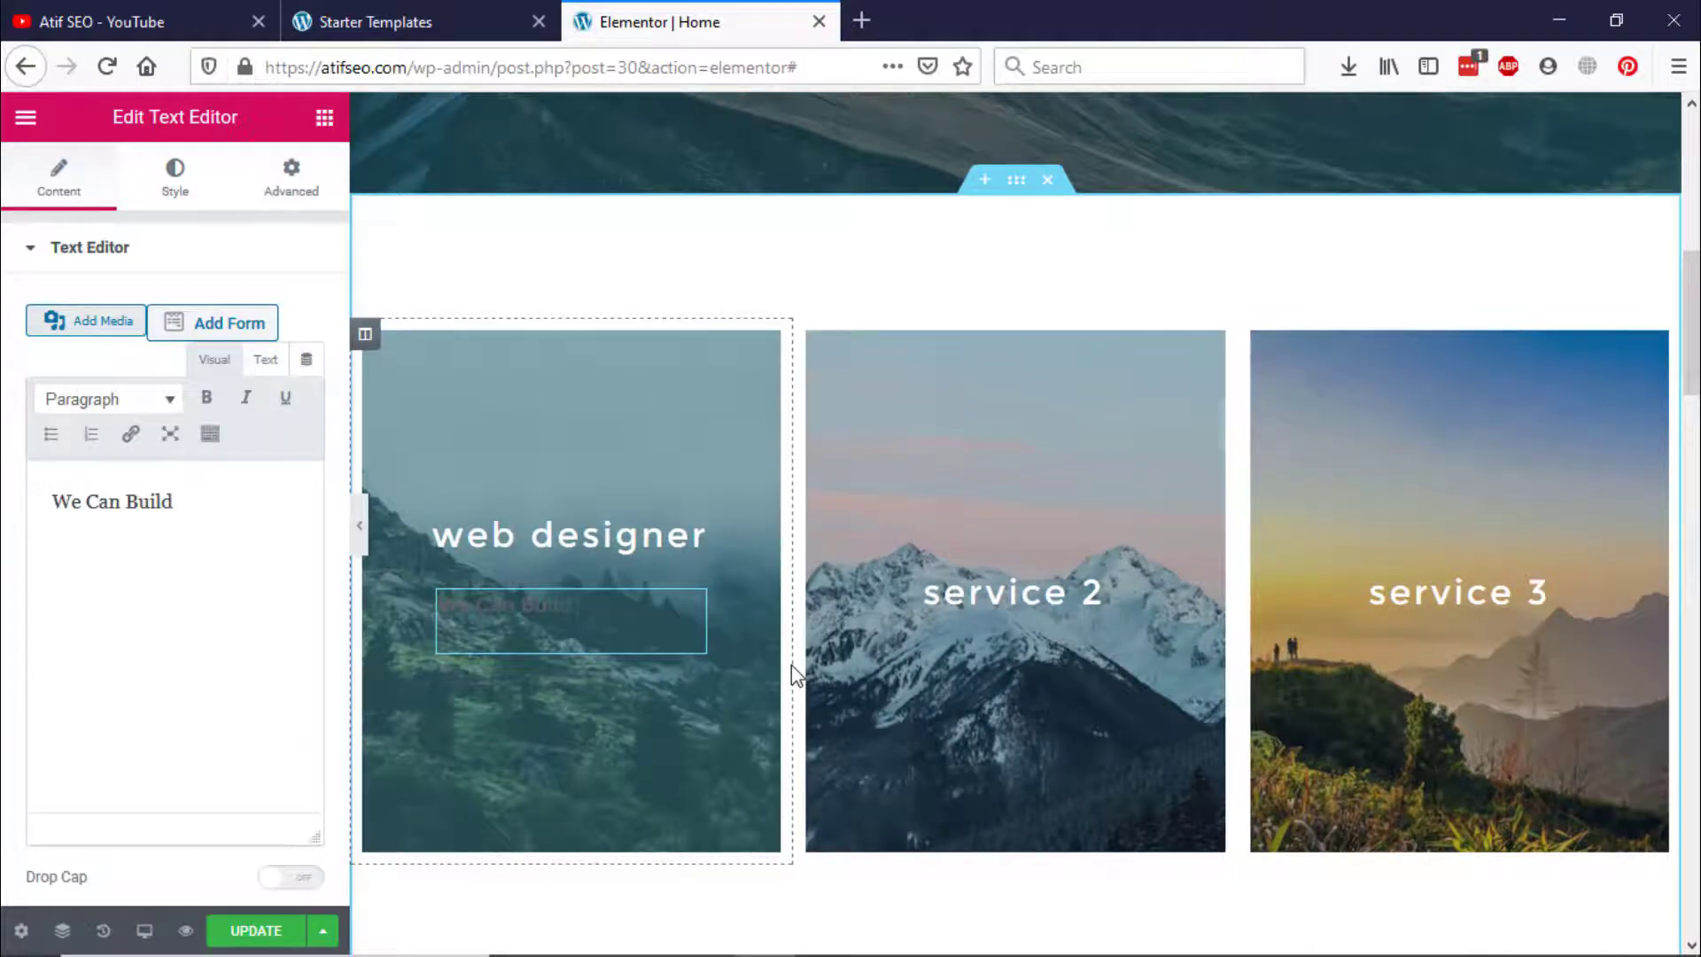
text( Quality We)
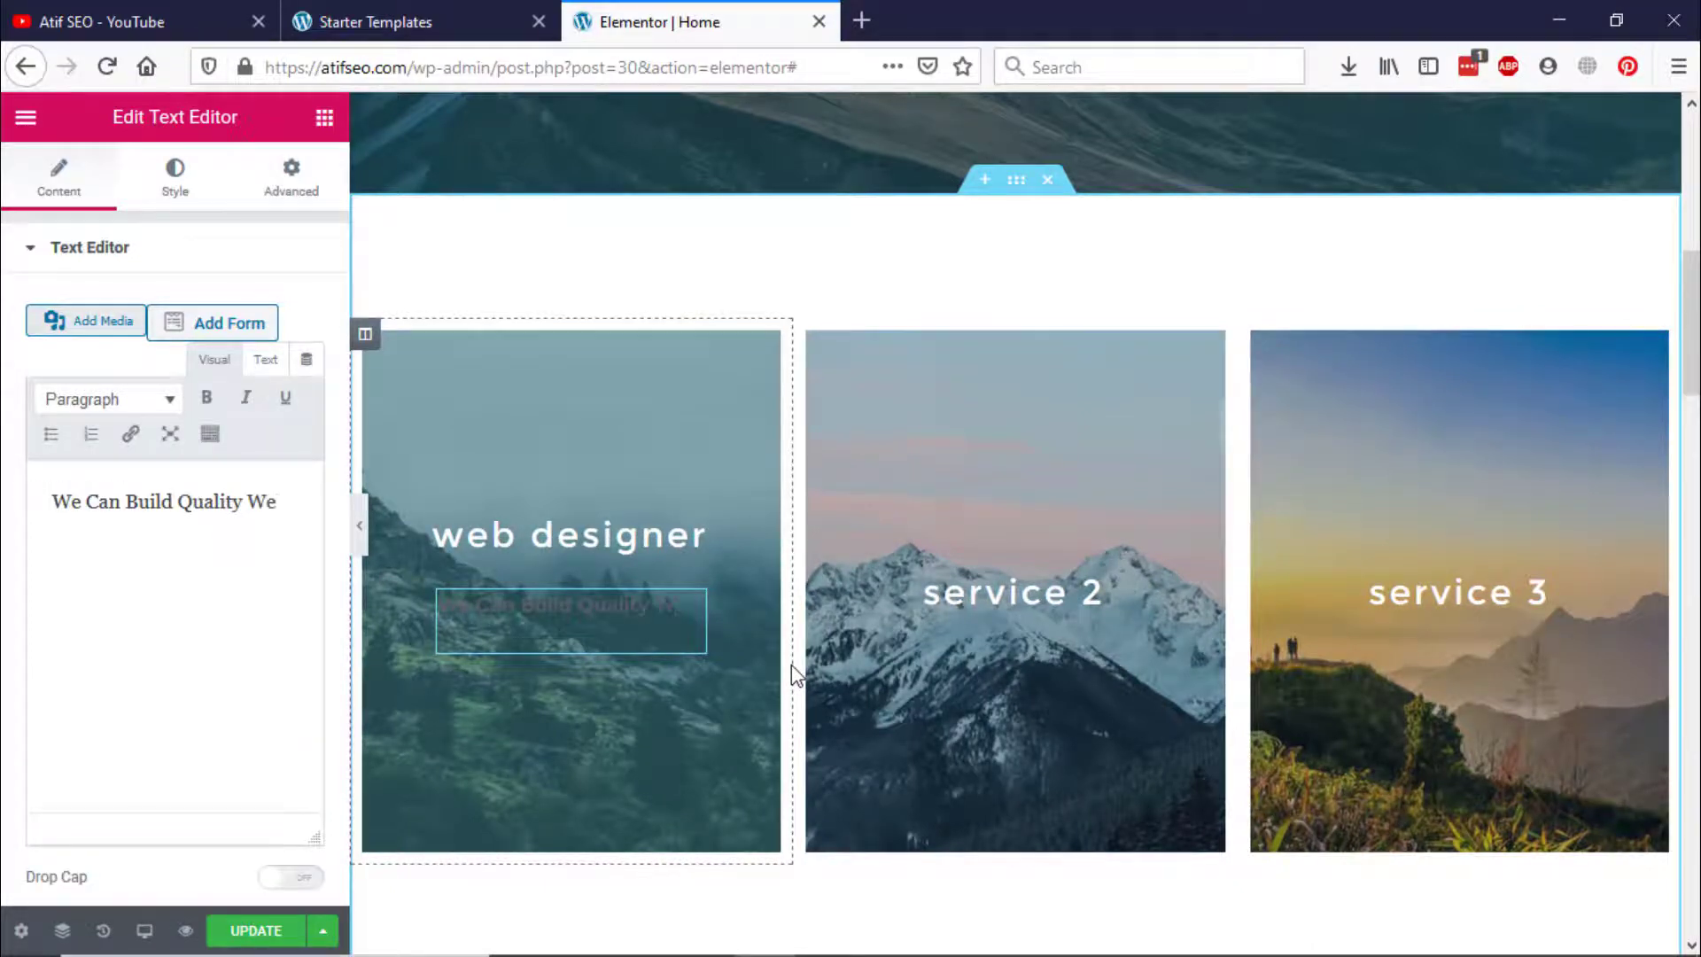
text(bsites)
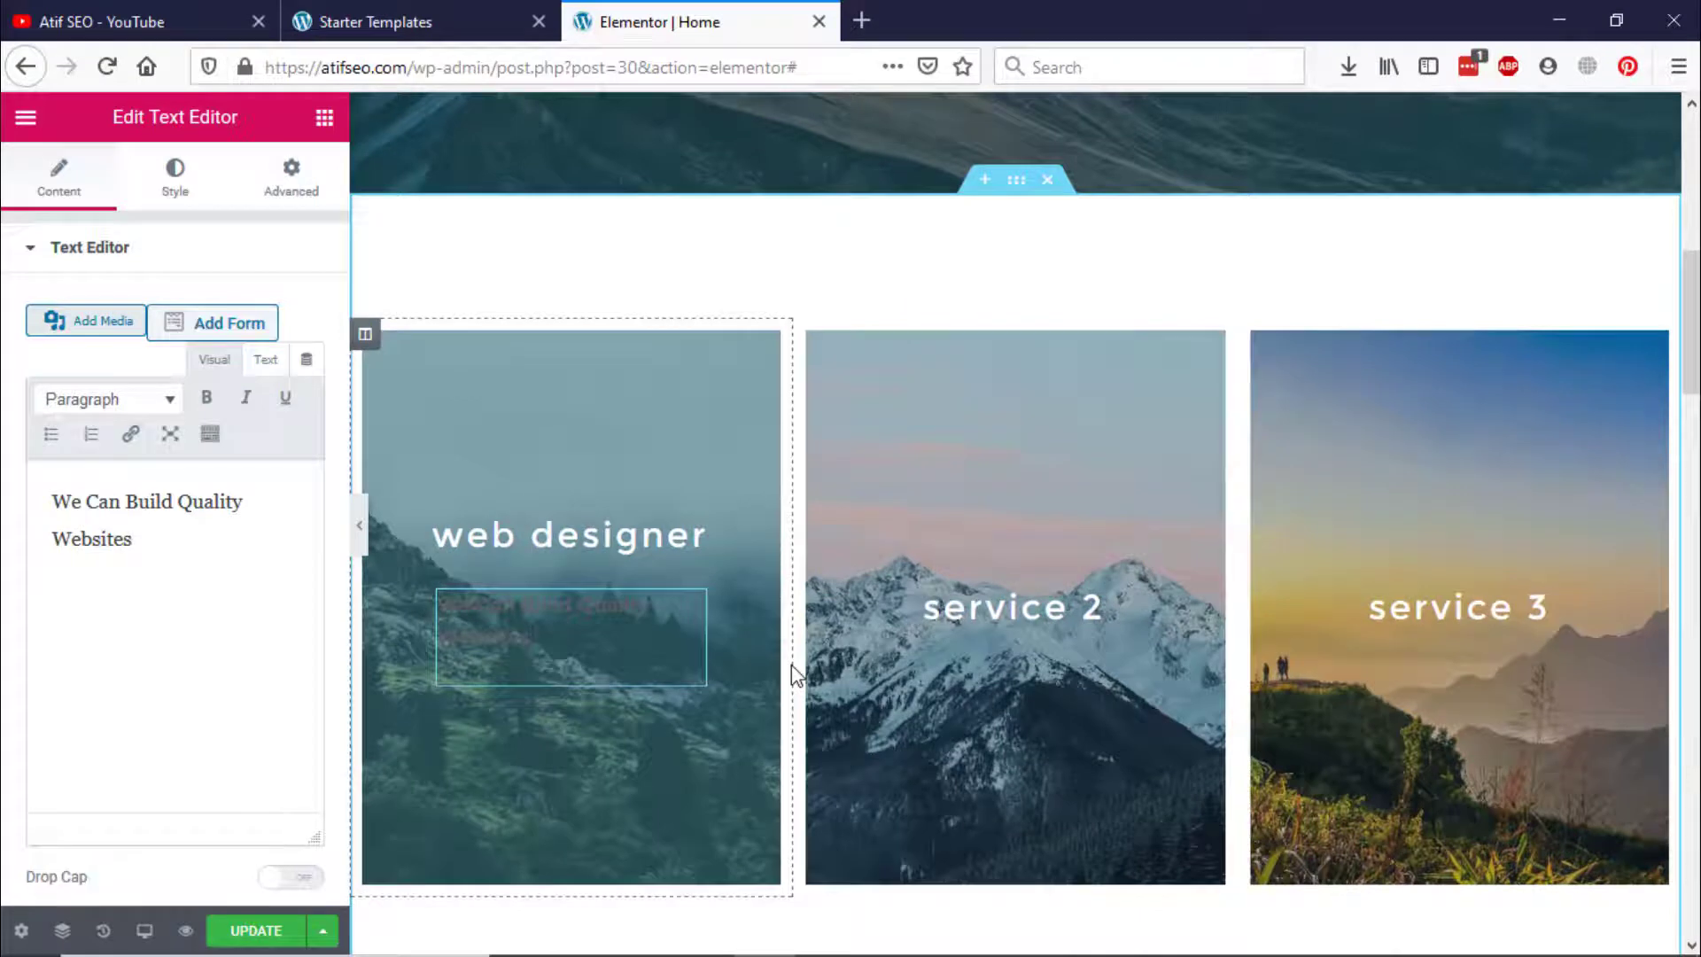
text( Contact Us..)
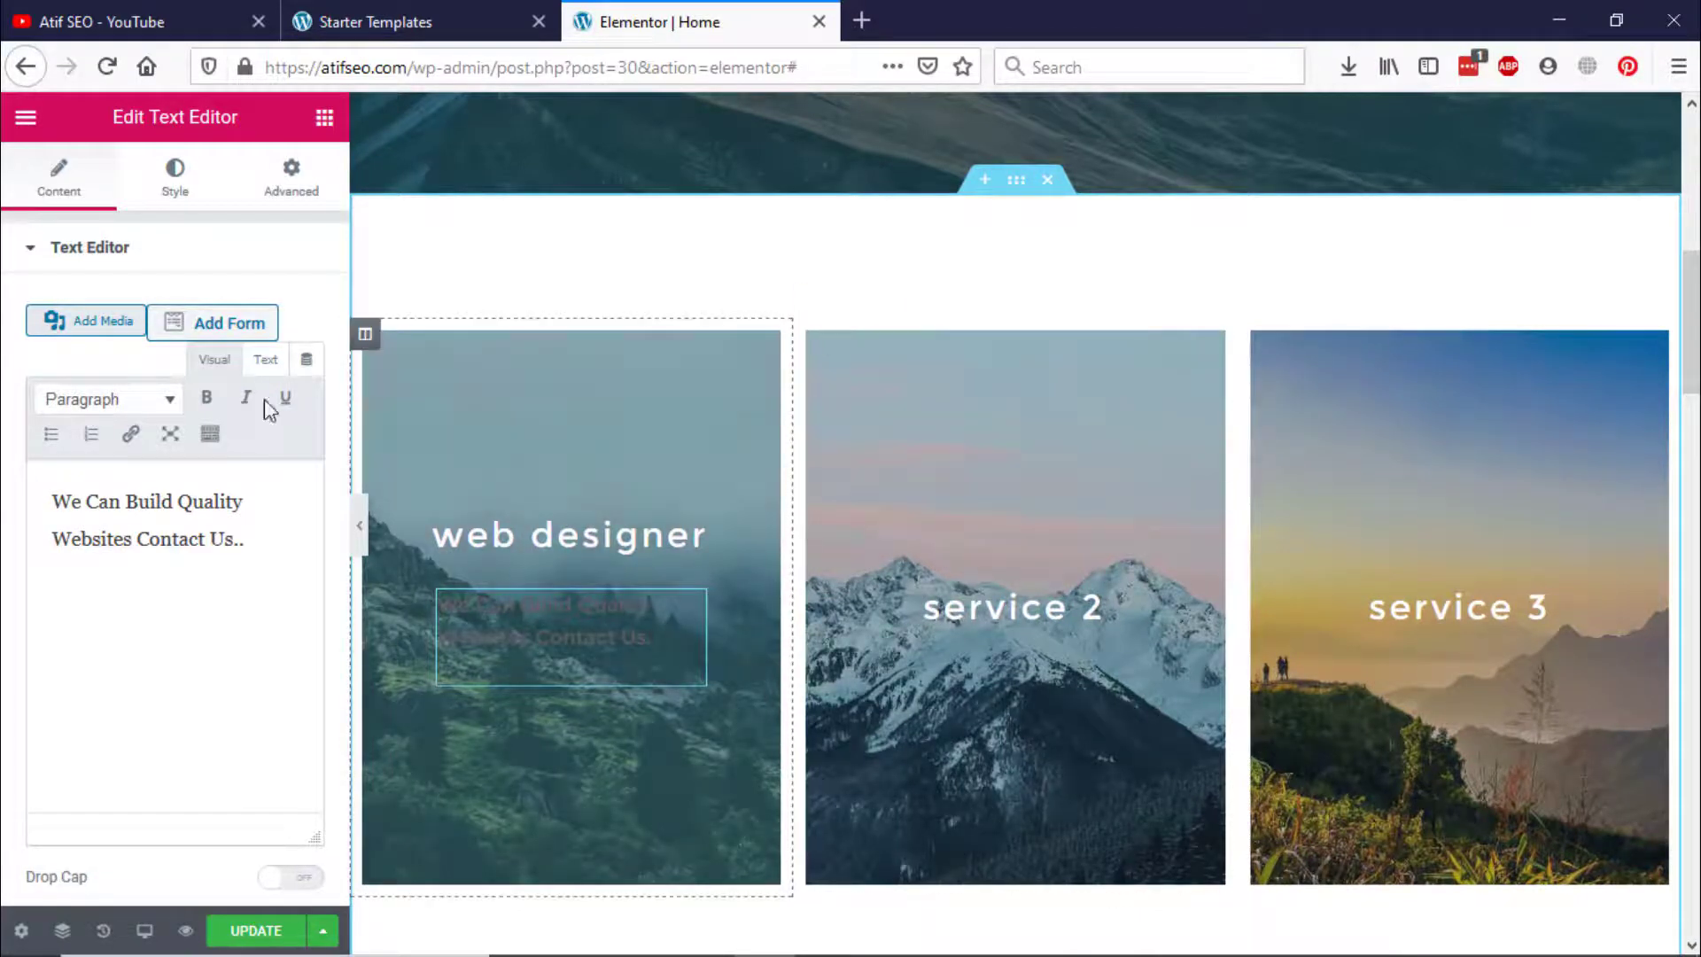
Step: Set the text colour of the new description under the Web Designer heading to white
click(170, 173)
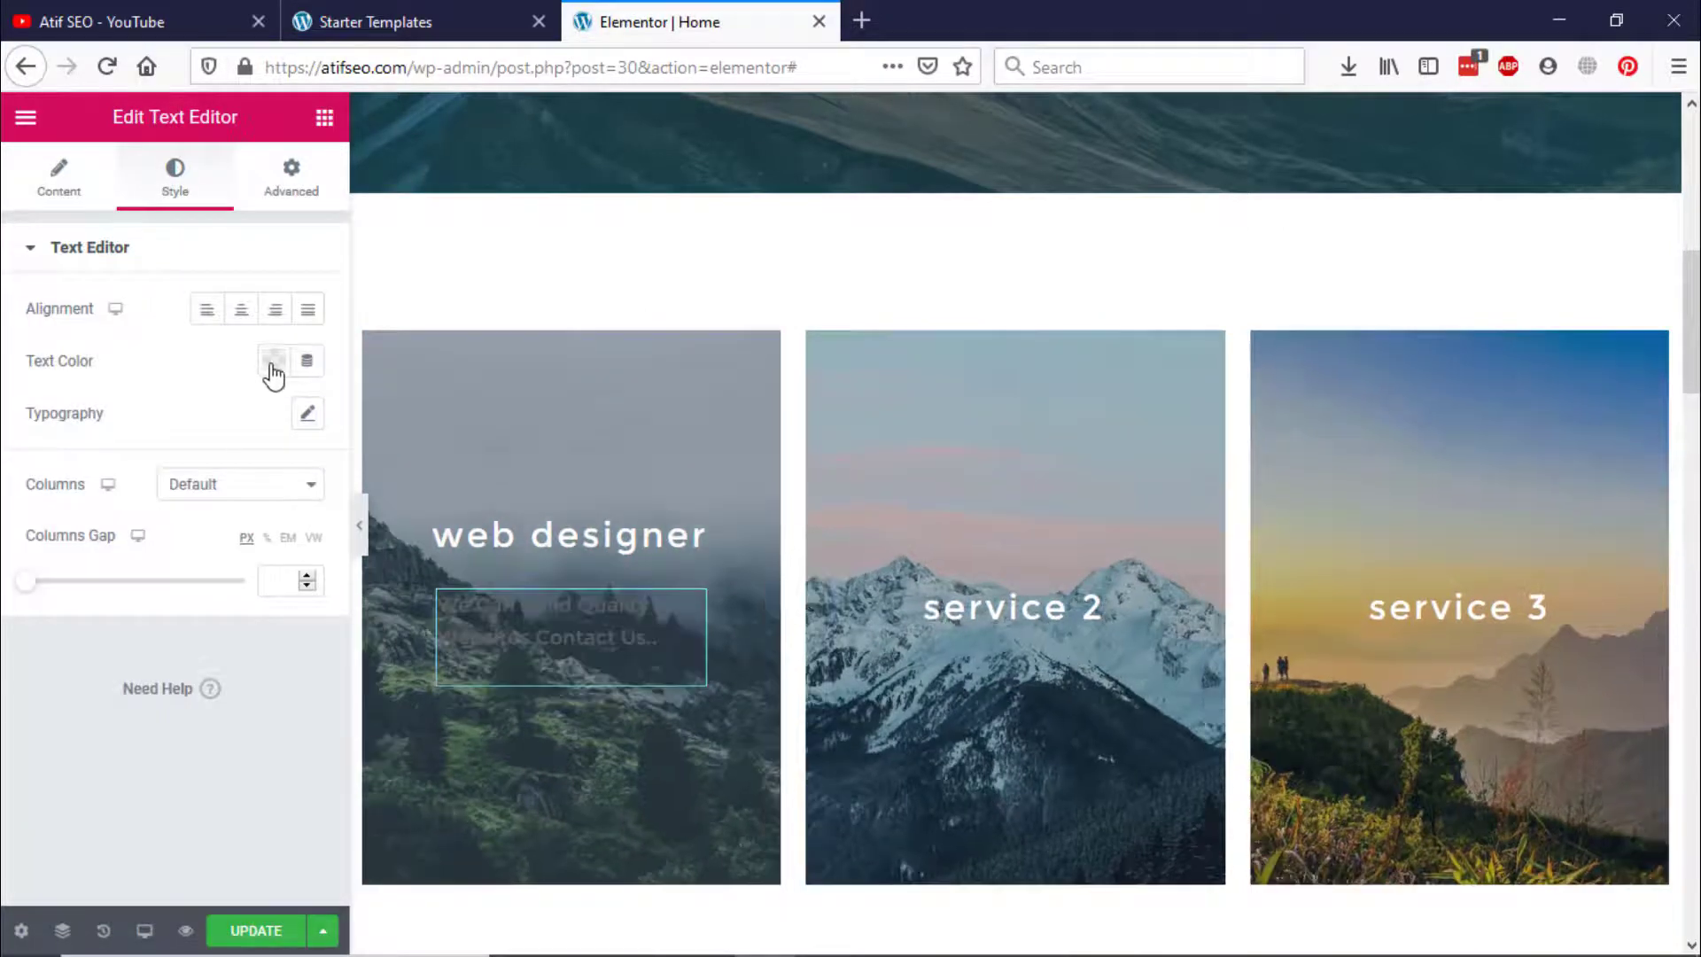
click(271, 368)
click(385, 426)
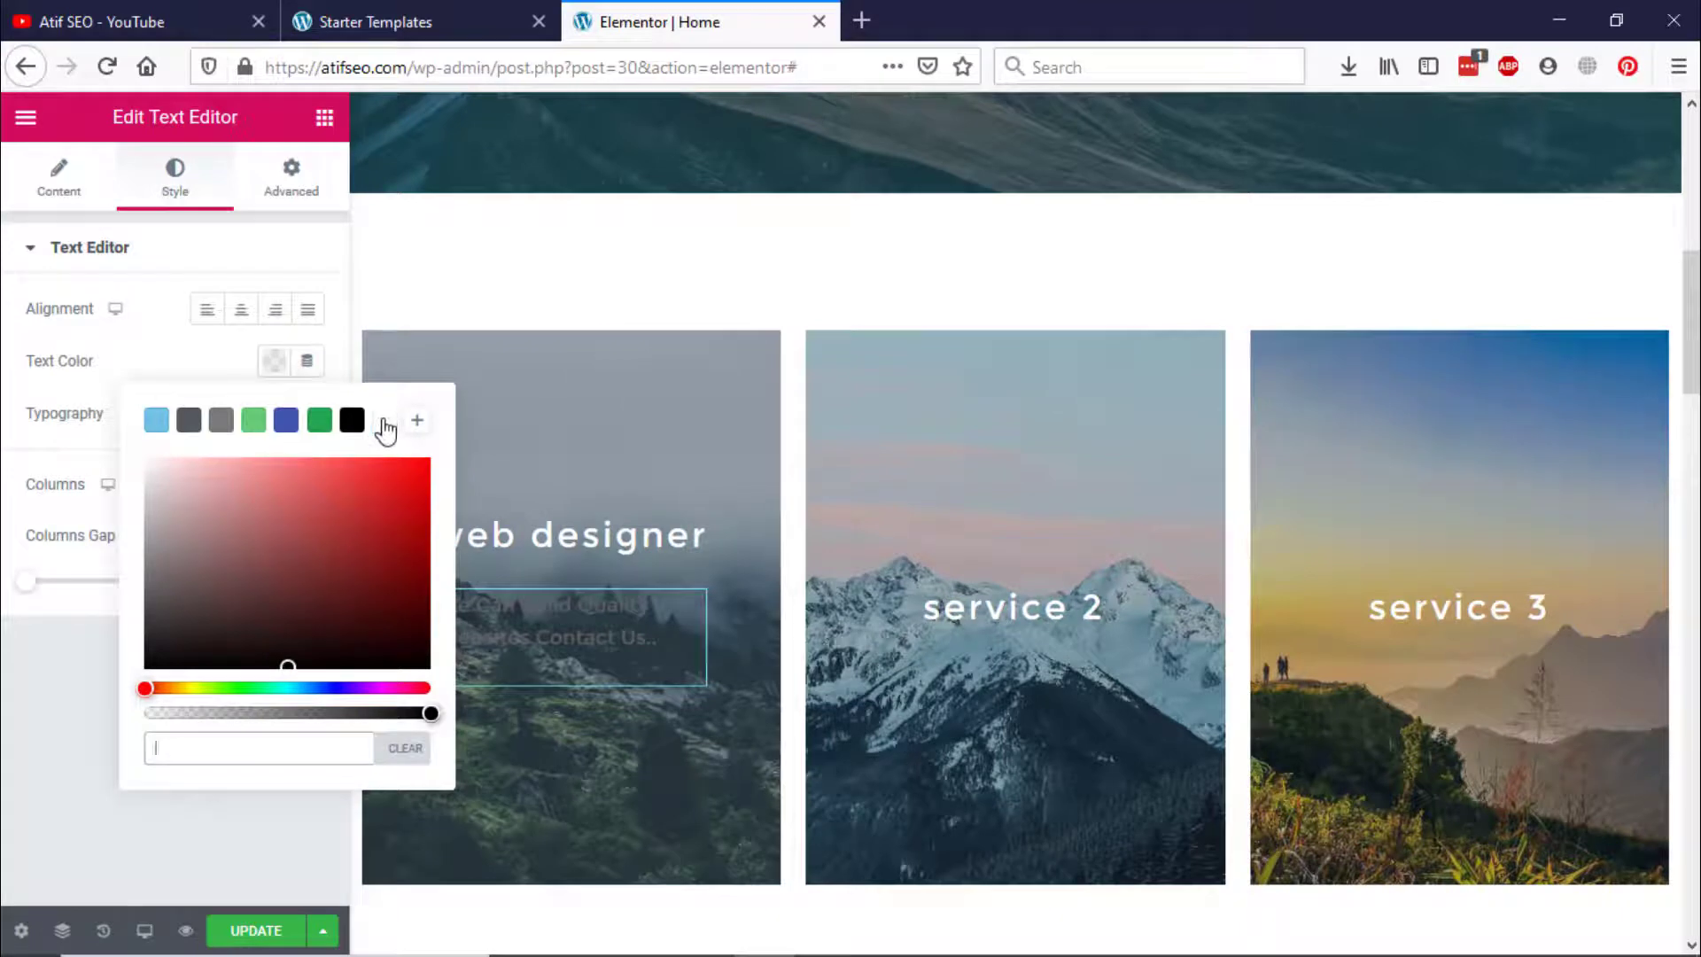
click(206, 368)
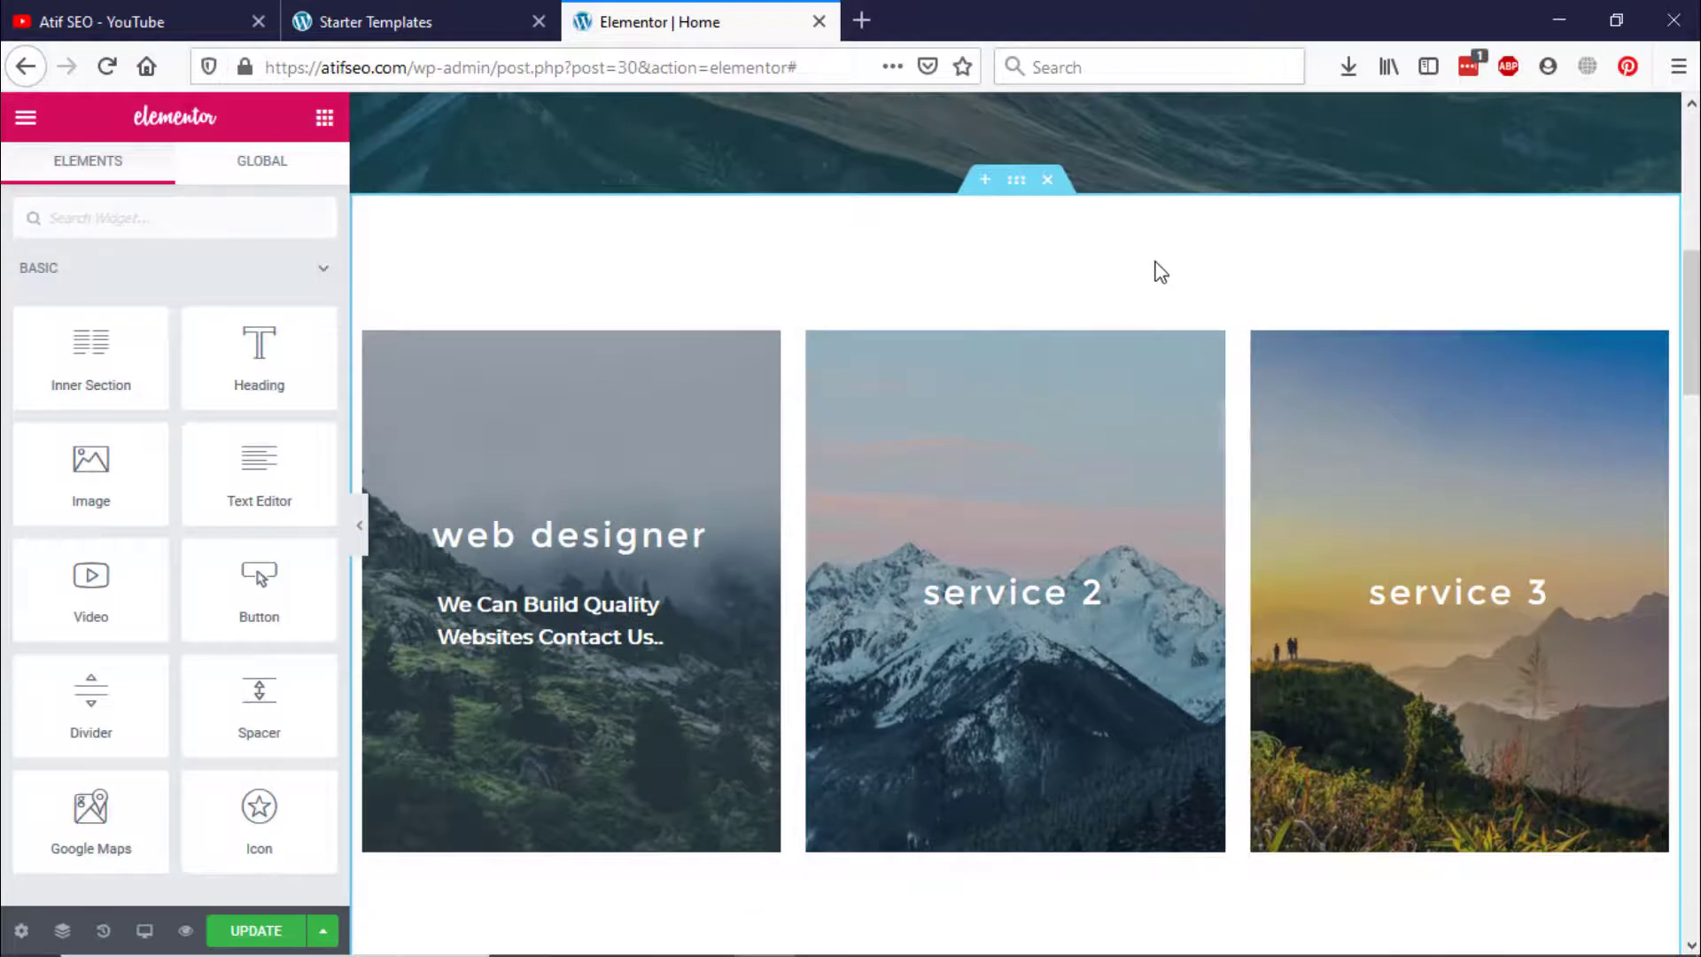
Step: Inspect the Service 2 card's column background settings and browse the Media Library for replacement images without choosing one
scroll(1155, 261, down, 3)
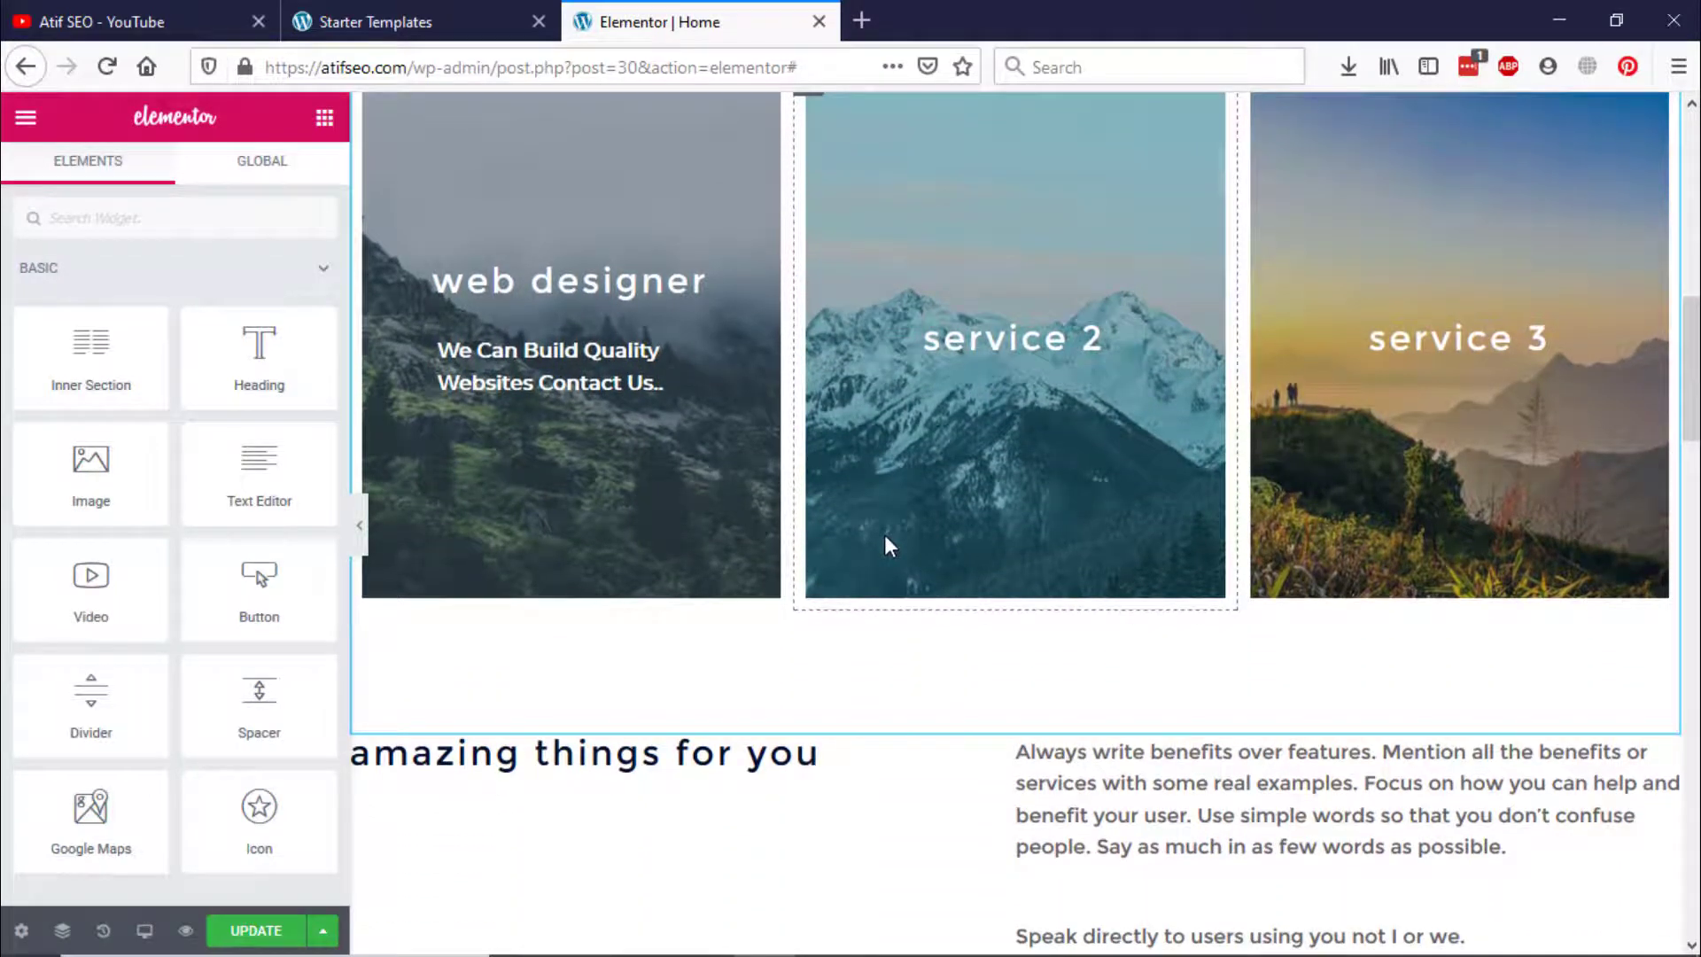
right_click(923, 561)
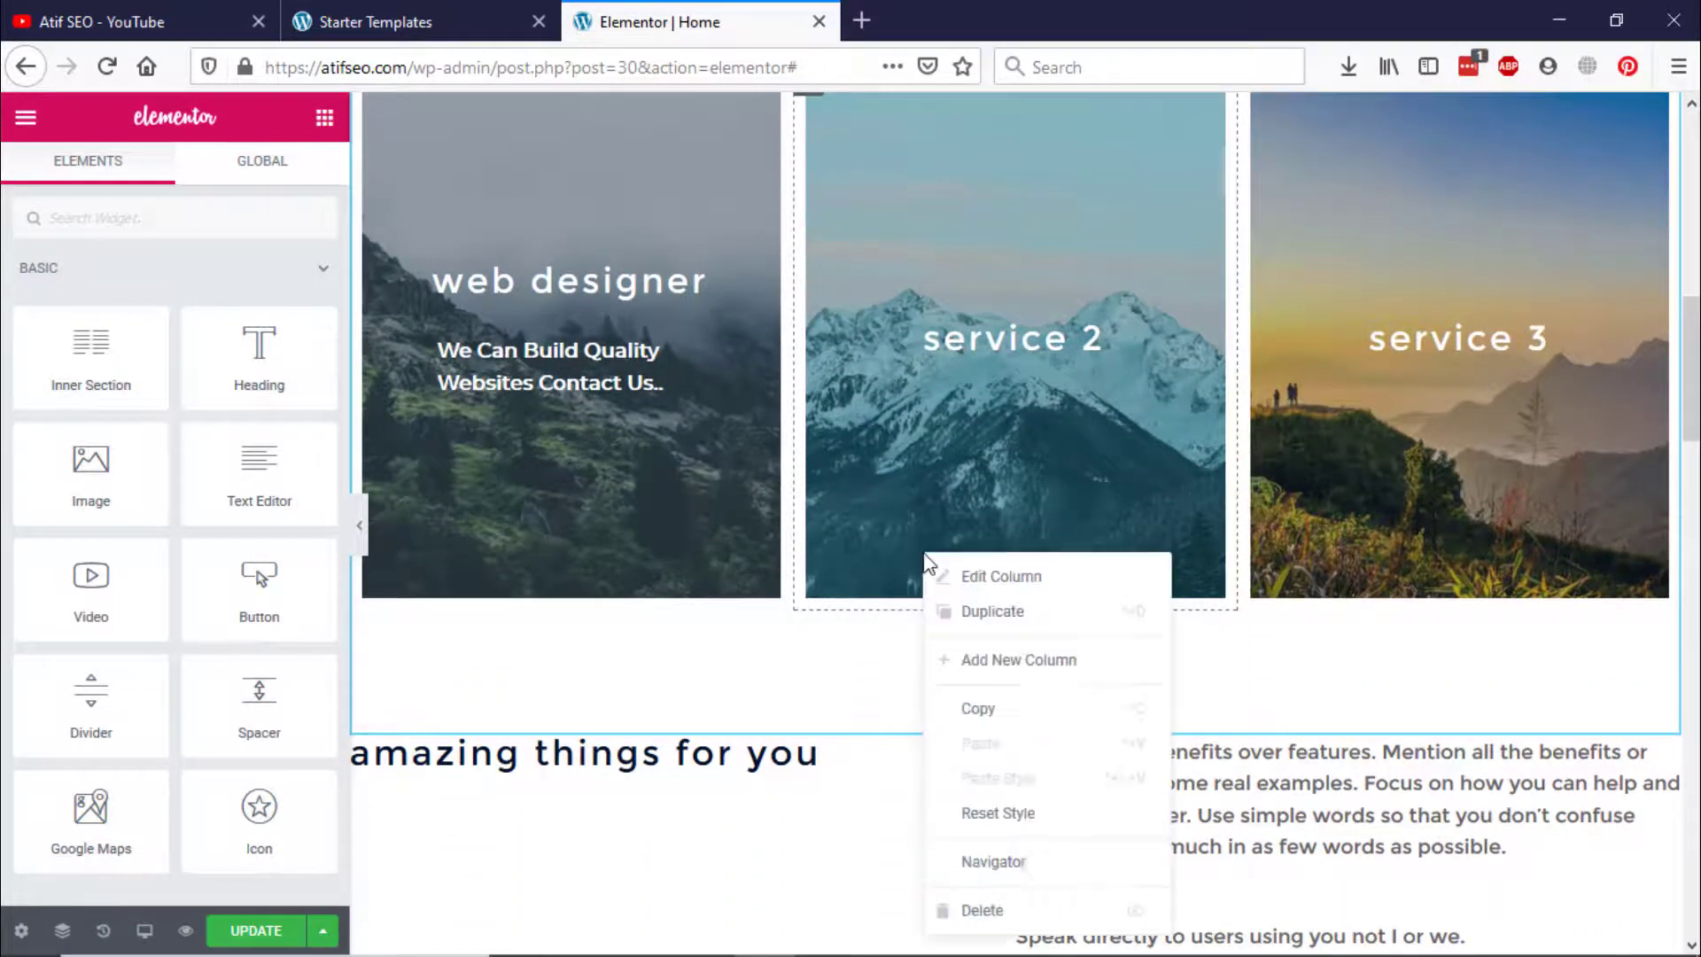
click(975, 577)
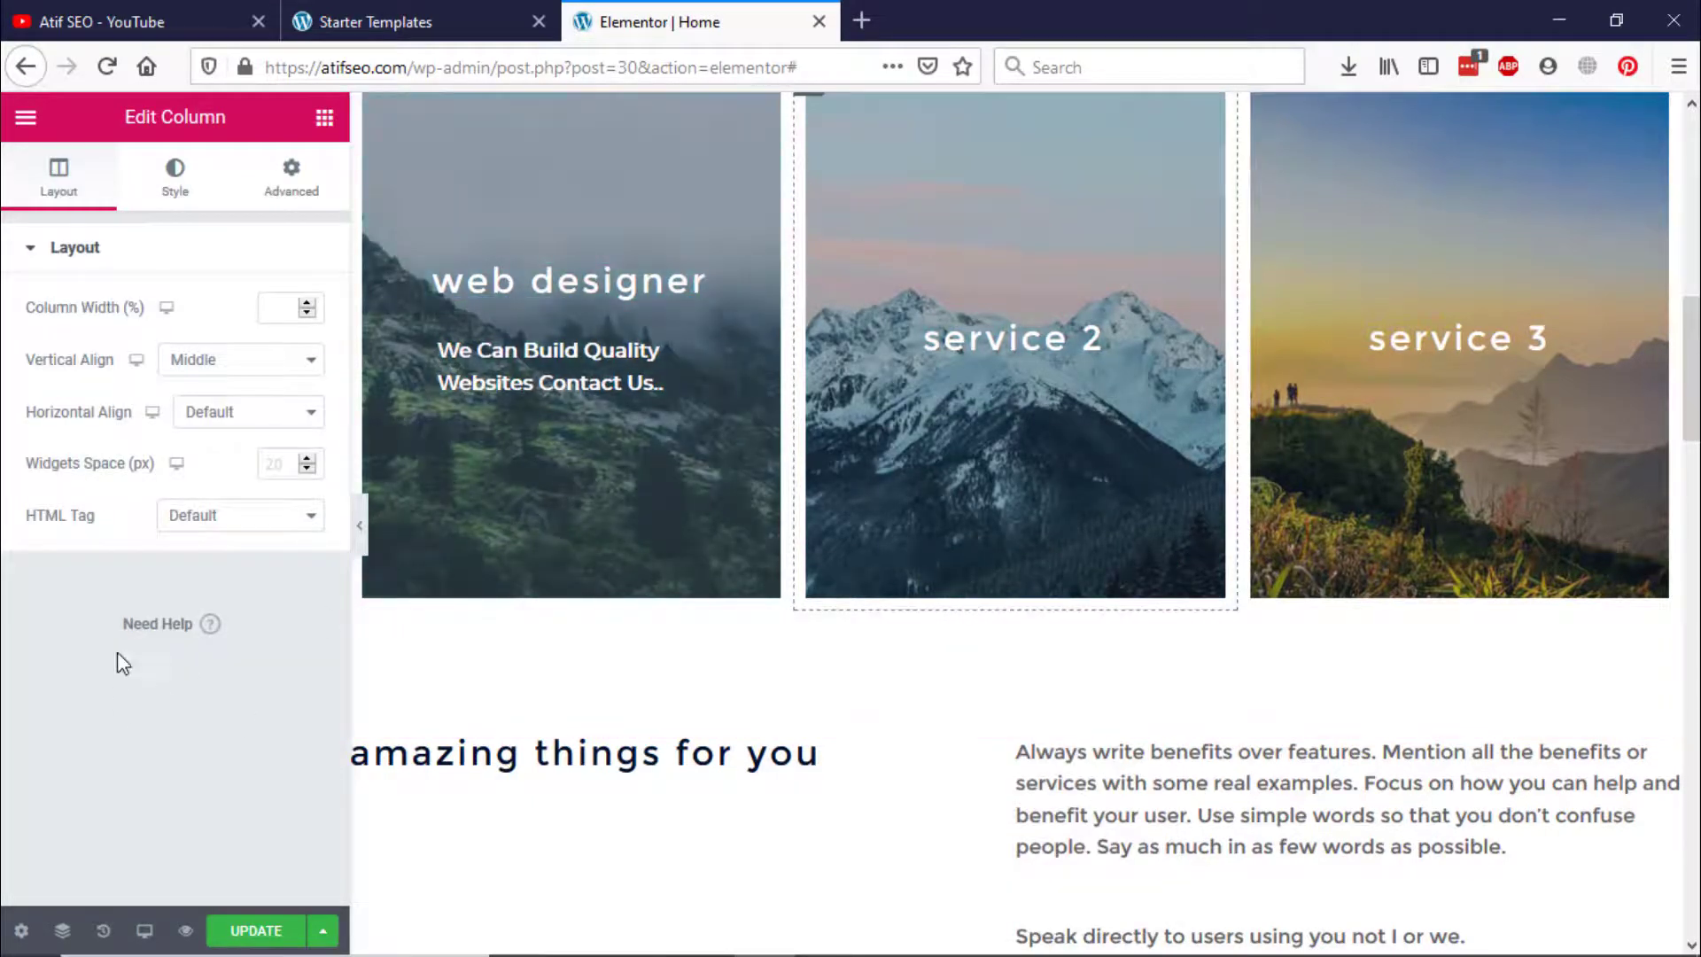
click(174, 195)
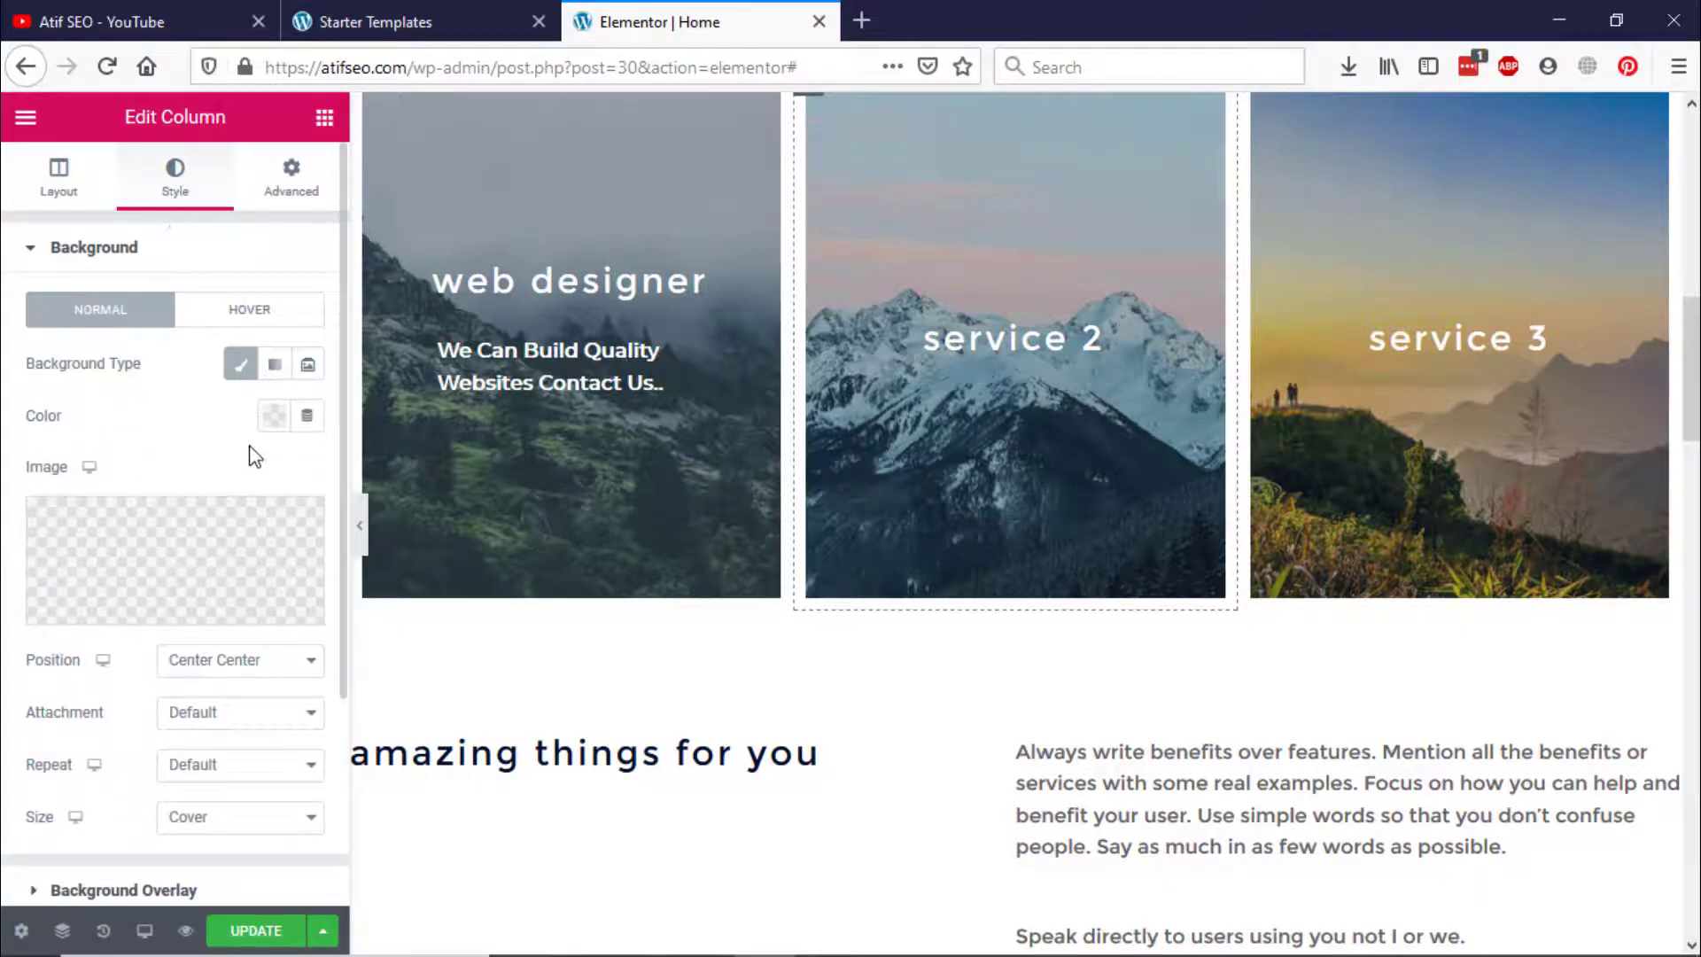
scroll(251, 447, down, 3)
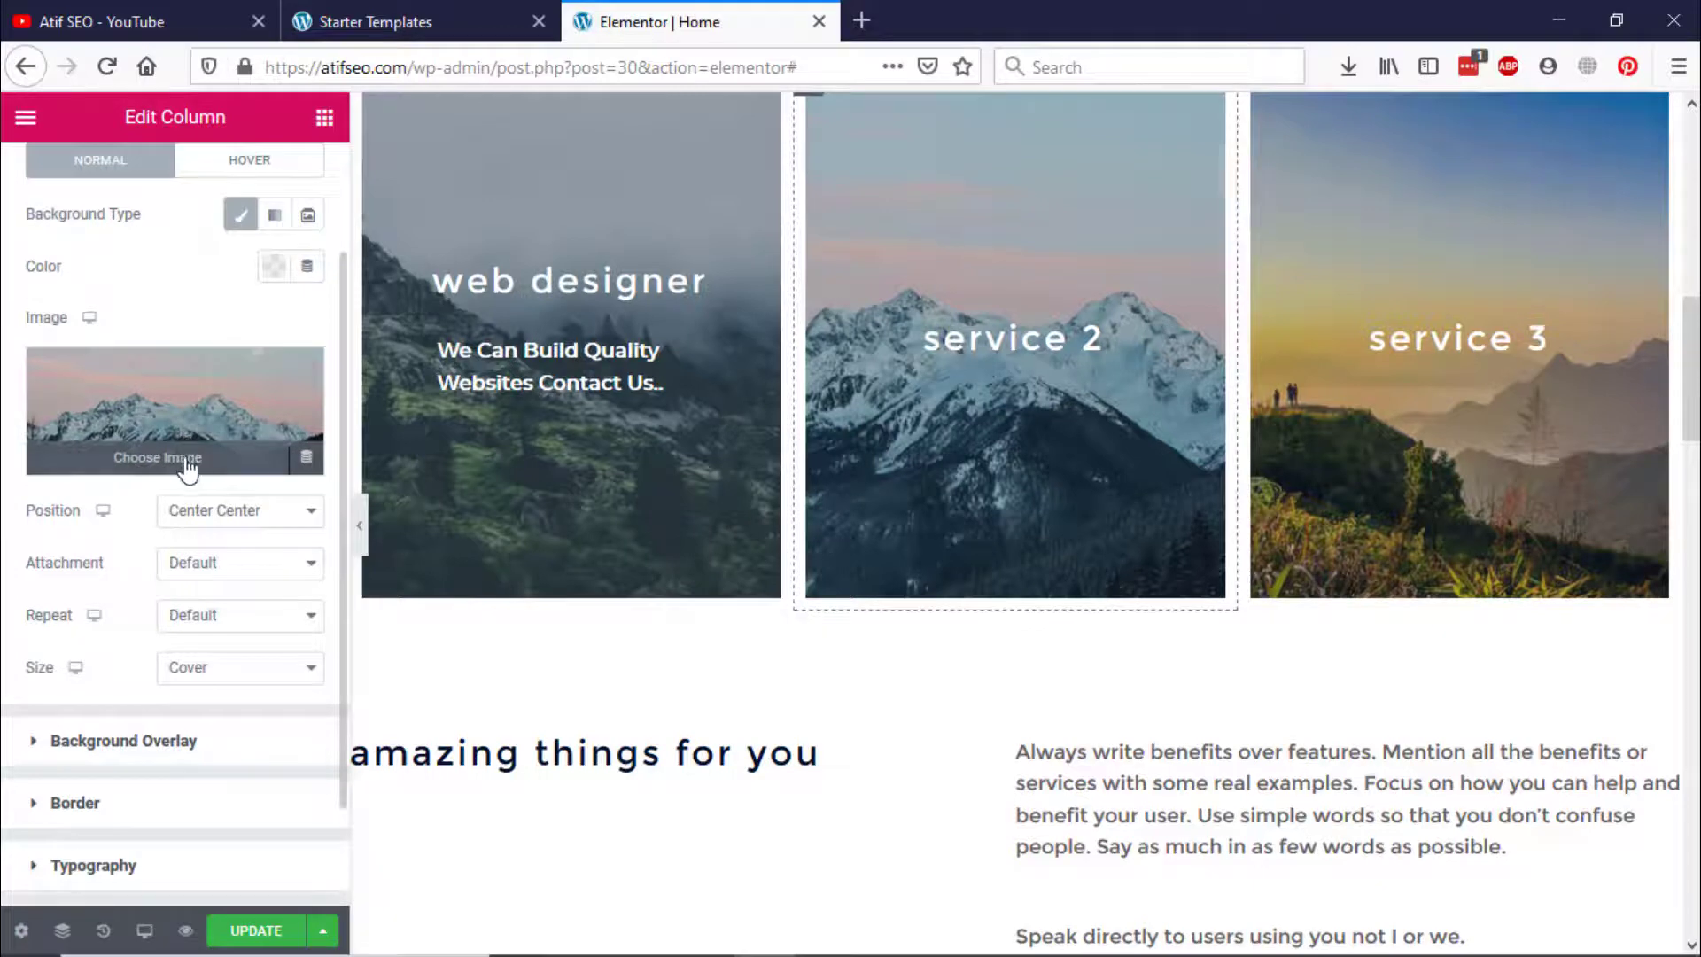
click(237, 468)
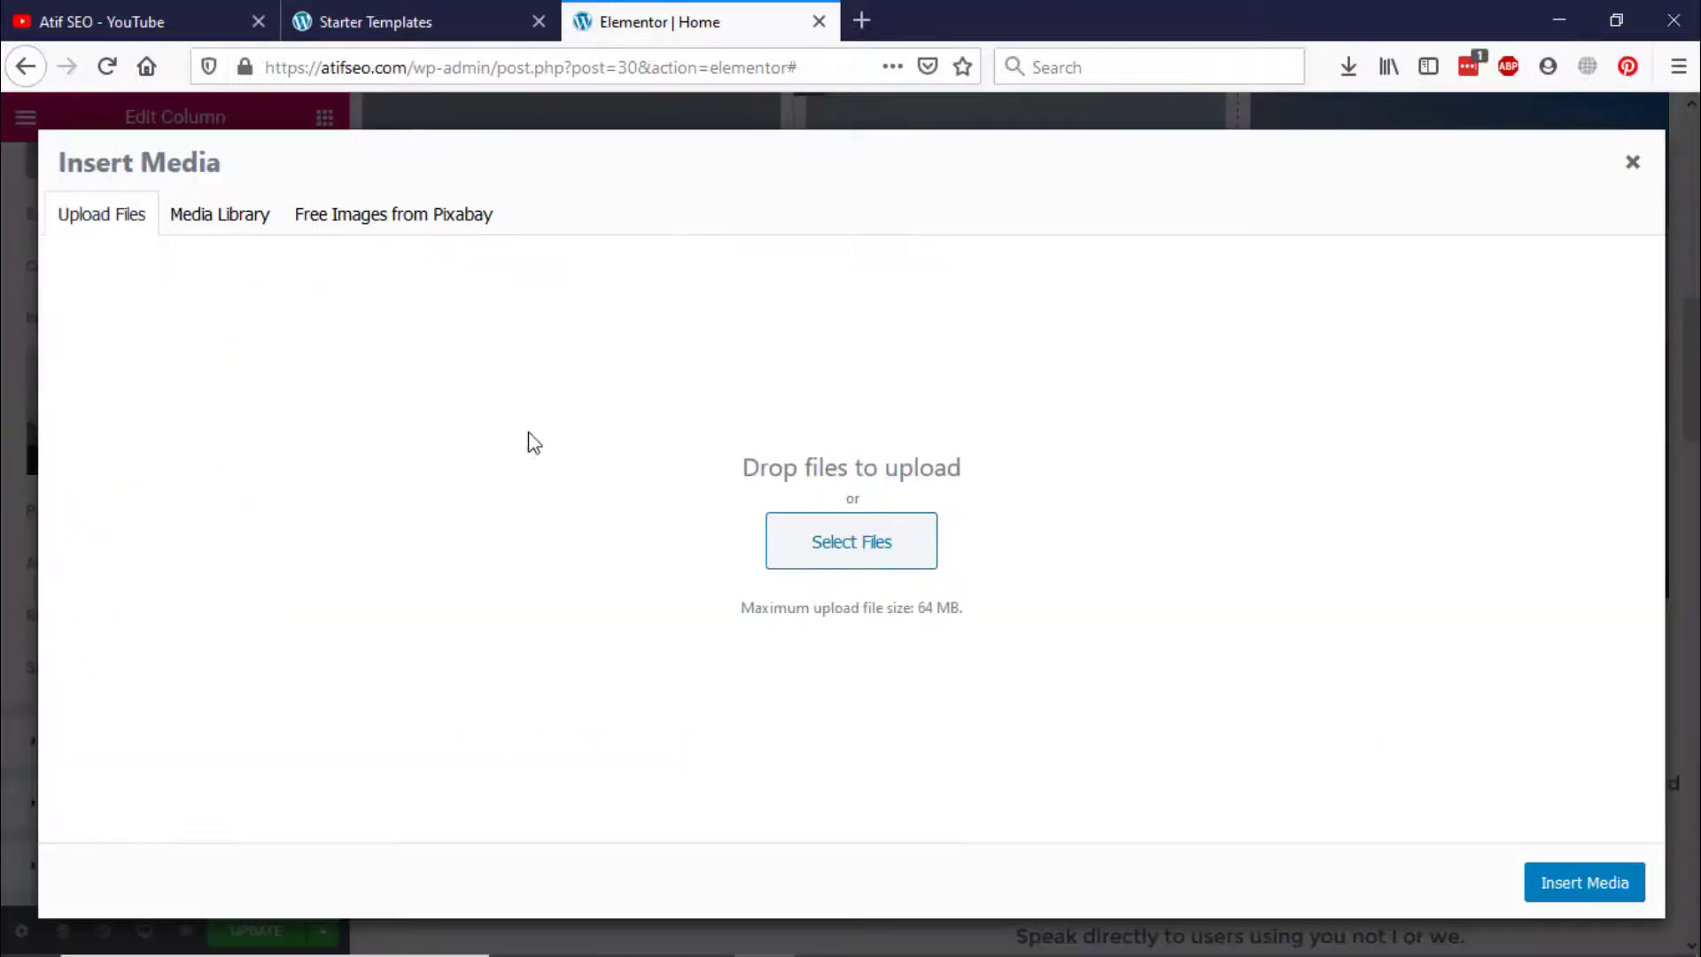
click(208, 231)
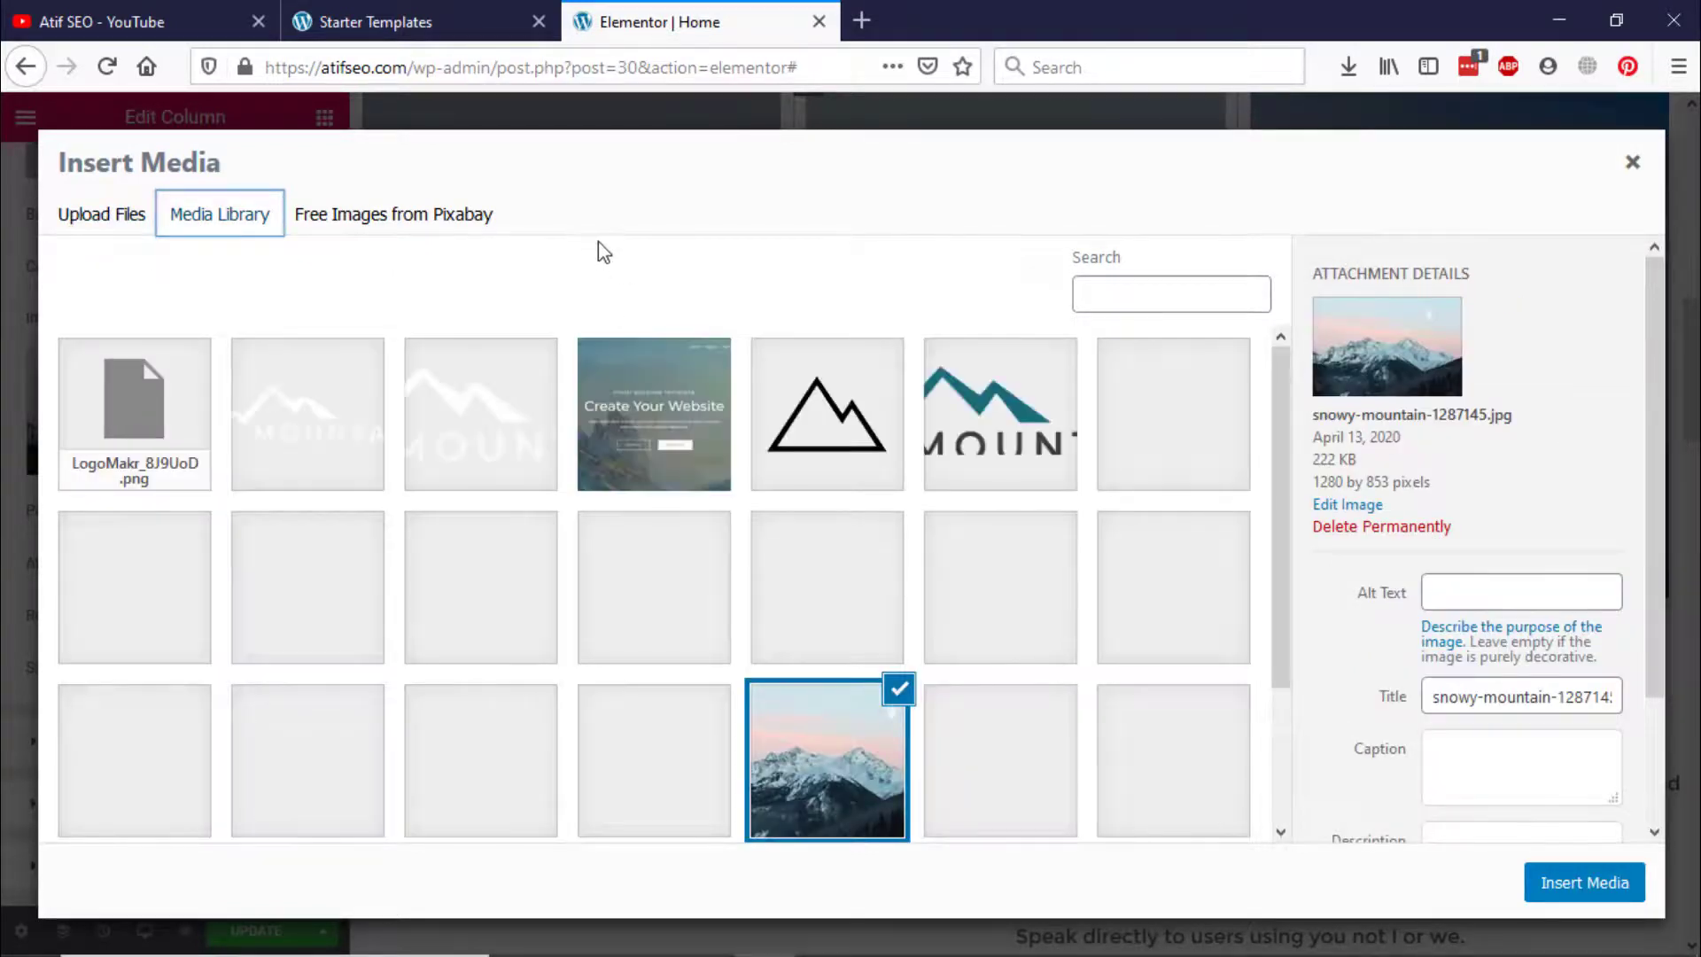
scroll(1289, 423, down, 2)
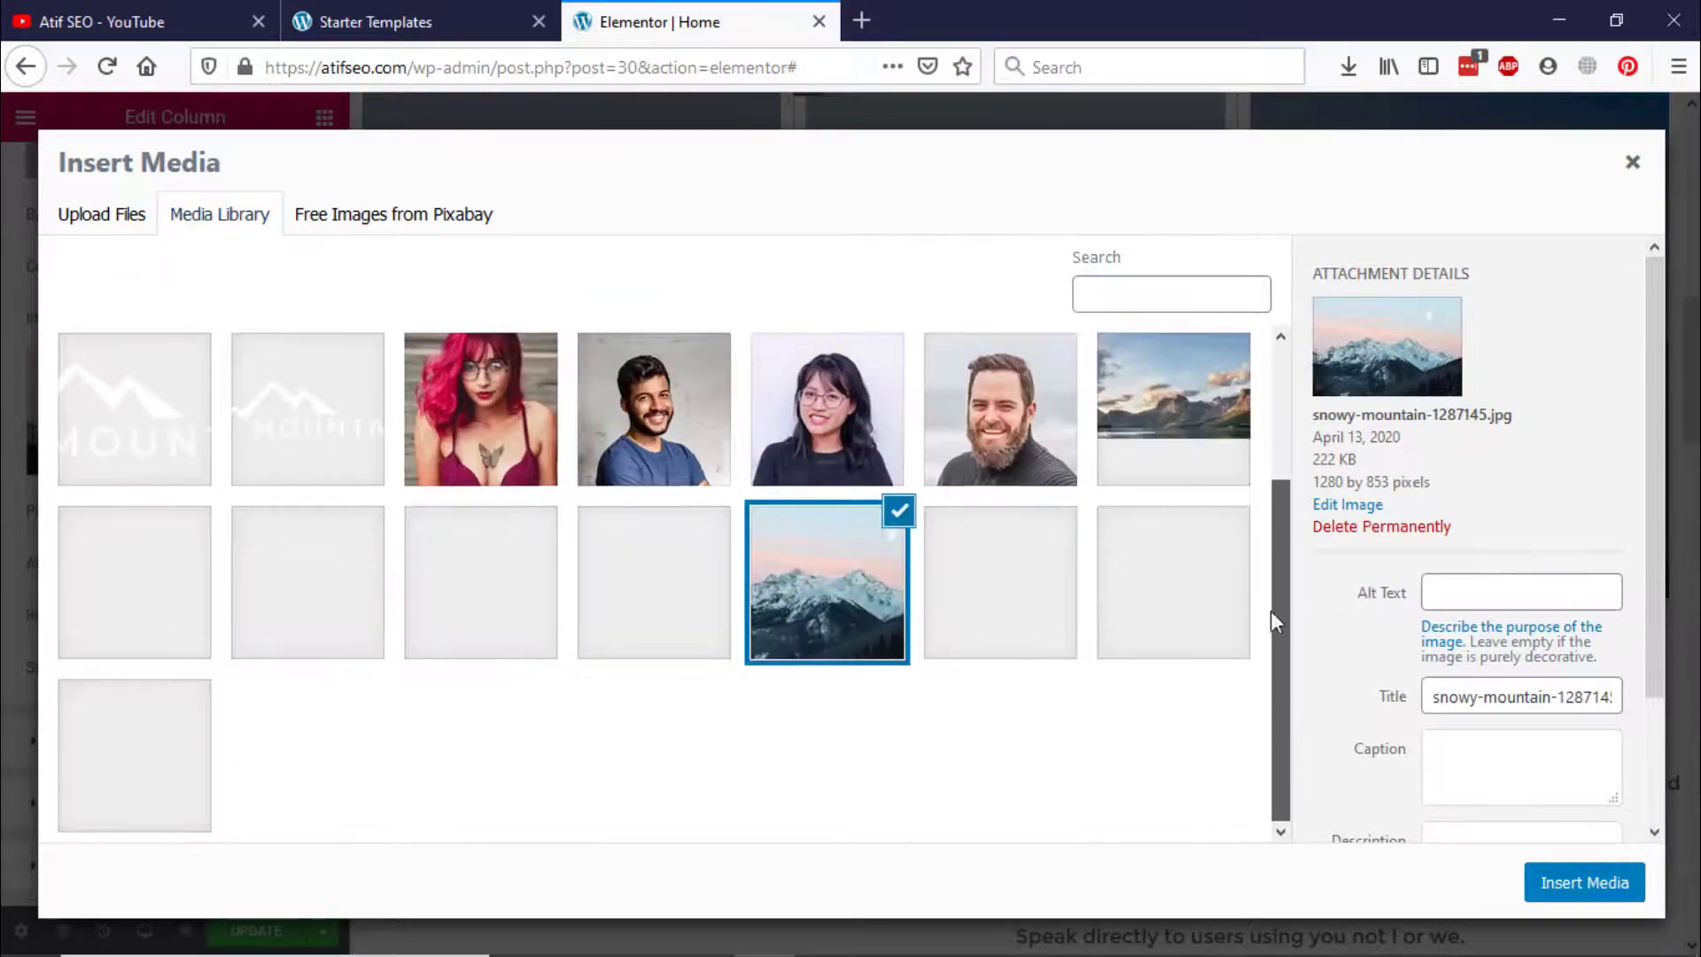
click(102, 215)
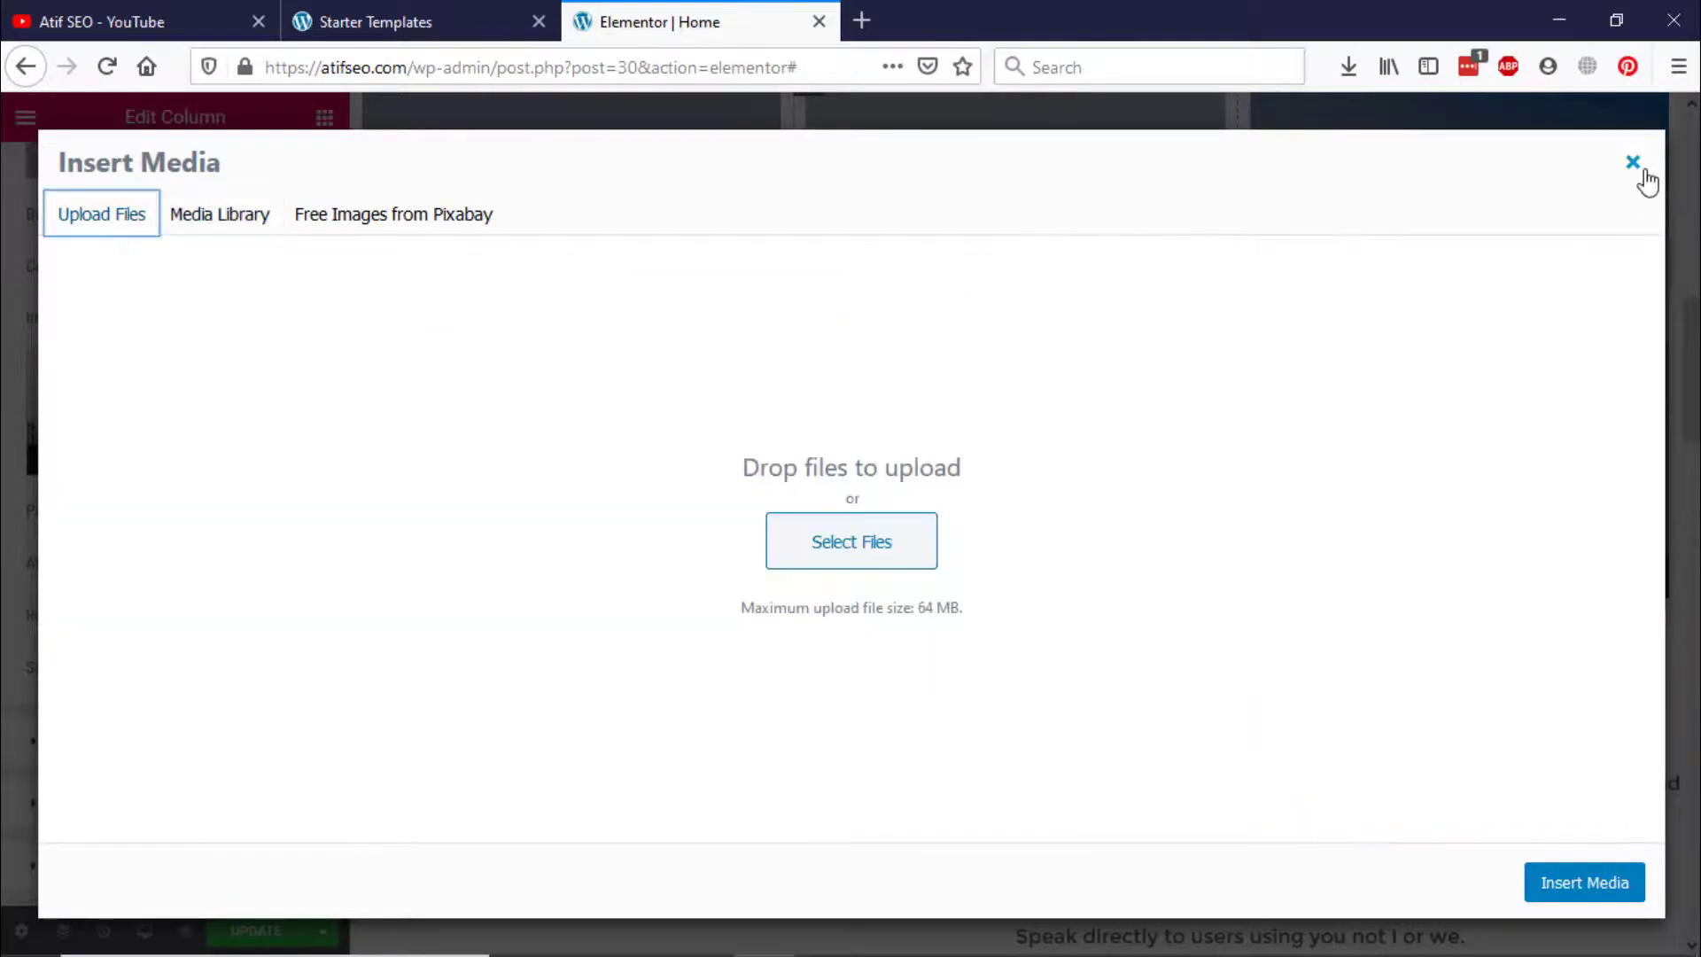
click(1635, 163)
Step: Open the Amazing Things for You heading for editing and review the Call To Action section's layout, style and advanced settings
scroll(936, 663, down, 5)
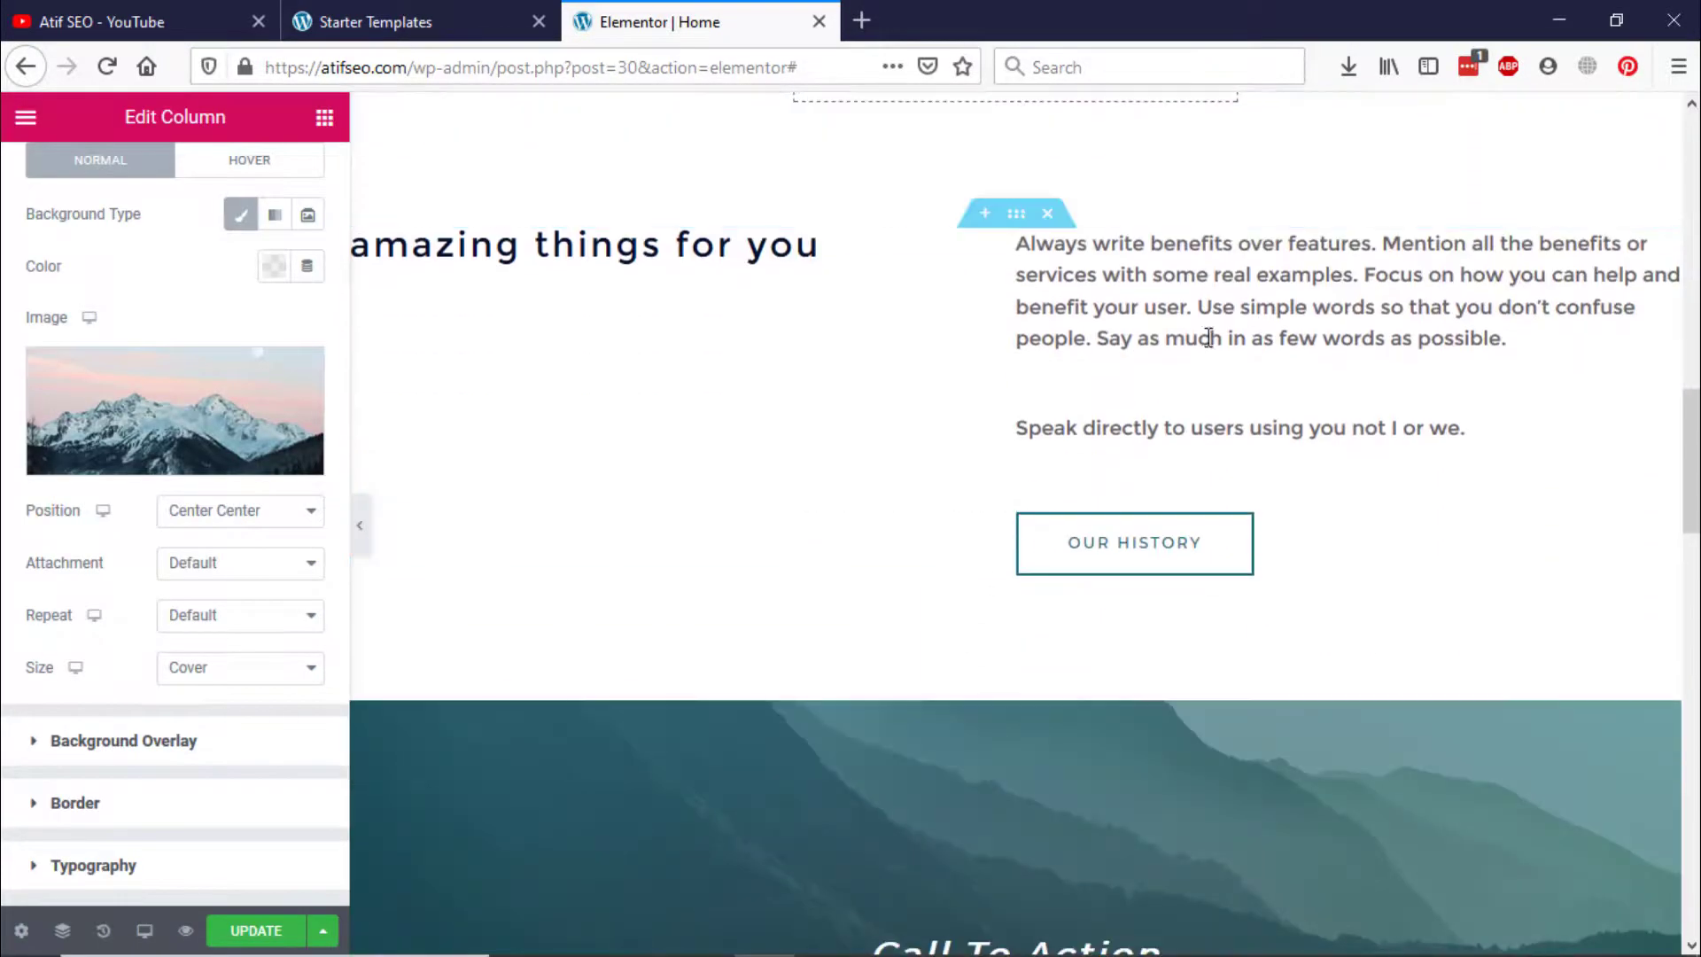
click(1212, 264)
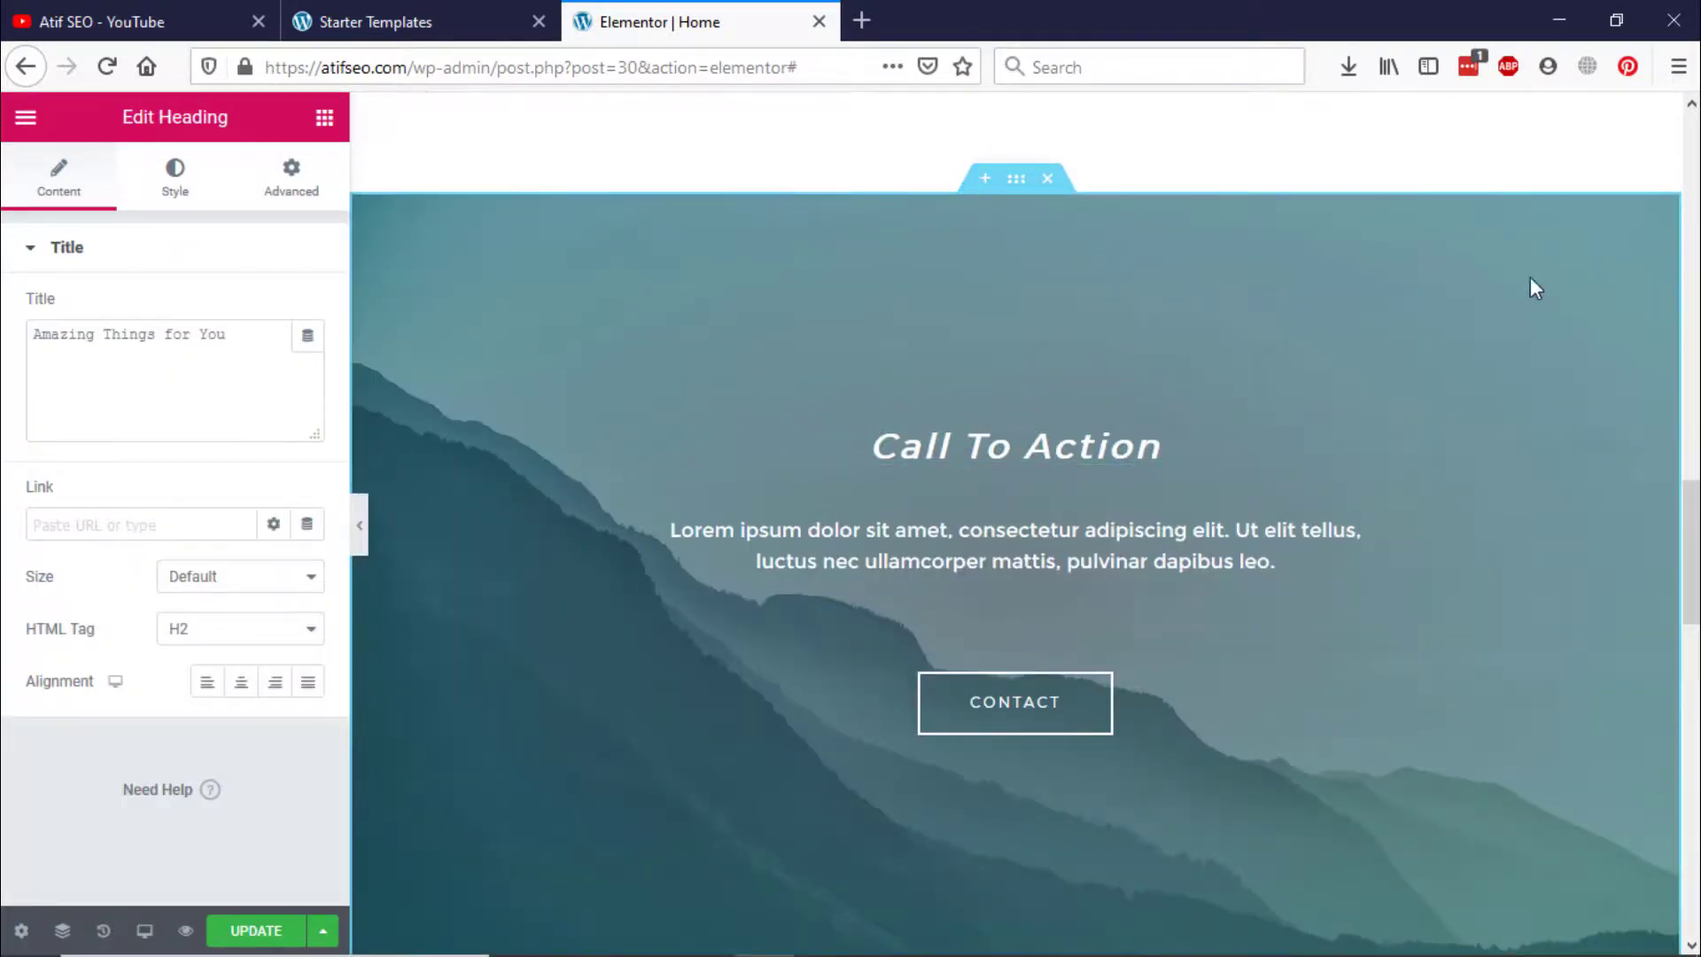
right_click(1099, 247)
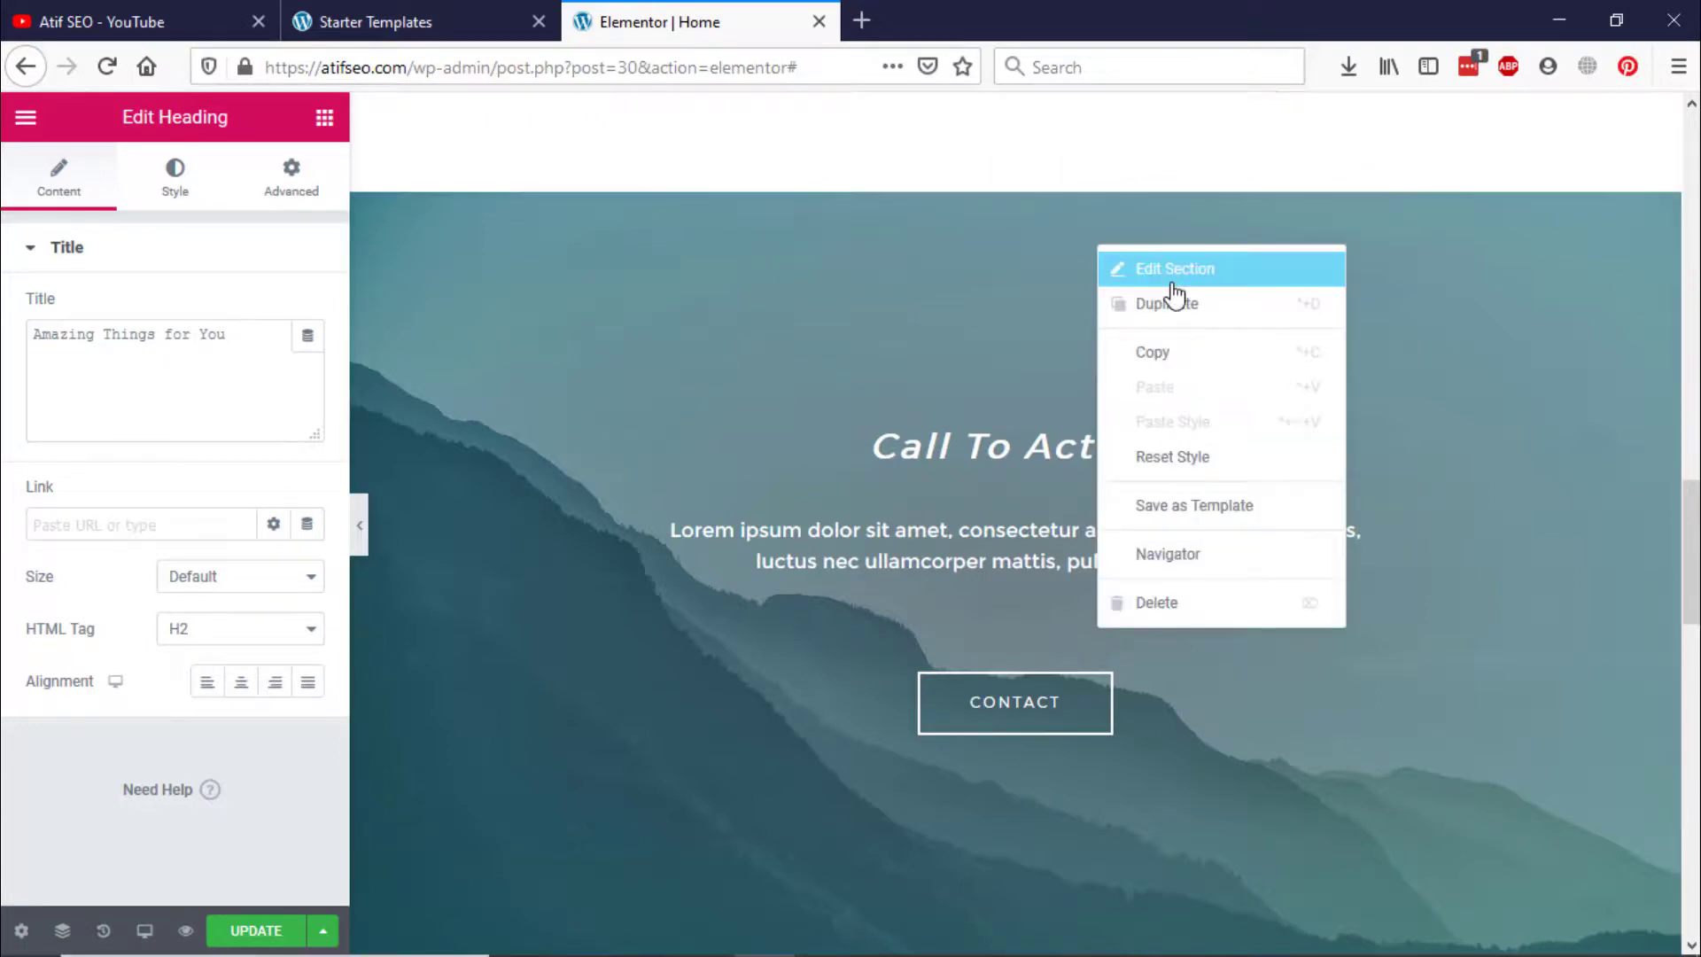
click(1171, 280)
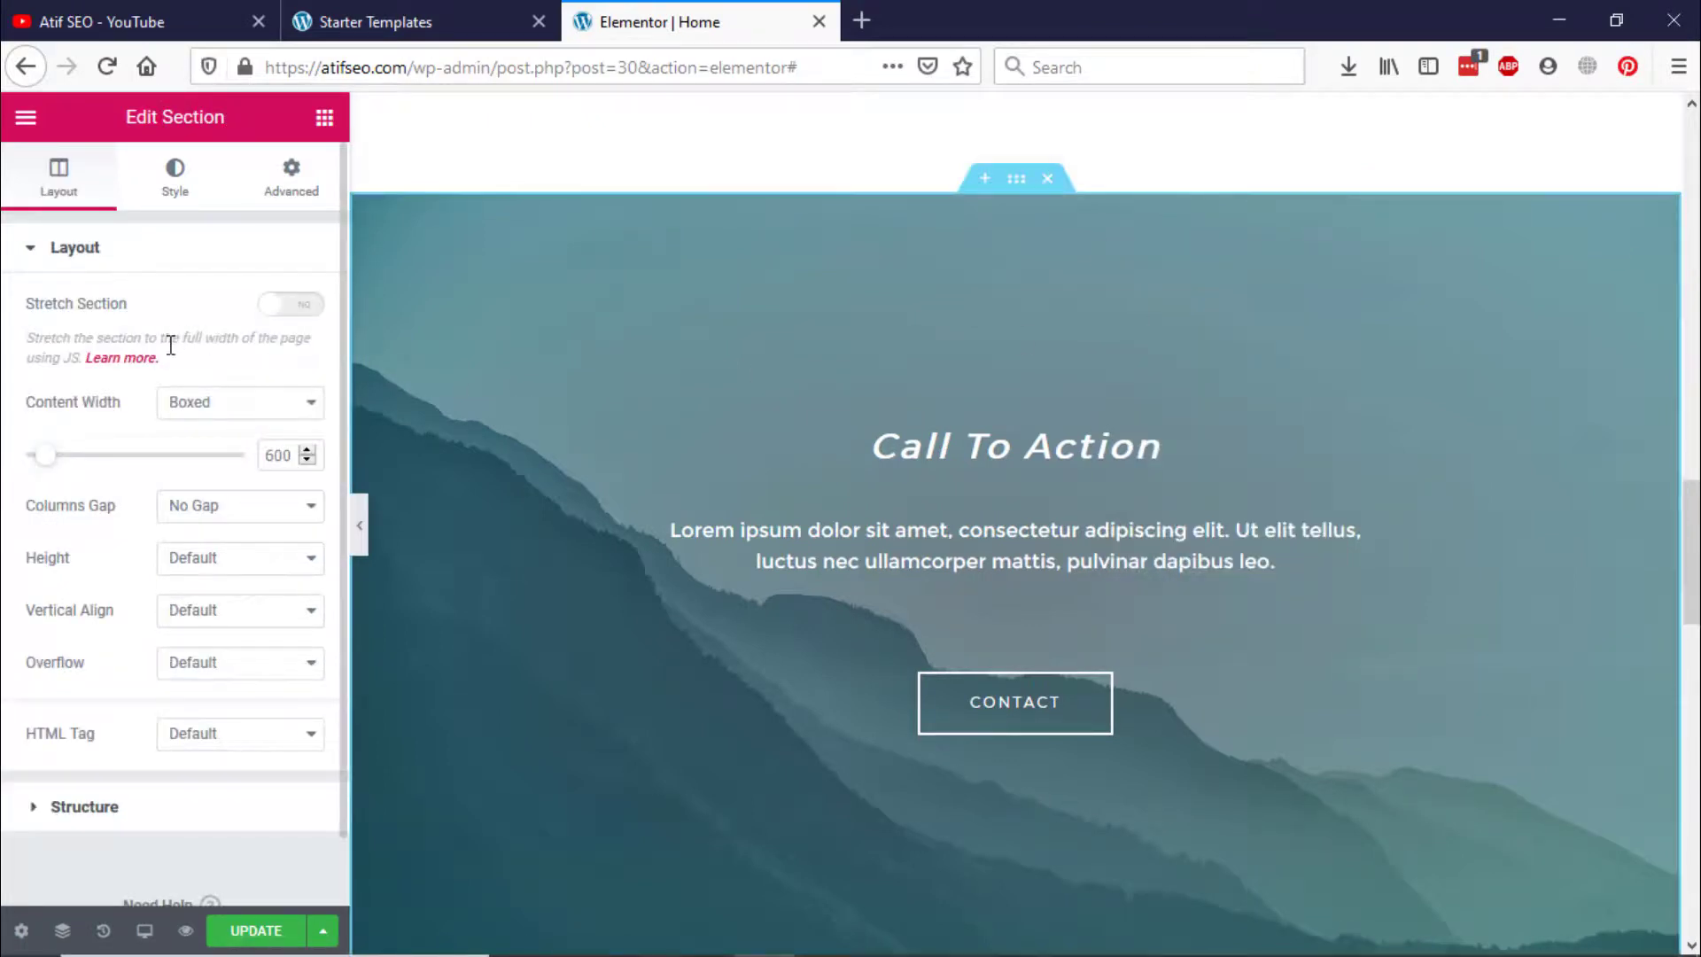
click(190, 191)
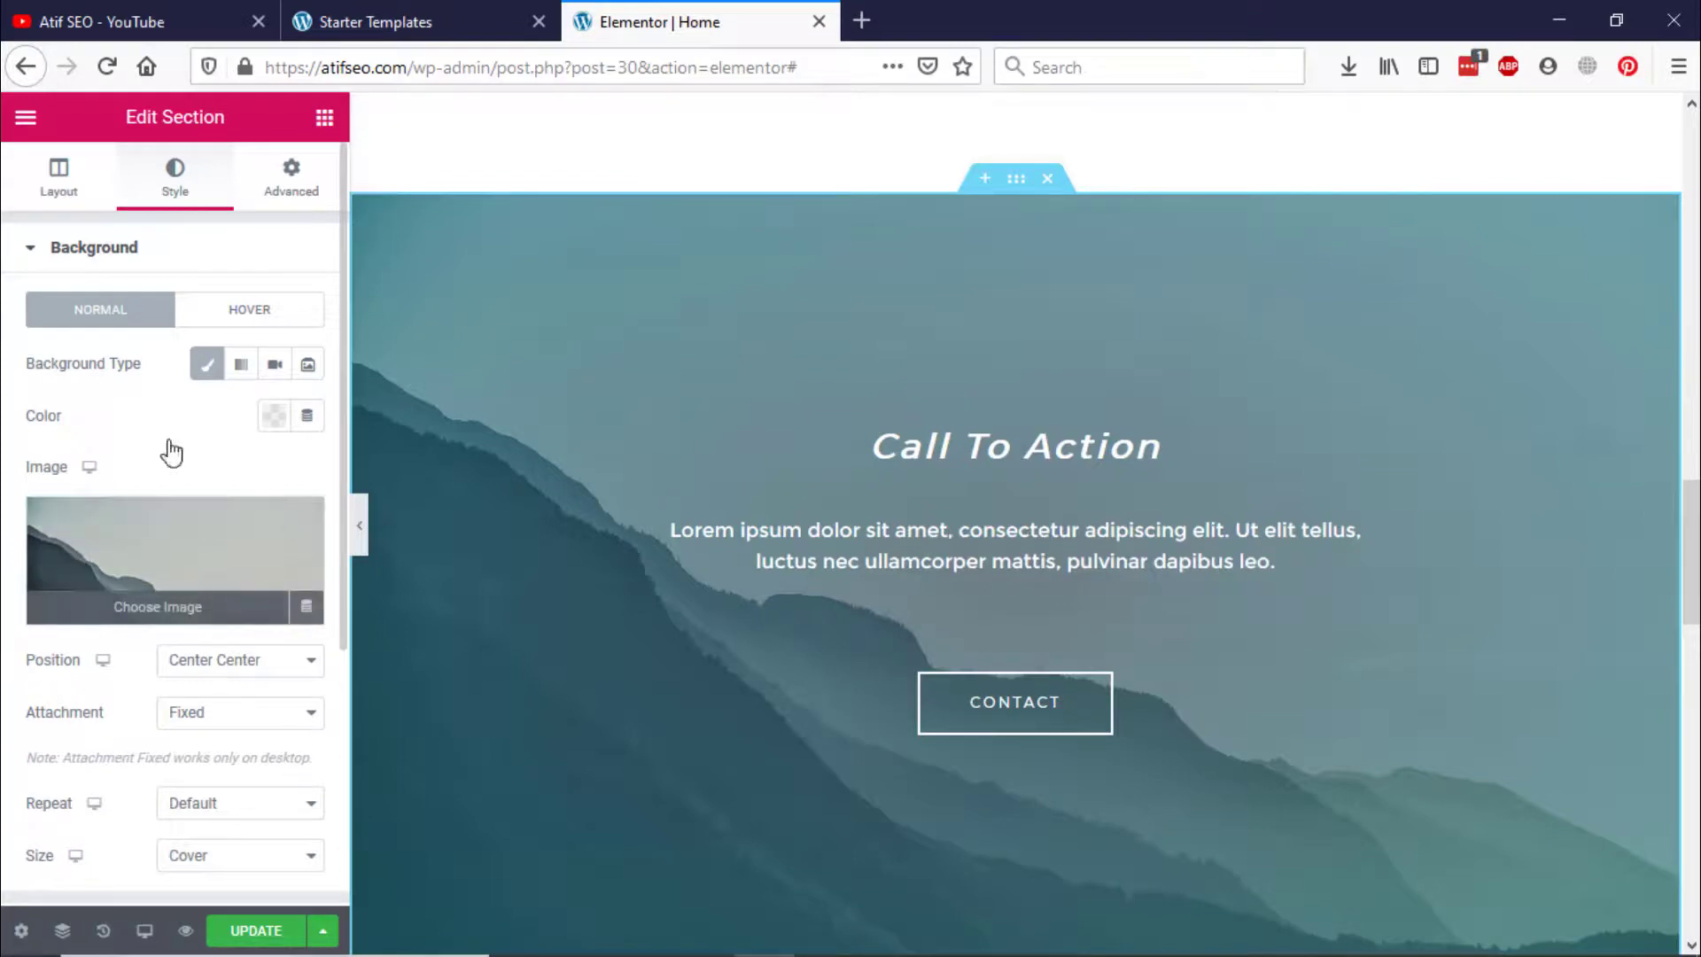
click(284, 209)
click(64, 193)
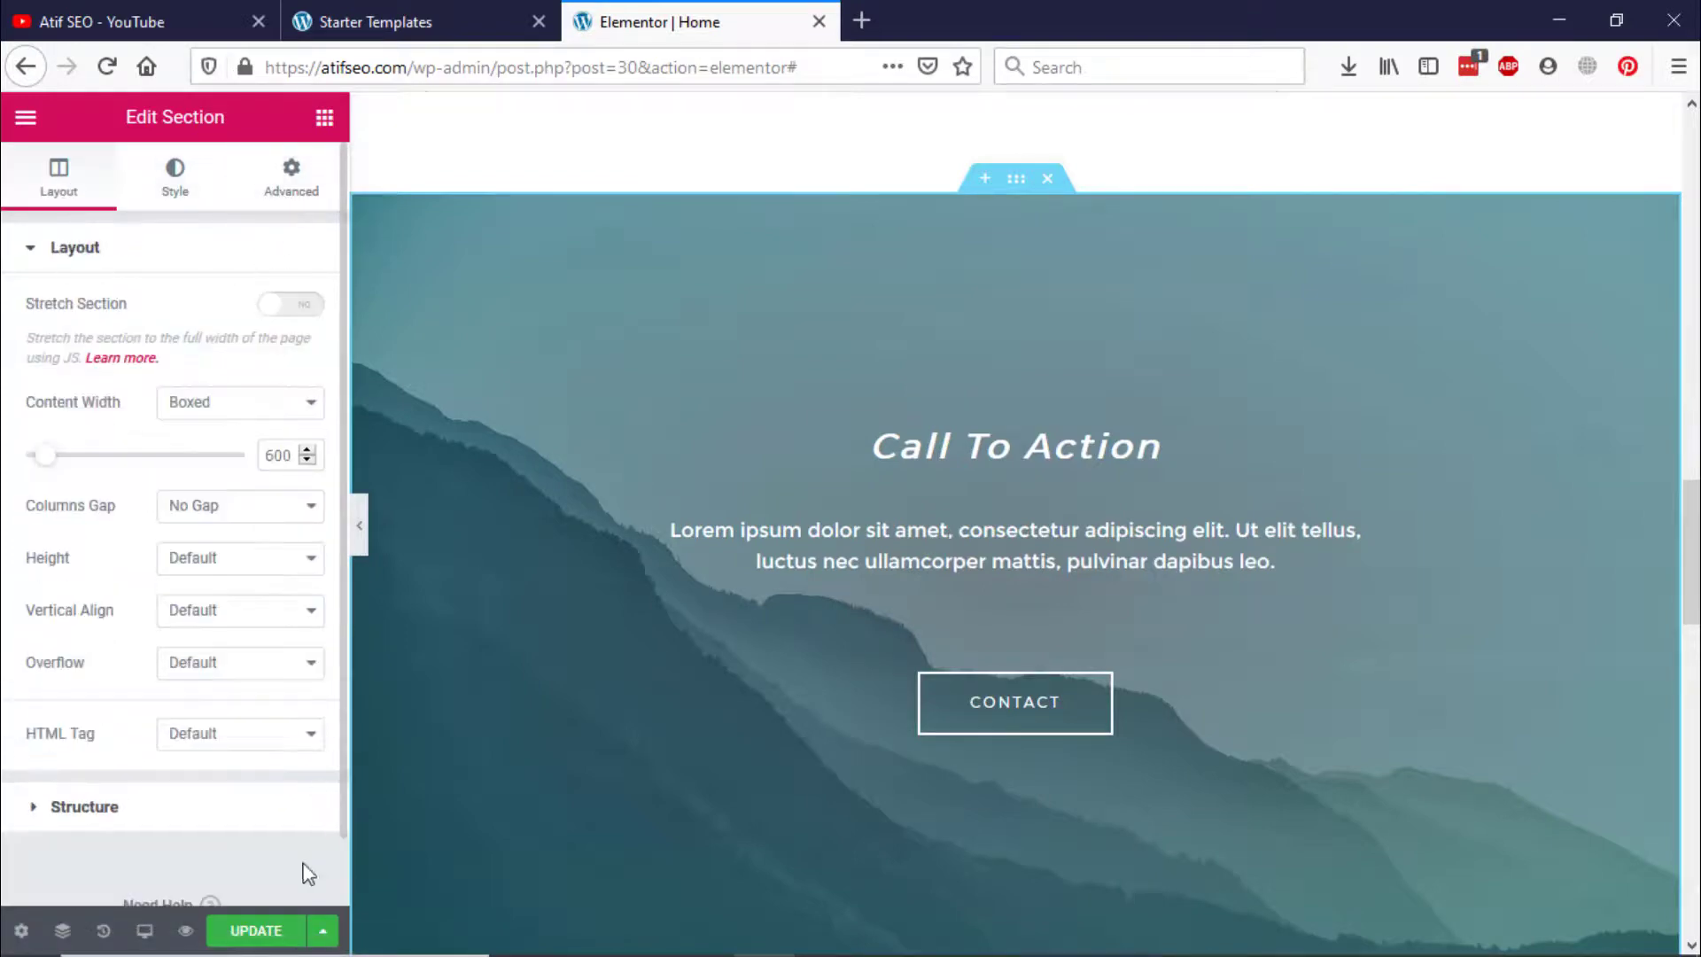
Step: Update the home page with the Elementor changes and exit the editor to the WordPress dashboard
scroll(634, 208, up, 20)
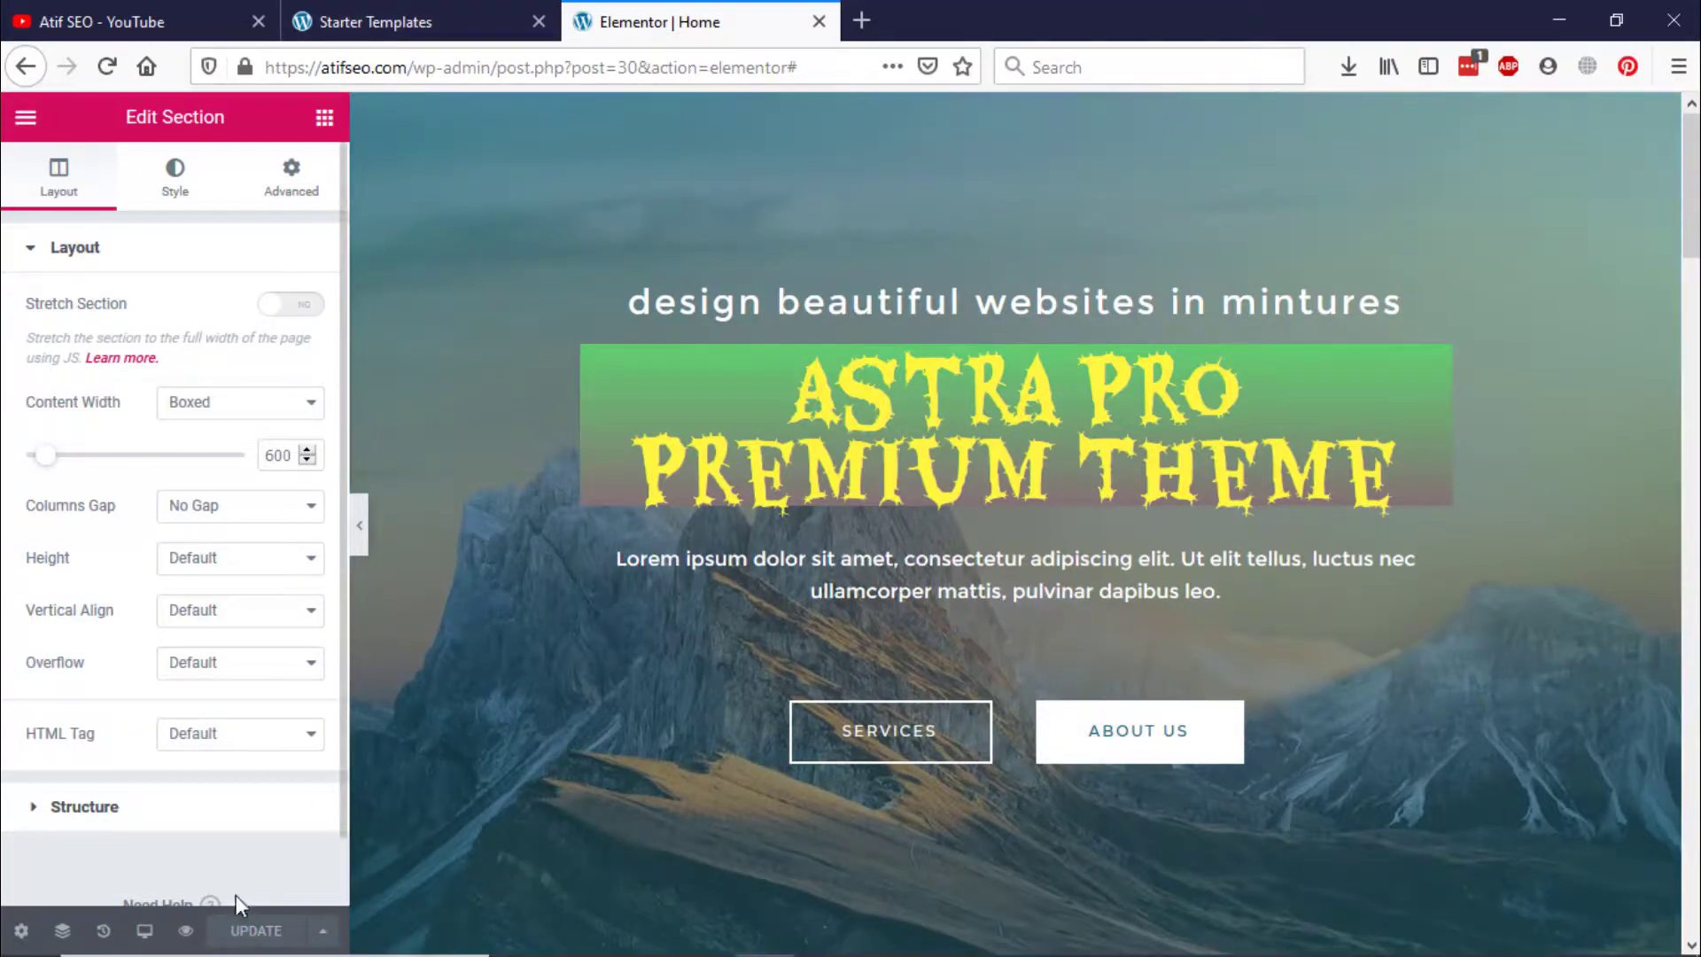
click(26, 118)
click(26, 118)
click(26, 122)
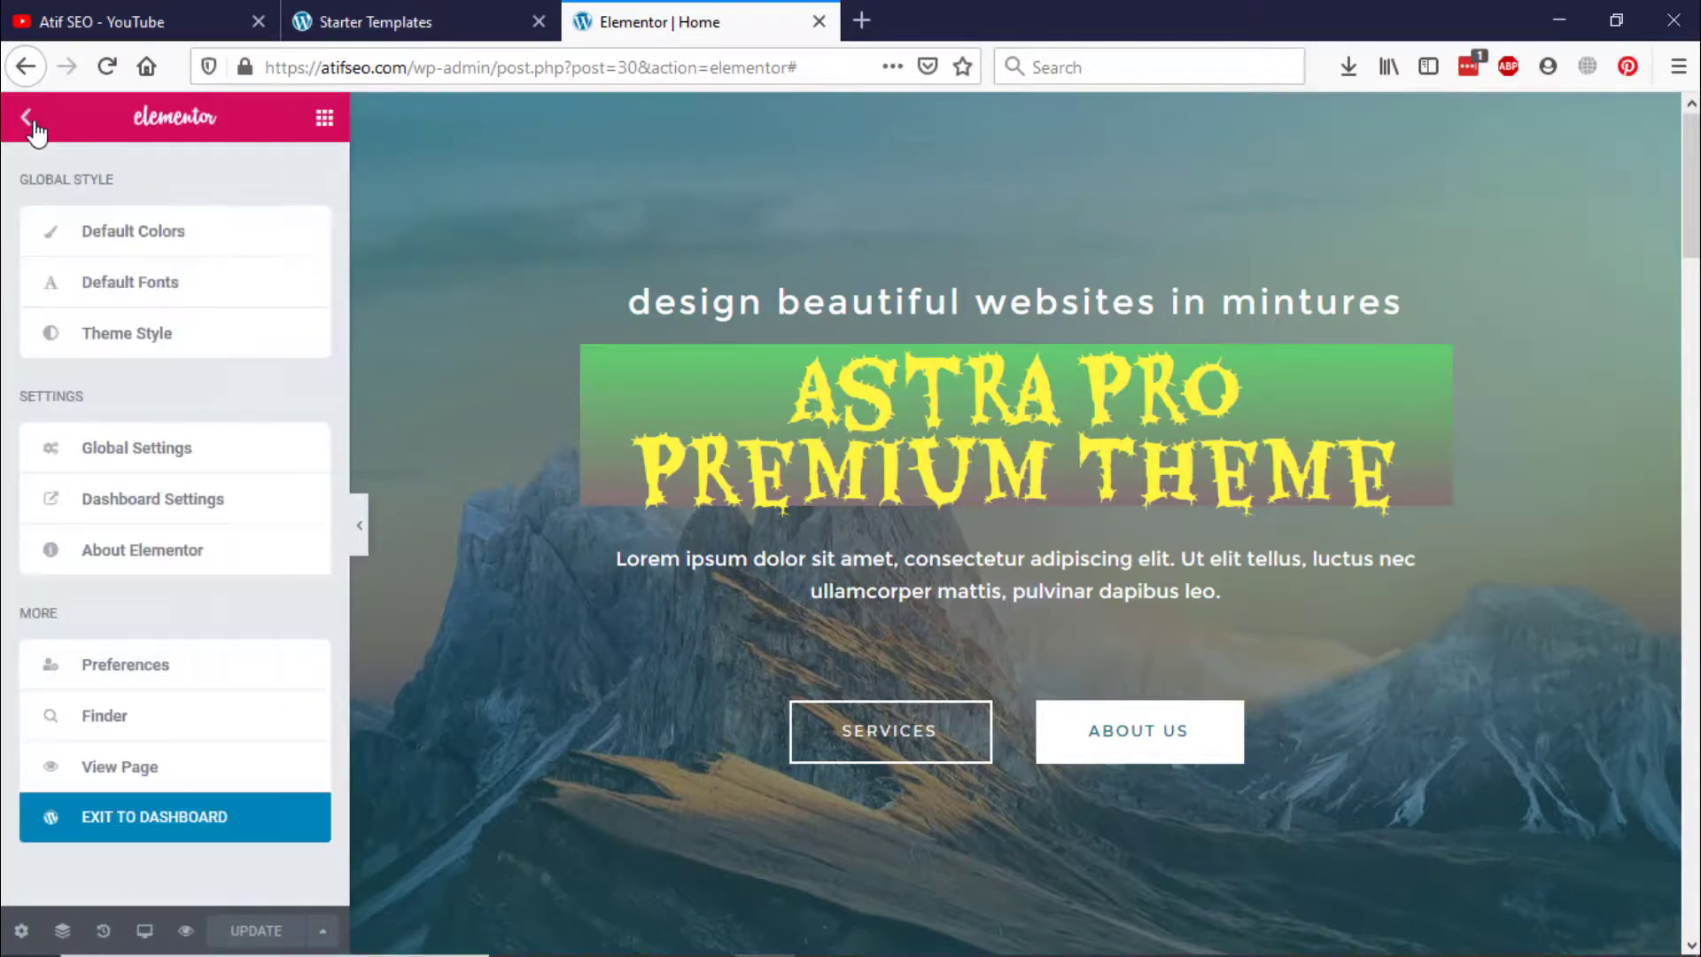
click(239, 832)
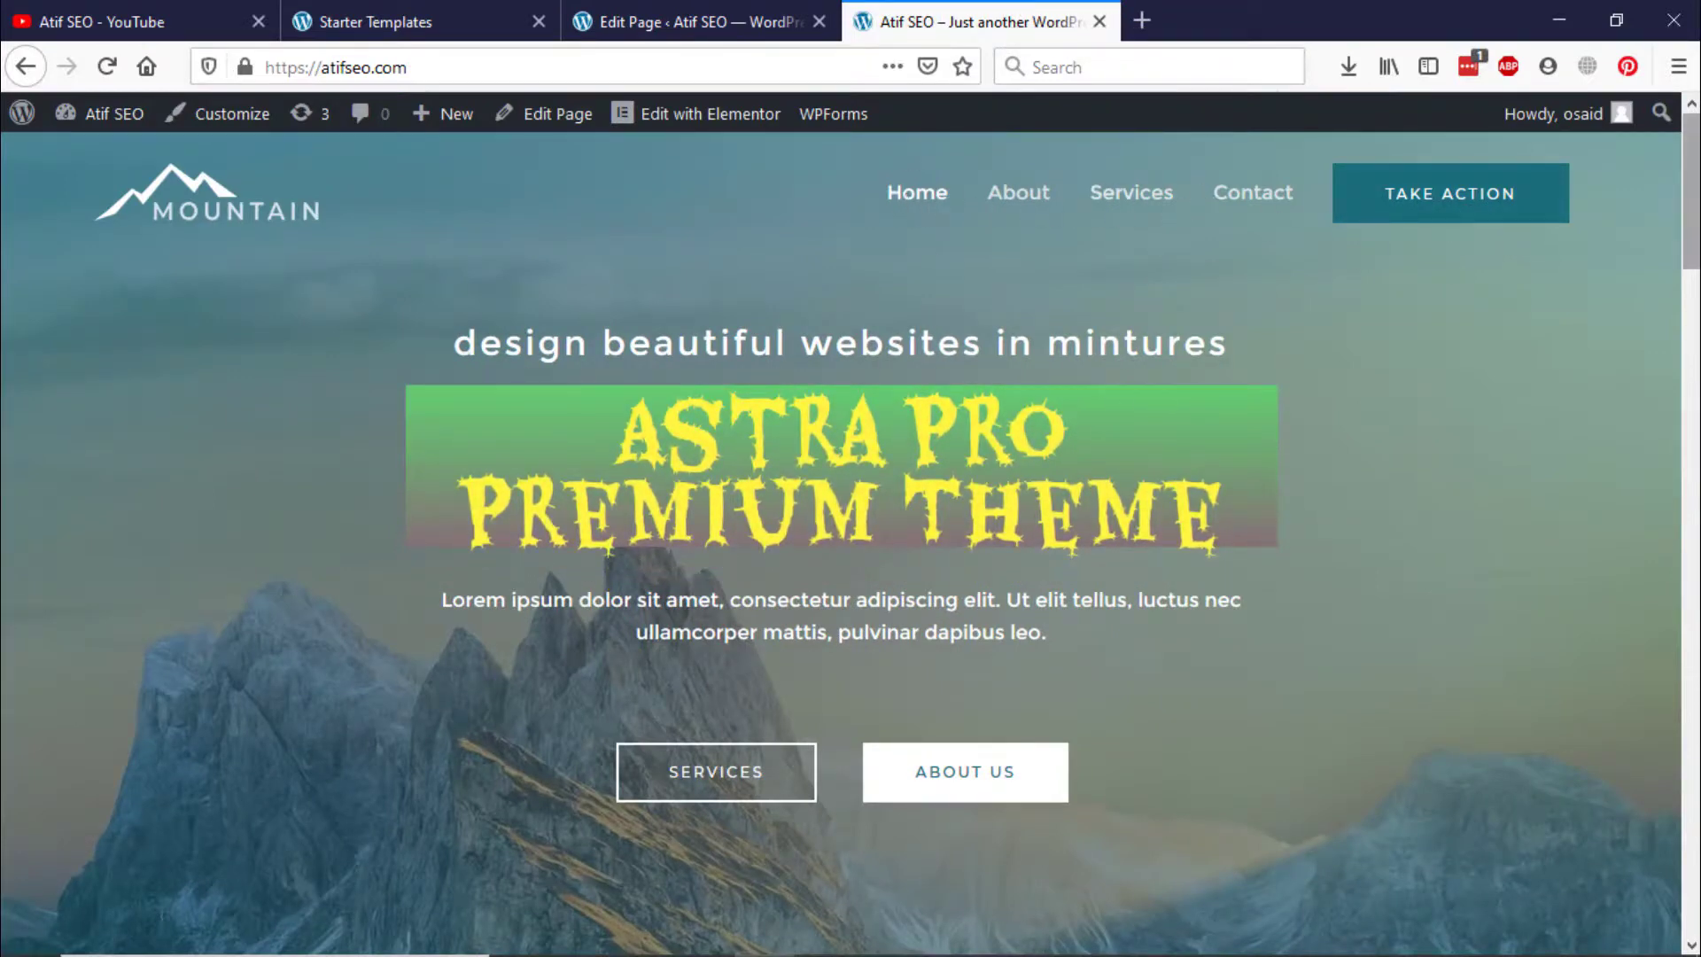
Step: Review the whole published home page, from the hero and service cards down to the image gallery
drag(1694, 191, 1692, 369)
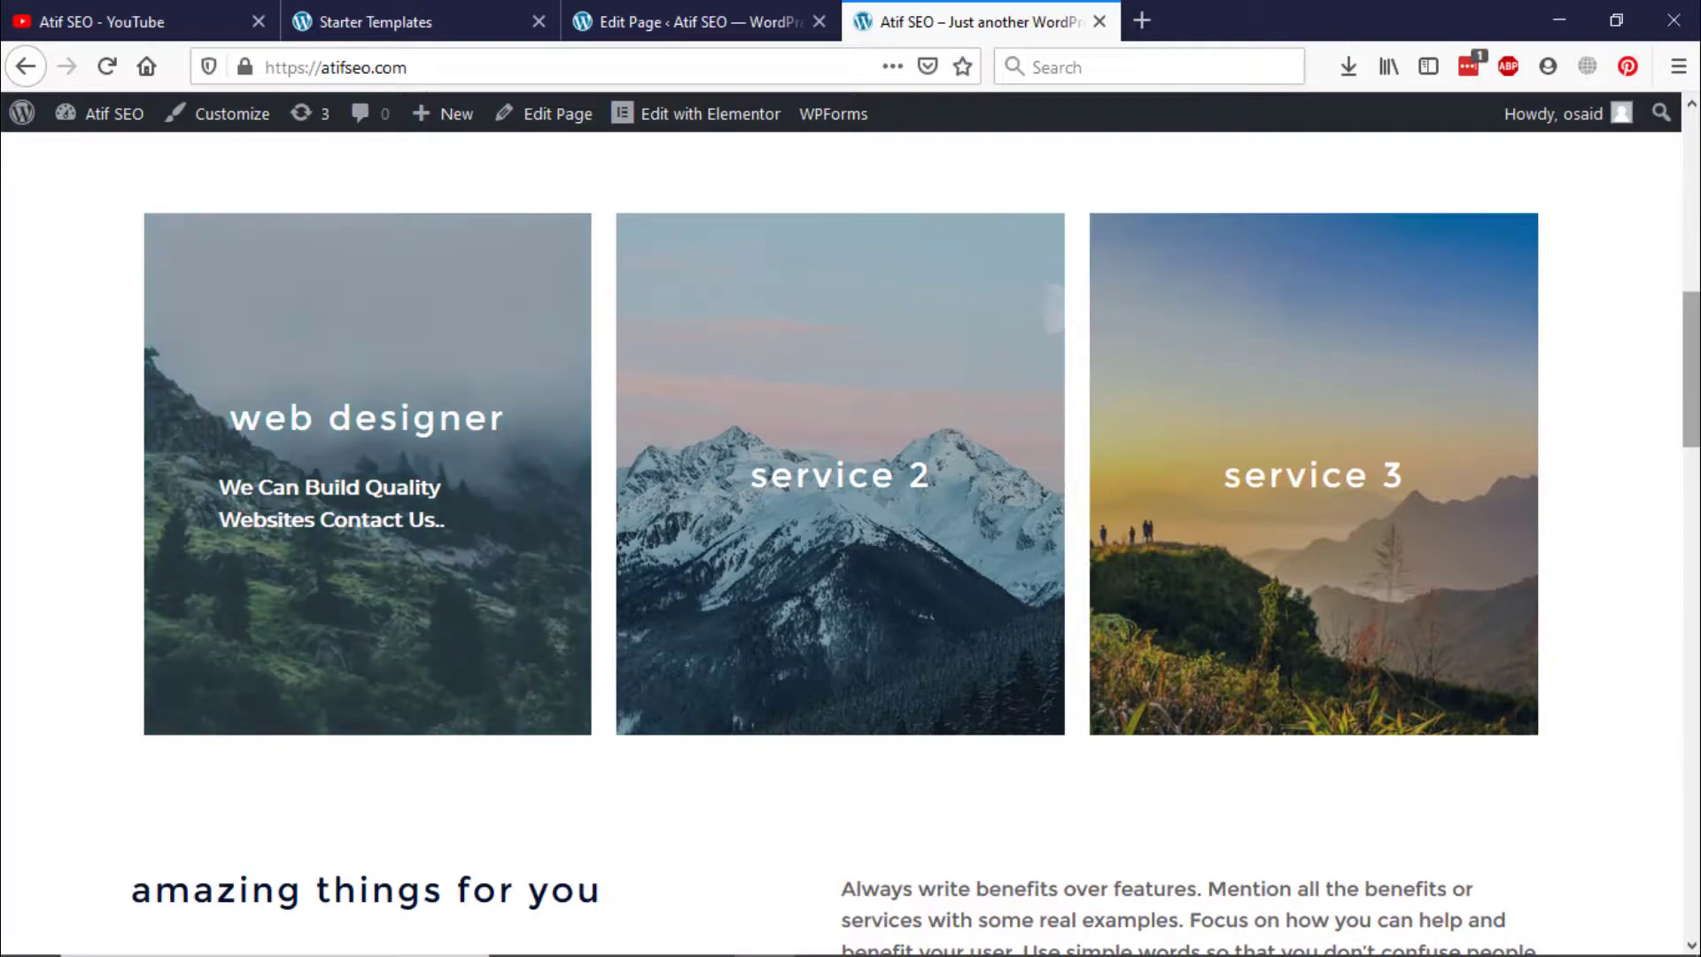
scroll(305, 555, down, 15)
scroll(850, 531, down, 5)
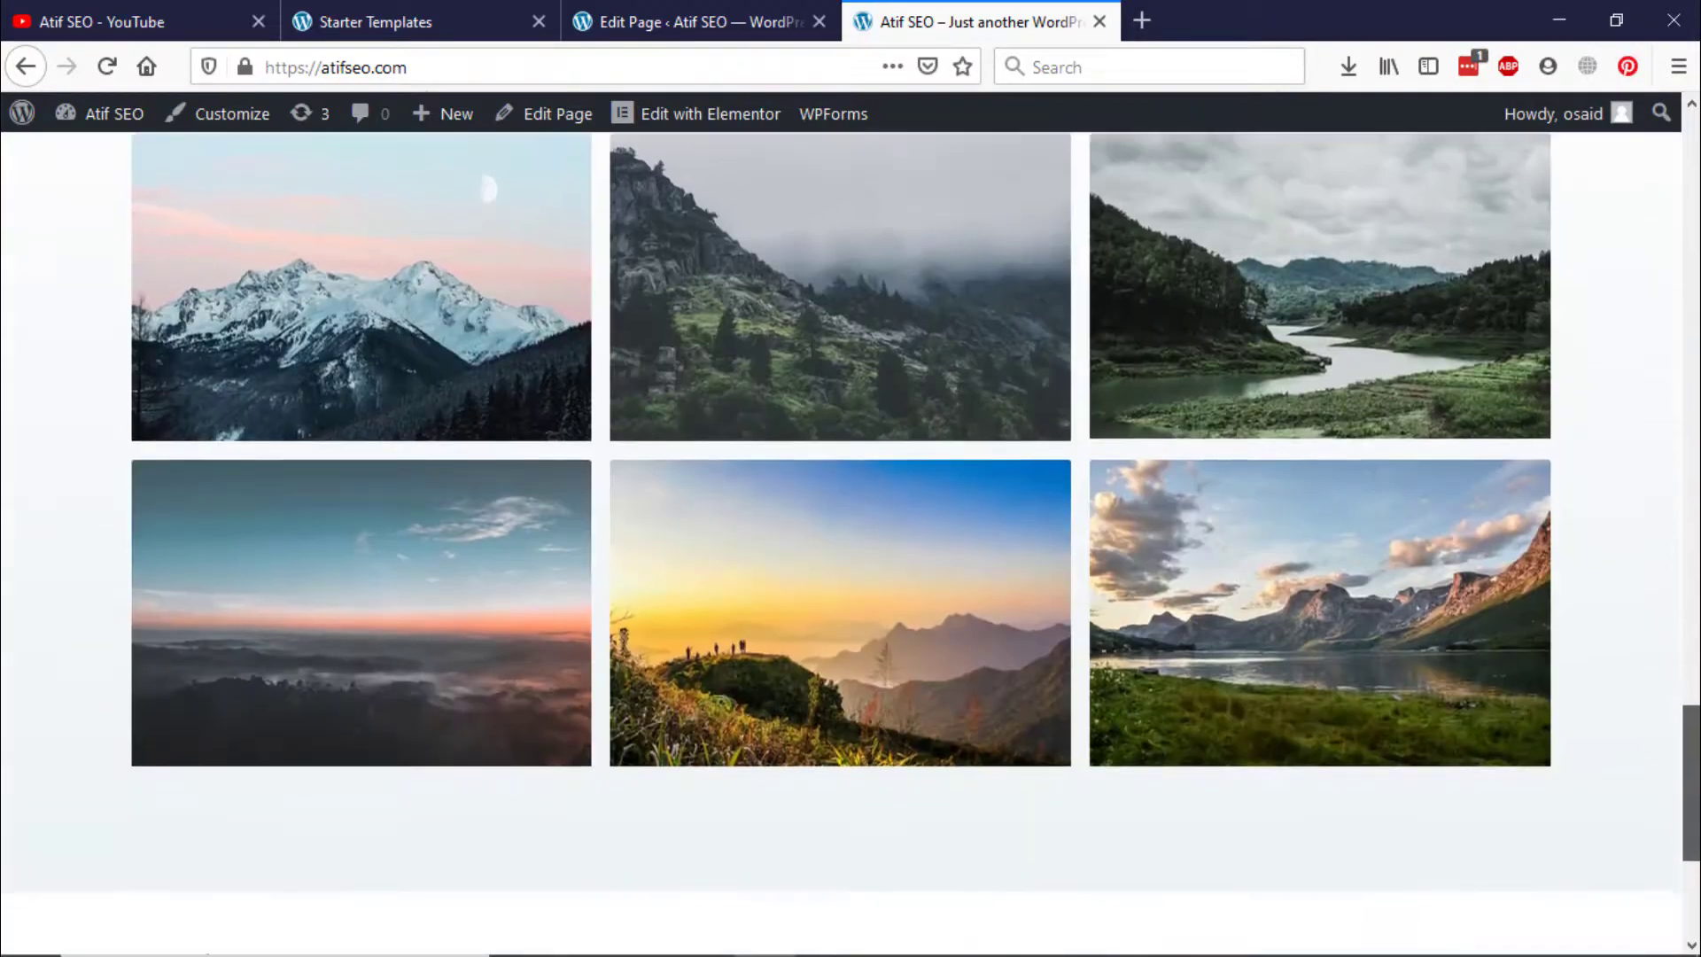
scroll(851, 532, up, 15)
scroll(850, 532, up, 5)
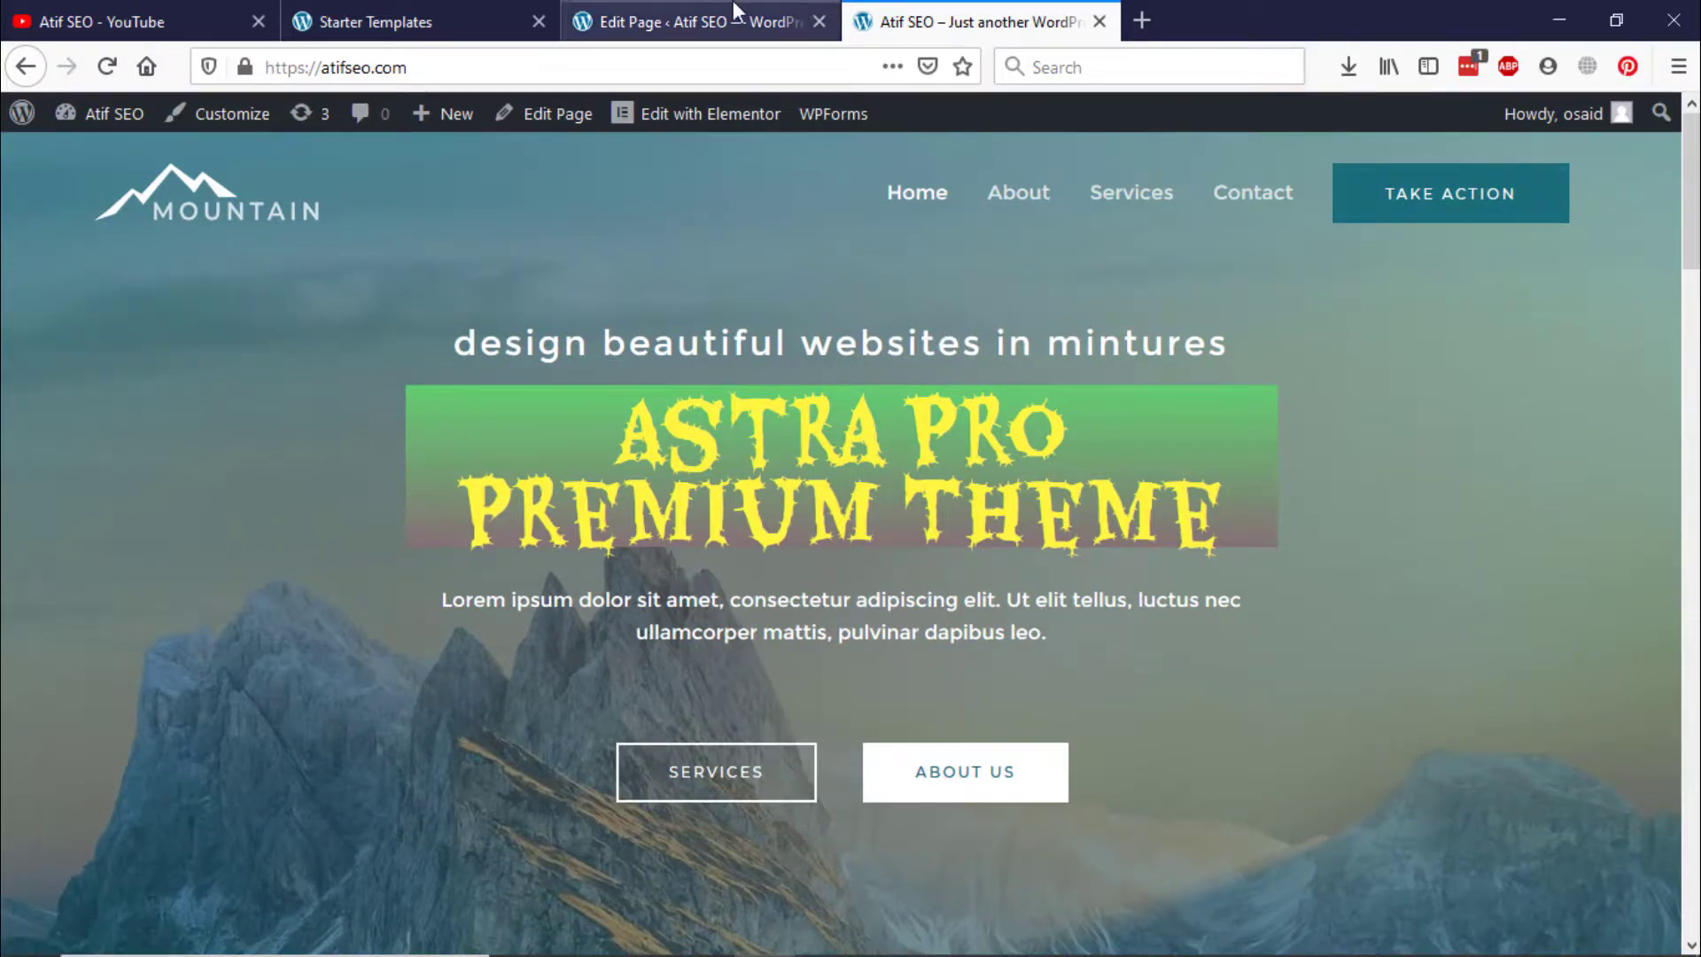
Step: Switch the home page back to the default WordPress editor, accepting the layout warning, and return to the Starter Templates page
click(706, 20)
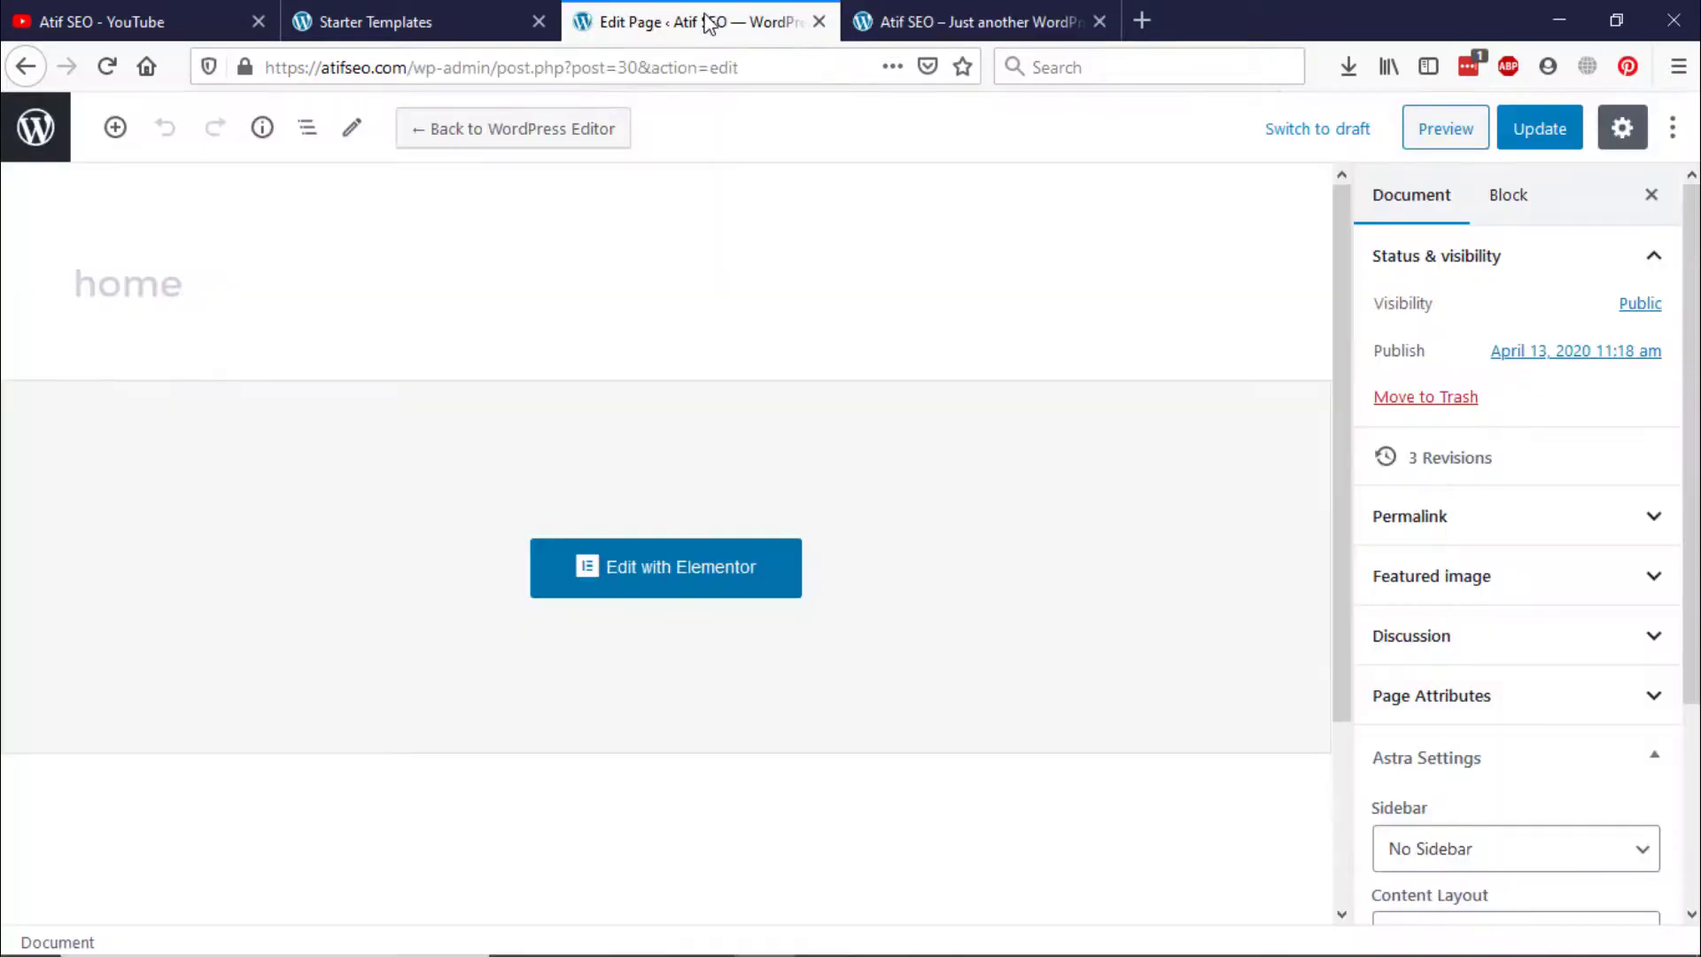
click(387, 24)
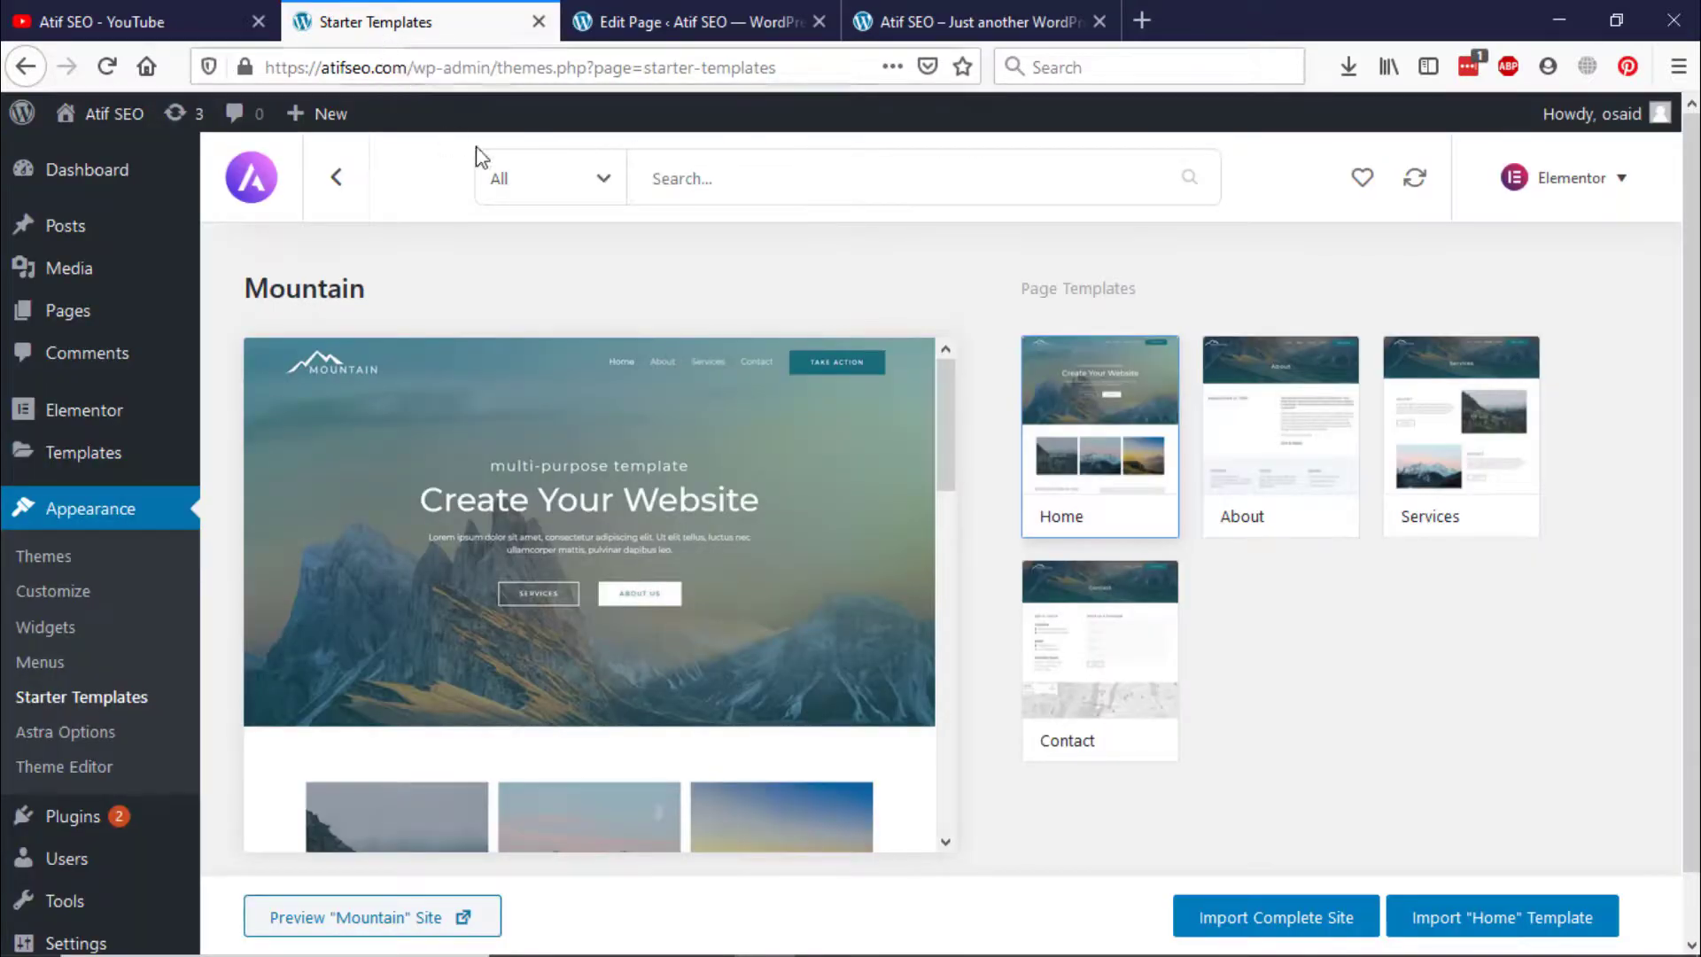
click(644, 17)
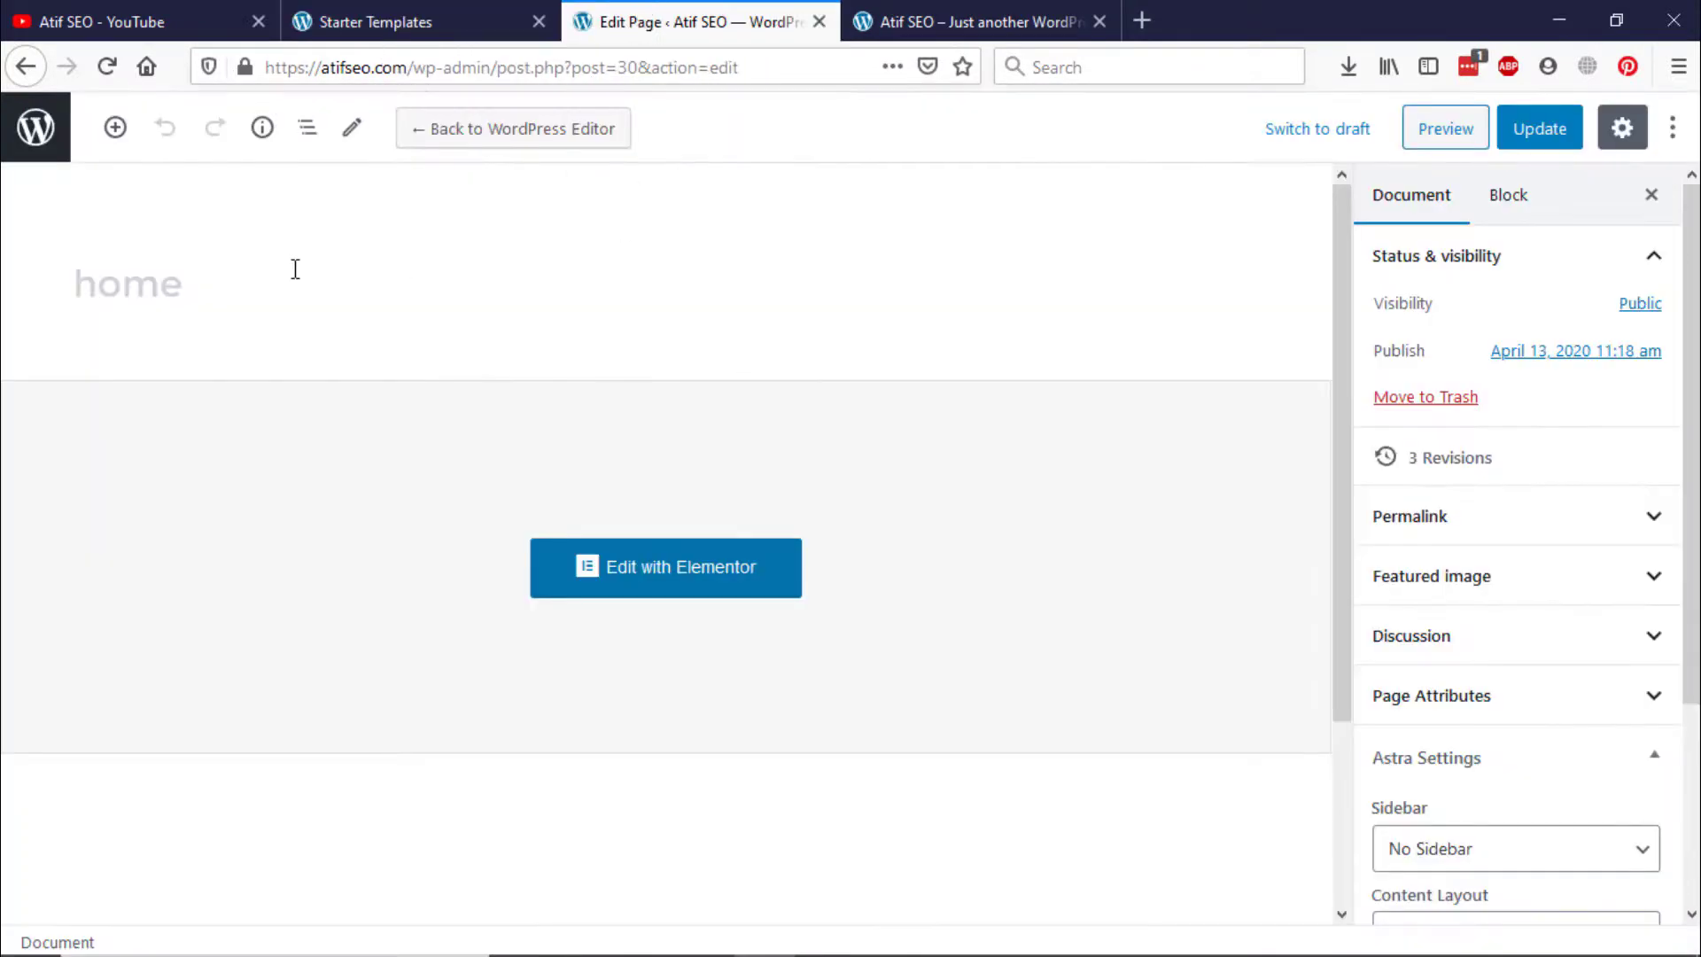
click(515, 131)
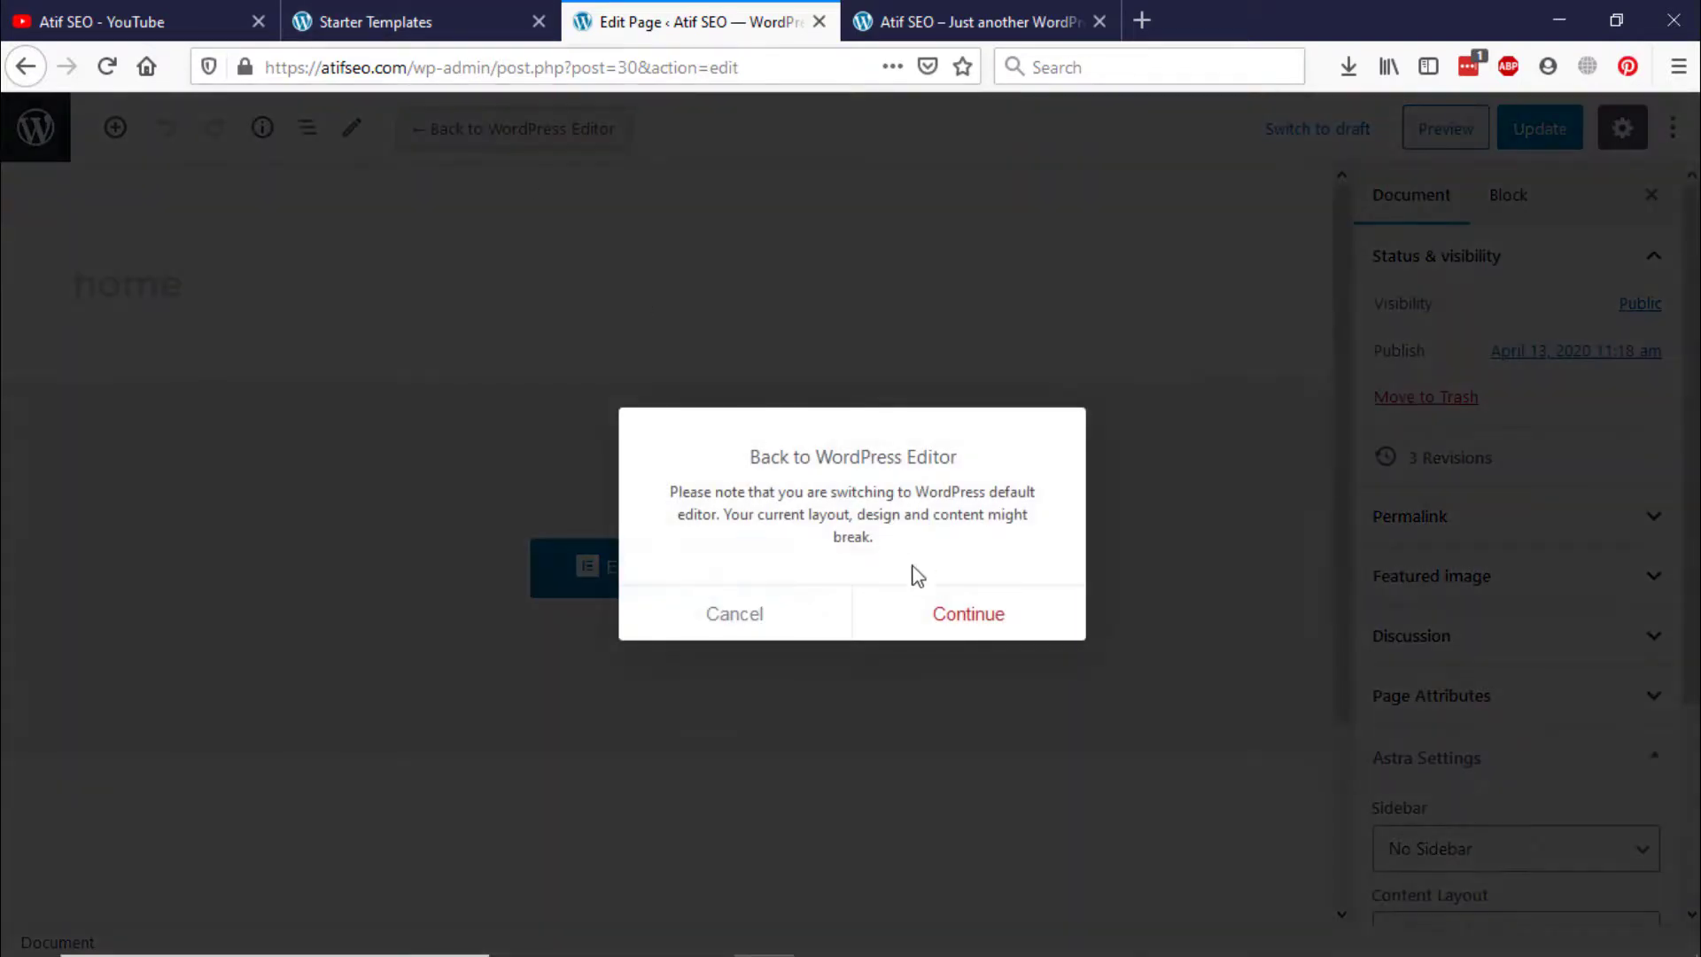
click(979, 613)
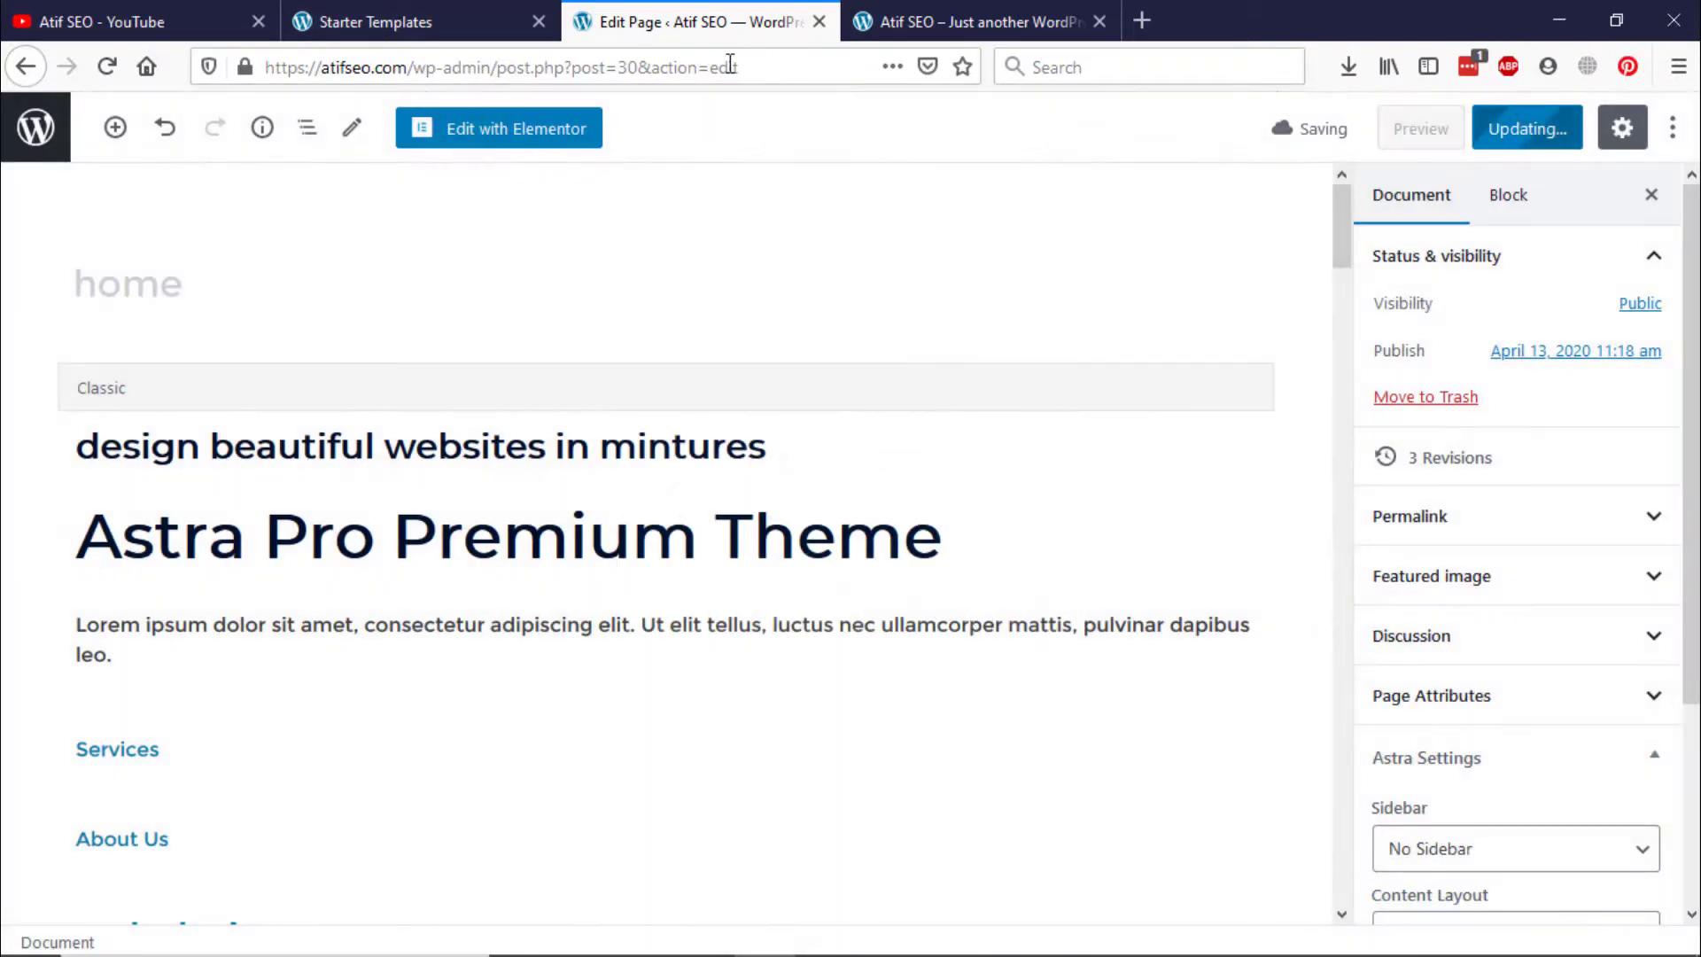
click(415, 14)
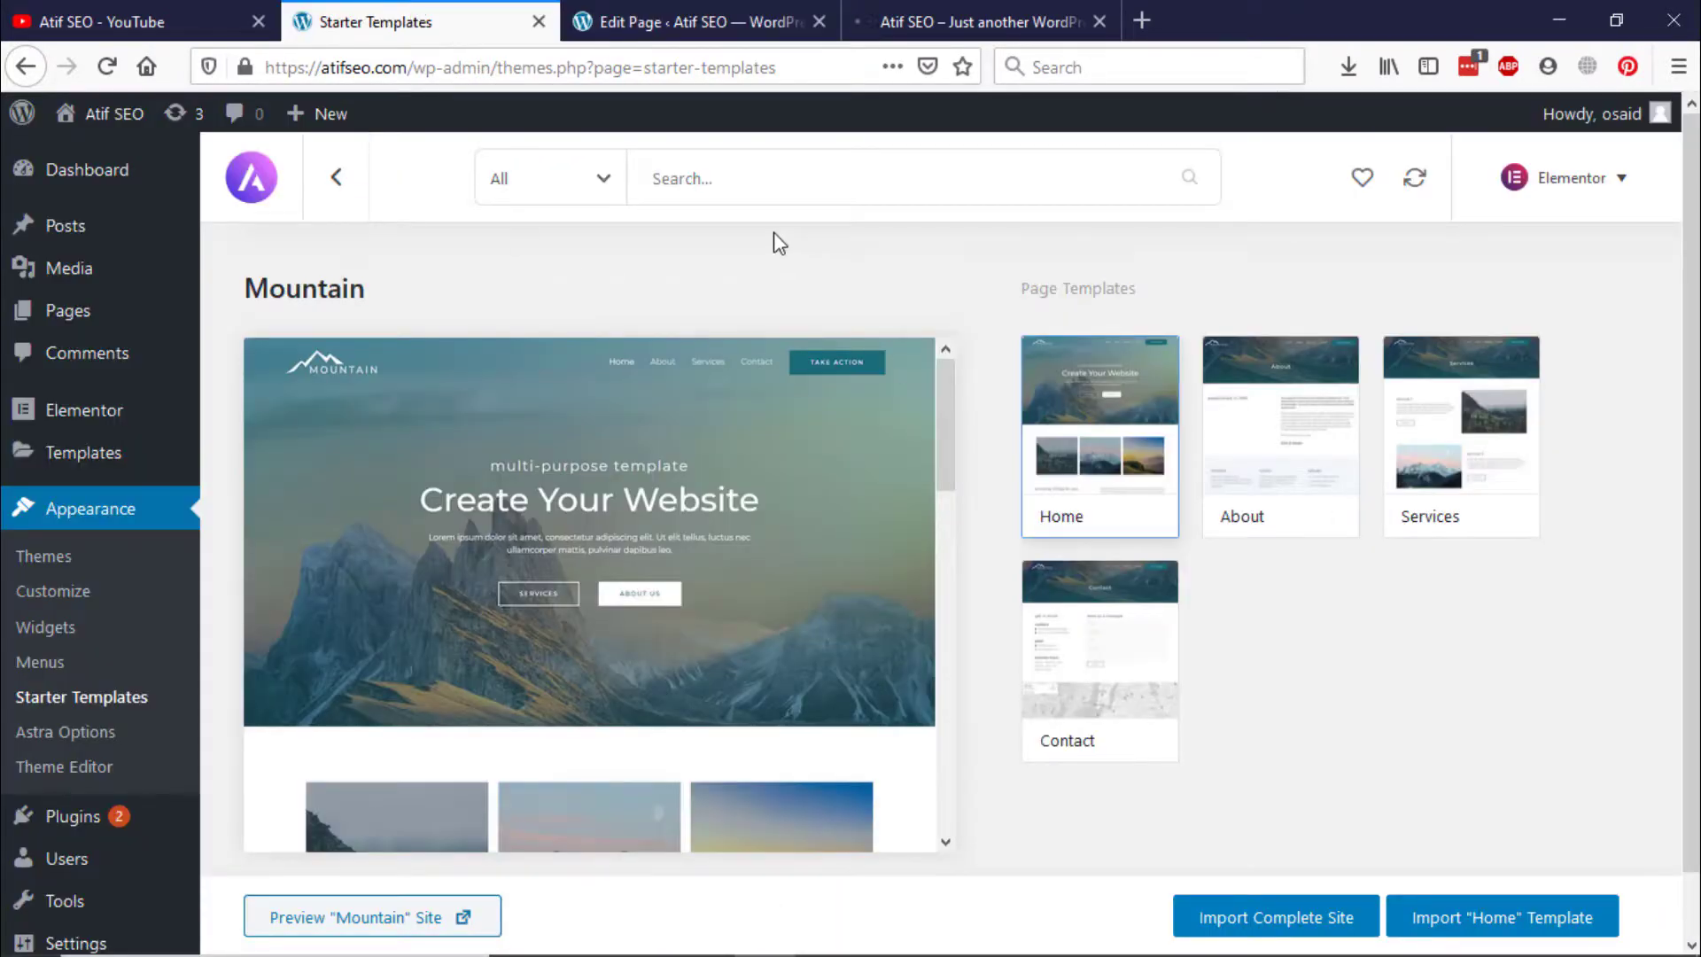